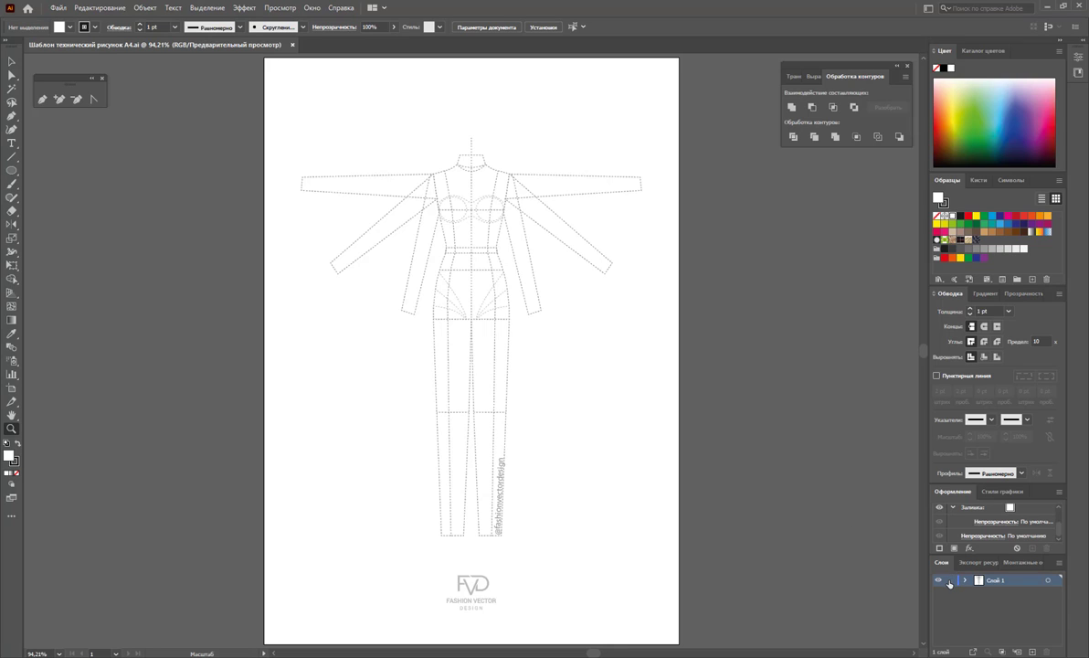
Delete the left and right sleeve outlines, leaving only the croquis torso and legs.
click(11, 75)
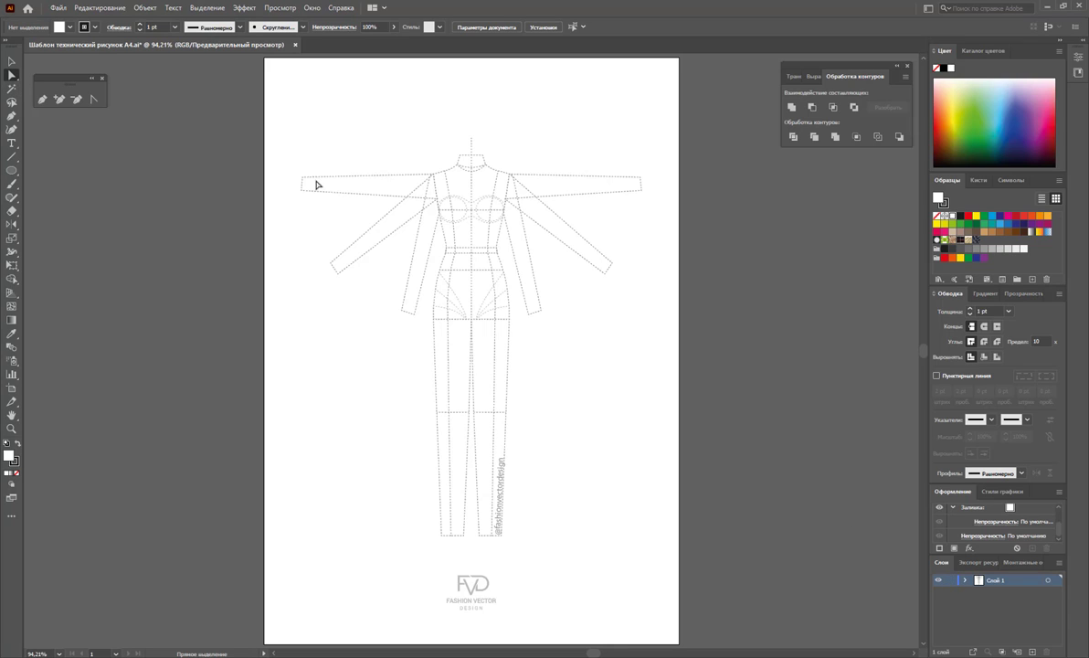
mouse_move(312, 111)
mouse_down()
mouse_move(373, 265)
mouse_move(413, 326)
mouse_up()
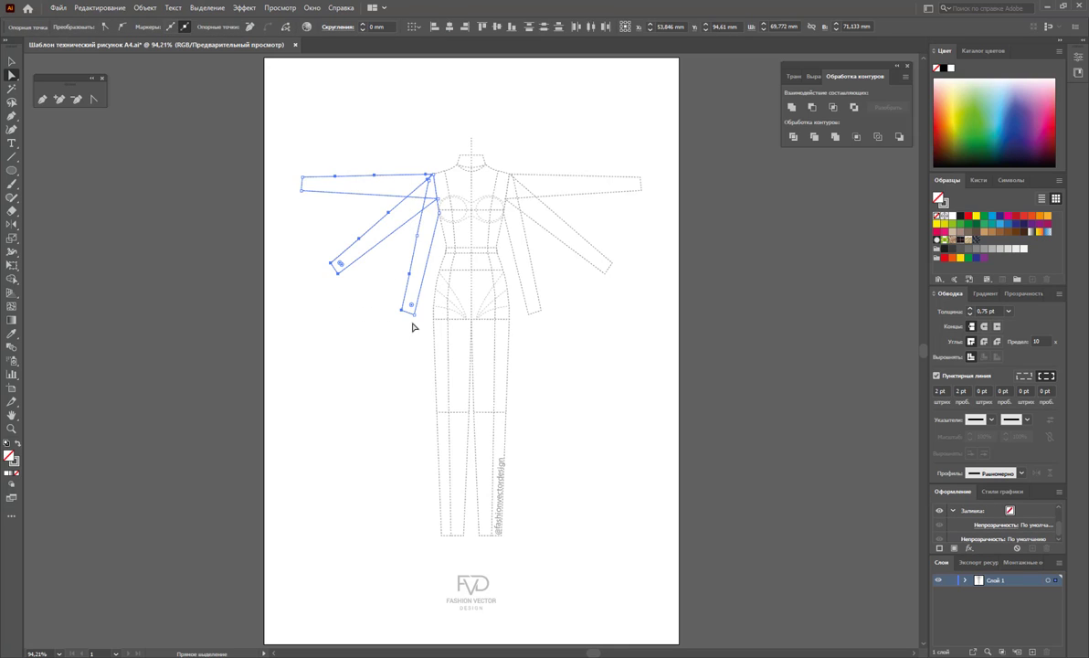
key(Delete)
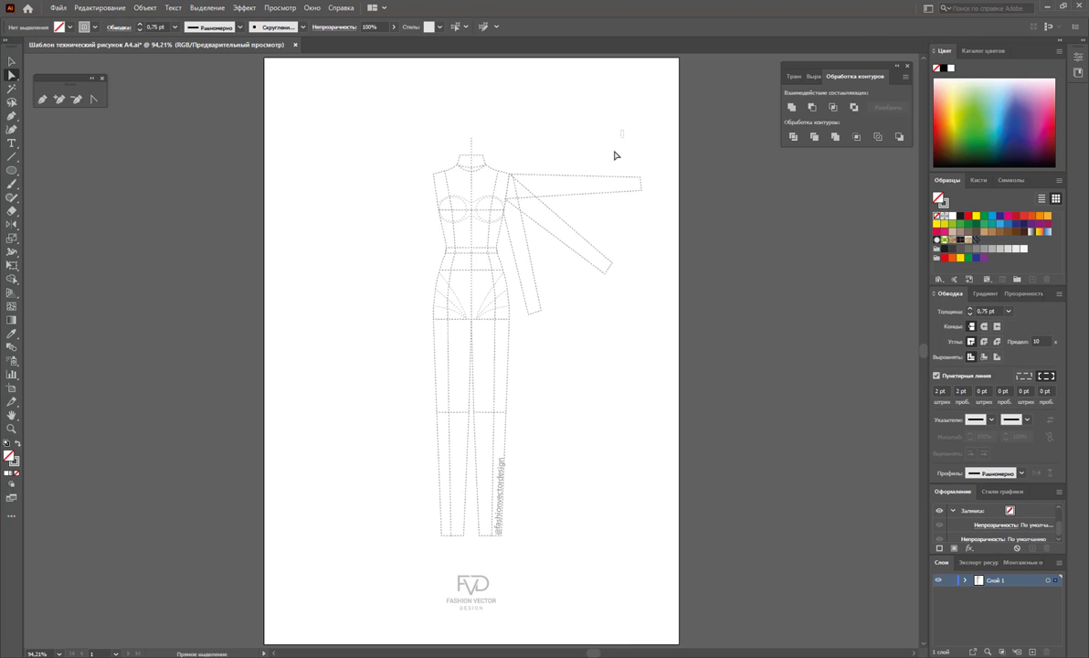
drag(637, 127, 537, 346)
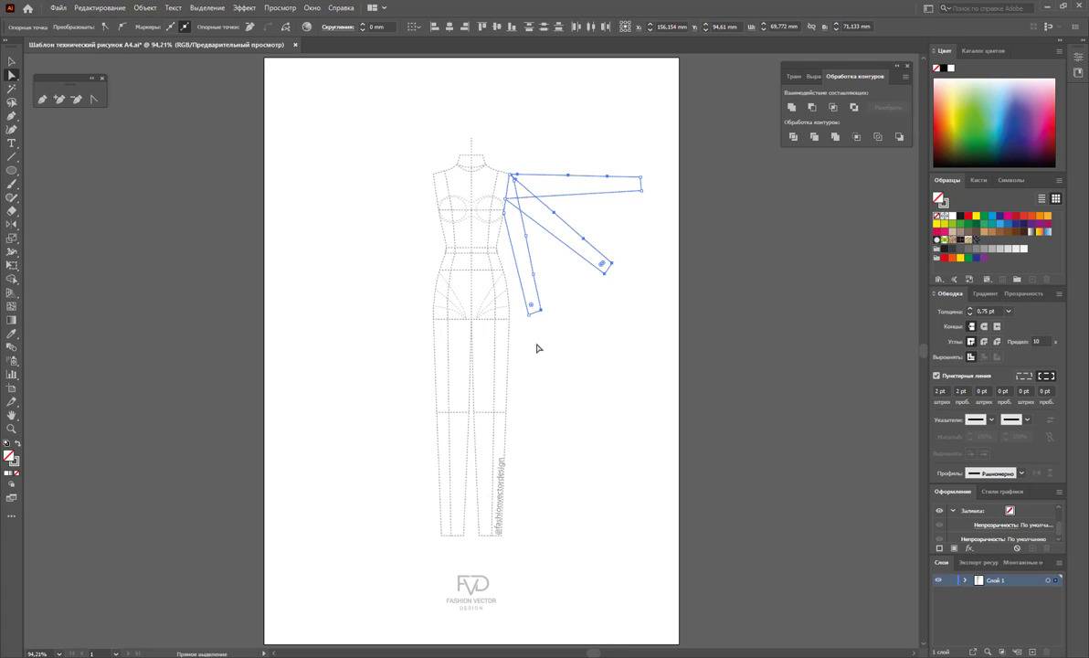
key(Delete)
key(Delete)
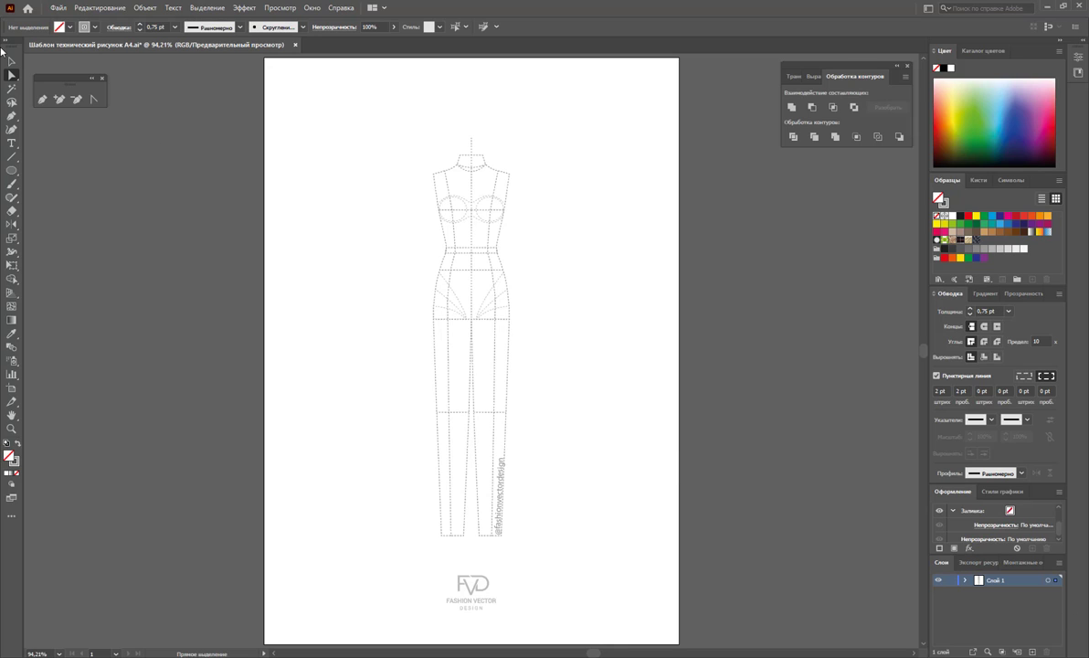
Copy the armless figure beside the original and centre both figures on the page.
click(12, 62)
double_click(471, 246)
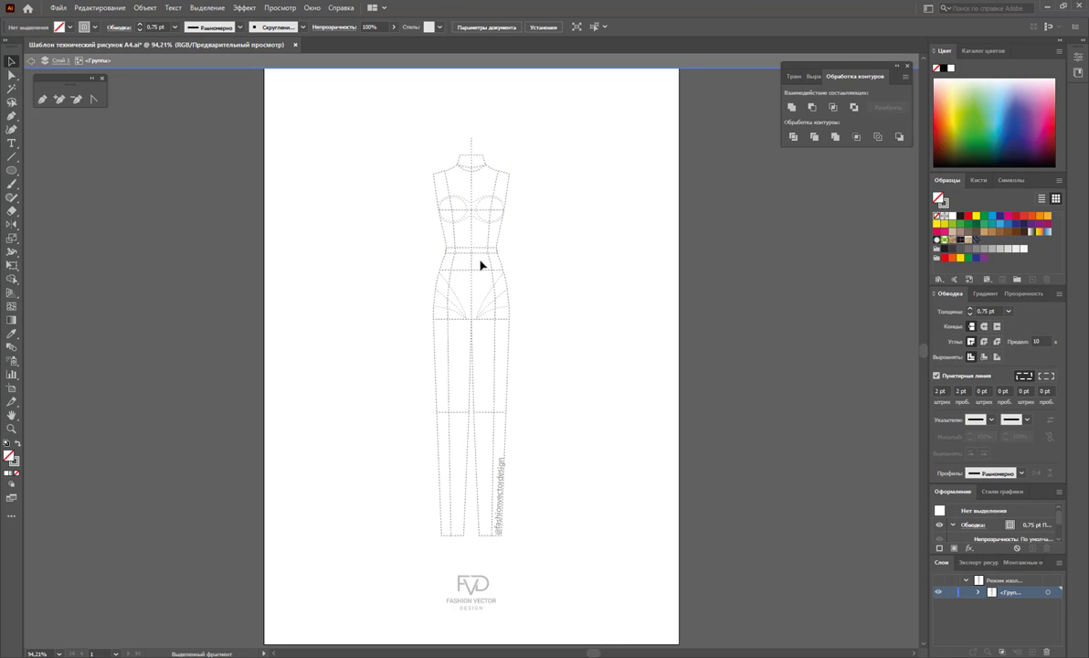
mouse_move(476, 265)
mouse_down()
mouse_move(392, 263)
mouse_move(535, 281)
mouse_up()
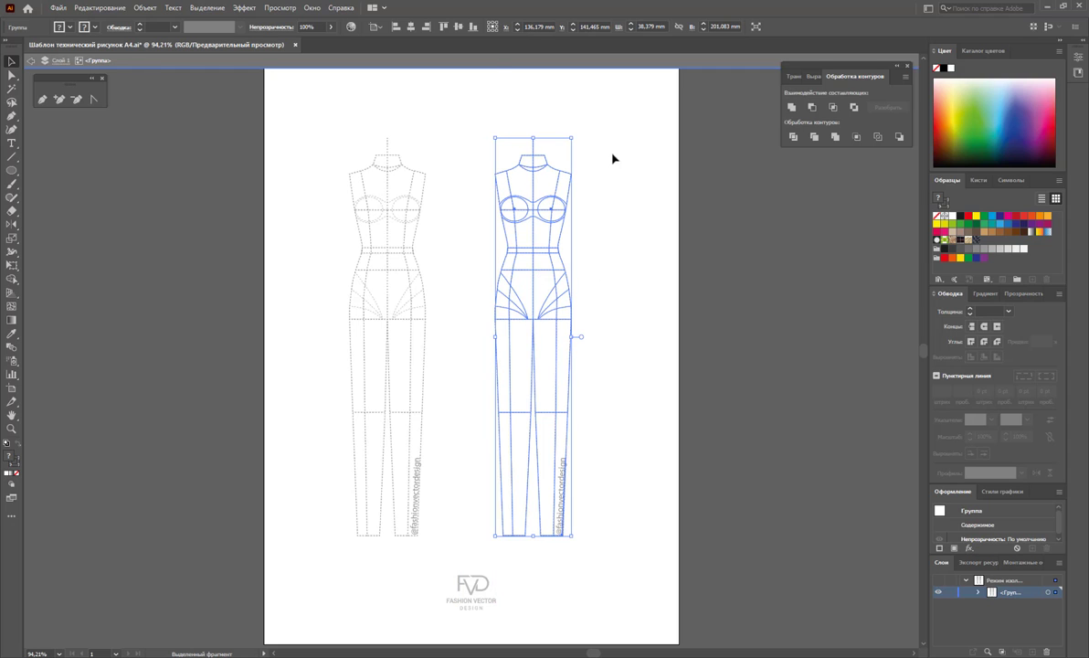
mouse_move(617, 131)
mouse_down()
mouse_move(232, 504)
mouse_move(294, 547)
mouse_up()
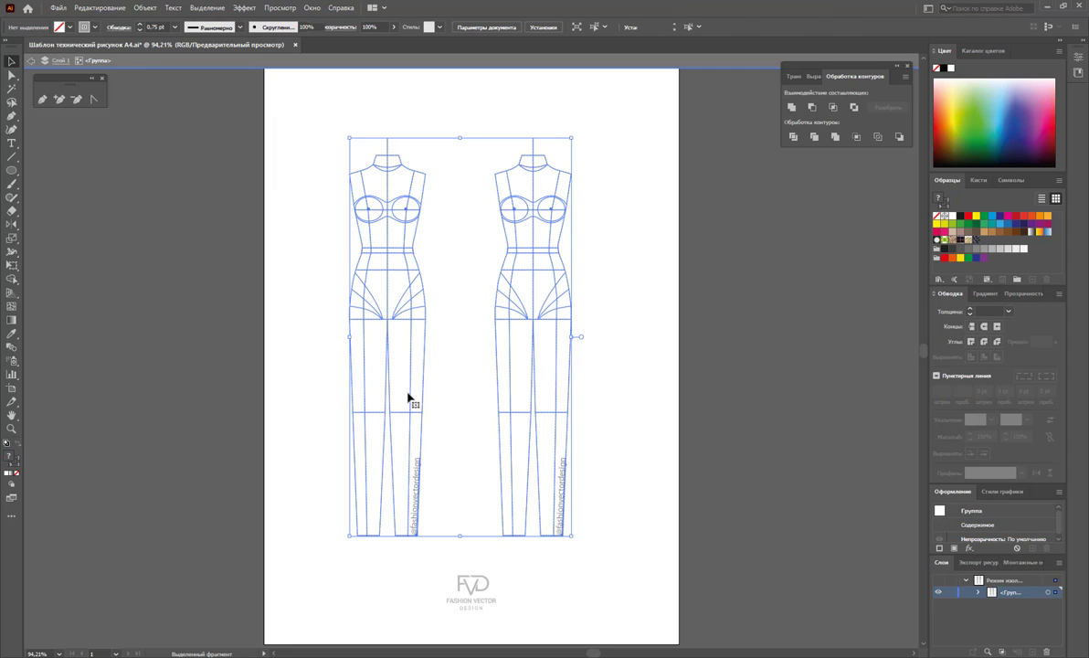
drag(391, 326, 402, 327)
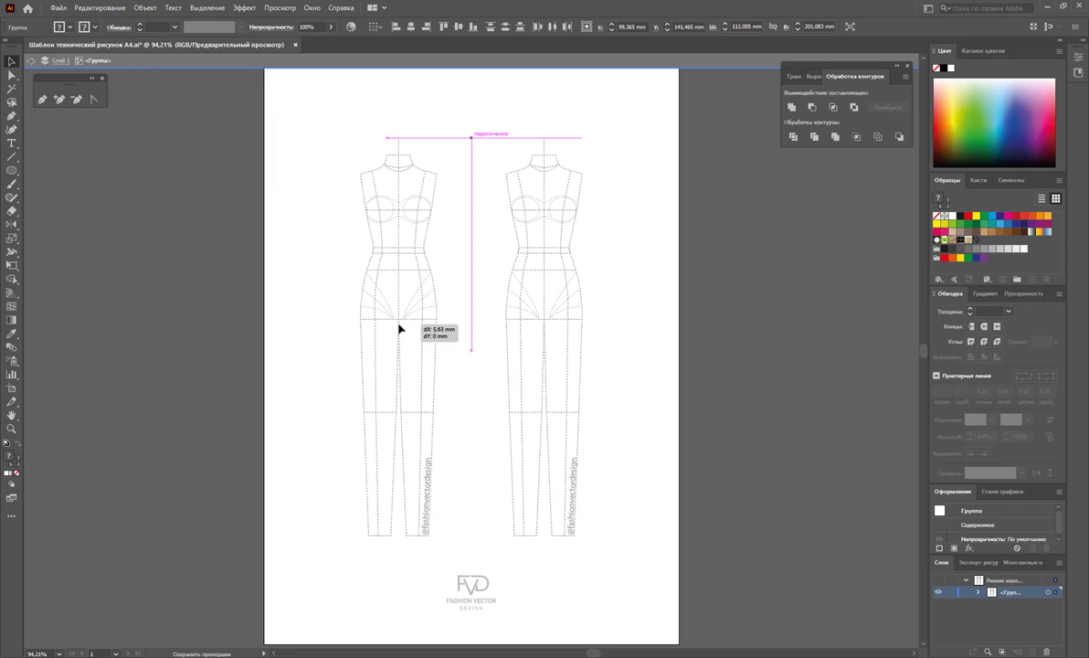
click(651, 371)
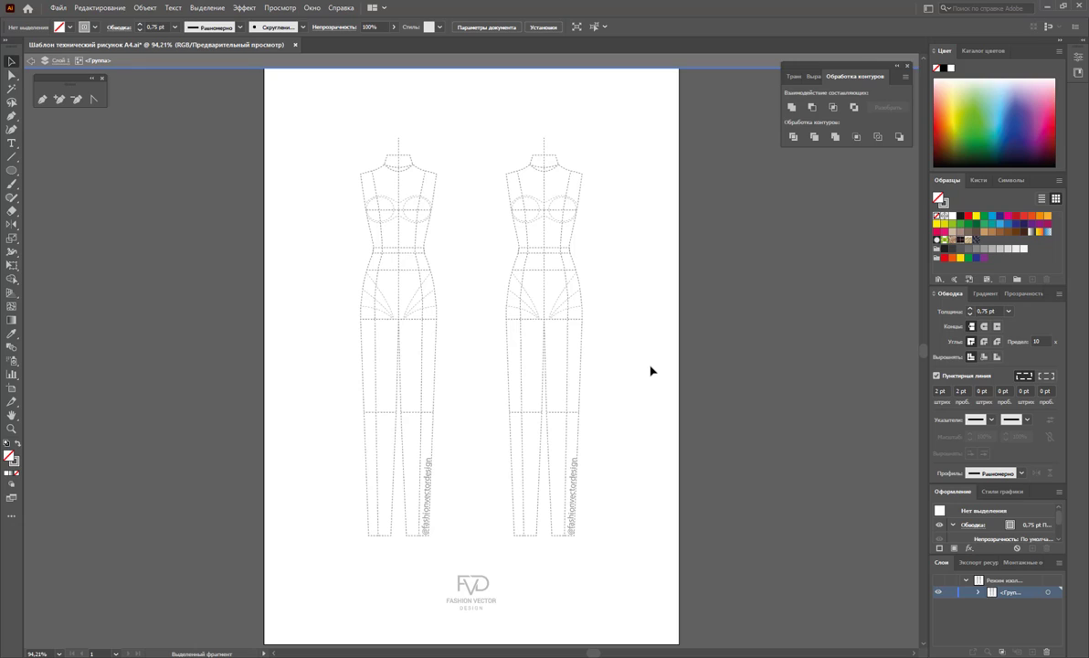
Exit isolation mode on the figure group to return to normal editing.
double_click(651, 371)
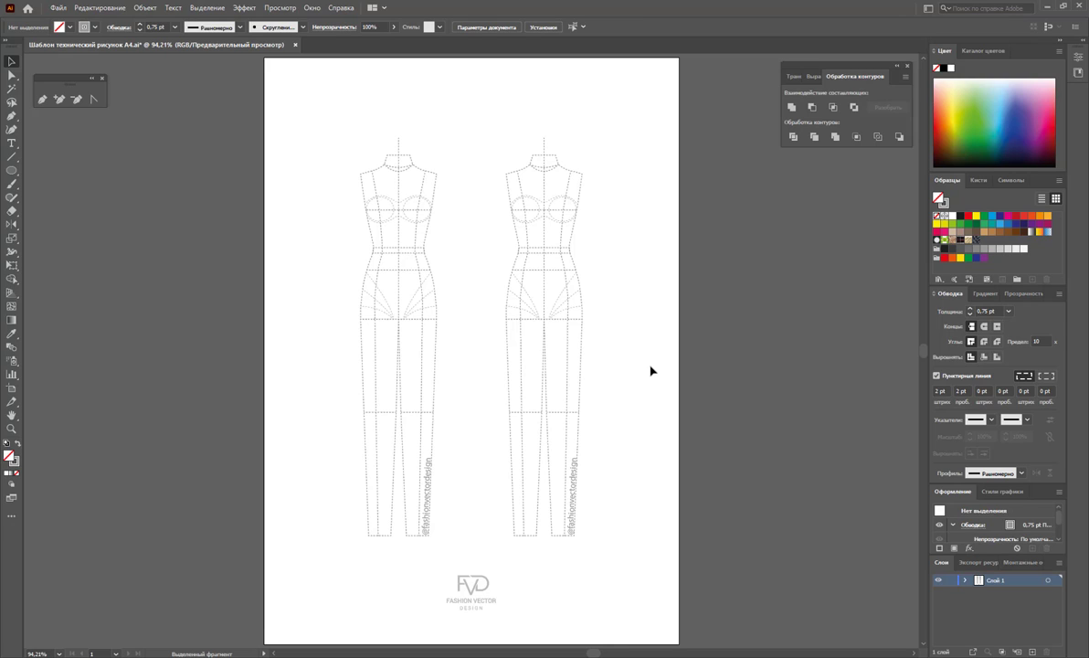
Zoom in to about 191% between the figures to show torsos, cups and hip seams.
click(11, 430)
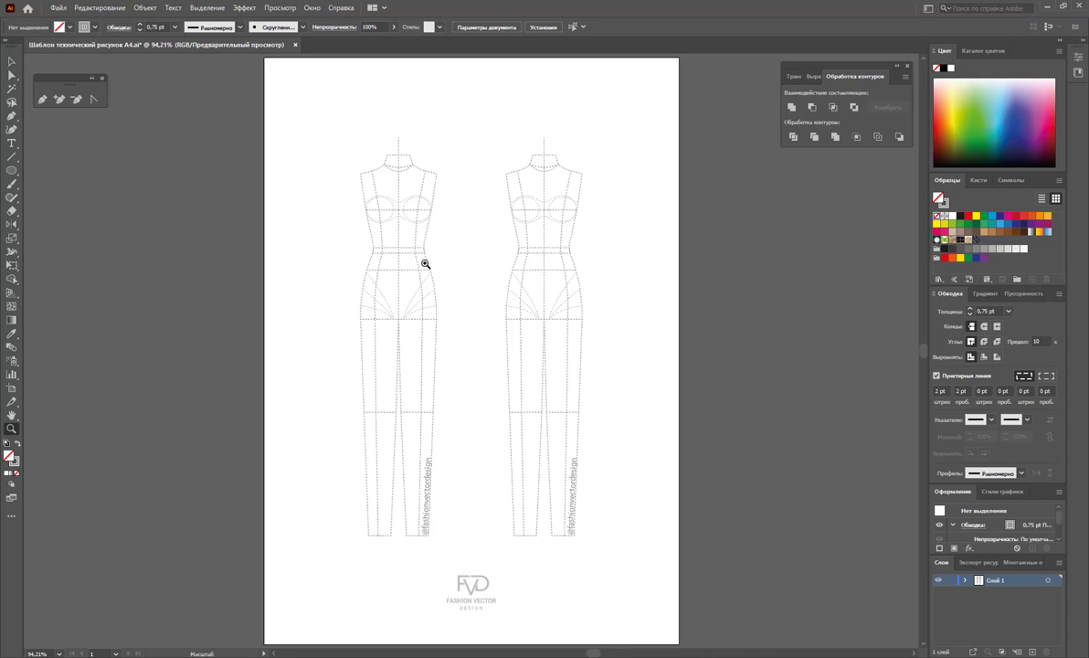
drag(396, 247, 487, 361)
click(523, 387)
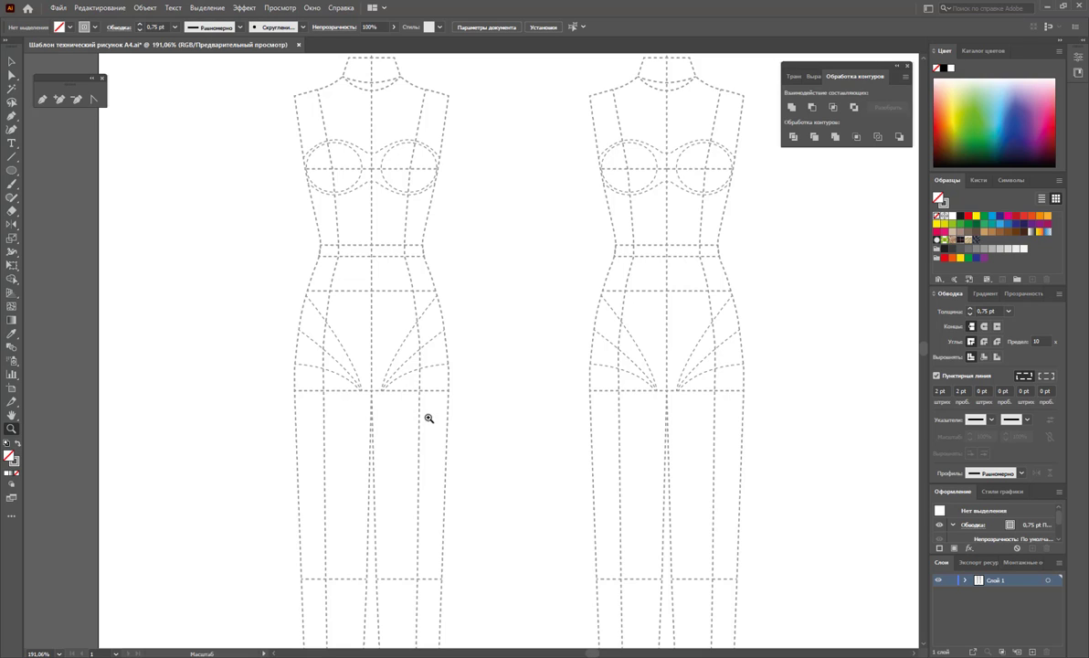
scroll(527, 406, up, 1)
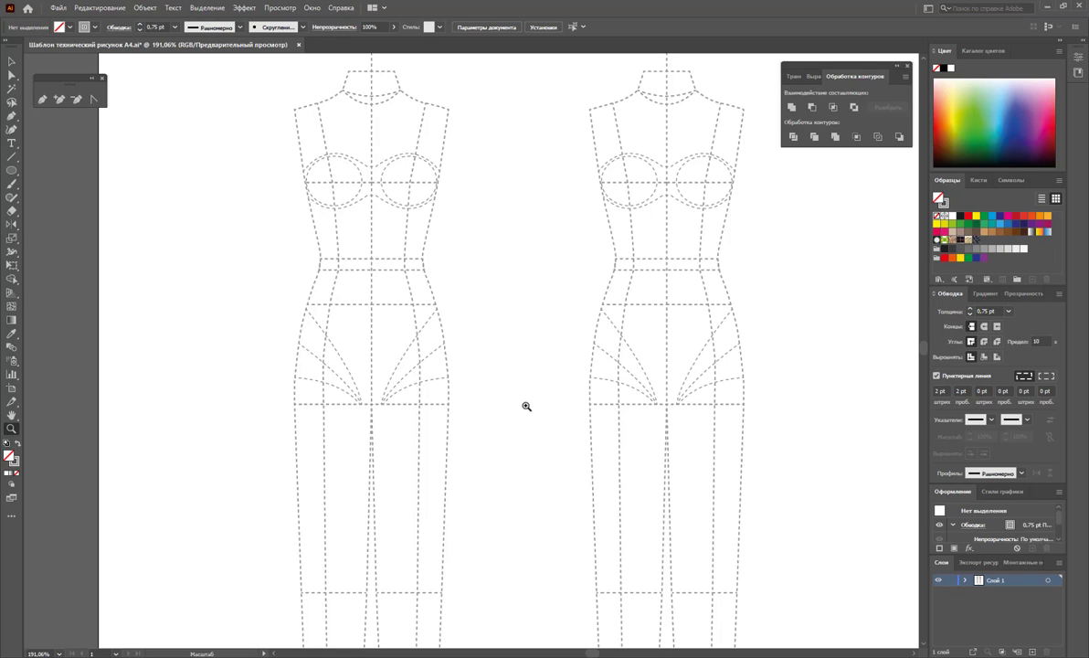
click(42, 99)
Lock Layer 1, add a new layer, and set a solid, undashed stroke.
click(951, 581)
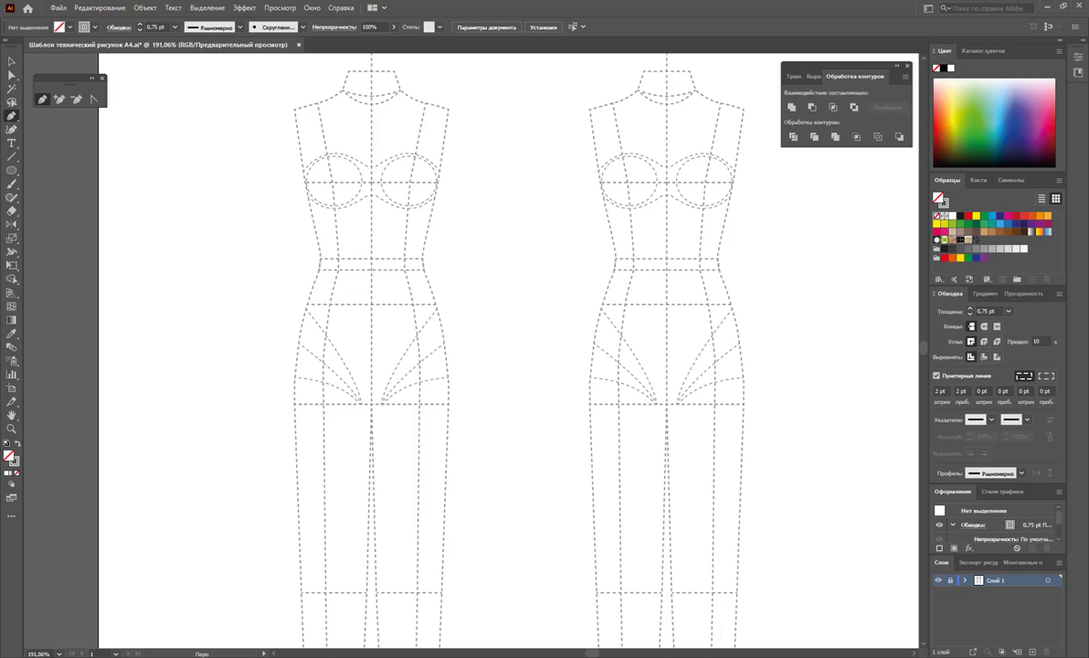
click(1034, 651)
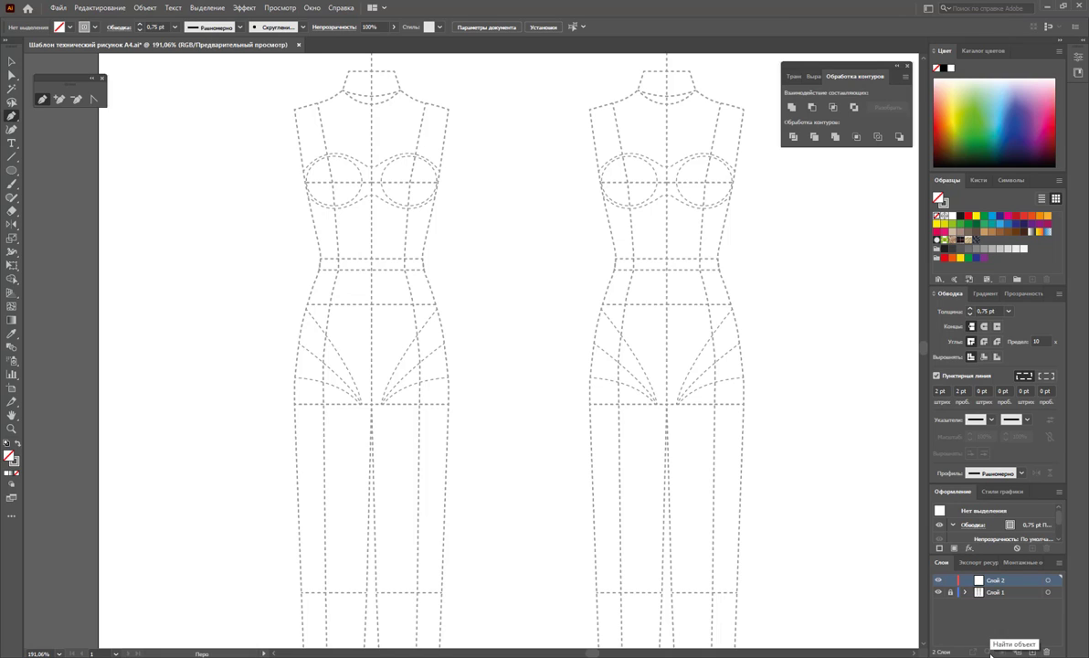
click(15, 462)
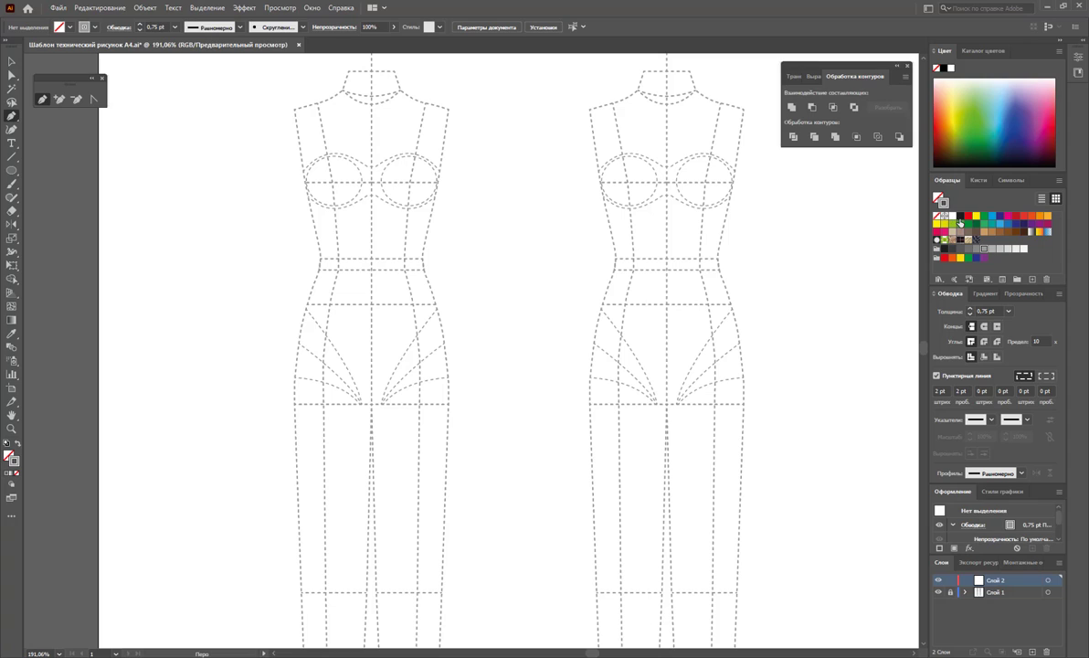
click(936, 375)
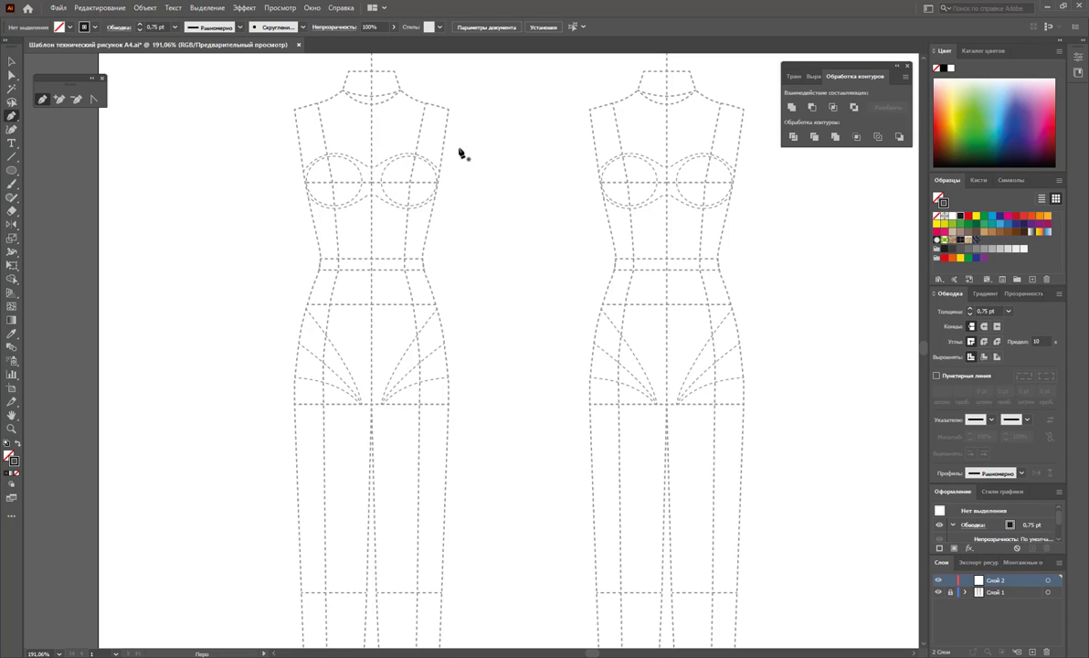
Pen-draw the half-dress from centre front over the cup neckline down to the underarm.
click(371, 196)
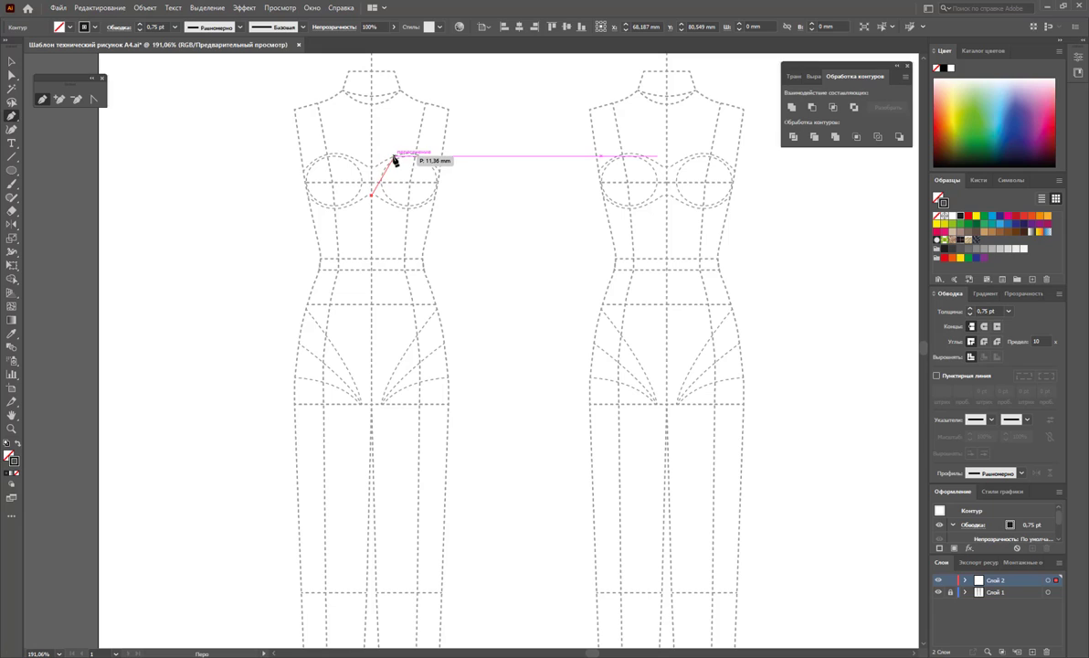
click(388, 160)
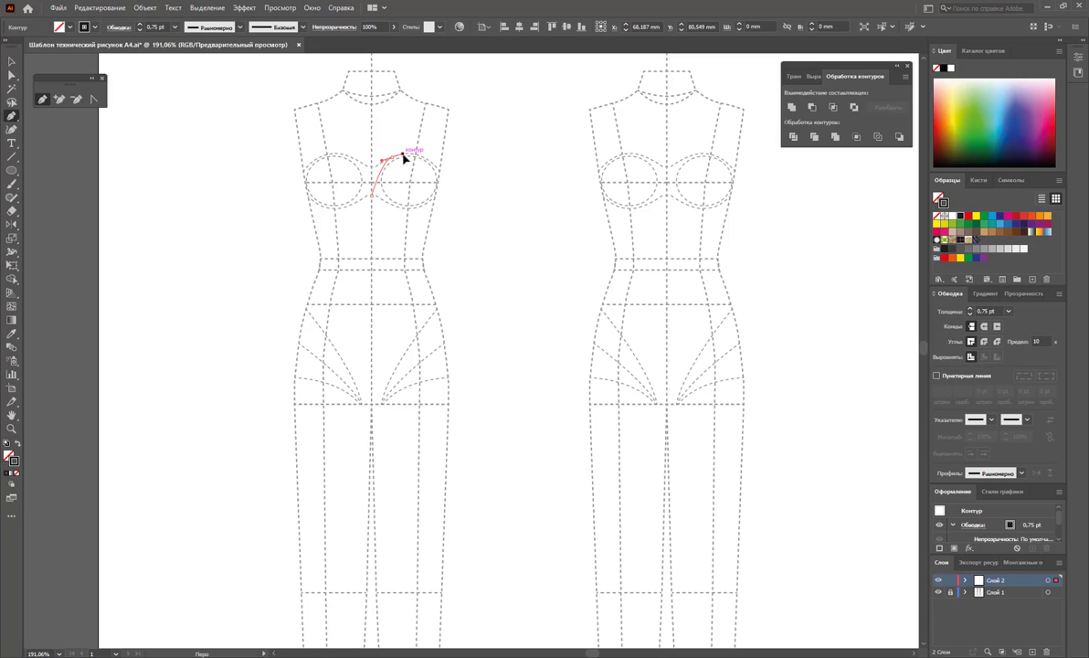
click(423, 158)
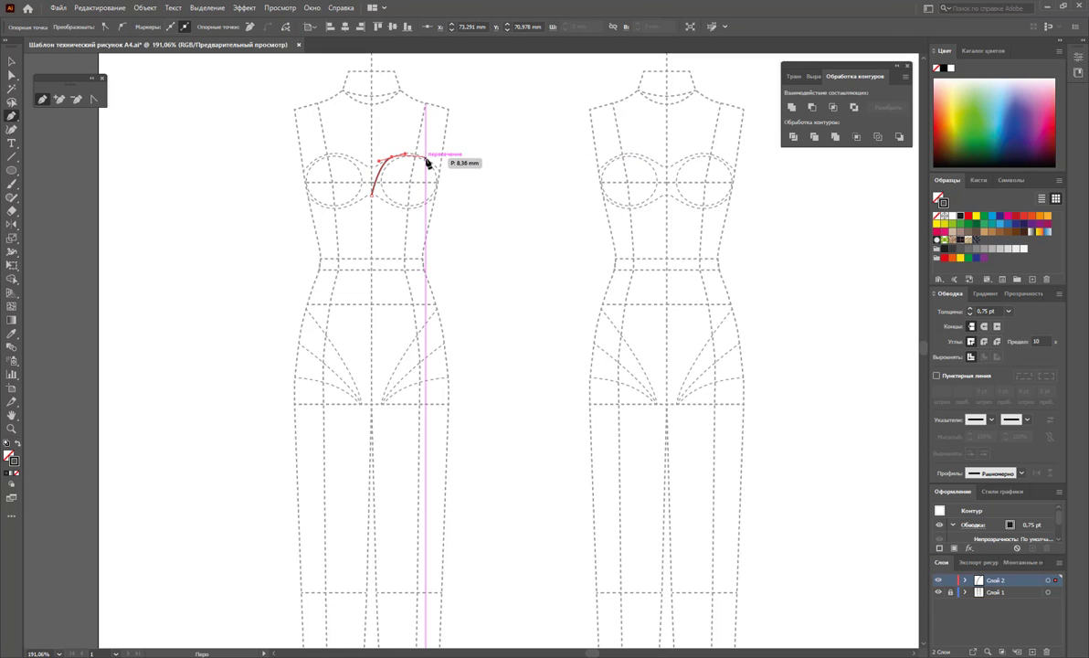
drag(438, 170, 439, 203)
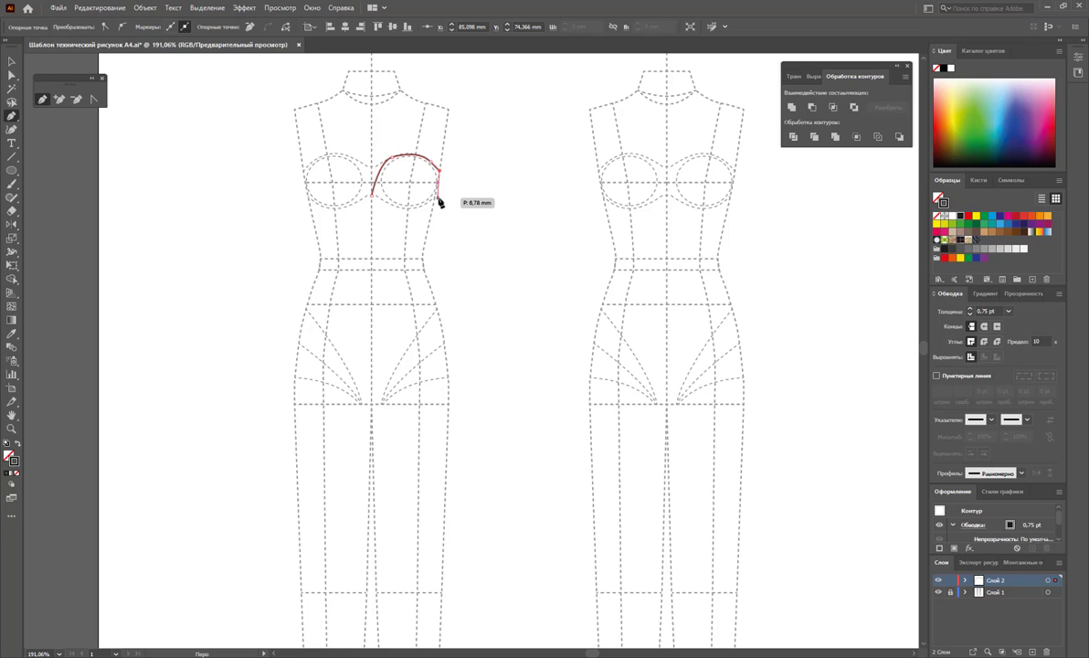
mouse_move(440, 203)
mouse_down()
mouse_move(423, 245)
mouse_move(430, 279)
mouse_up()
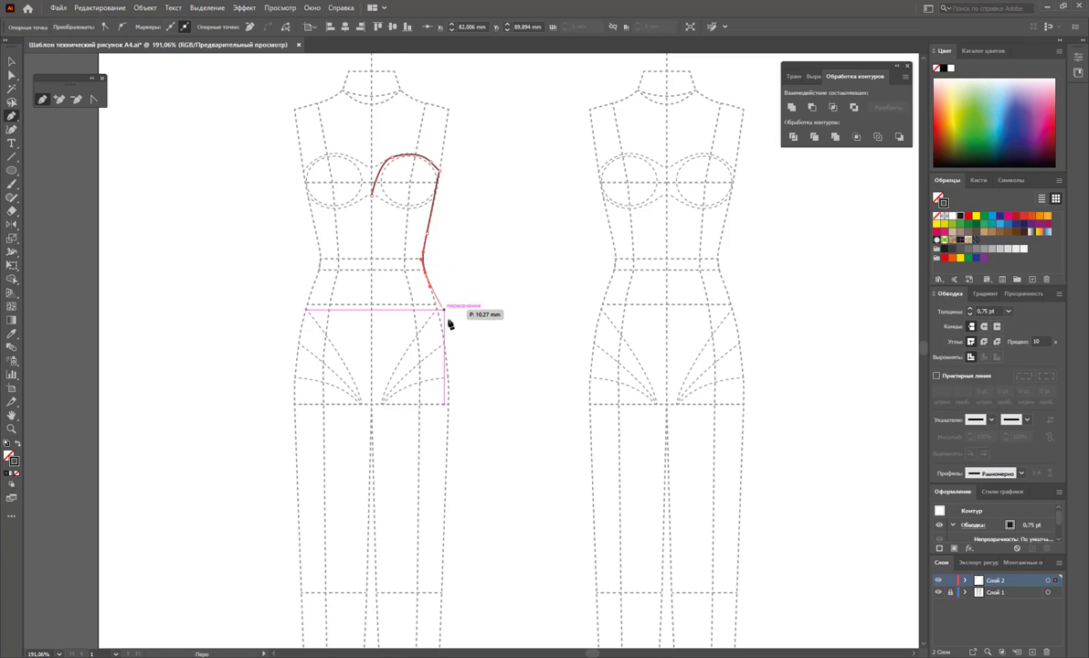
scroll(459, 368, down, 1)
scroll(459, 369, down, 1)
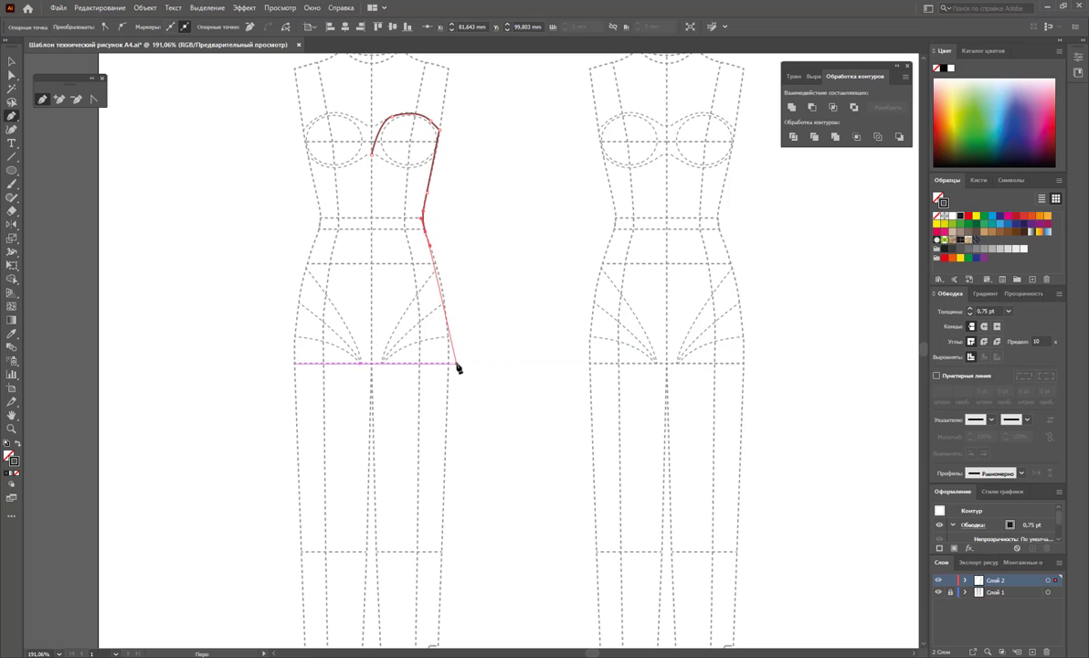
Continue the side seam through the hip to the hem and close along centre front.
click(450, 373)
drag(451, 379, 448, 403)
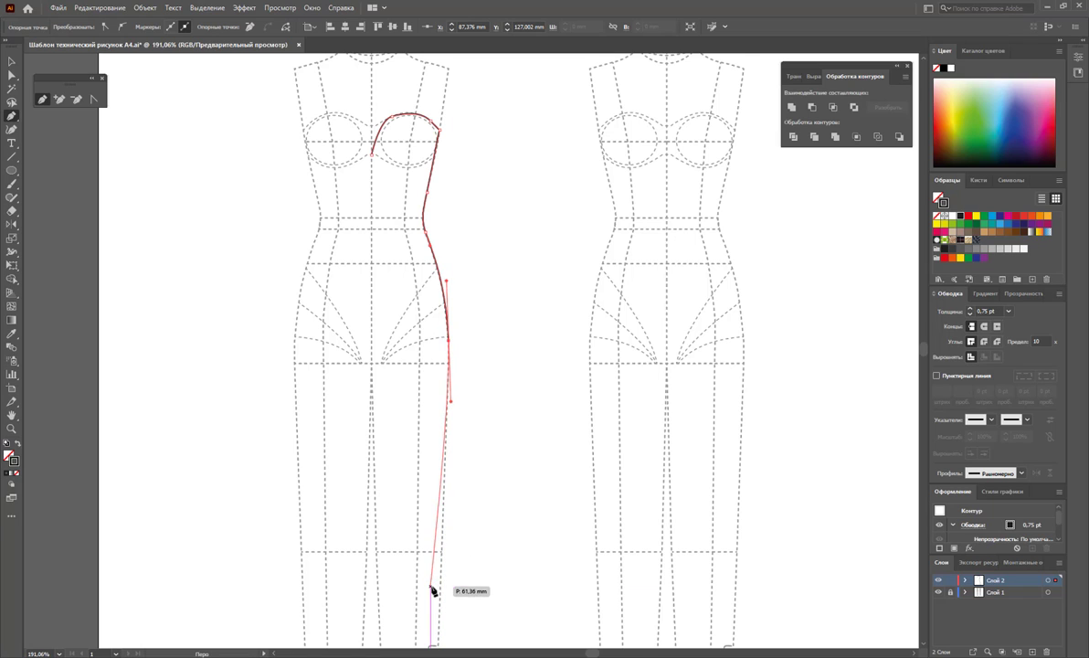
scroll(435, 589, down, 1)
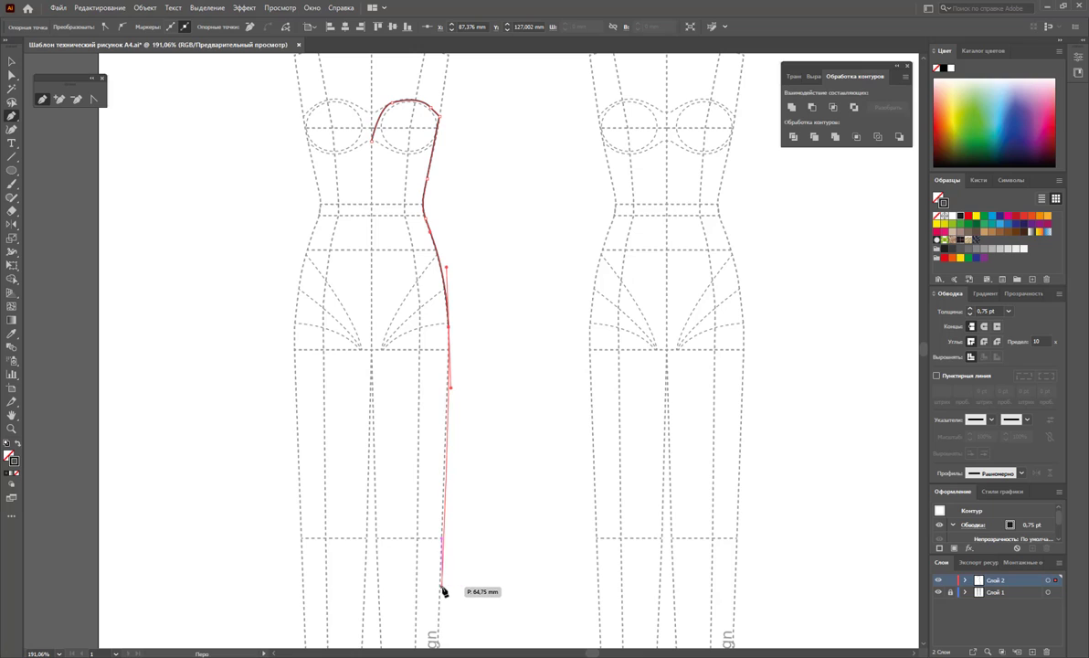
click(442, 589)
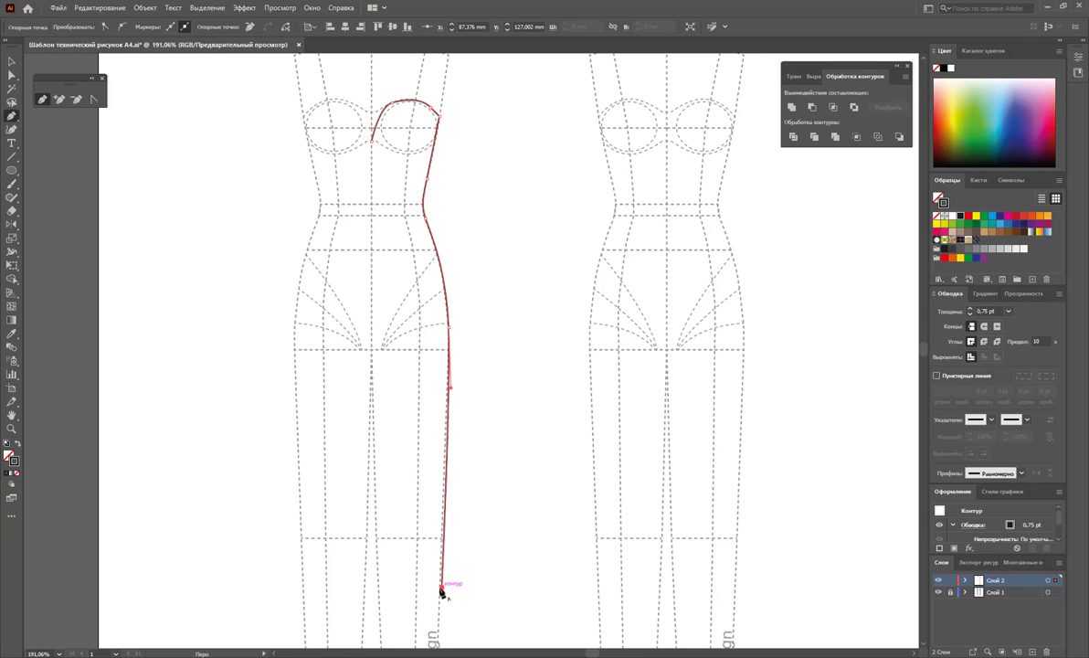
click(373, 589)
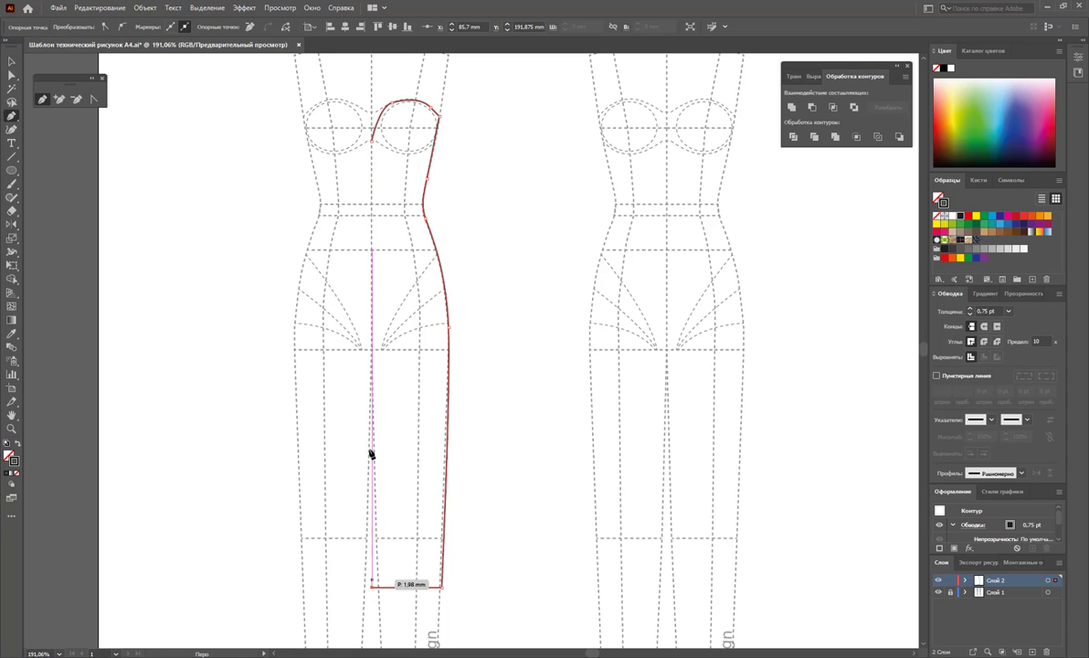
click(372, 144)
scroll(530, 219, up, 2)
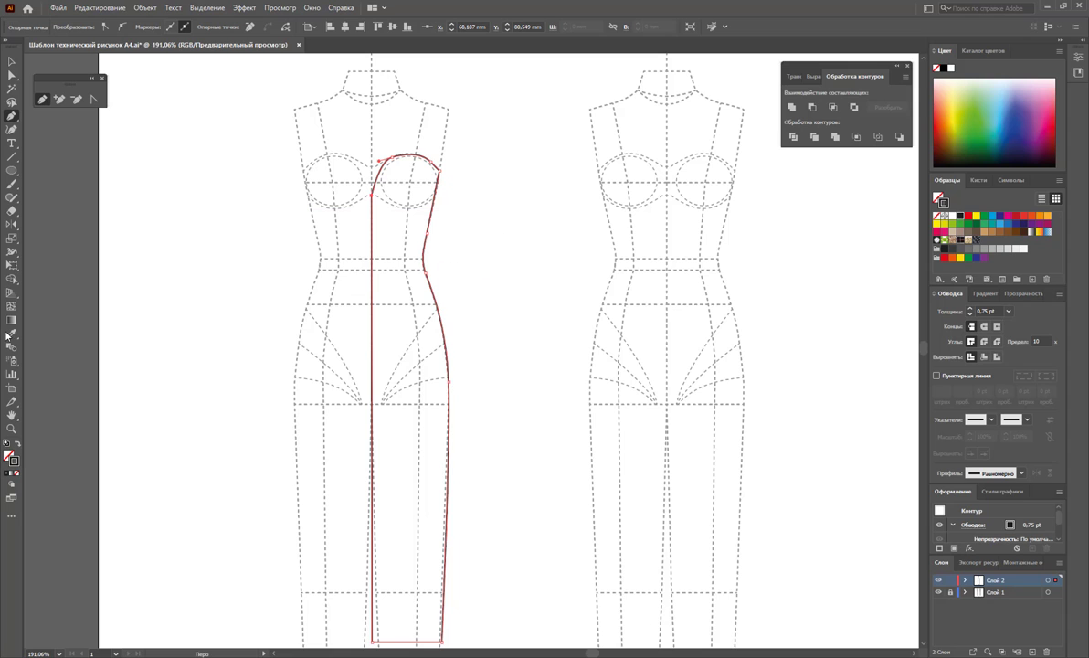
Zoom in on the bust and nudge the neckline and side edge anchors.
click(11, 429)
drag(372, 260, 559, 376)
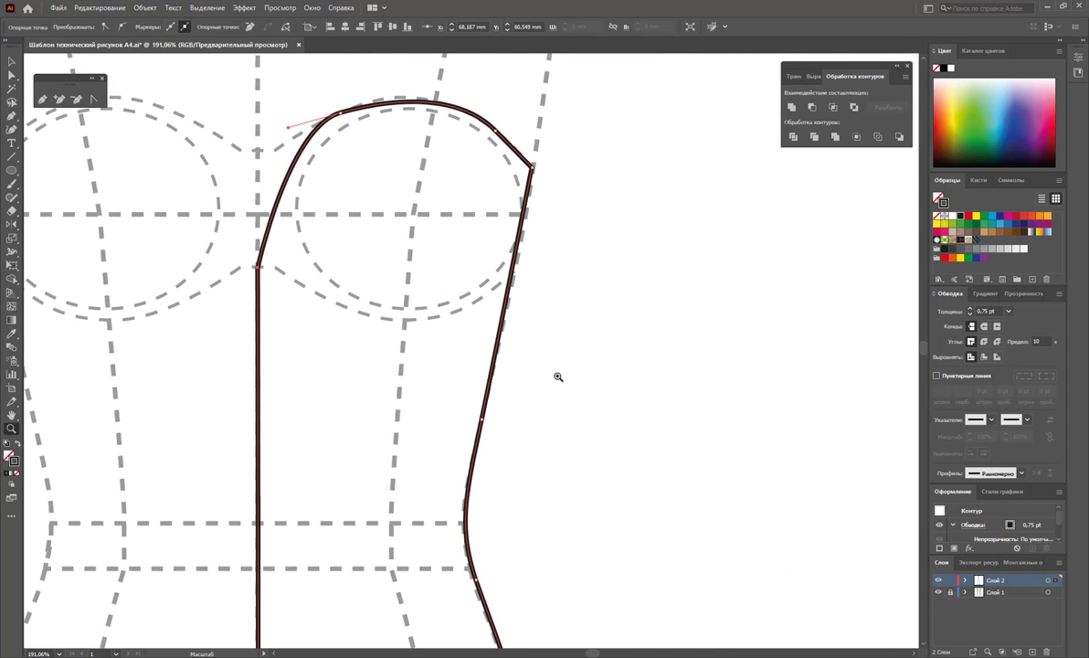
drag(360, 272, 406, 320)
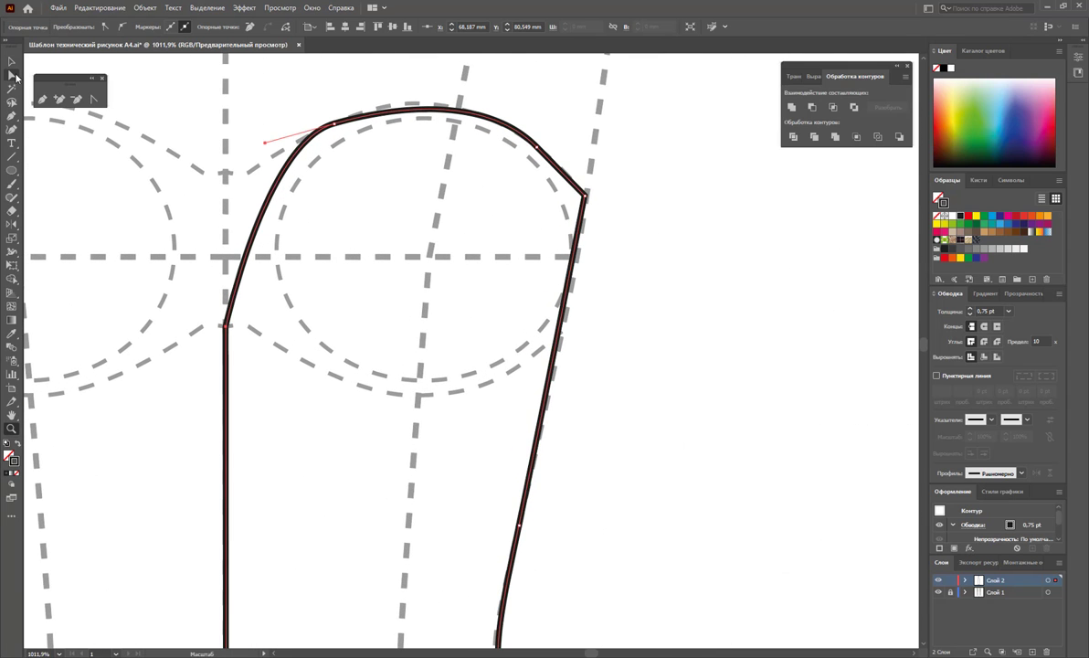
click(11, 75)
drag(537, 147, 541, 150)
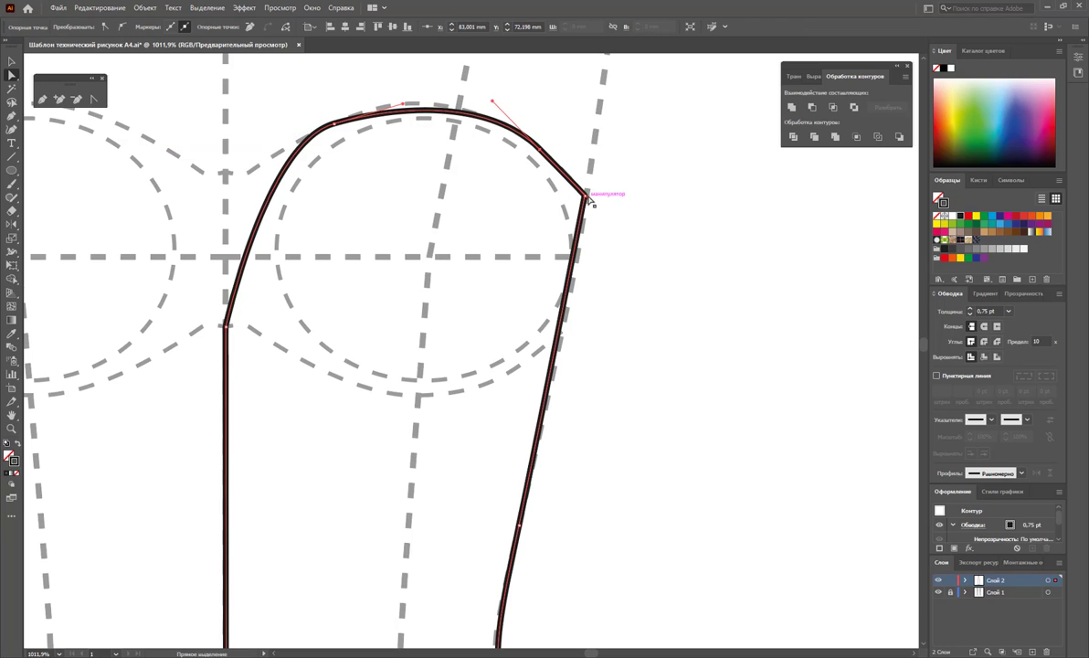
drag(589, 196, 588, 195)
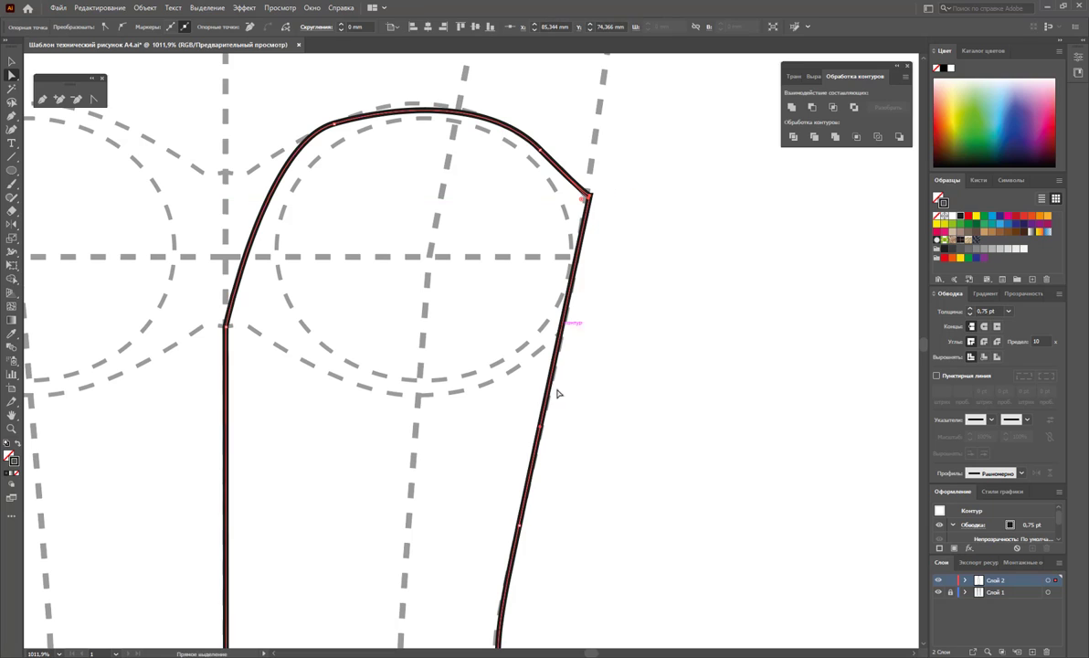
drag(523, 532, 526, 530)
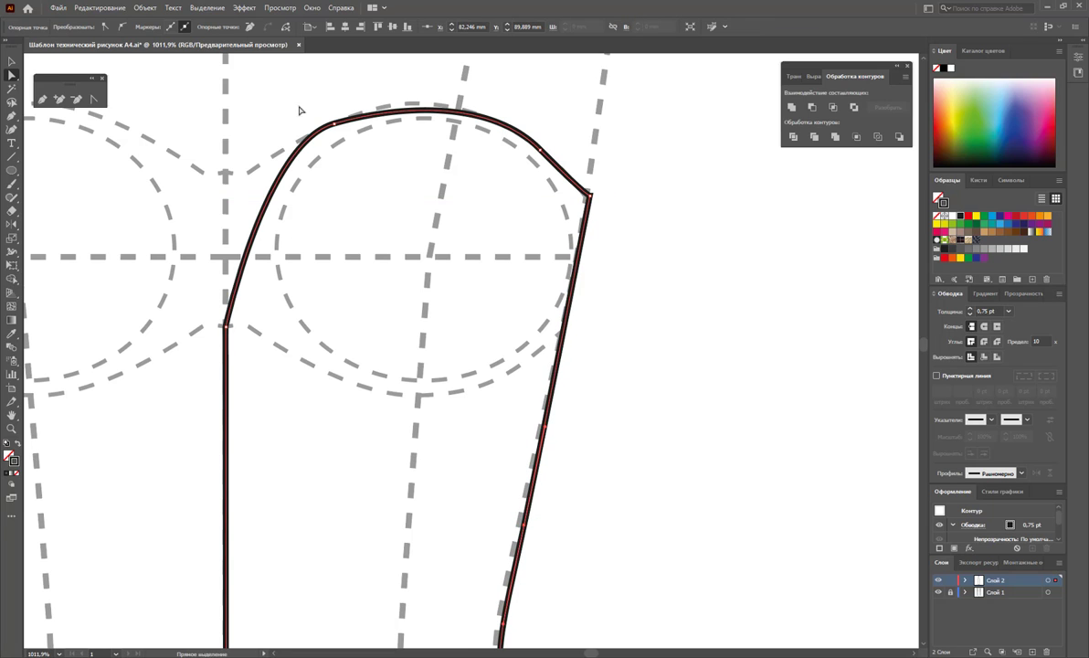
Round the top-left anchor and curve the lower-left anchor into a bend above a straight side.
click(94, 99)
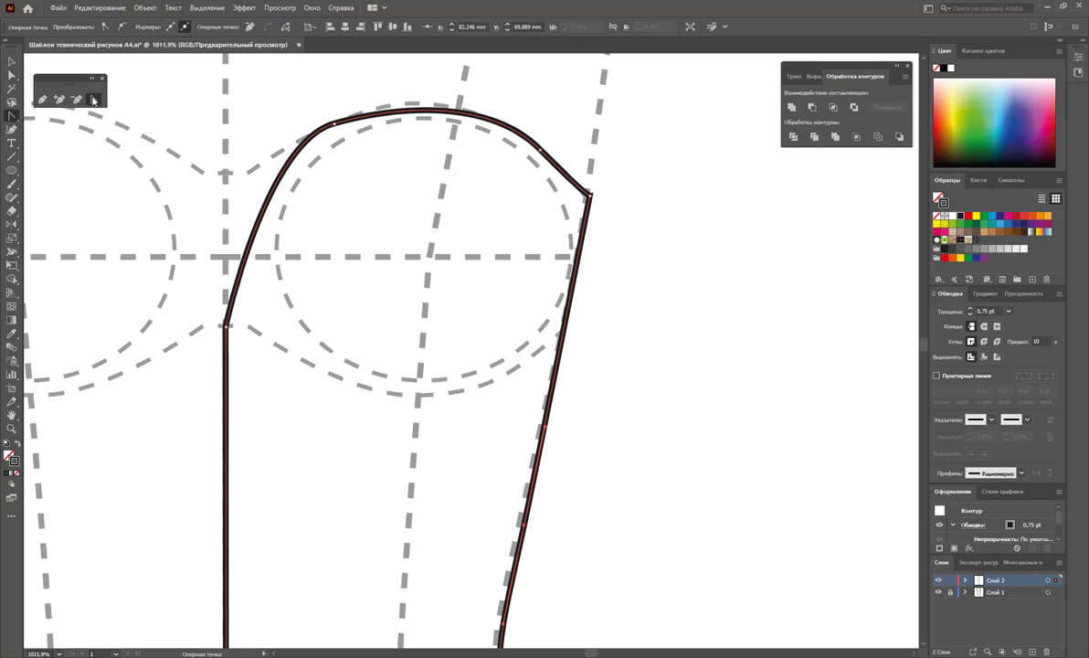
click(334, 122)
mouse_move(335, 122)
mouse_down()
mouse_move(429, 97)
mouse_move(423, 89)
mouse_up()
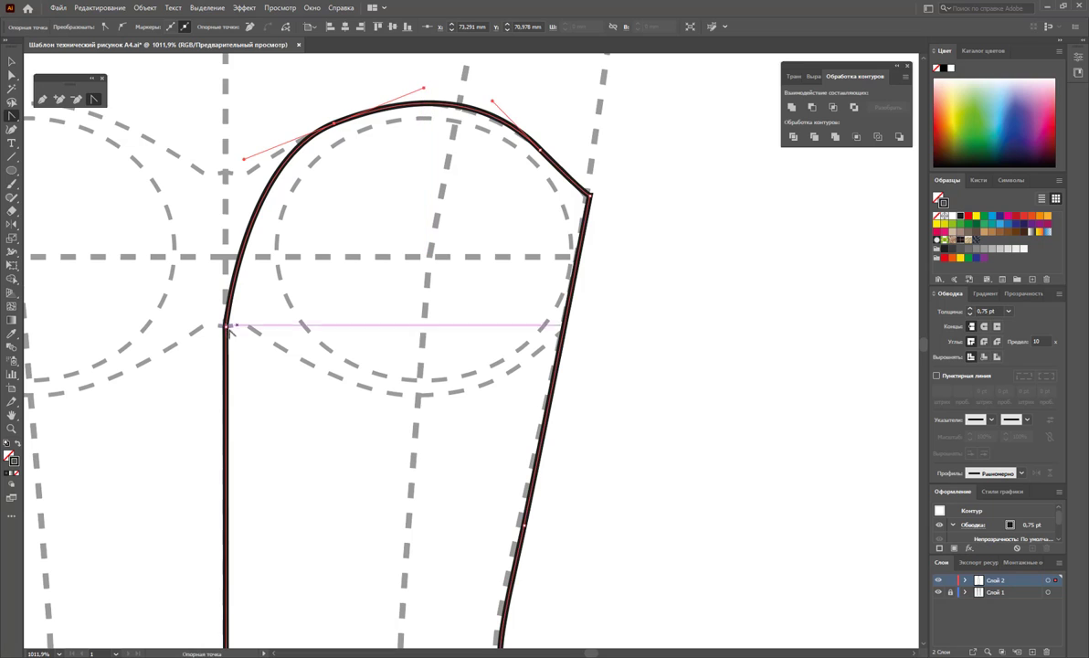
drag(225, 325, 266, 329)
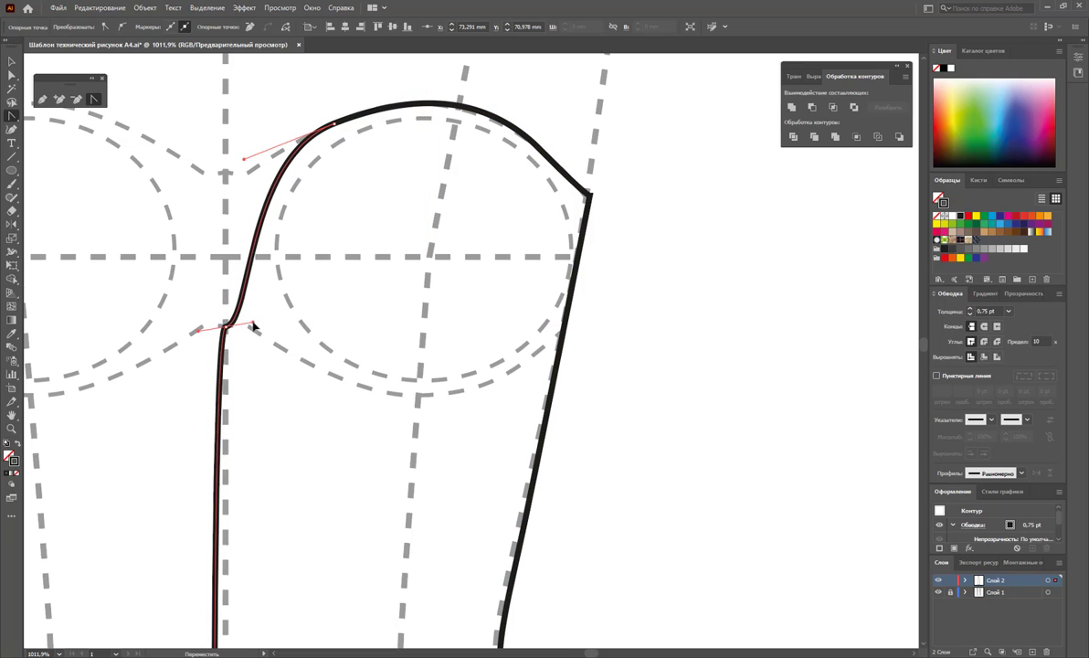
drag(266, 329, 266, 325)
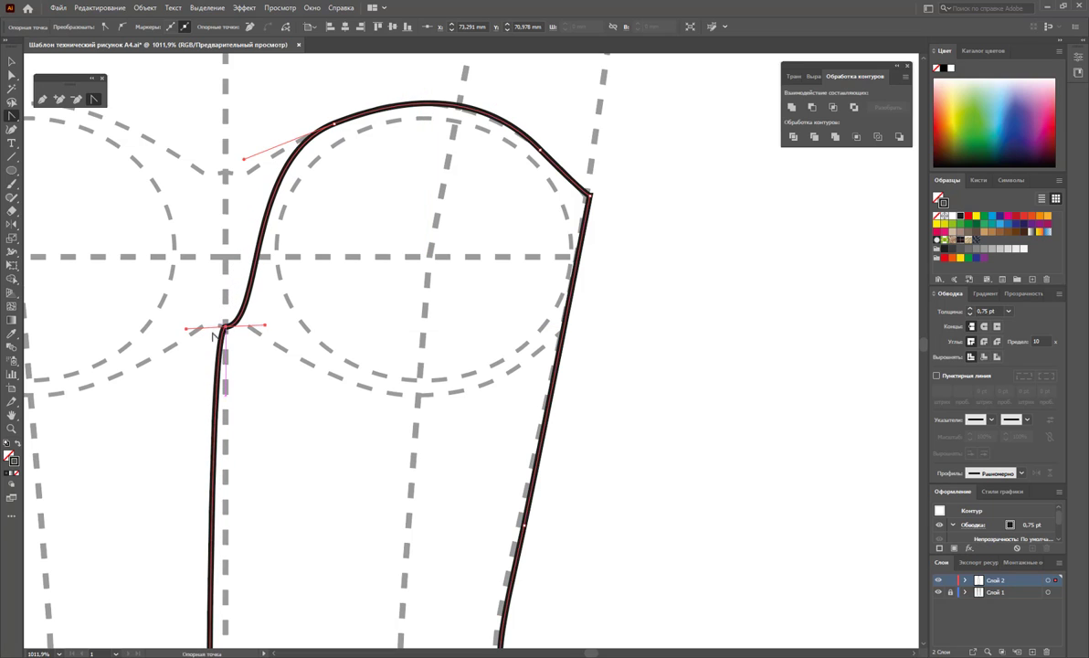
click(188, 331)
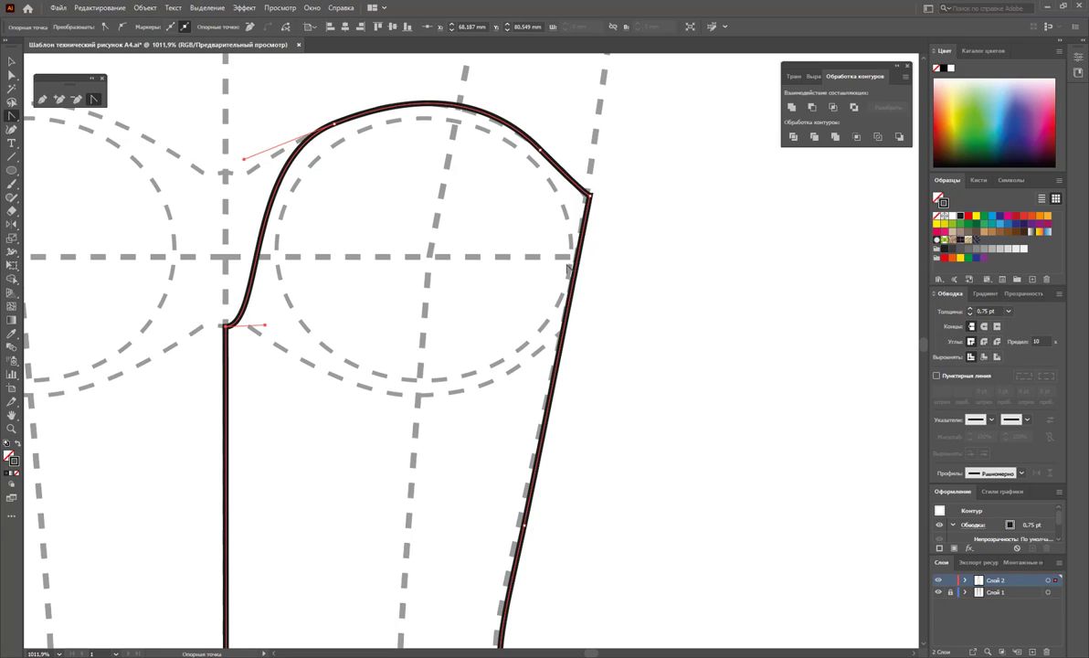
Lengthen the top-left anchor's handle to refine the curve, then deselect the outline.
click(12, 74)
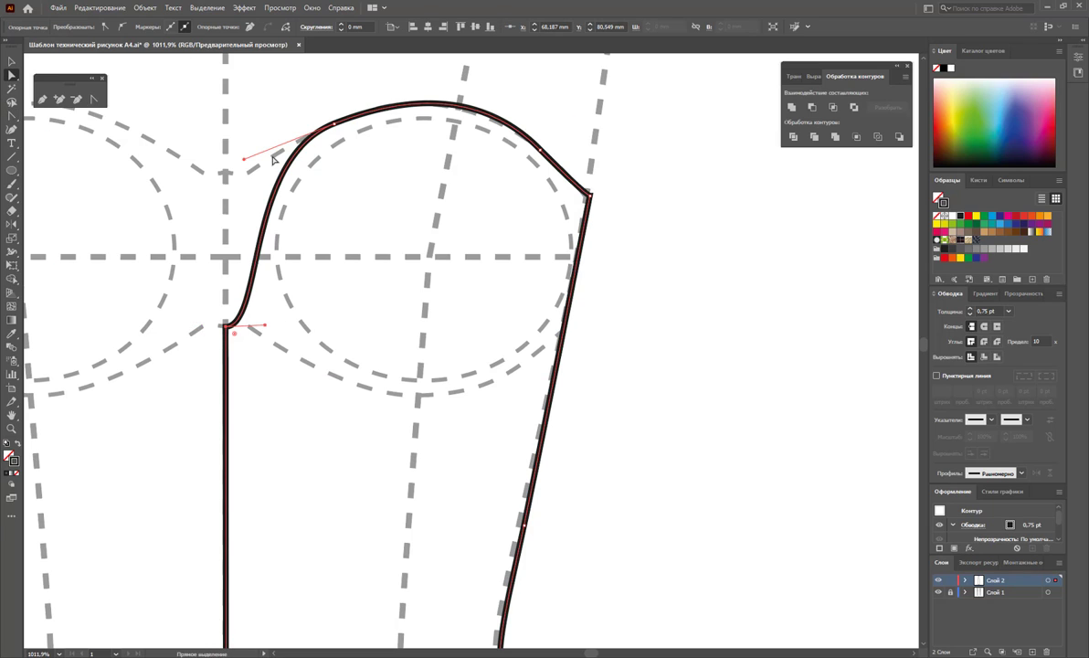
drag(336, 122, 339, 120)
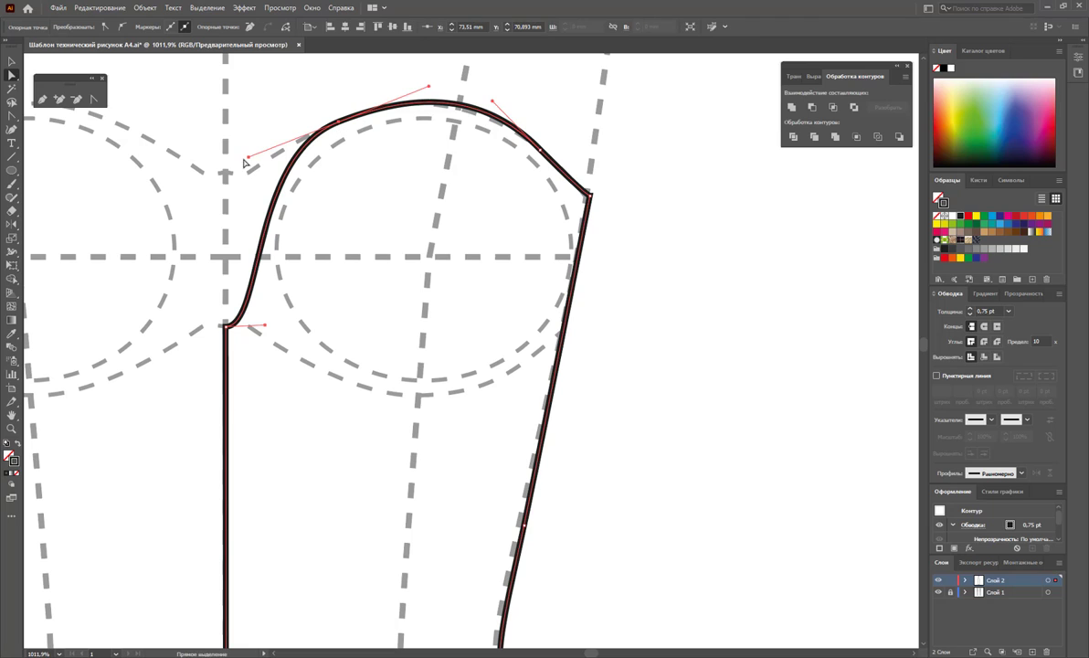
drag(247, 160, 245, 166)
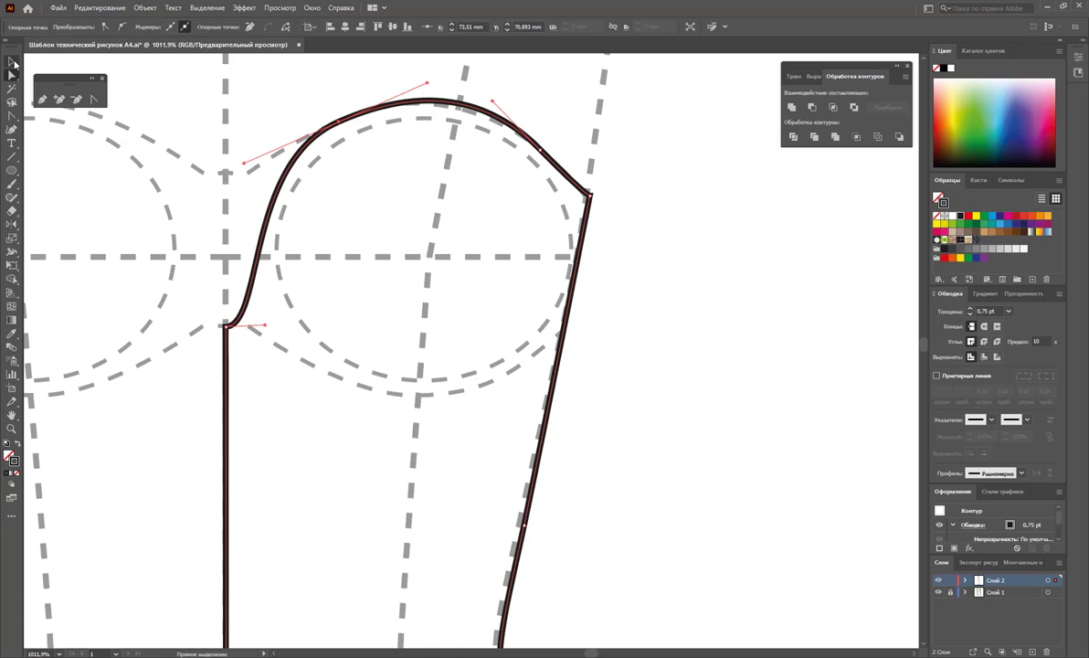
click(13, 63)
click(239, 104)
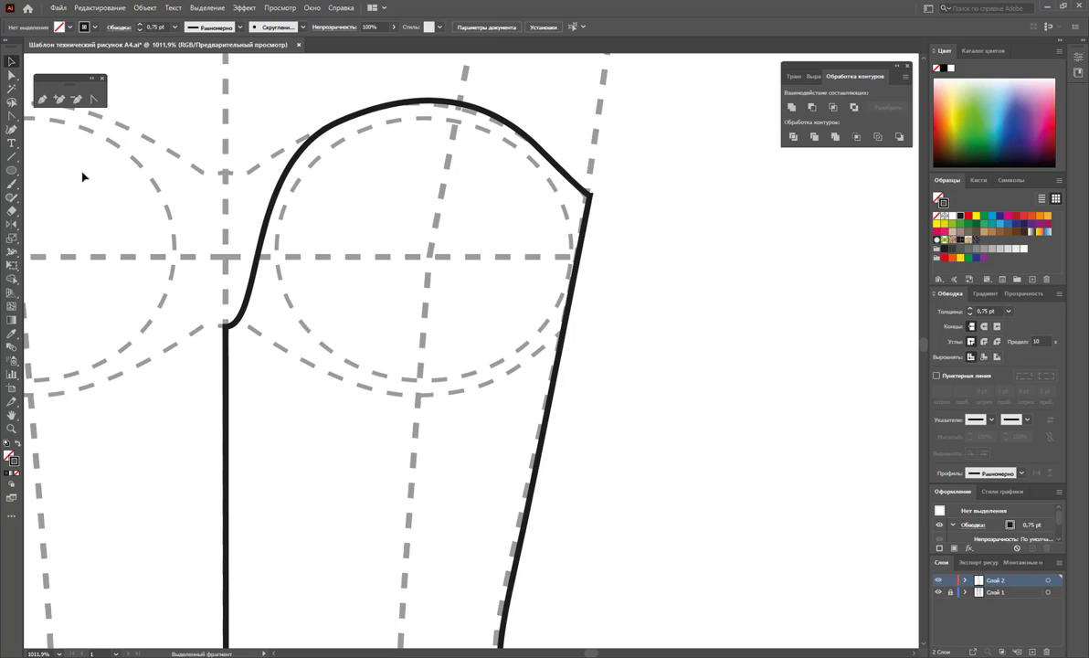
Pen-draw a closed shape along the lower guide circle and extending above the bodice top.
click(42, 101)
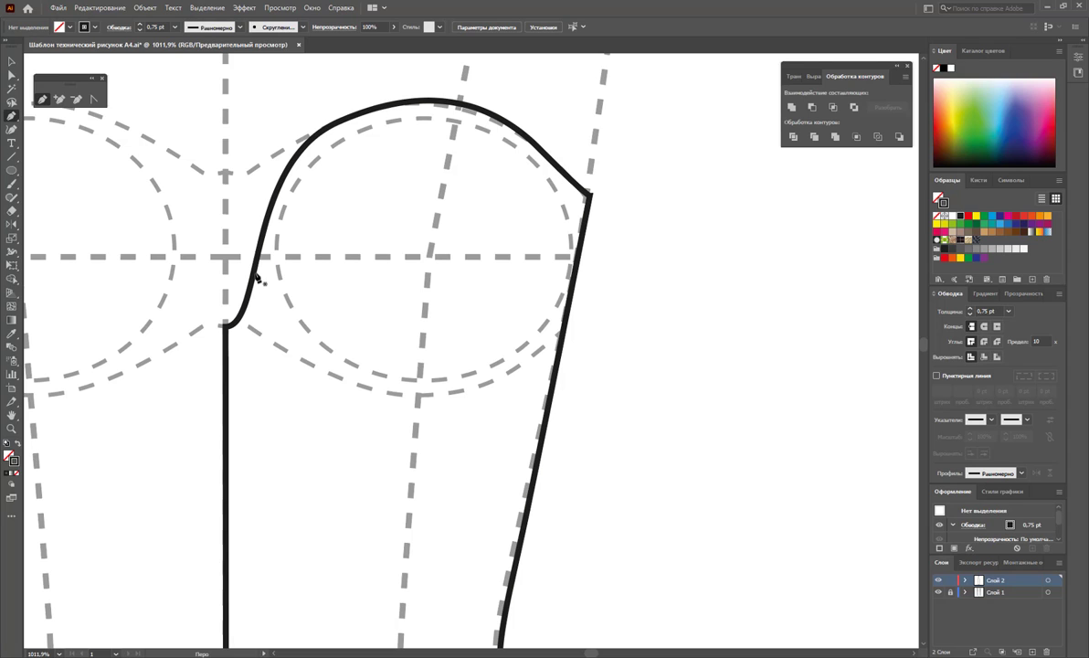
click(259, 258)
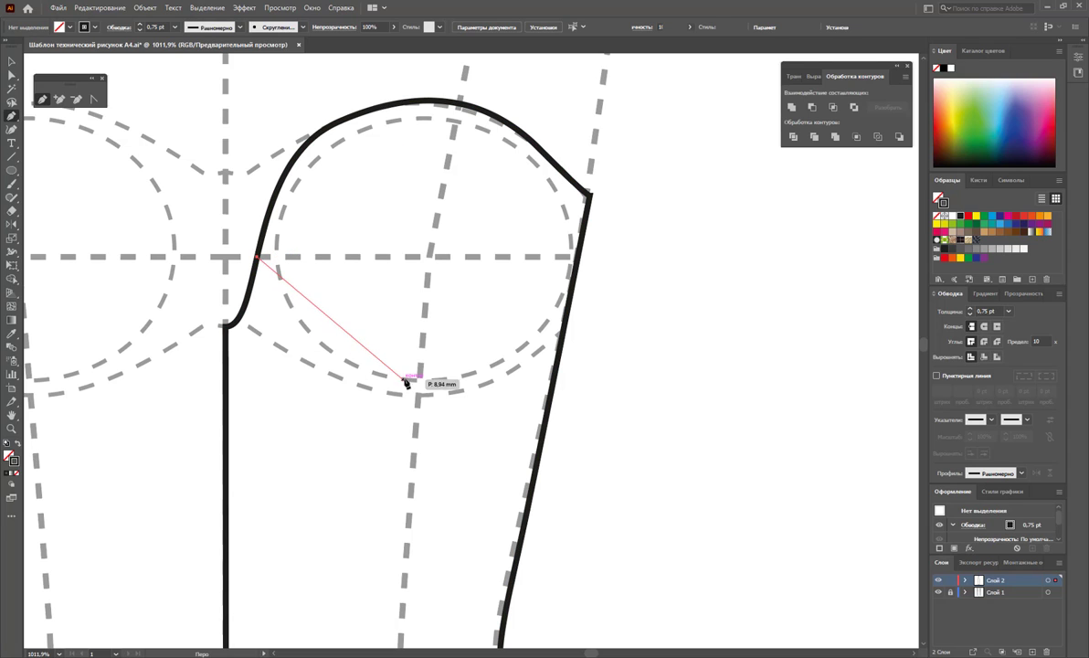
drag(417, 381, 549, 380)
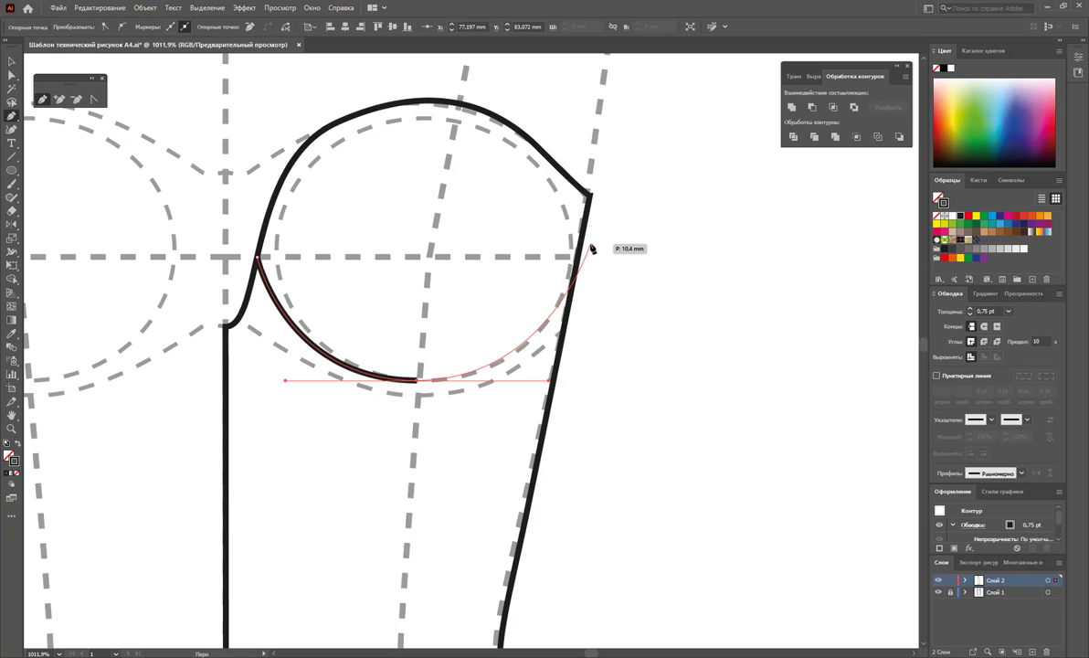
click(592, 246)
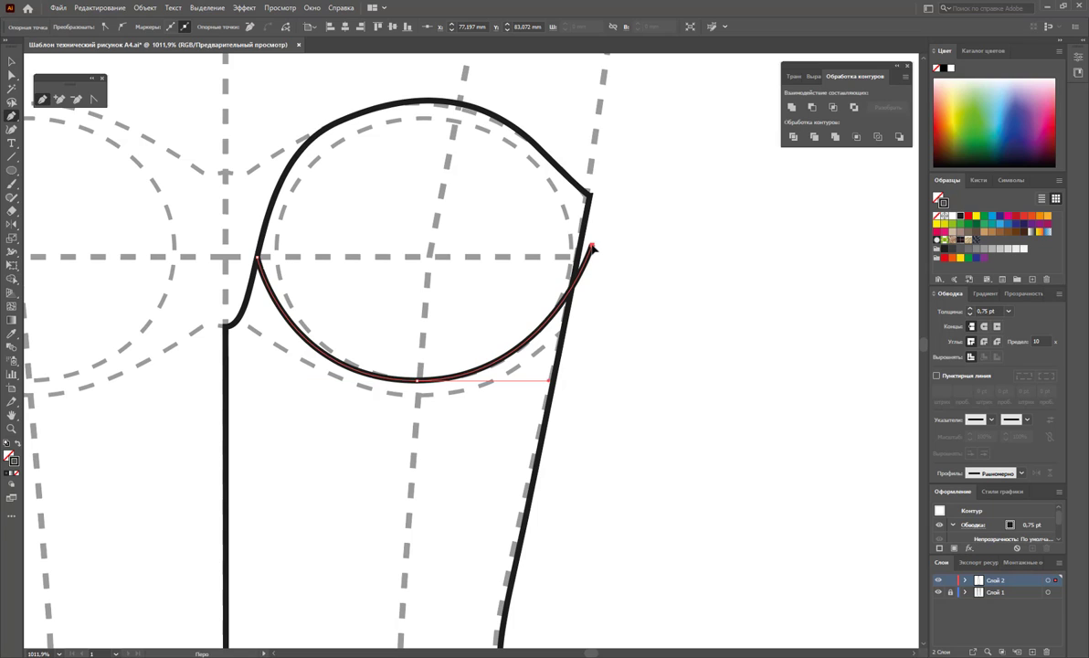
click(599, 174)
click(564, 111)
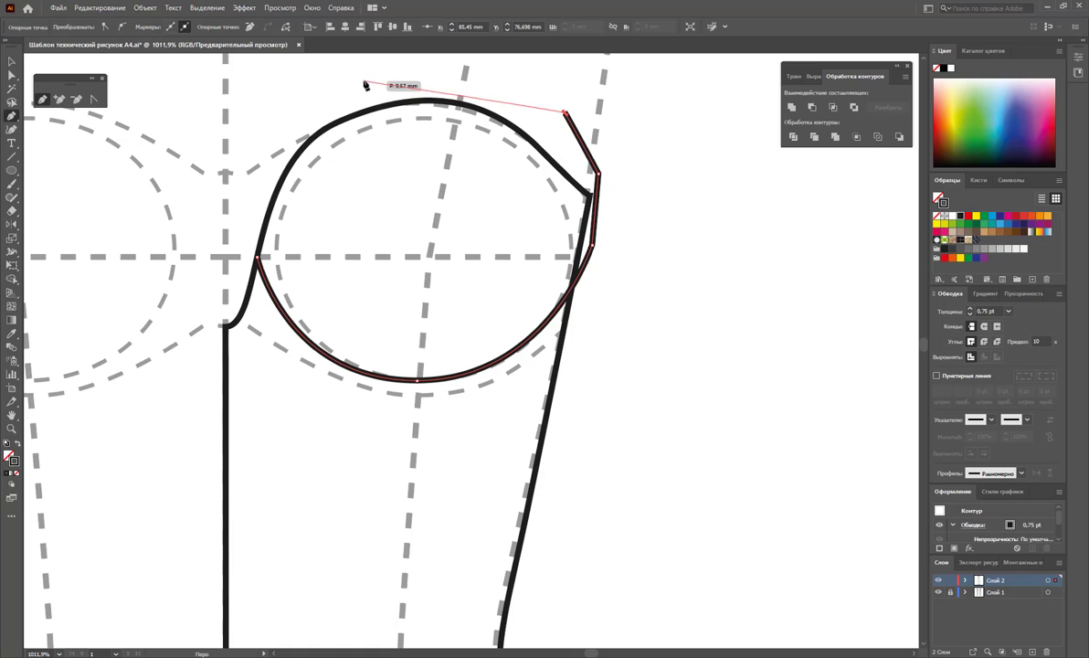
click(358, 74)
click(256, 87)
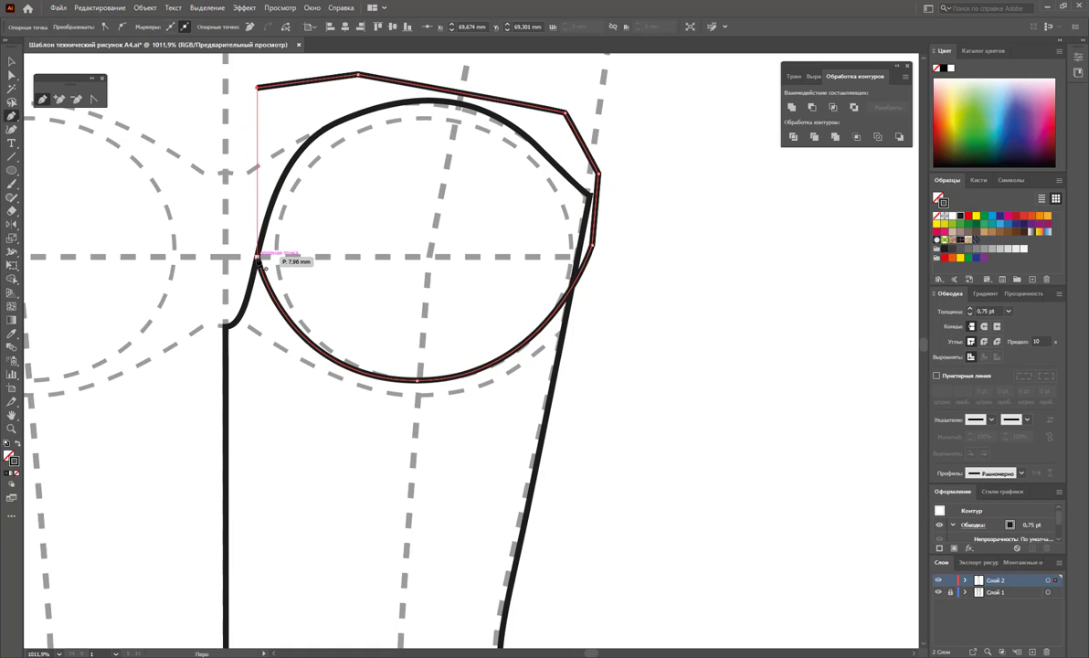
click(257, 256)
Select the new cup shape together with the bodice outline.
drag(46, 121, 45, 151)
click(12, 61)
click(261, 265)
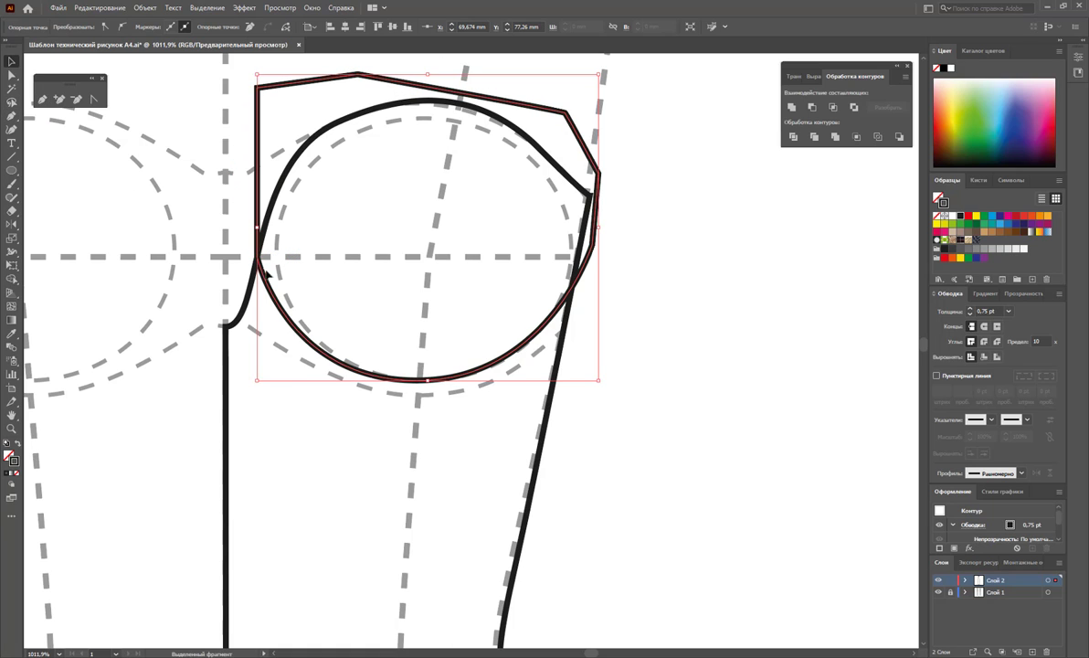
drag(645, 159, 445, 239)
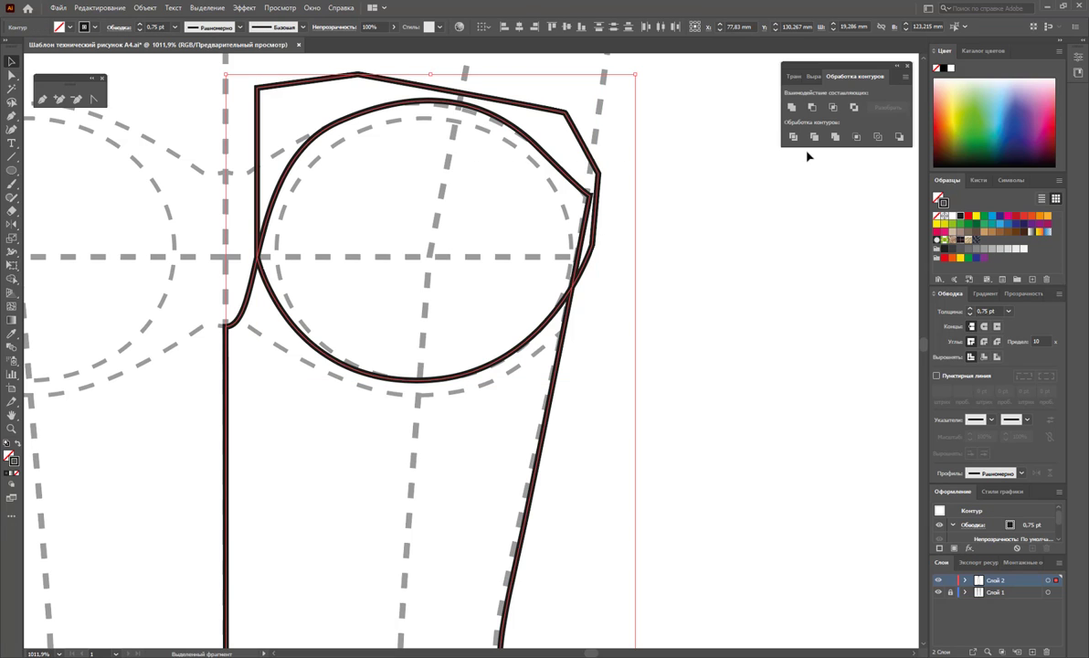
Divide the overlapping cup shape and bodice with Pathfinder Divide and ungroup the pieces.
click(312, 8)
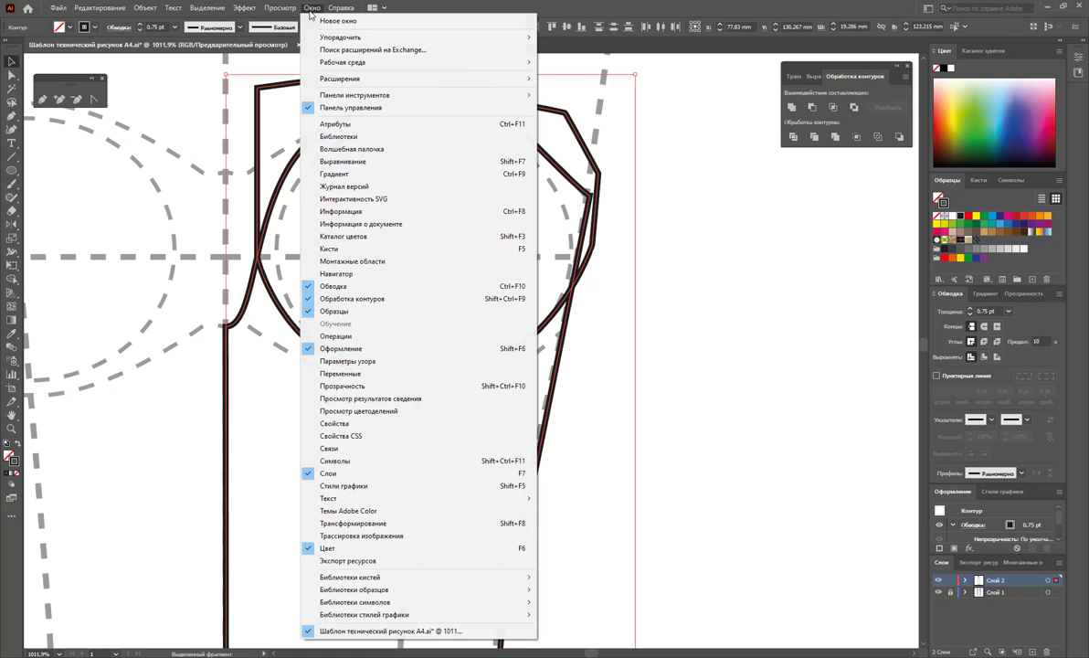
click(805, 139)
click(792, 136)
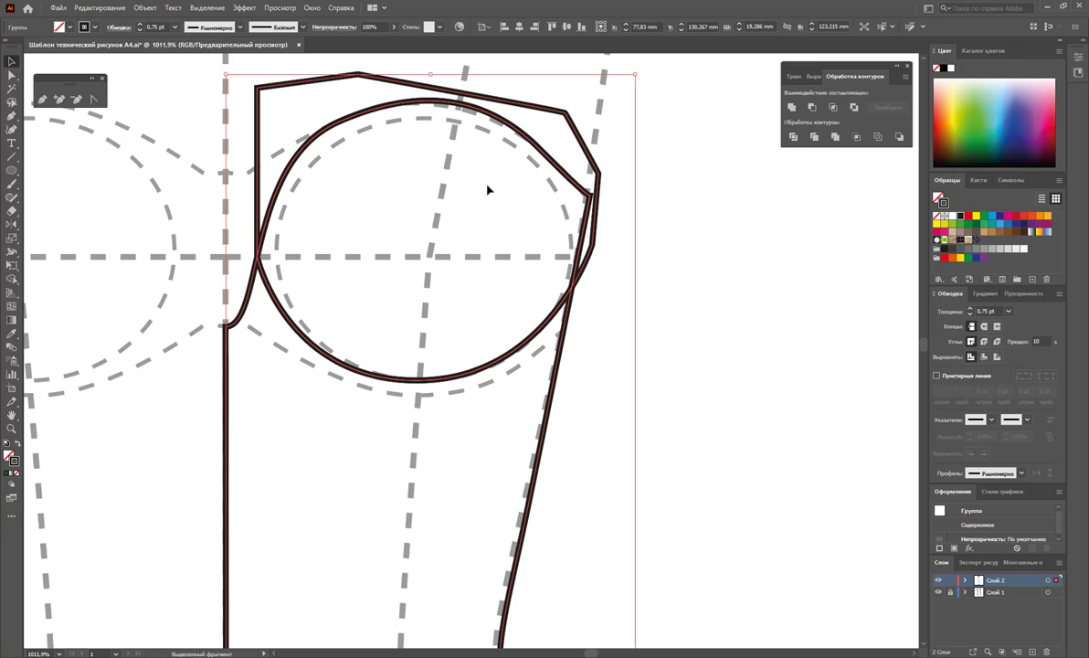
right_click(454, 173)
click(498, 279)
Delete the leftover piece above the bodice, leaving the curved cup seam, and deselect.
click(635, 151)
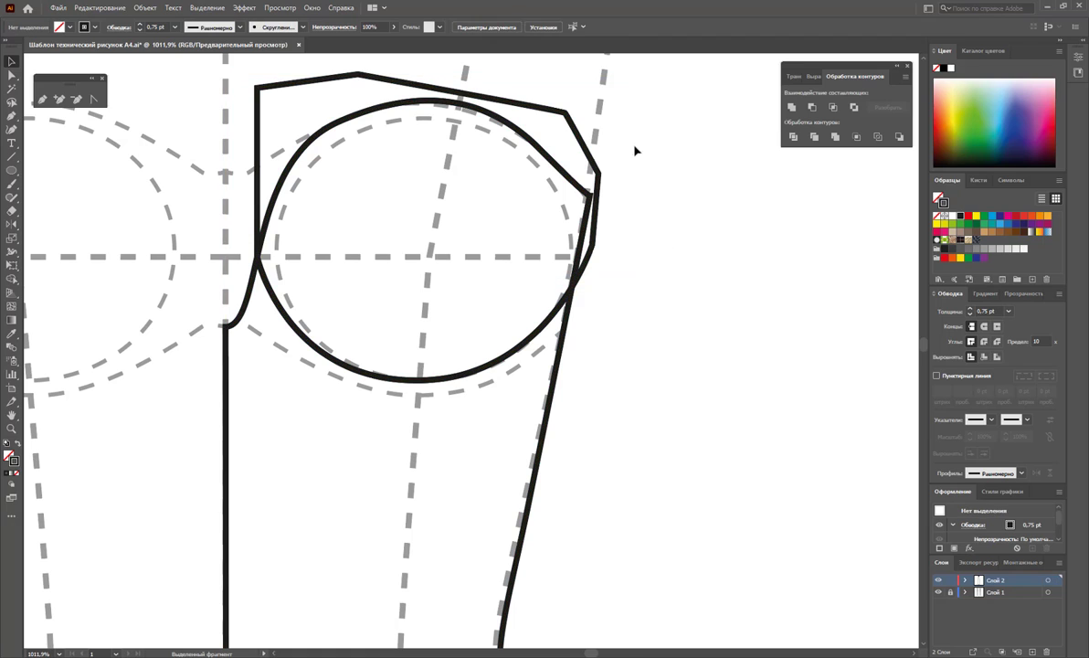
click(582, 174)
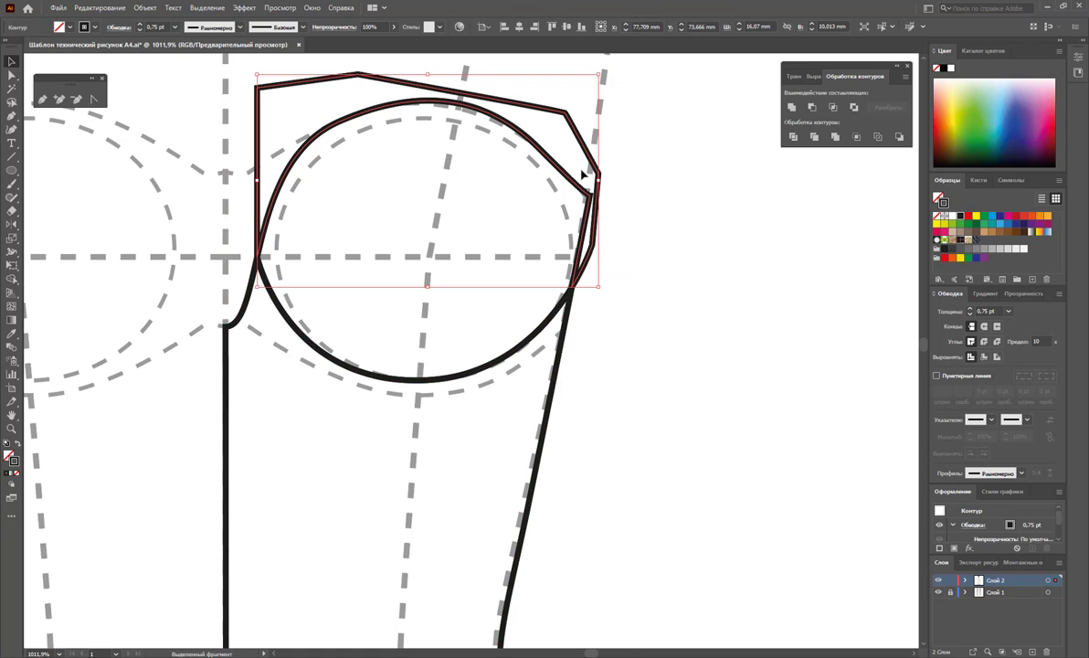
key(Delete)
drag(560, 171, 568, 127)
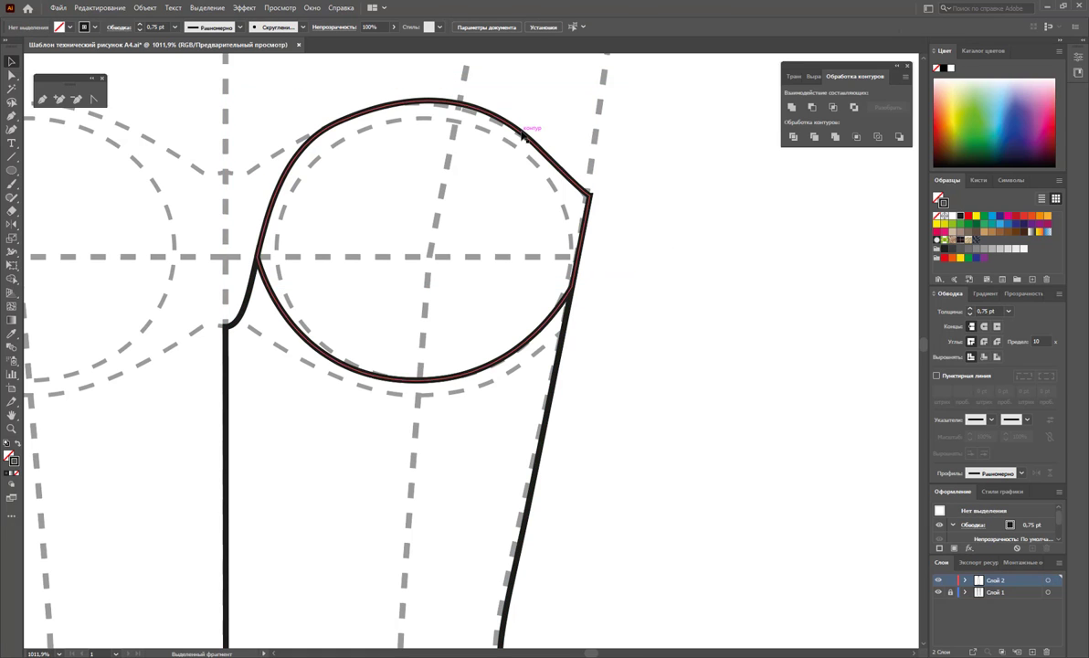
key(ctrl+z)
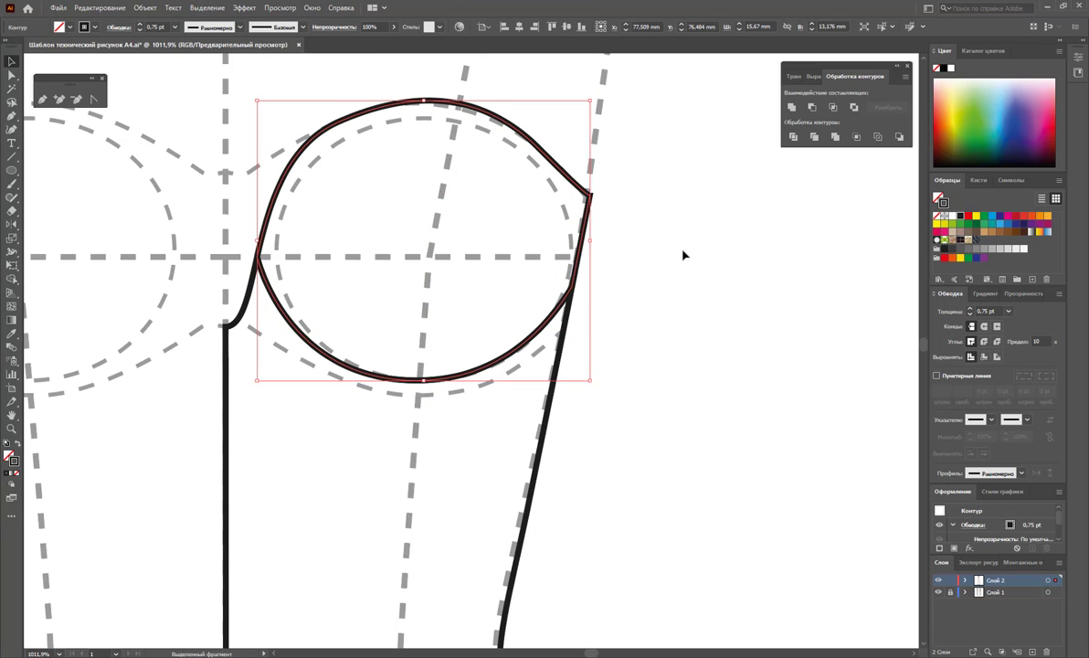
click(606, 473)
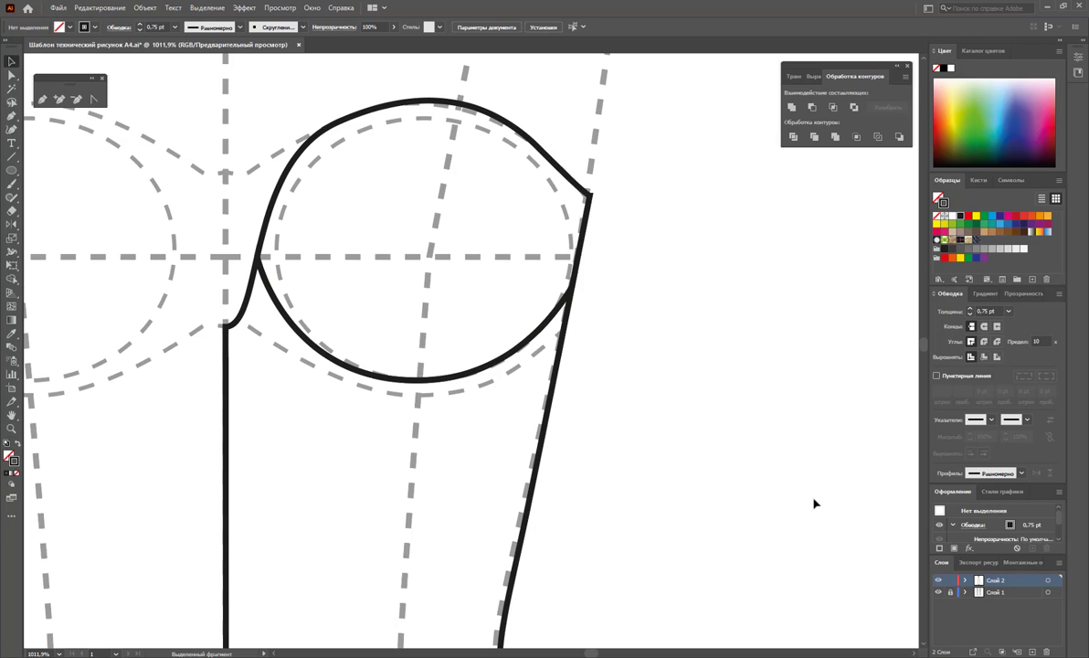
Pen-draw a second curve just below the cup seam, ending on the bodice's right edge.
click(11, 115)
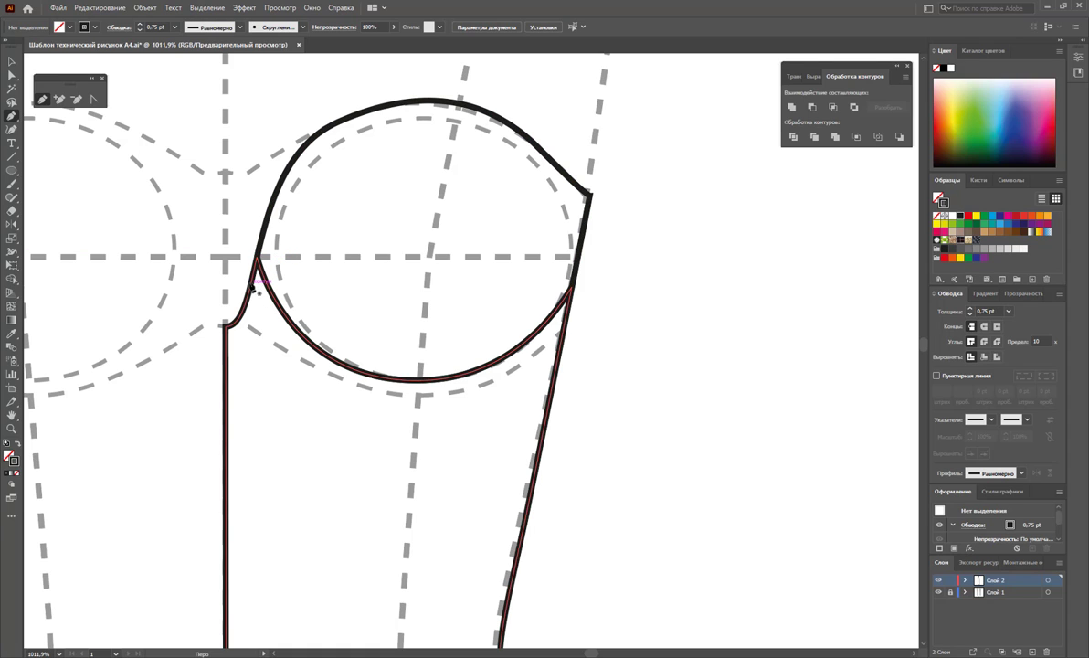
click(256, 272)
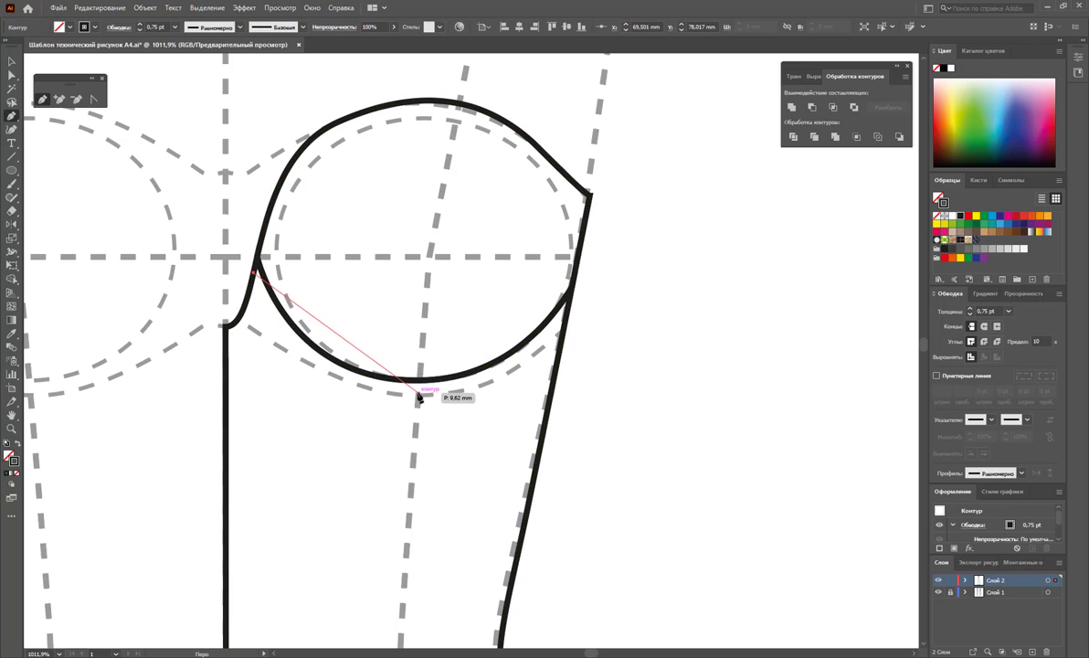
drag(419, 395, 556, 399)
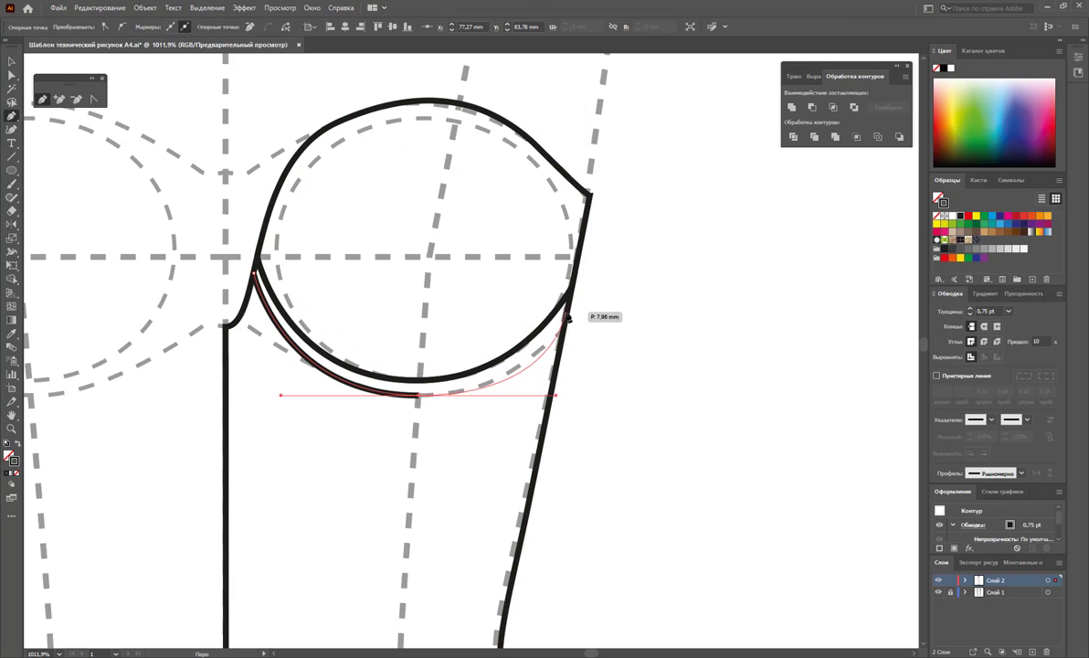
click(565, 322)
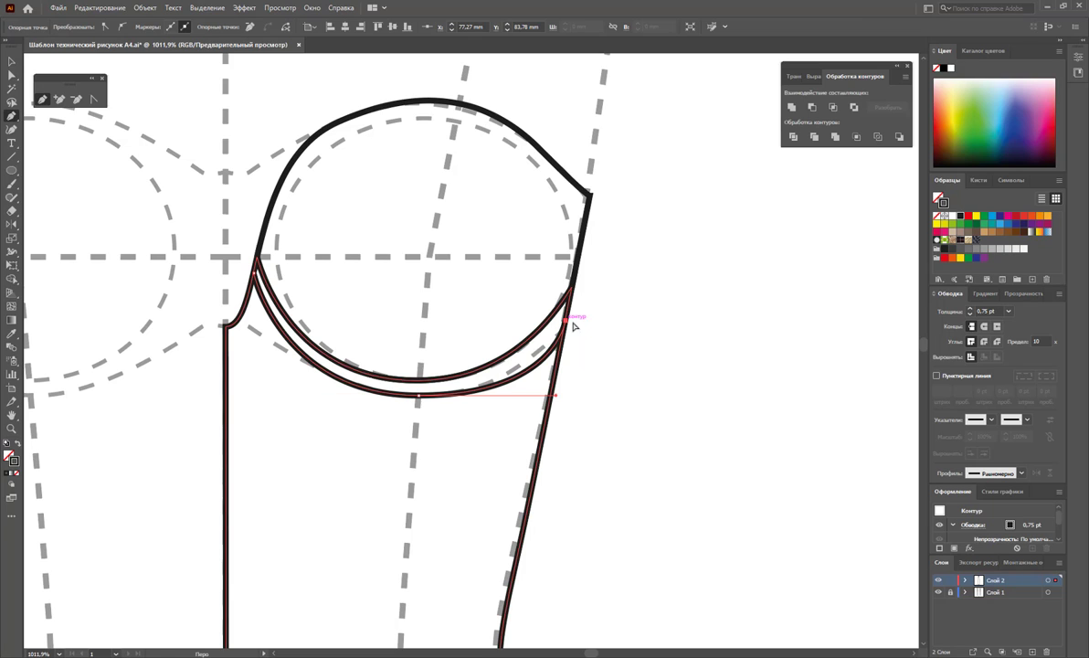
ctrl+click(393, 429)
Shorten the lower curve's right handle to reshape it, then deselect.
click(9, 76)
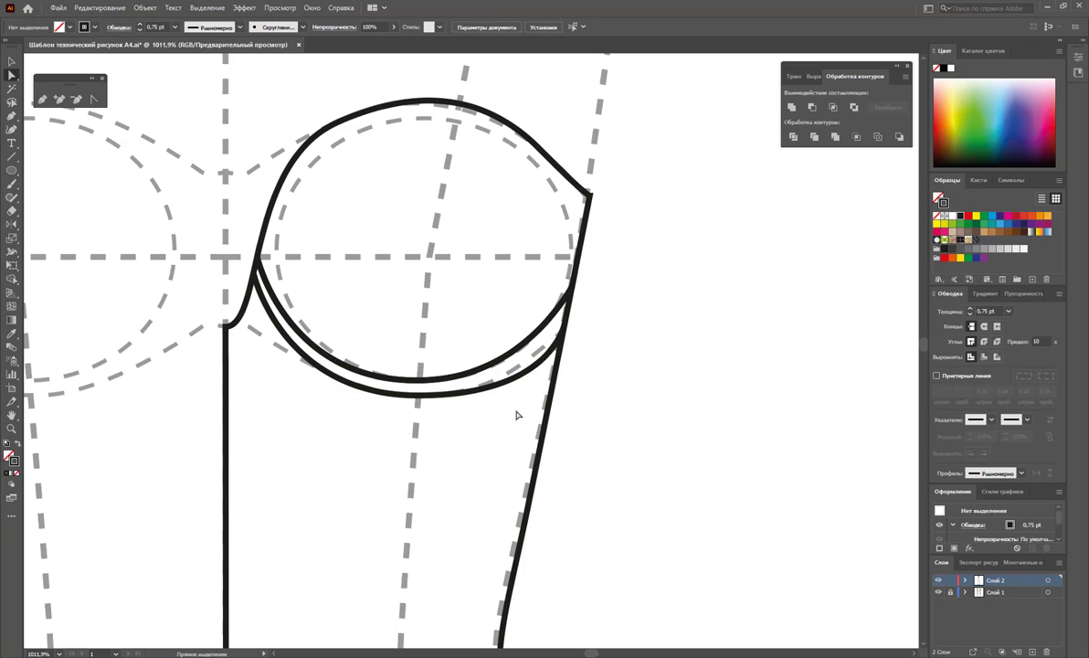
click(420, 394)
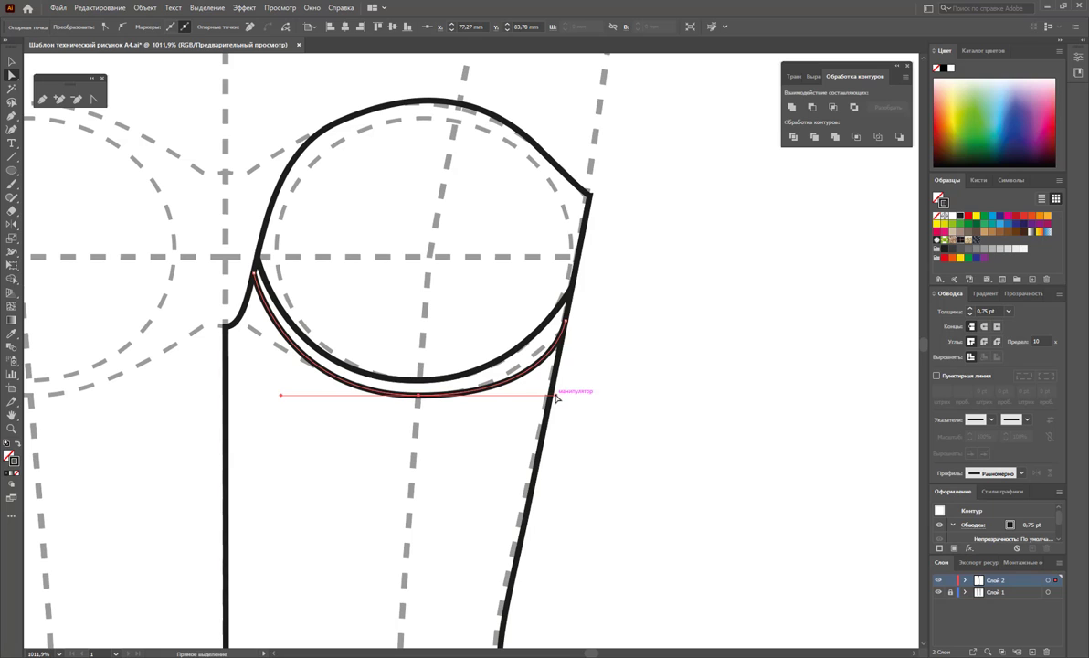
drag(556, 398, 523, 398)
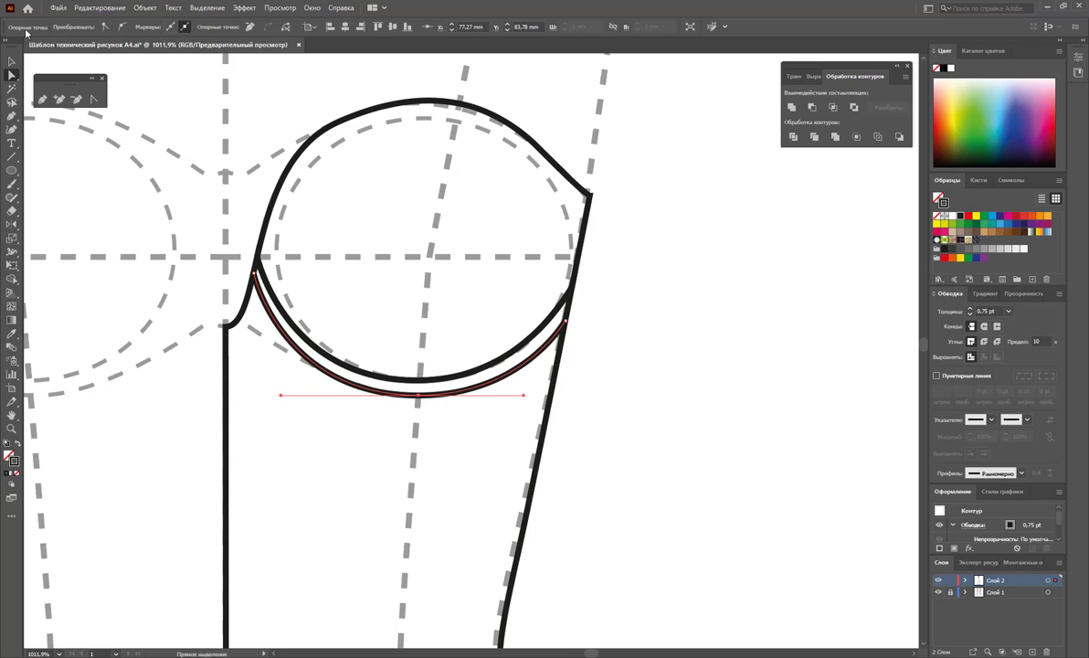
click(11, 61)
click(709, 359)
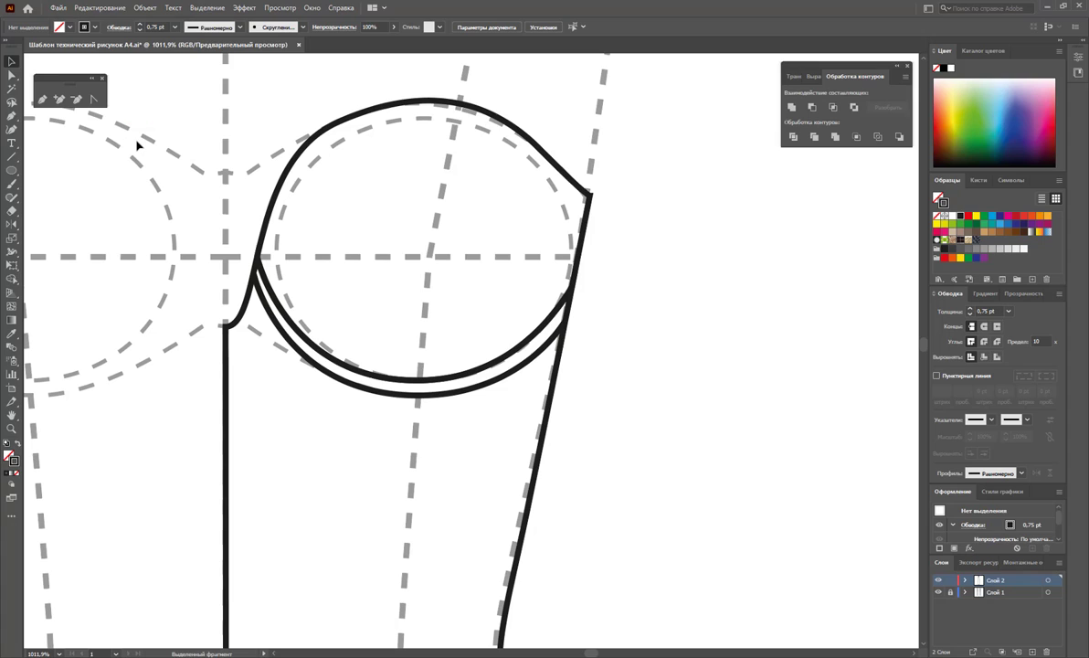
Pen-draw two parallel curves crossing the cup from its left side to its right side.
click(43, 99)
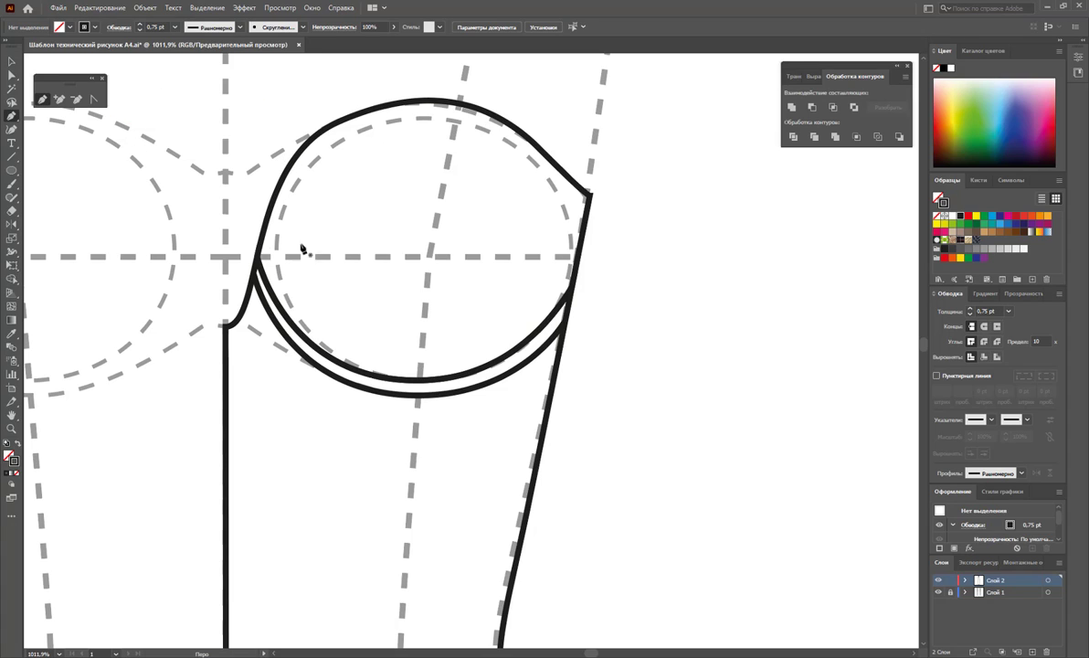
click(581, 252)
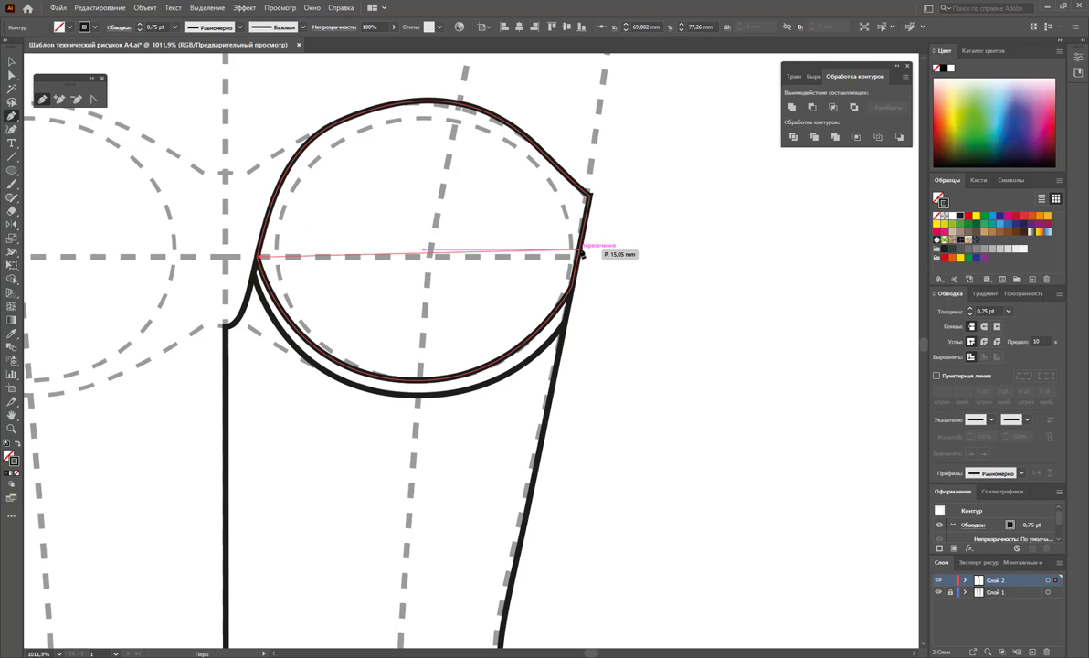
drag(581, 252, 791, 322)
ctrl+click(791, 344)
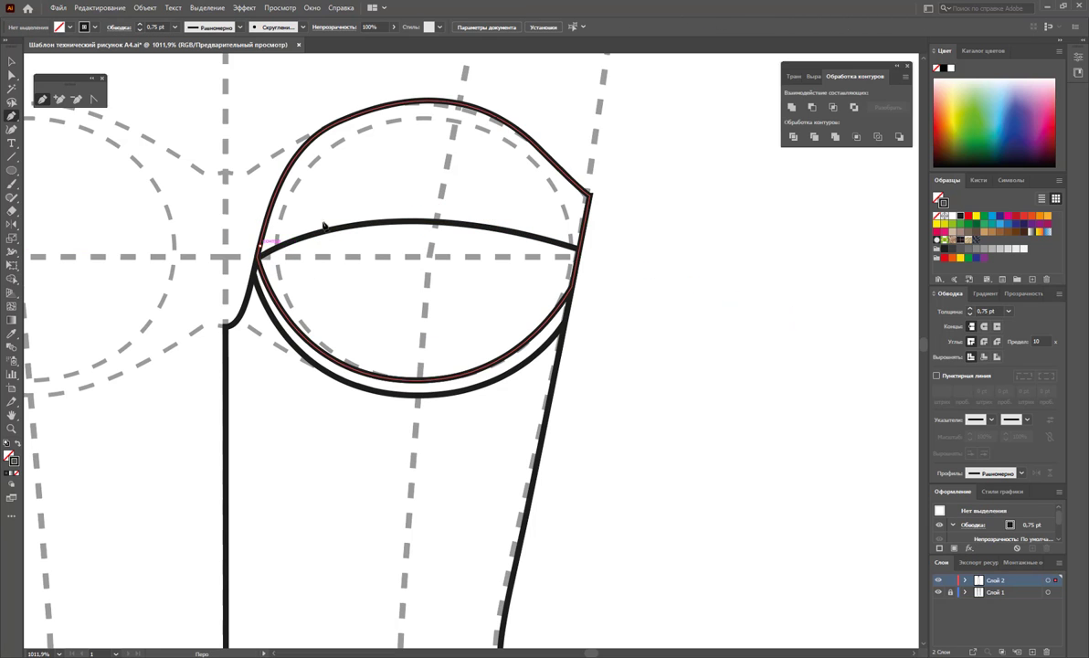
click(260, 247)
mouse_move(438, 210)
mouse_down()
mouse_move(576, 236)
mouse_move(586, 256)
mouse_move(596, 244)
mouse_up()
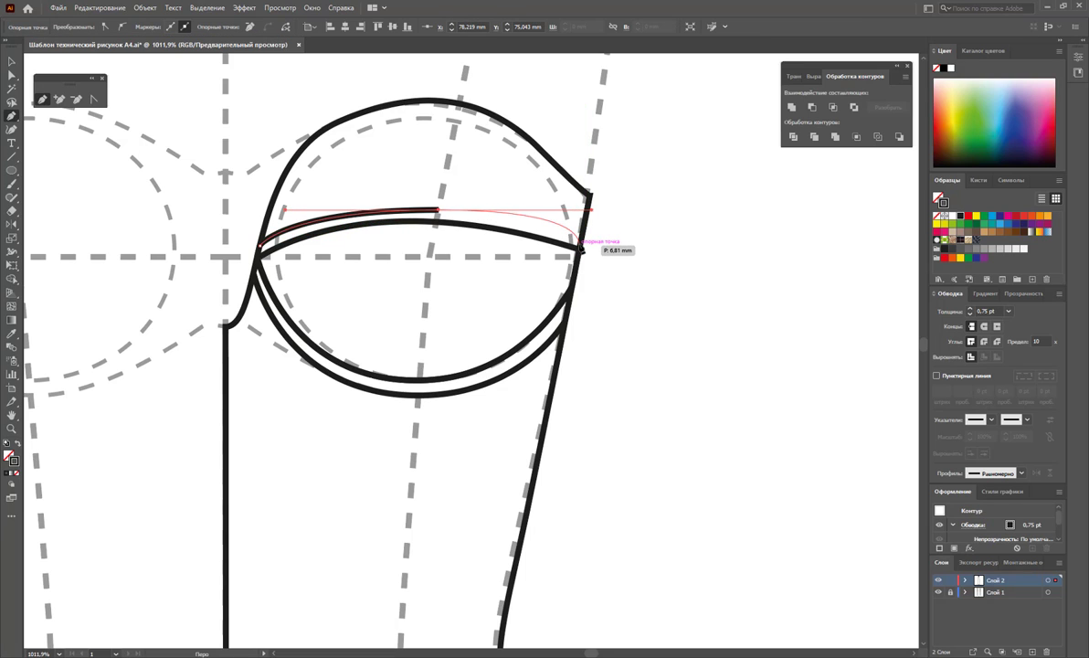
click(582, 242)
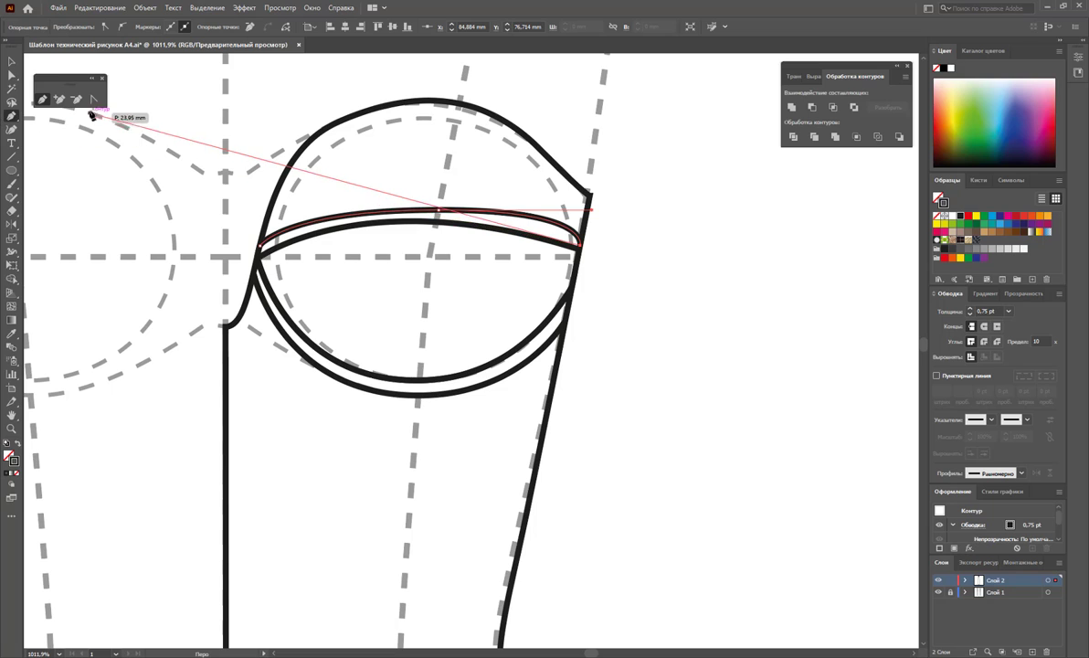
ctrl+click(408, 200)
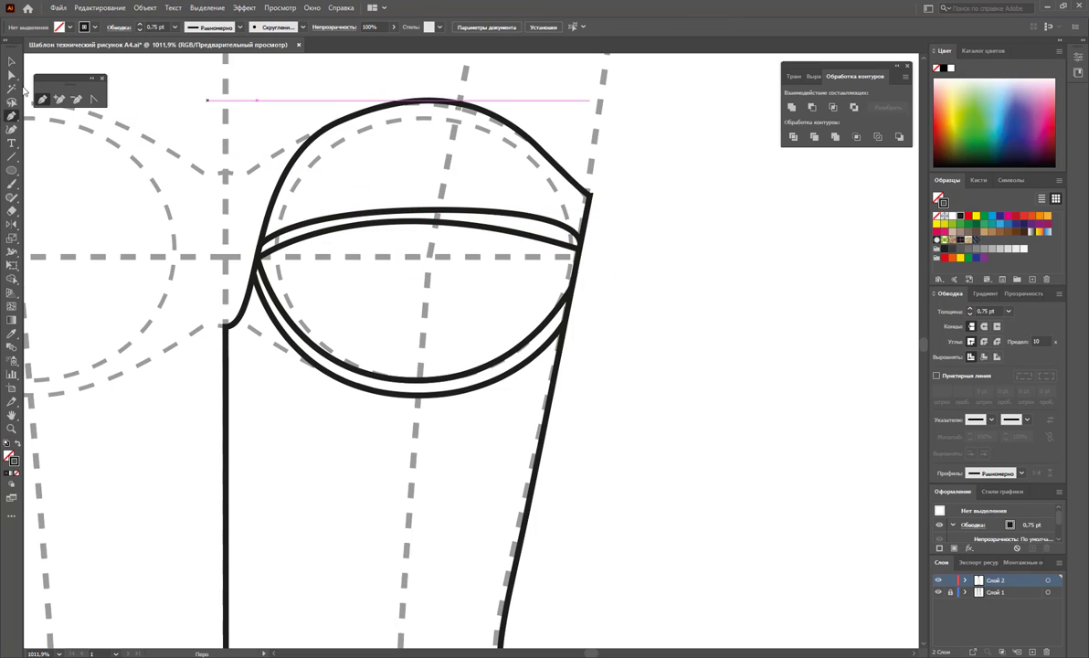
Adjust the upper curve's middle anchor handles and right end to even out the band.
key(a)
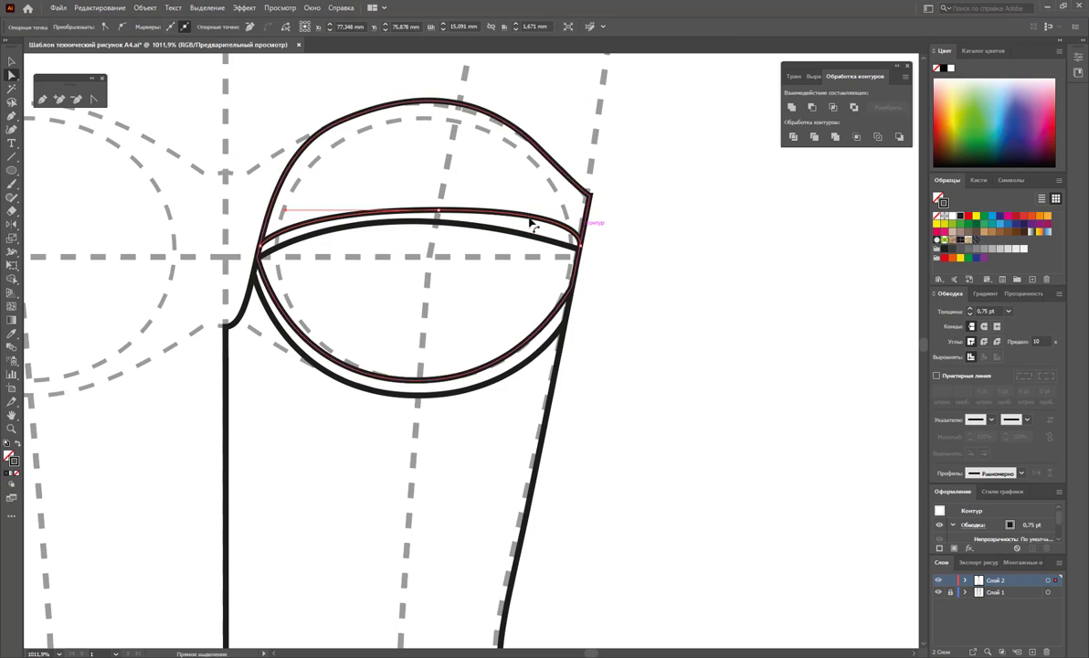
click(437, 210)
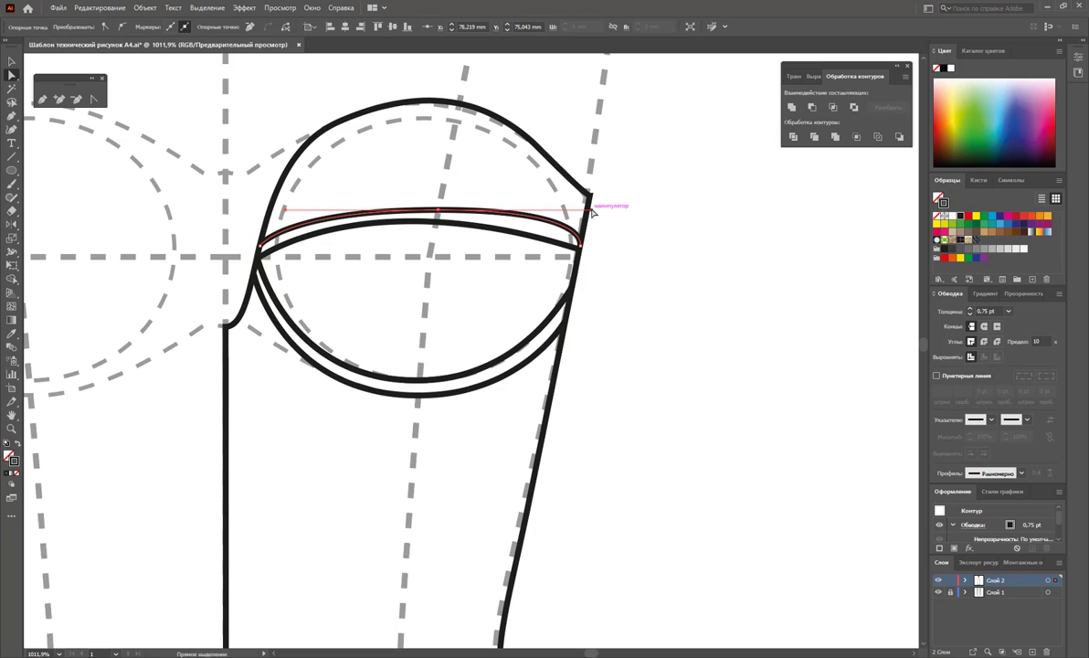
drag(592, 212, 533, 213)
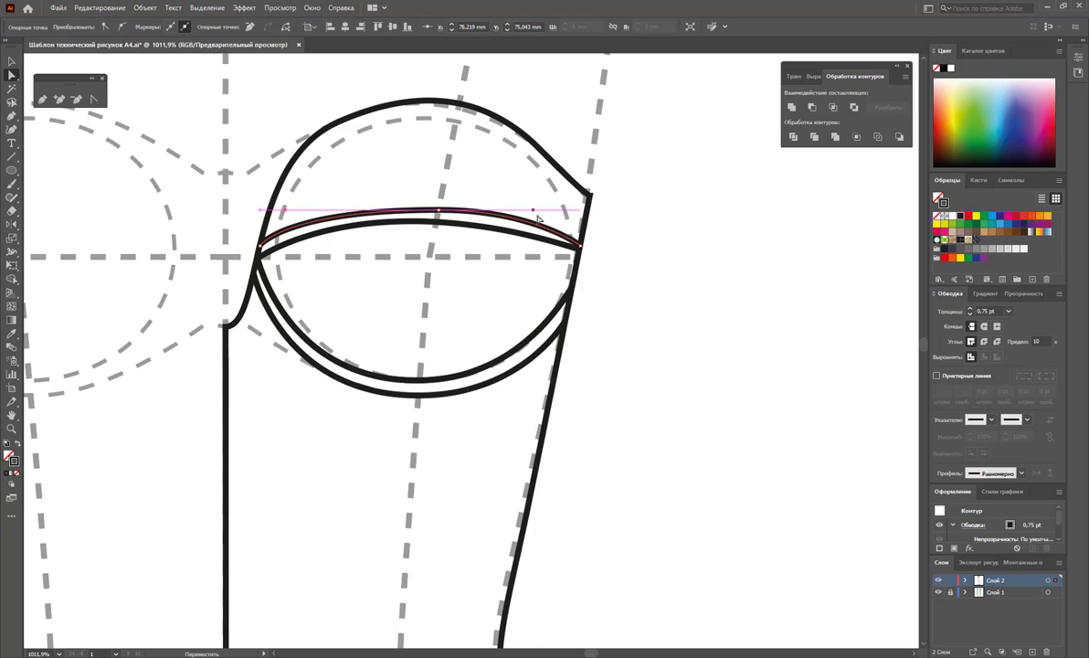
drag(582, 243, 583, 243)
click(662, 283)
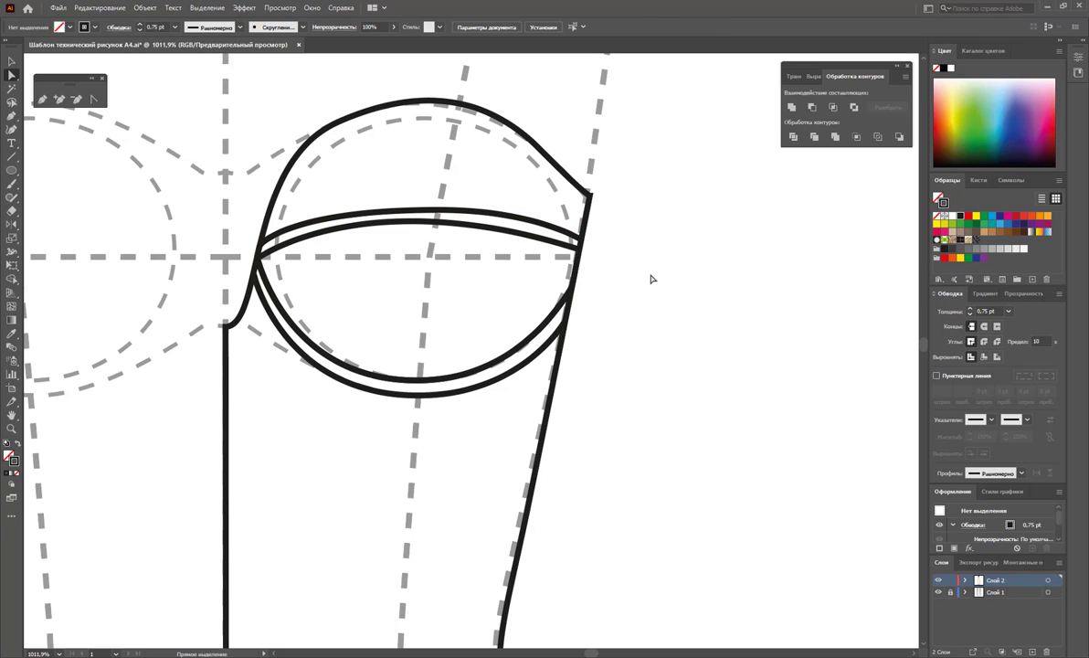
click(438, 212)
drag(439, 212, 447, 208)
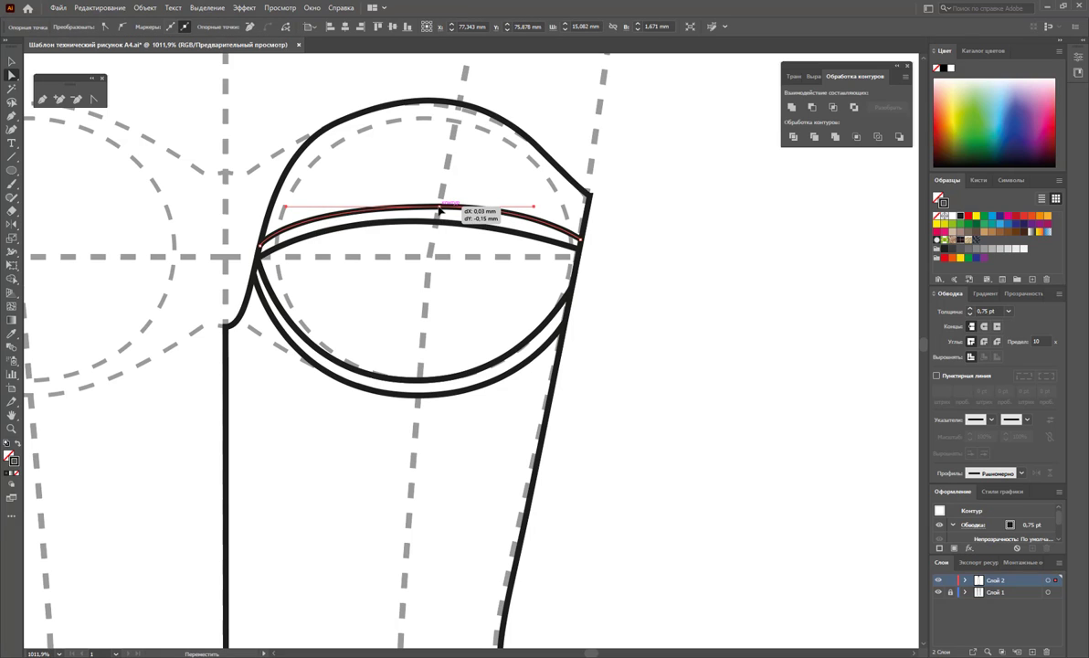
click(504, 196)
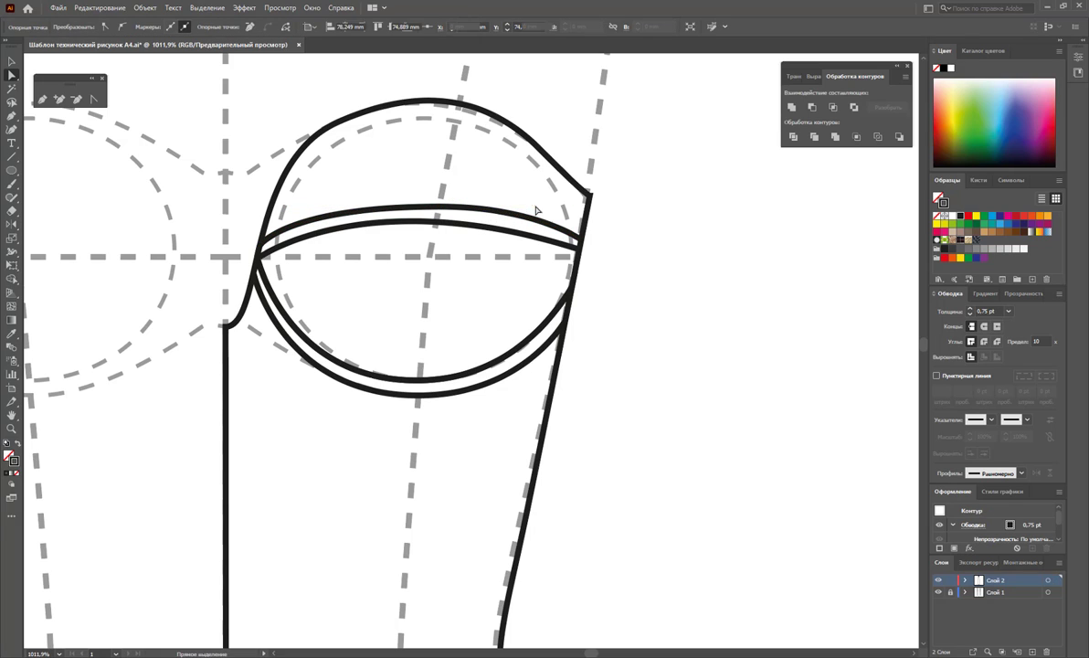
click(447, 208)
click(442, 209)
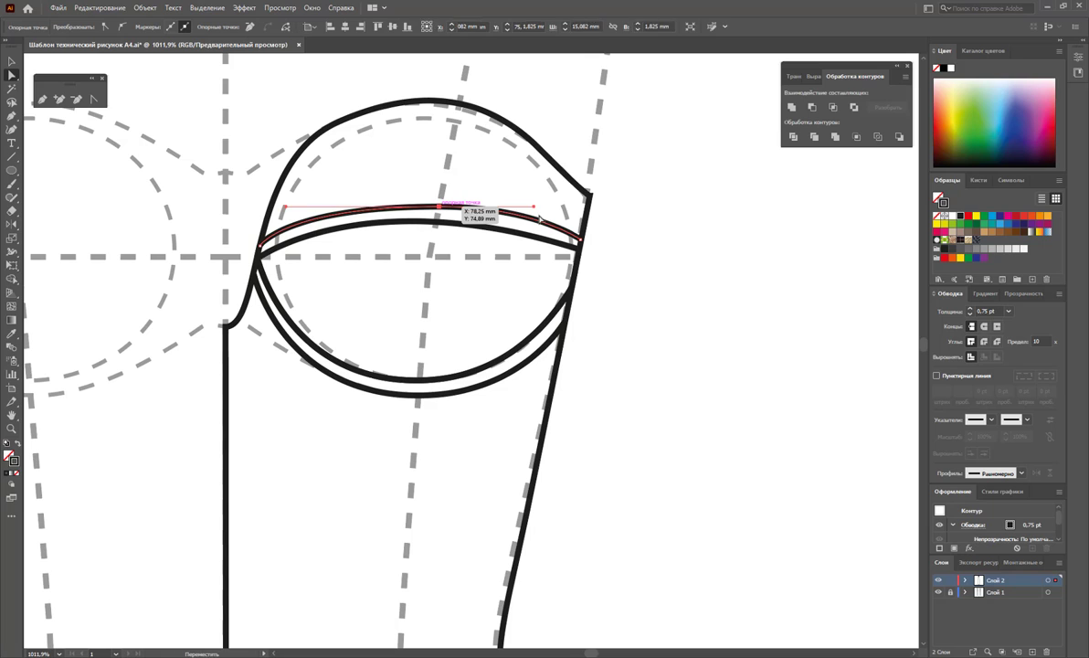
click(508, 196)
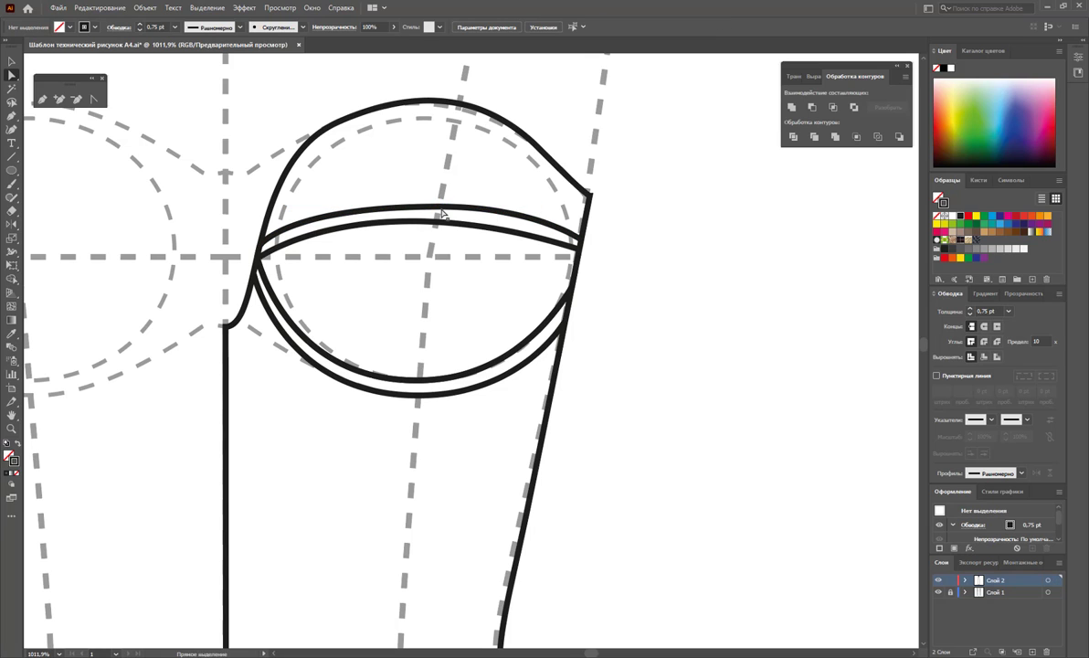
click(438, 209)
drag(535, 208, 535, 213)
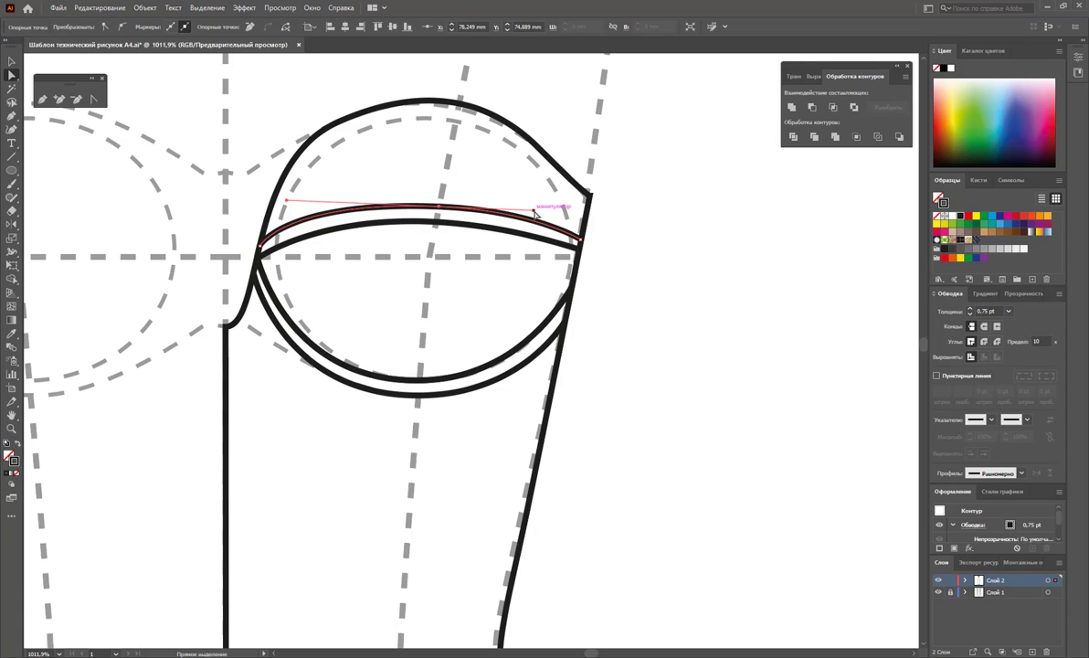
Draw a straight seam line from the band down to the cup's lower edge.
click(42, 100)
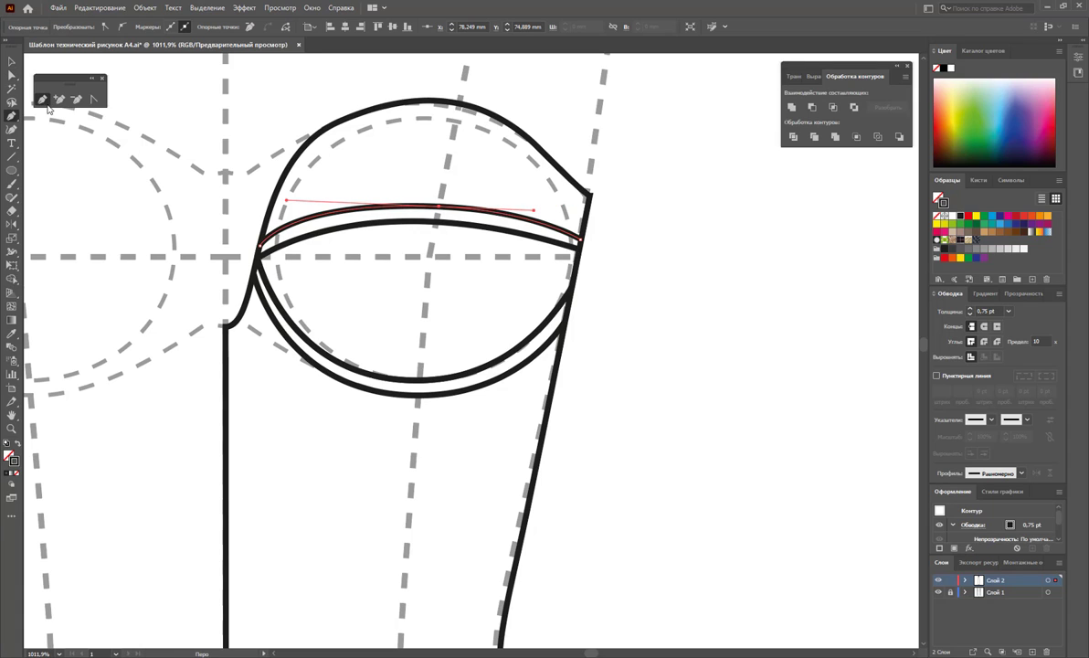
click(438, 221)
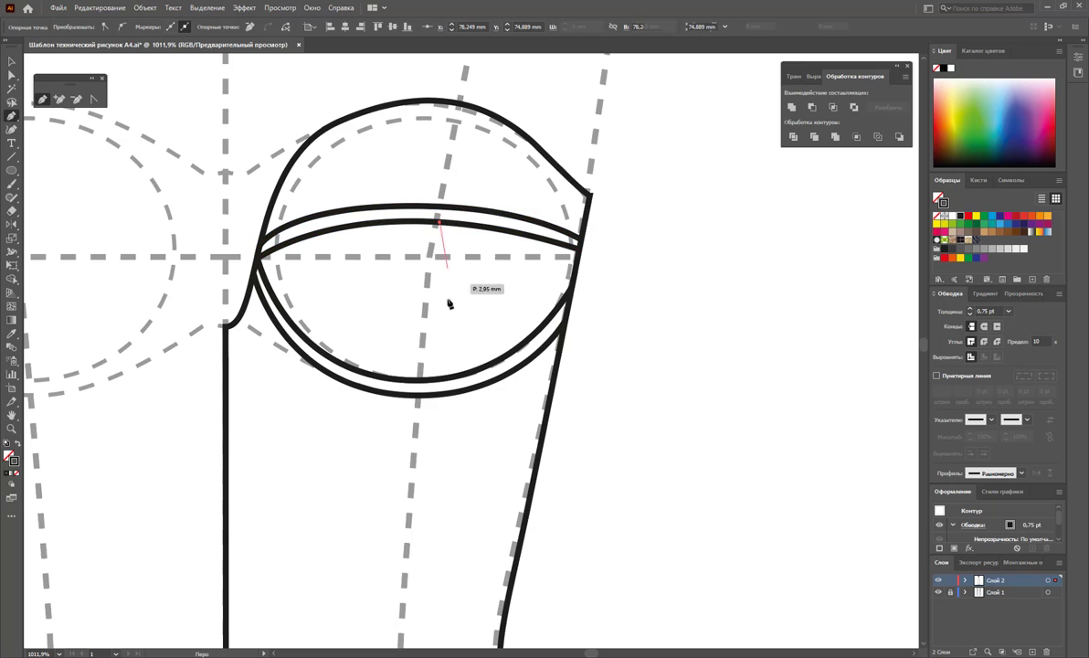
click(418, 379)
ctrl+click(594, 389)
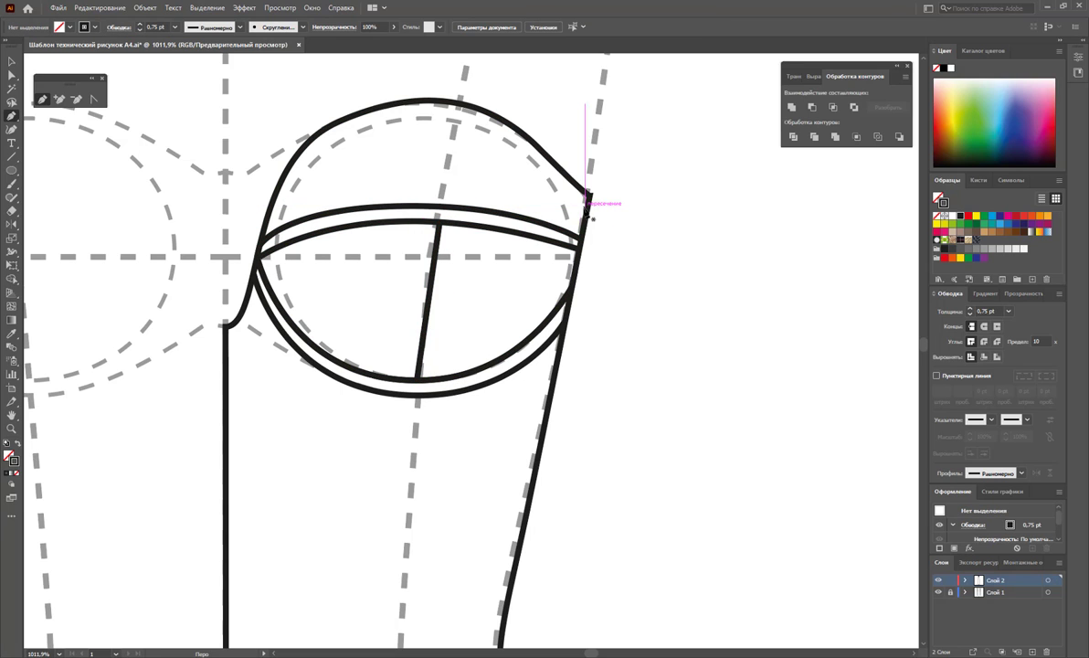
Draw a curve just inside the cup's top edge, joined at its left corner, and select it.
click(588, 197)
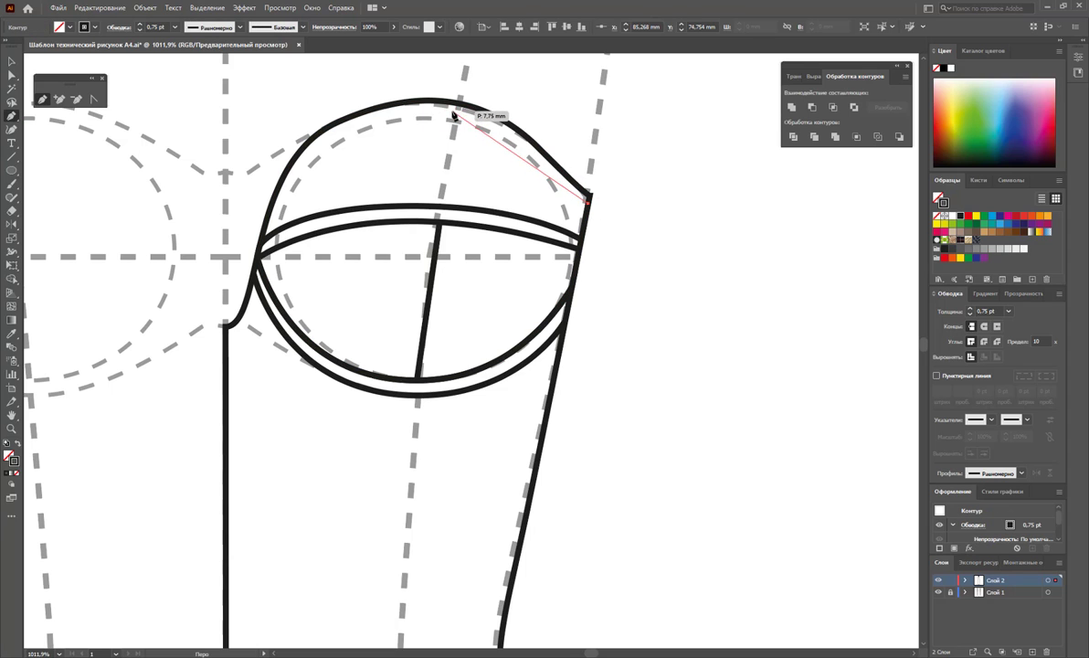
click(368, 98)
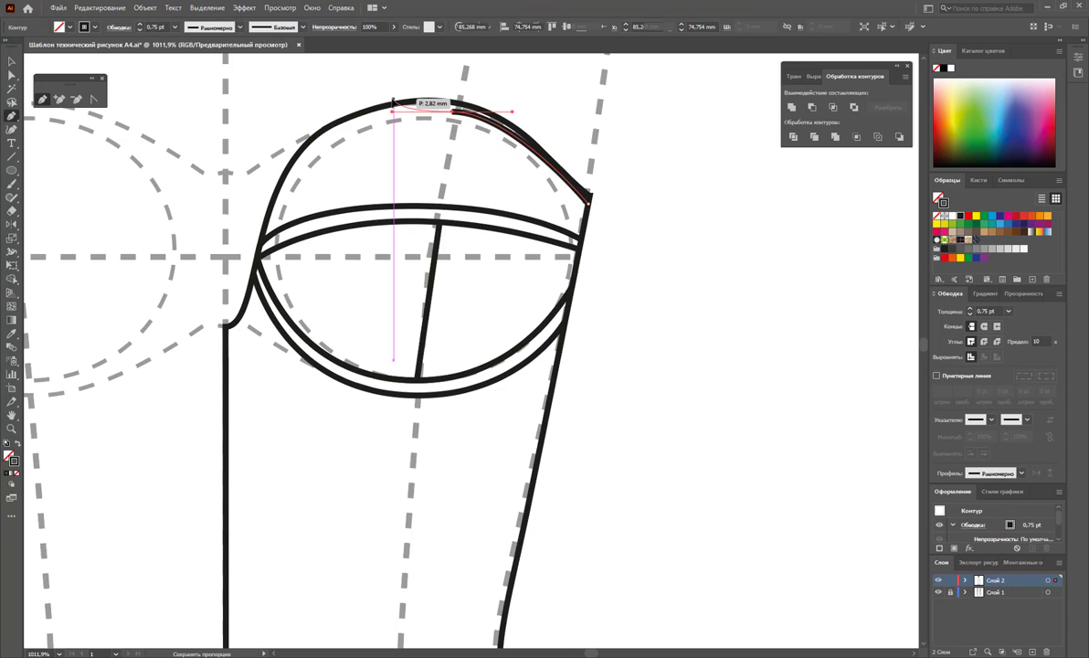
ctrl+click(615, 220)
click(587, 212)
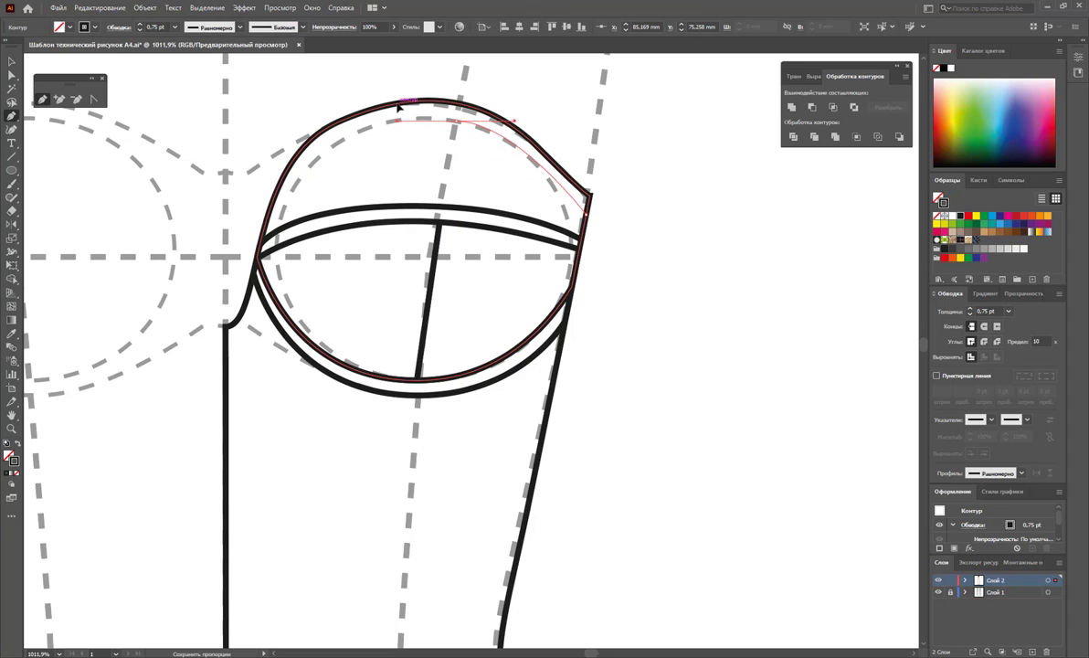
drag(457, 119, 398, 120)
drag(335, 144, 289, 180)
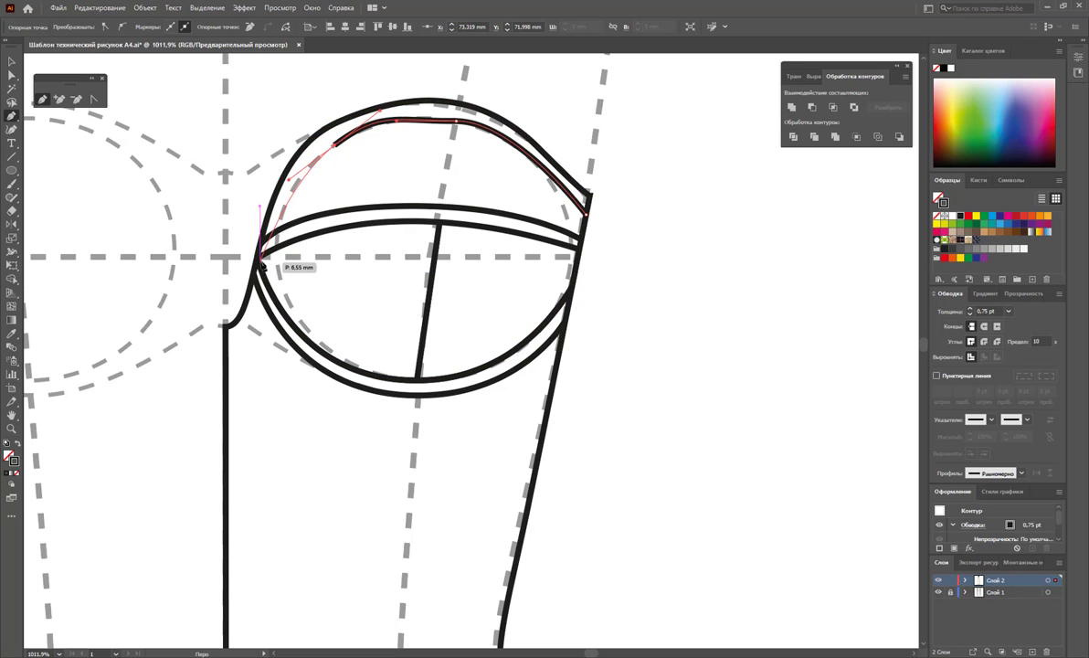
click(262, 262)
ctrl+click(366, 187)
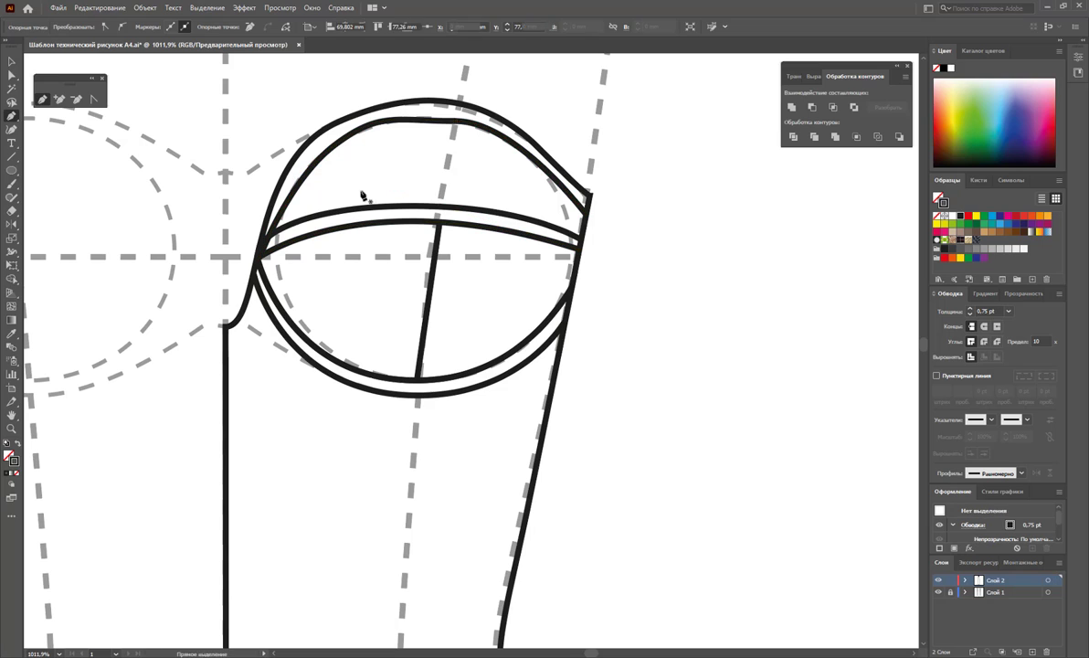
click(11, 62)
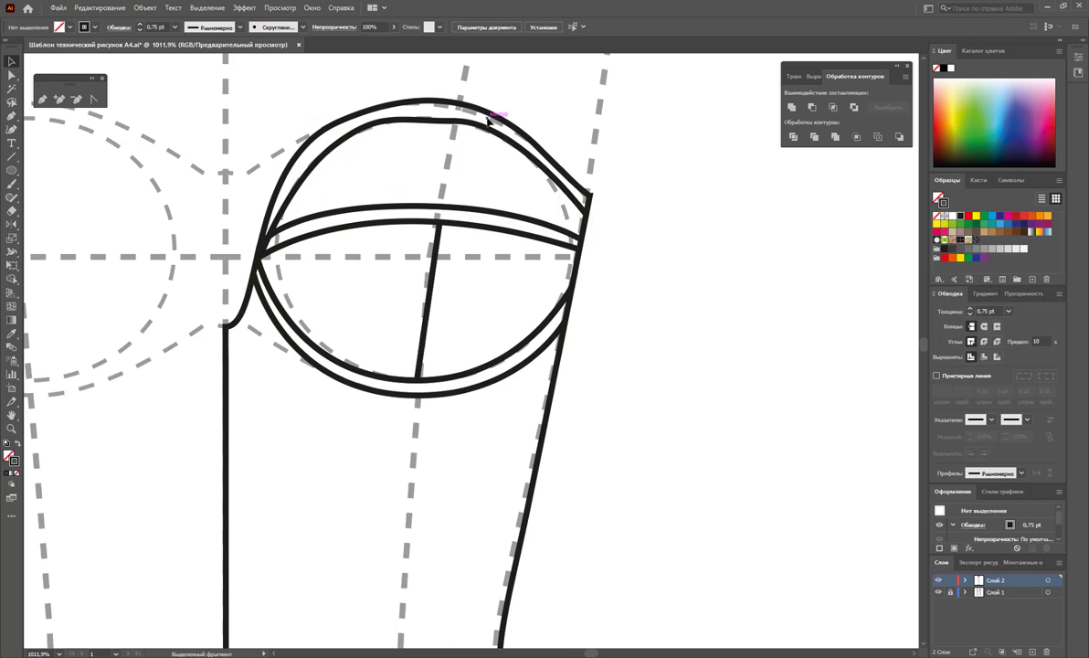
click(432, 119)
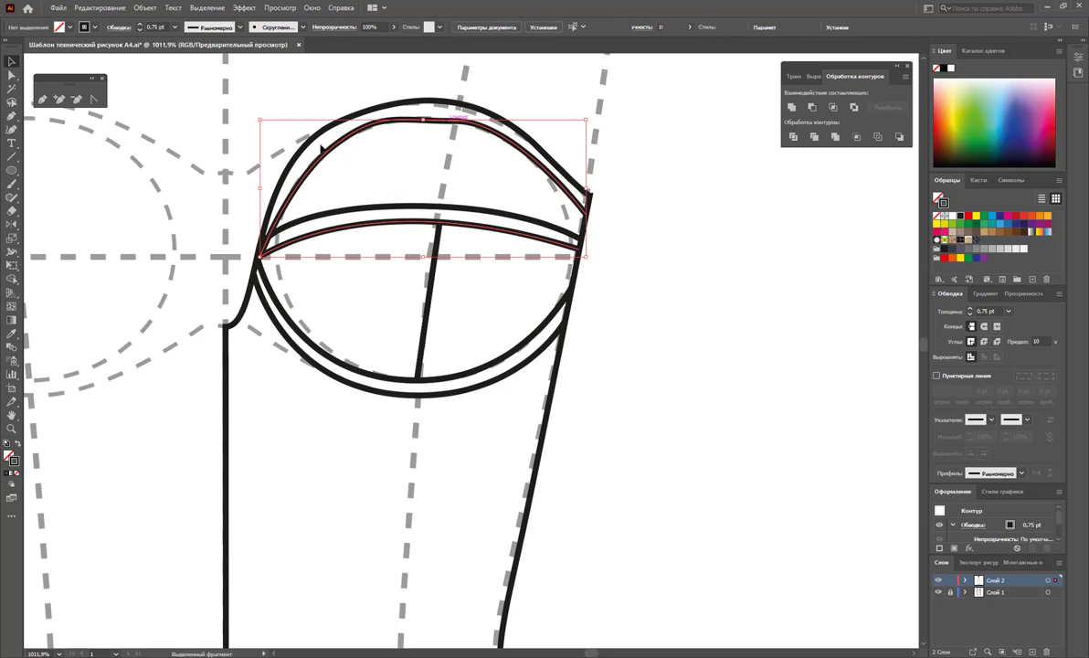
Redraw the cup's inner top curve as a smooth even arc with the Pencil tool.
click(12, 184)
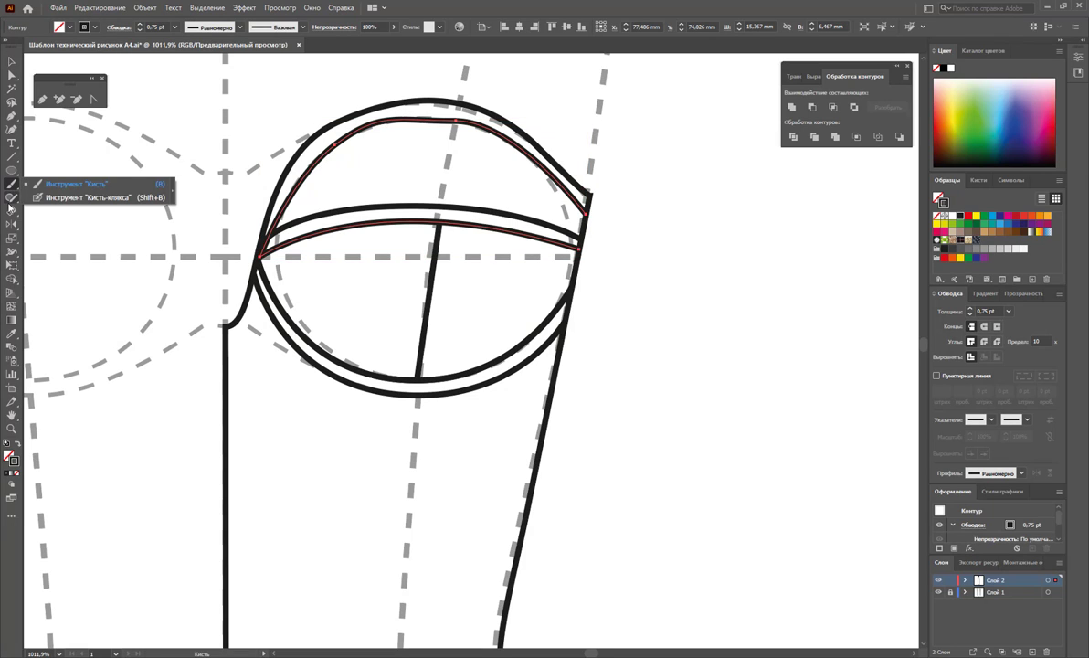
click(11, 197)
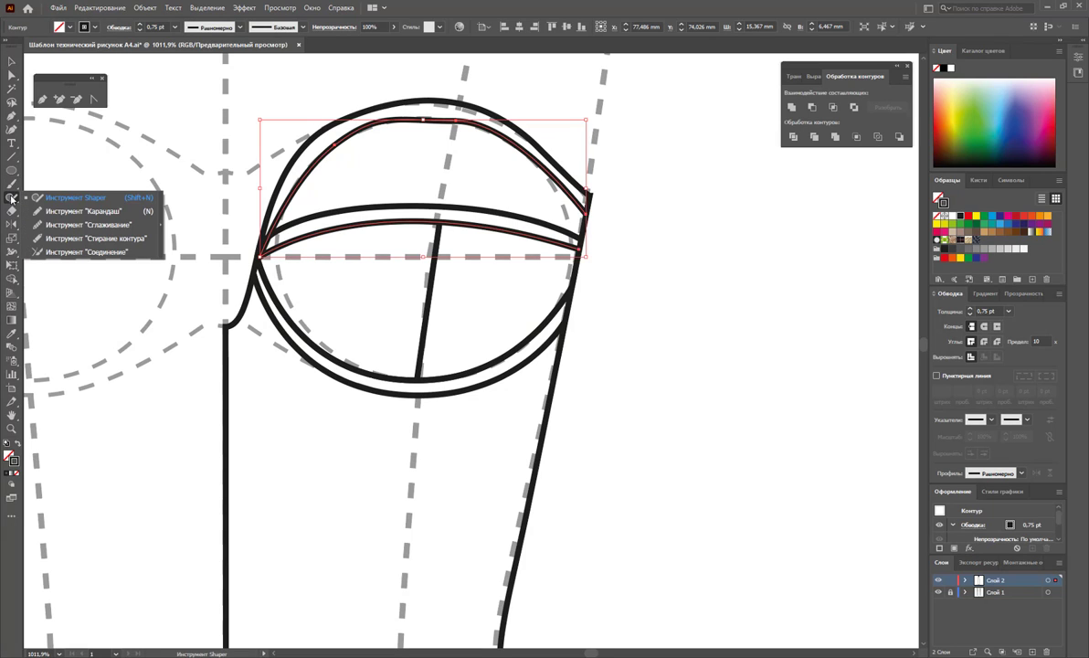
click(82, 211)
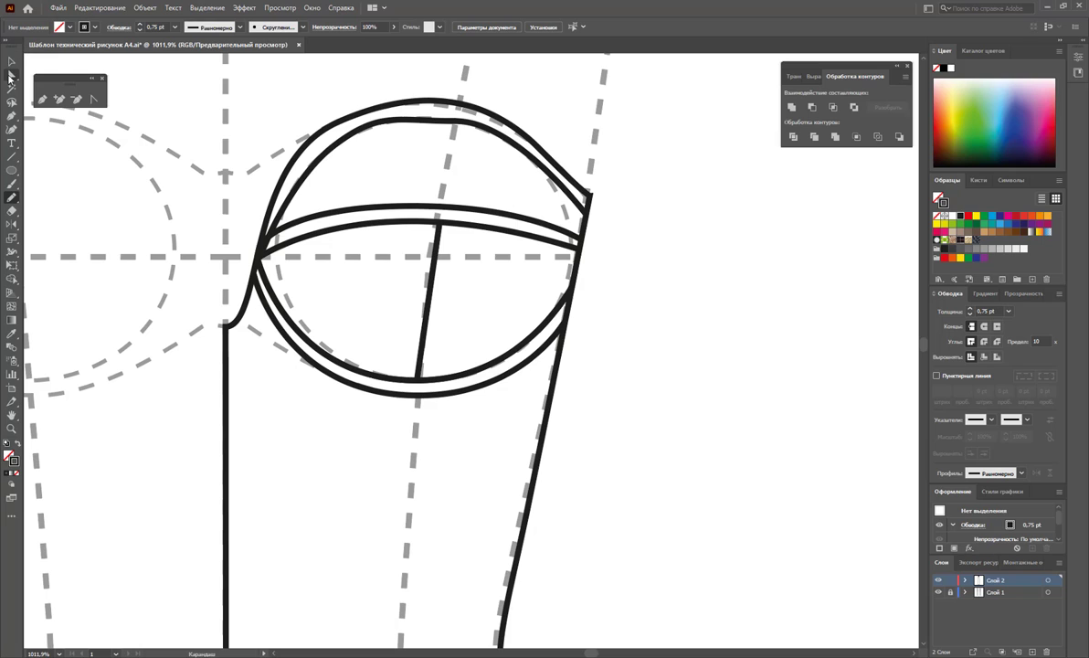
click(12, 74)
click(377, 129)
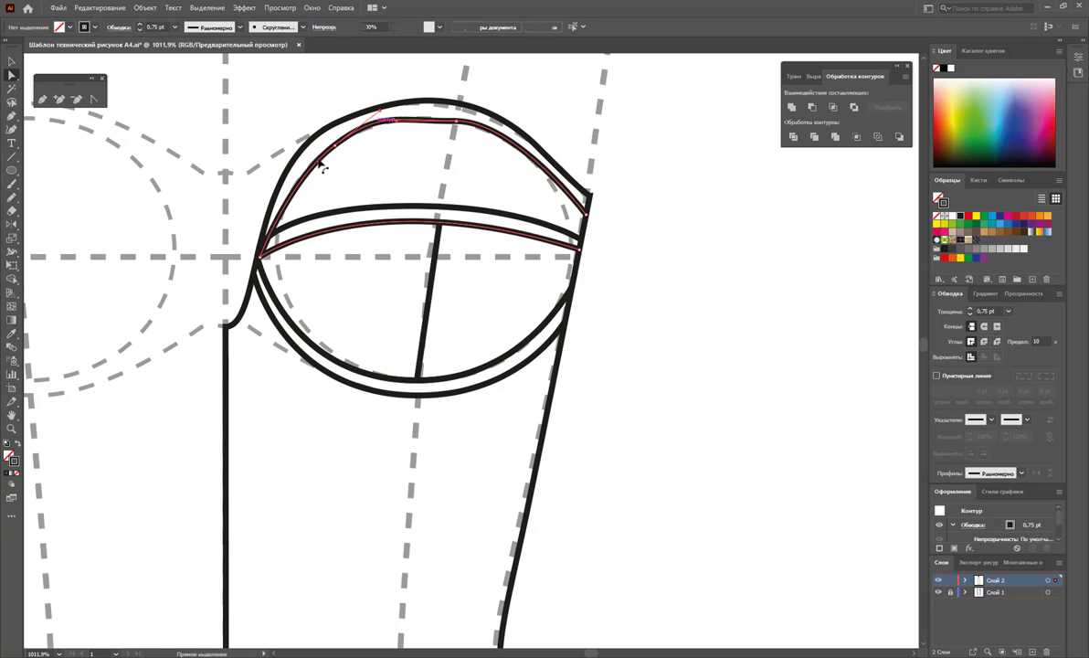
click(12, 199)
click(82, 211)
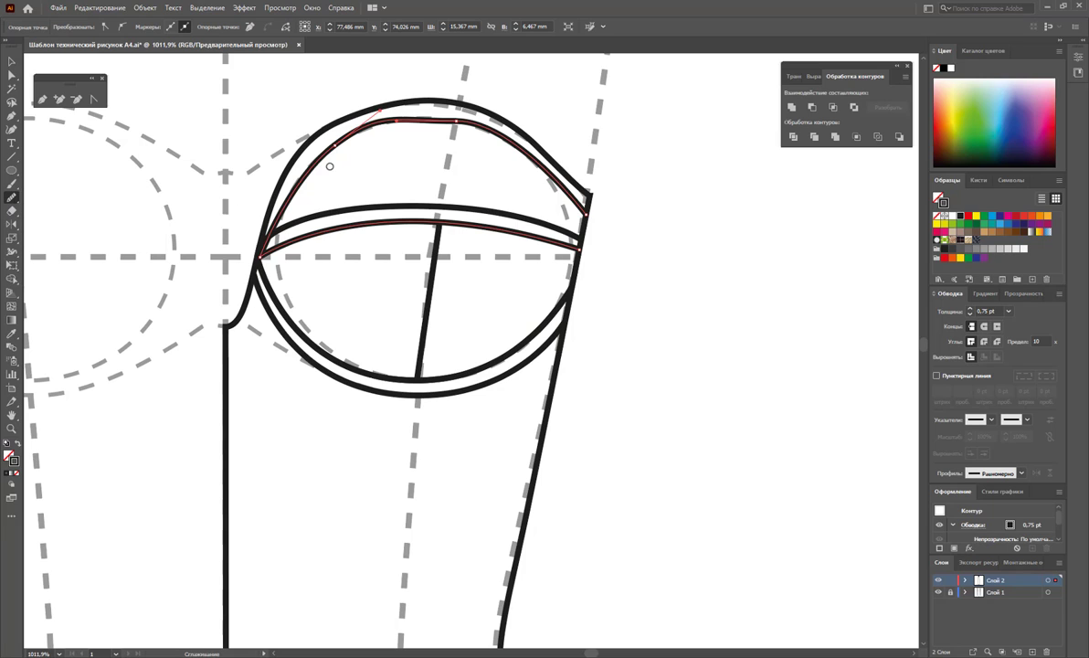
mouse_move(425, 112)
mouse_down()
mouse_move(487, 131)
mouse_move(561, 204)
mouse_up()
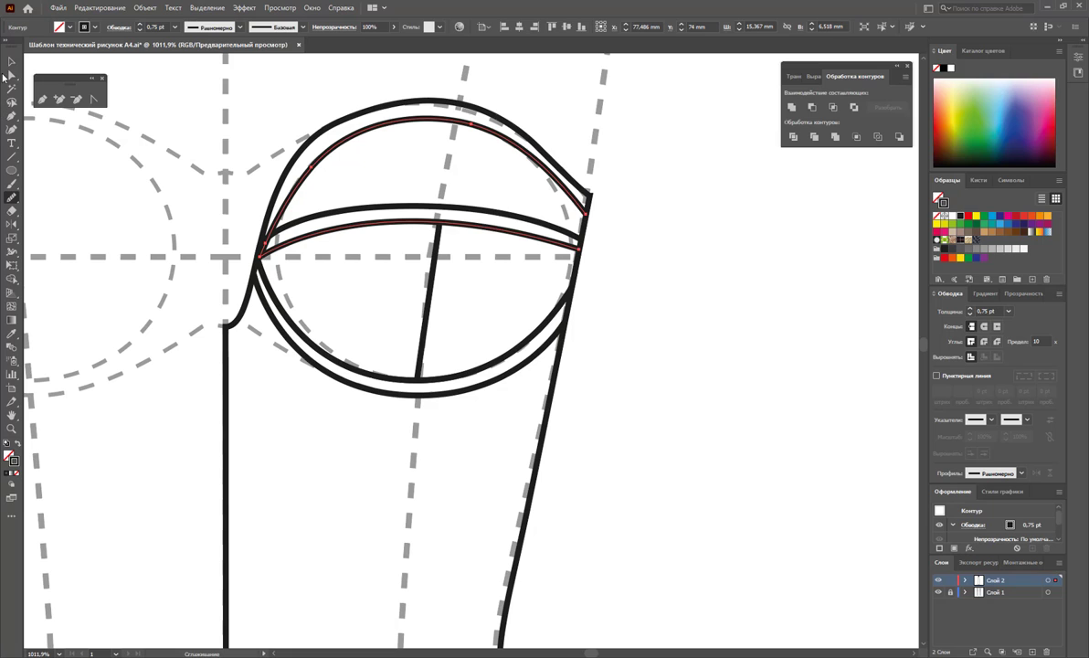
click(12, 61)
click(646, 249)
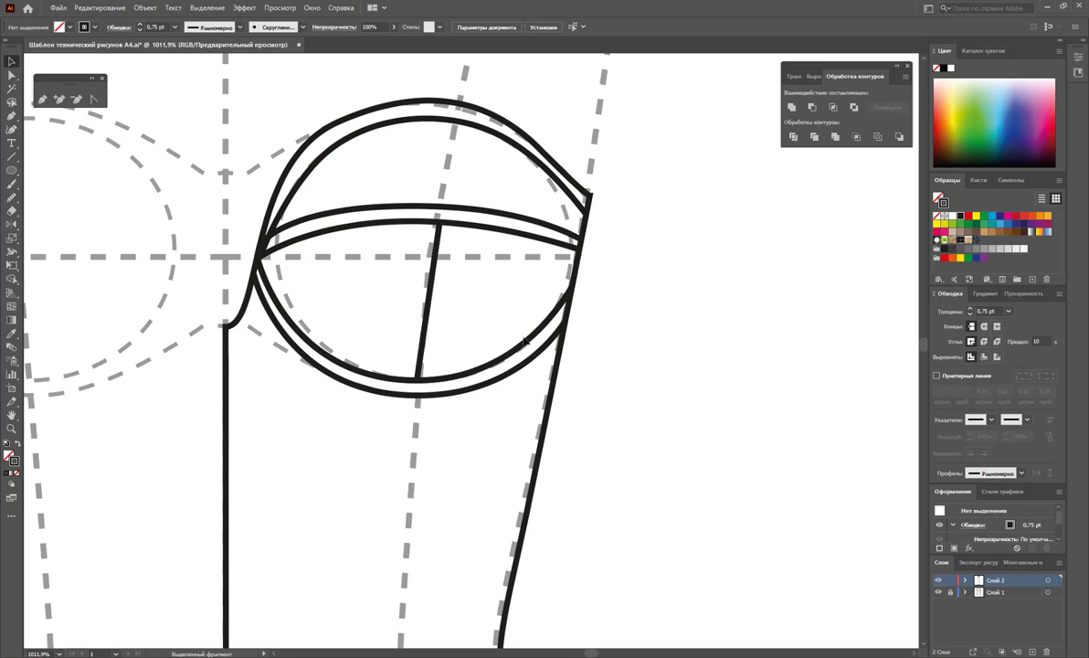
Give the upper and lower inner cup arcs a 0.5 pt dashed stroke with 1,5 pt dashes and gaps.
click(448, 393)
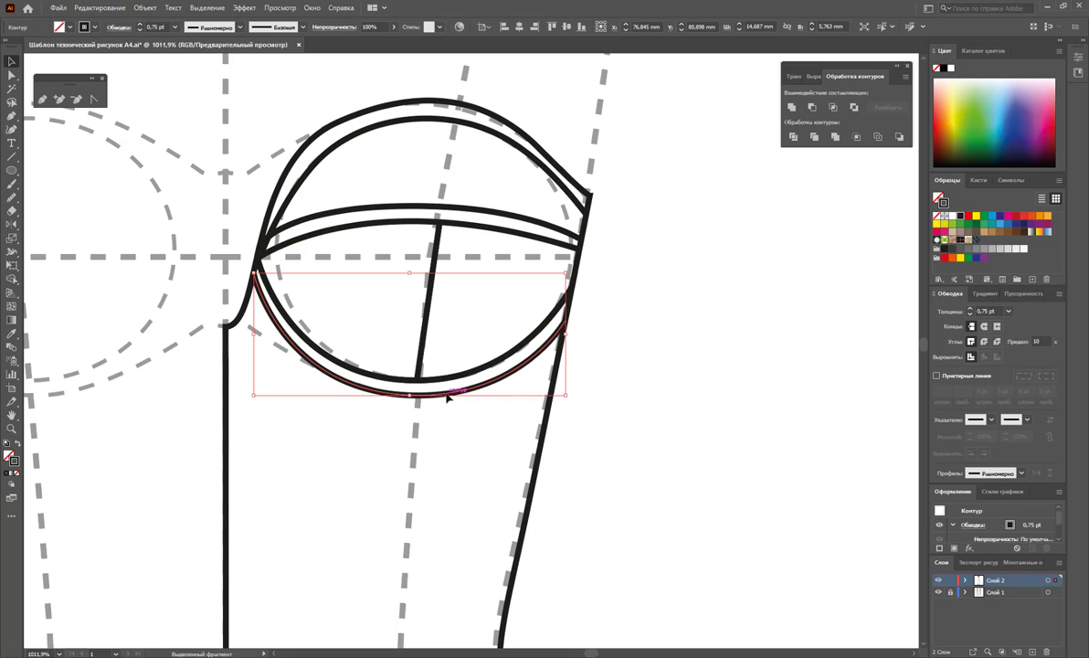
shift+click(475, 232)
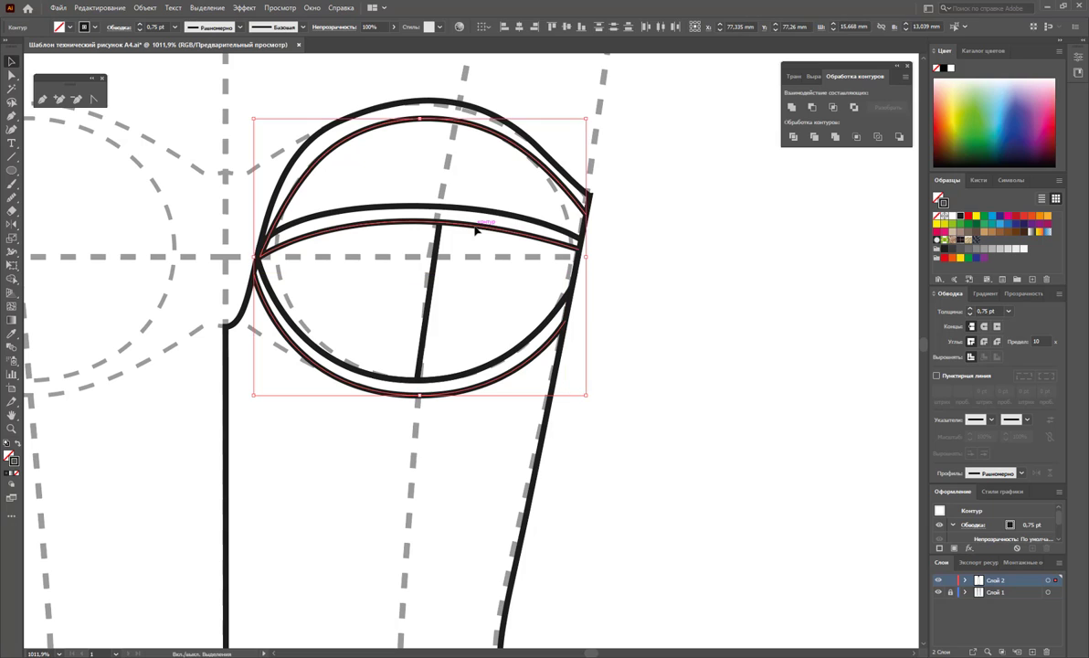
click(938, 377)
click(1008, 312)
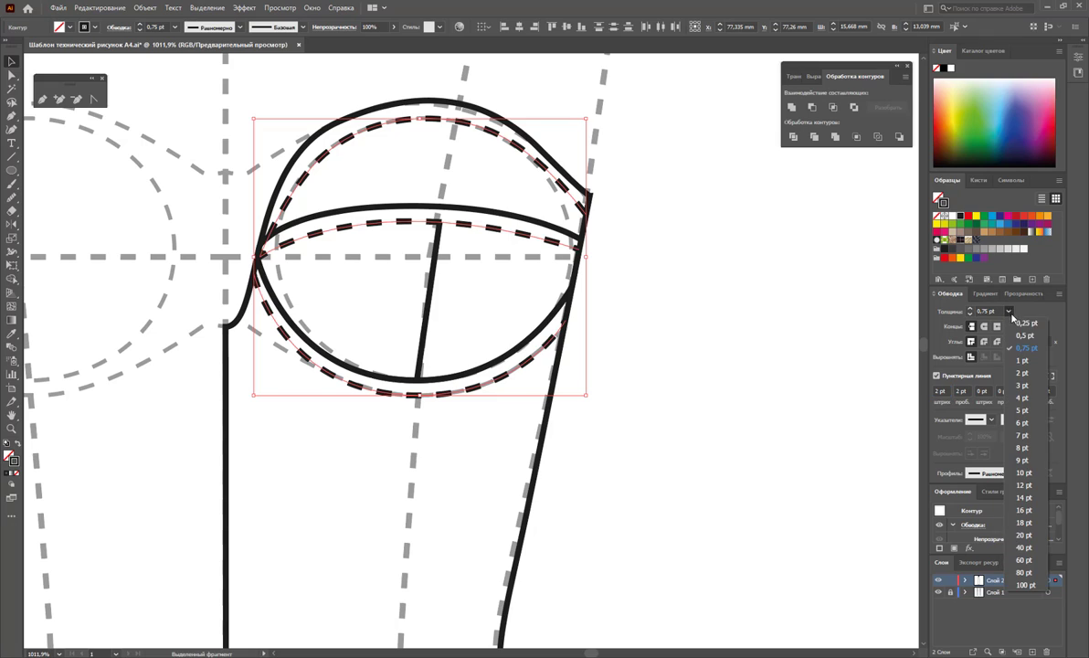
click(951, 315)
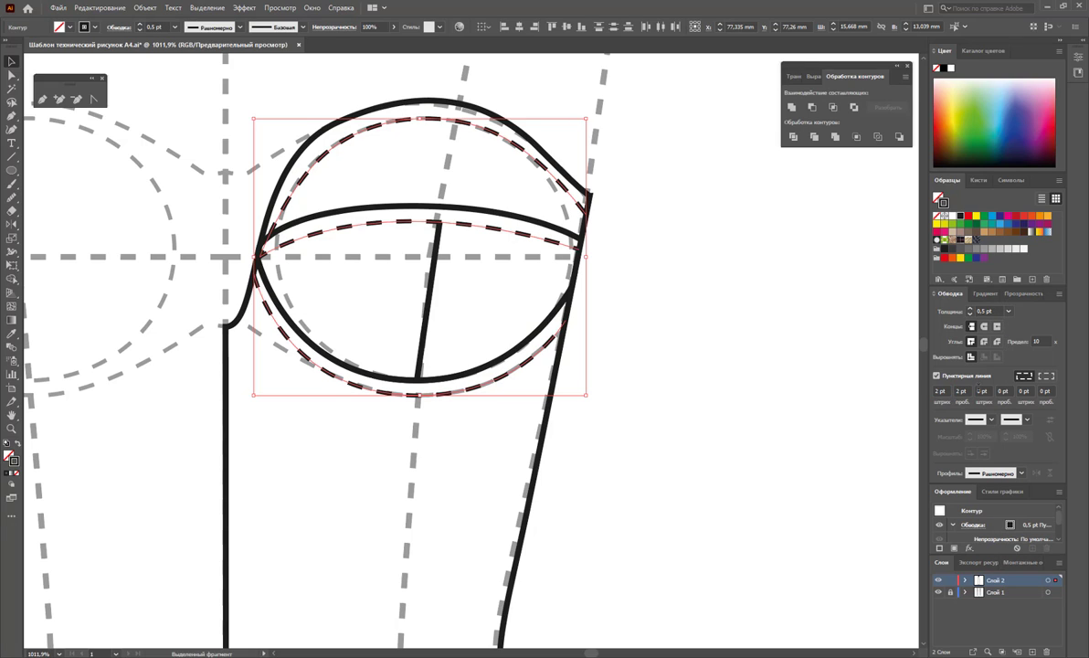
click(941, 391)
key(Tab)
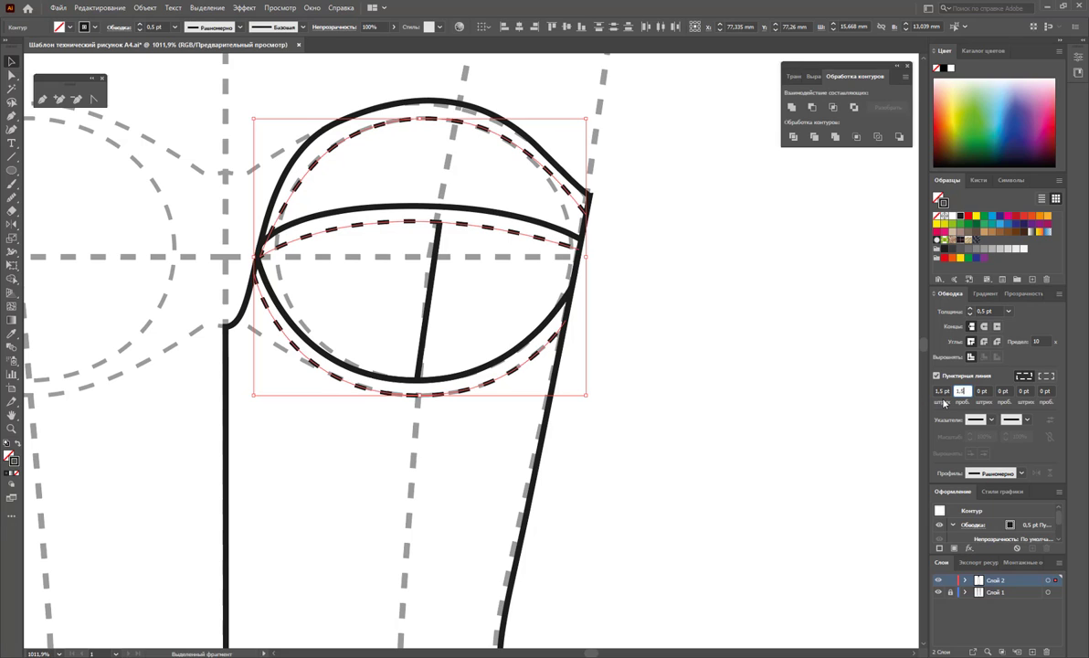
key(Return)
click(786, 410)
key(z)
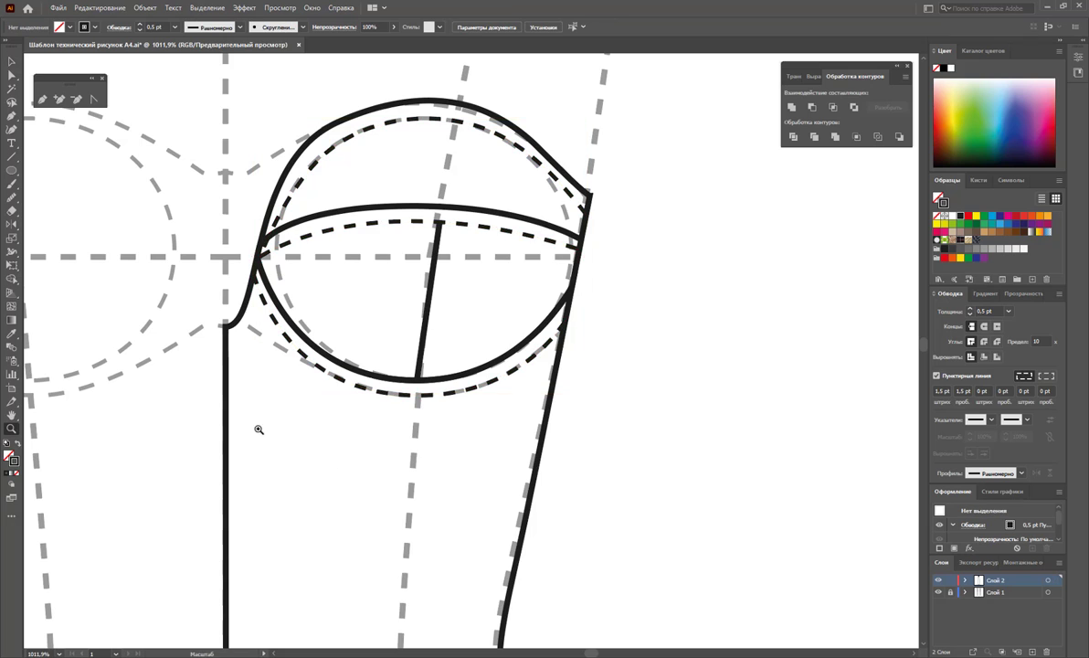
alt+click(255, 430)
alt+click(477, 365)
alt+click(513, 384)
Start a Pen path at the cup's side corner, with points down through the waist and hip.
alt+click(489, 419)
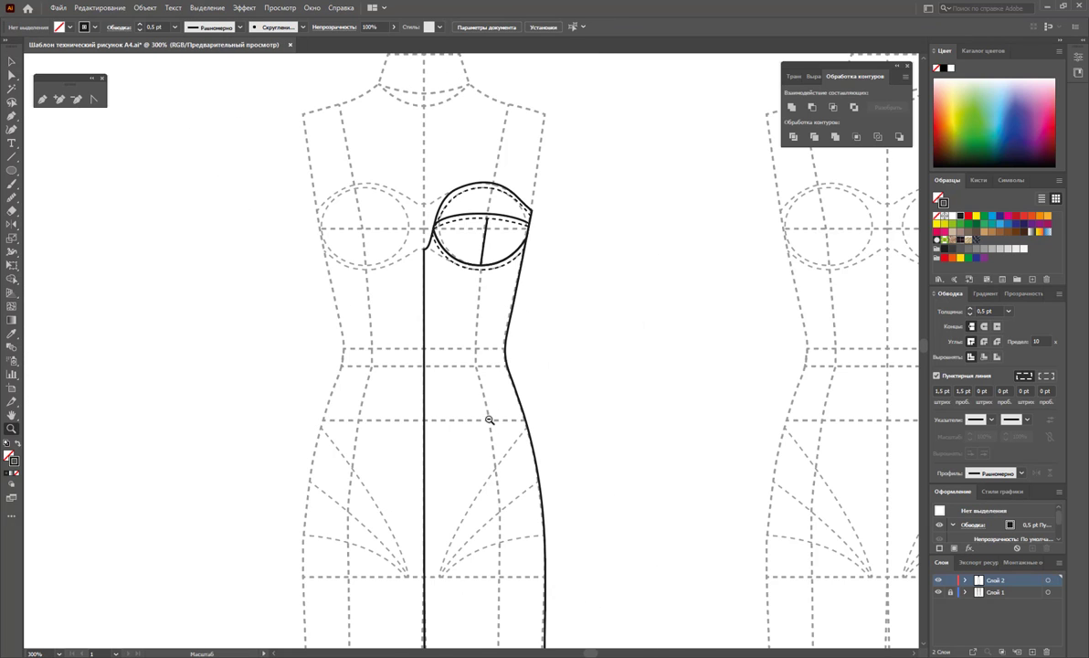
alt+click(471, 389)
key(alt+z)
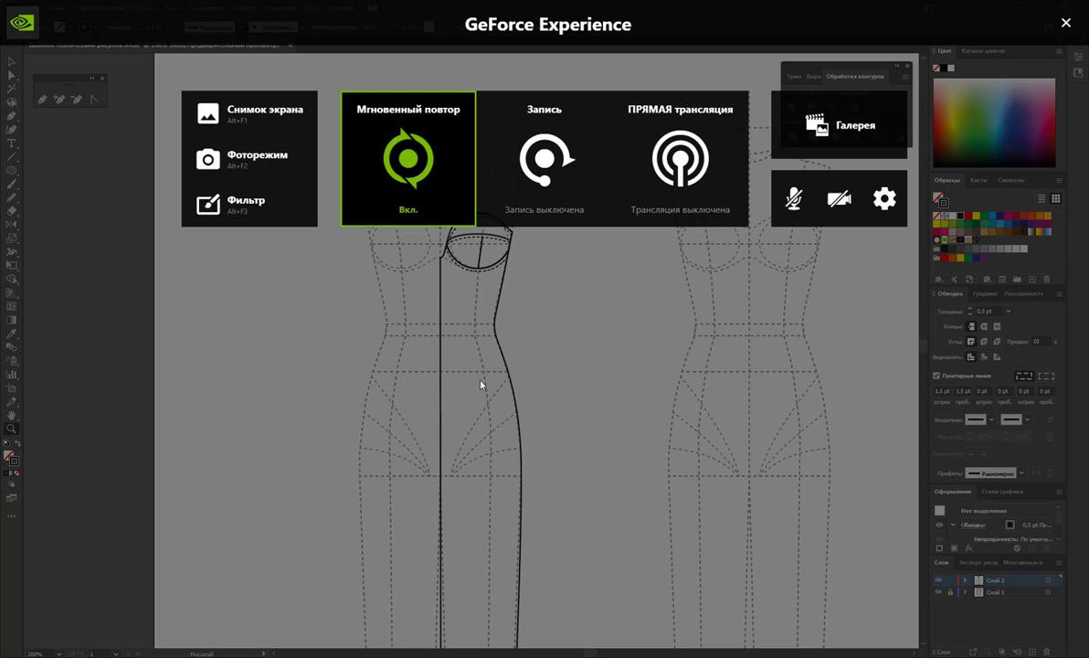
key(alt+z)
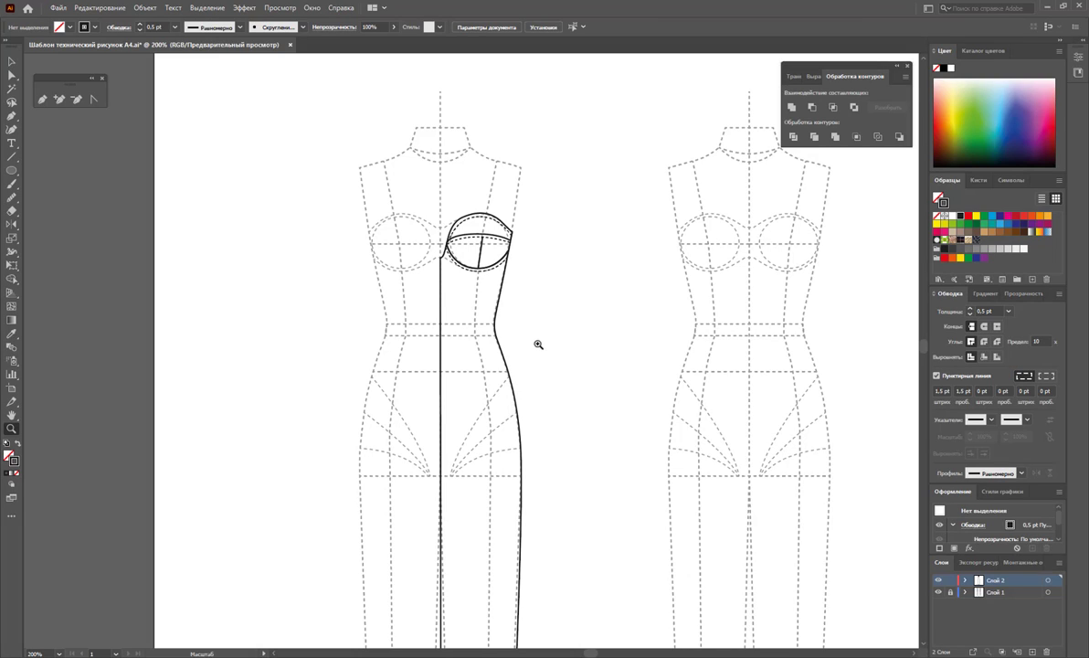
scroll(538, 337, down, 3)
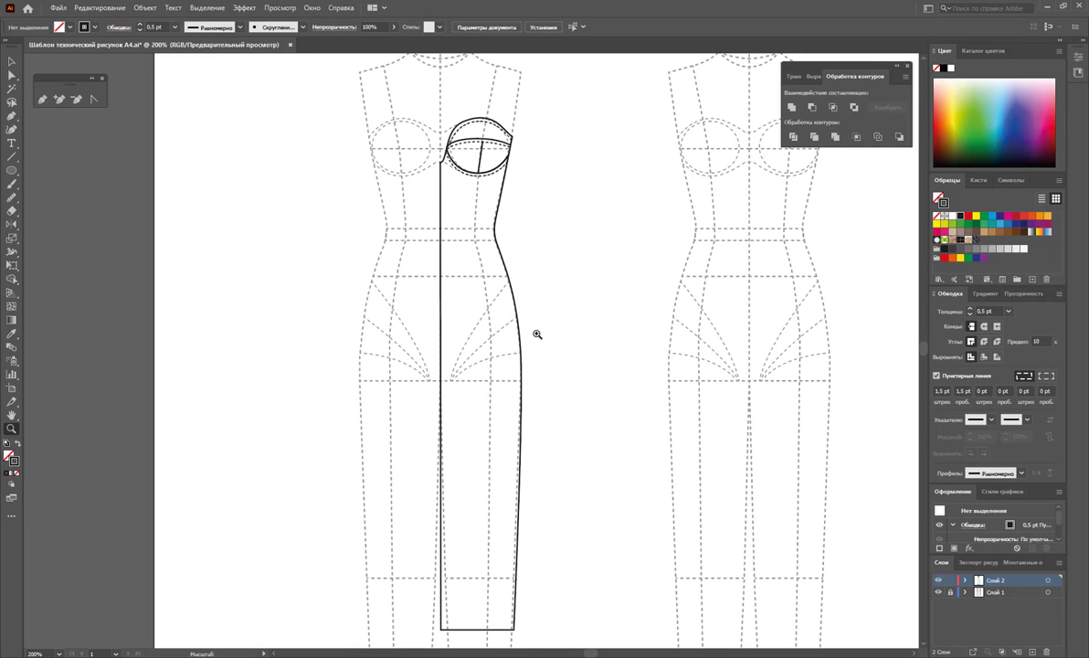
click(42, 100)
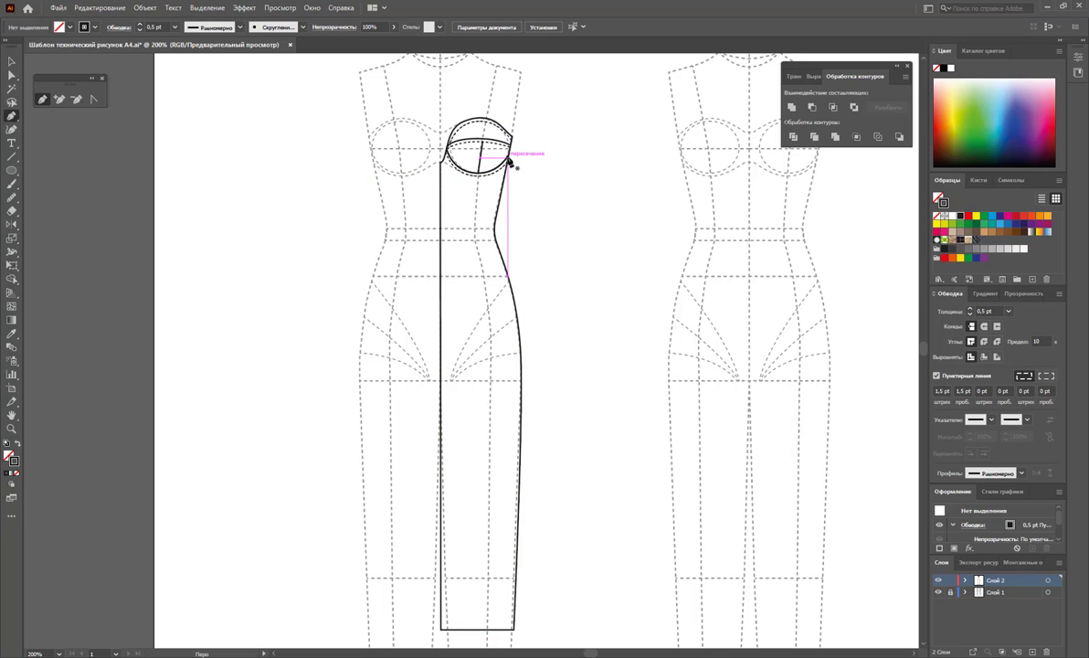
click(509, 155)
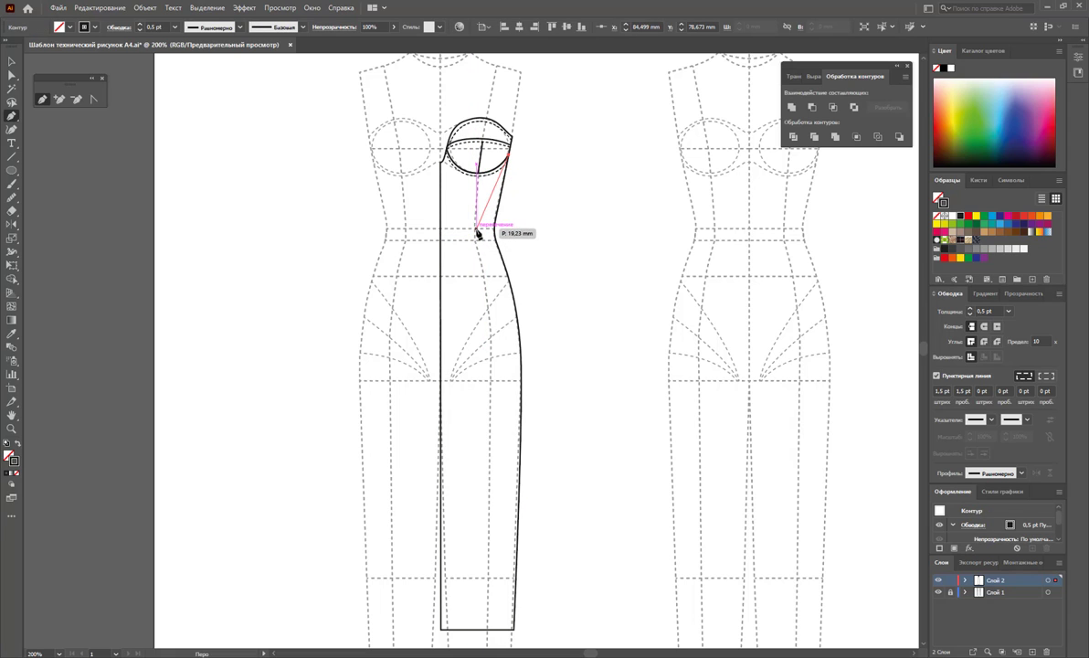
click(473, 235)
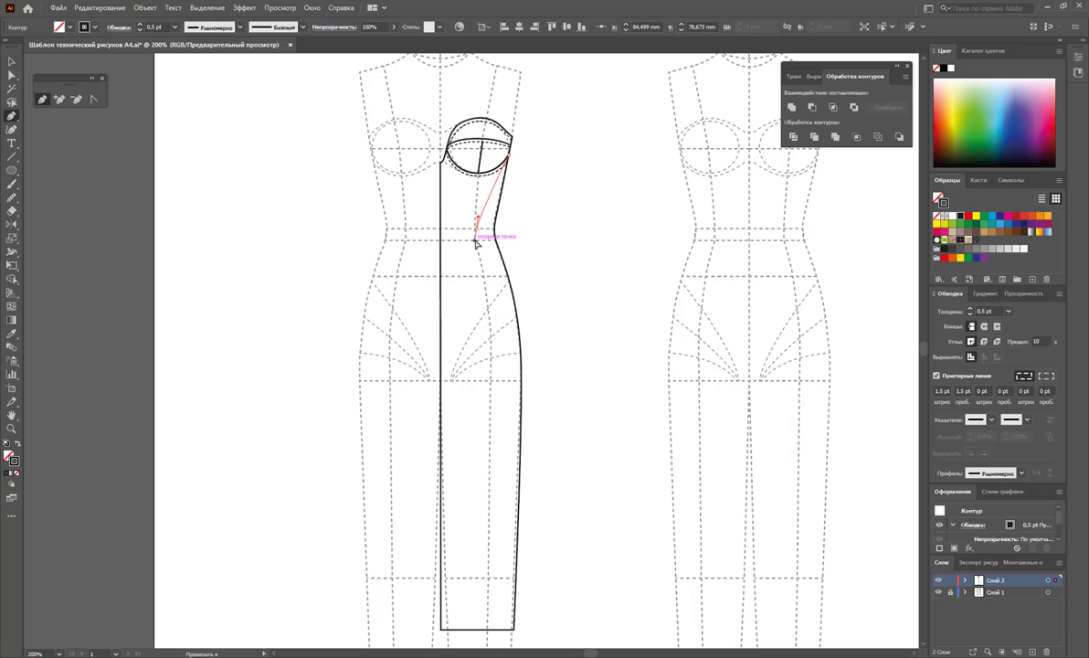
click(476, 240)
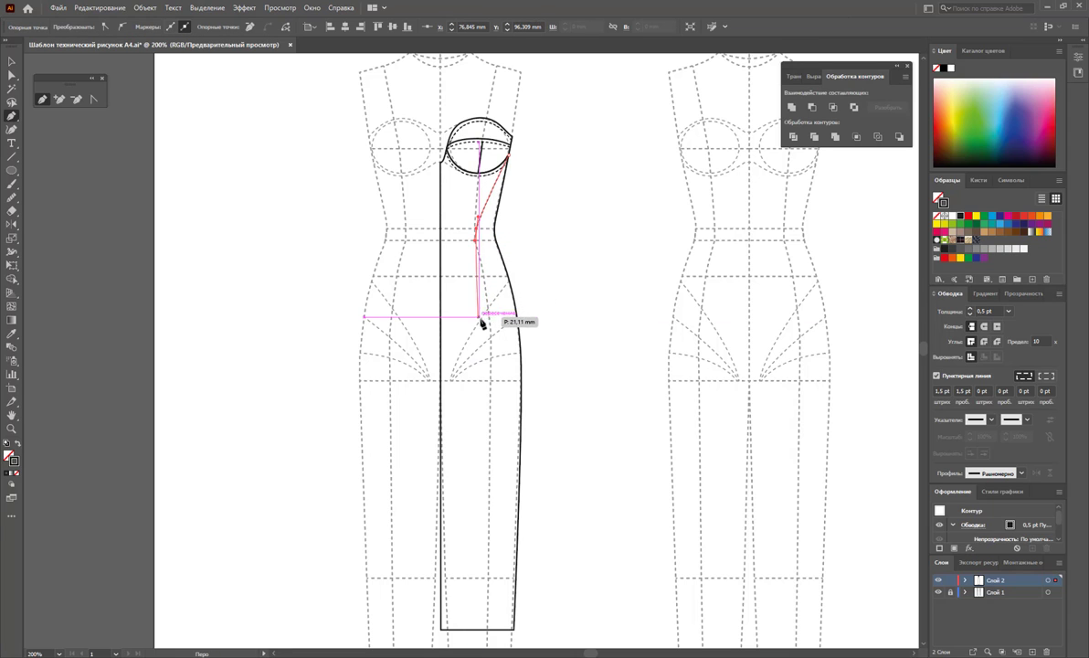
click(487, 301)
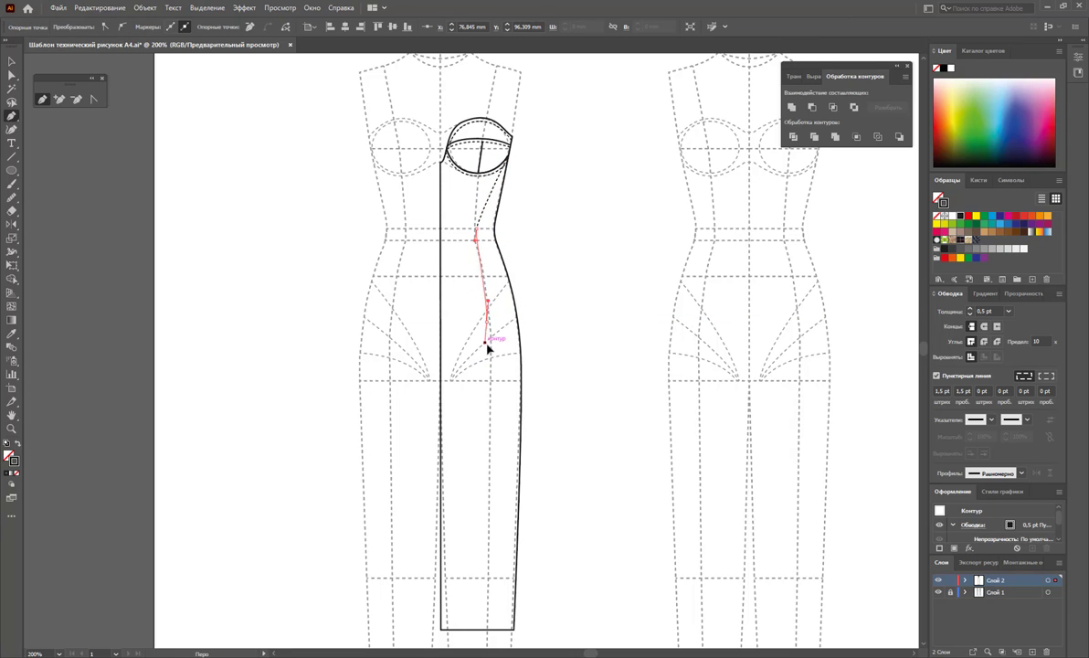
click(491, 363)
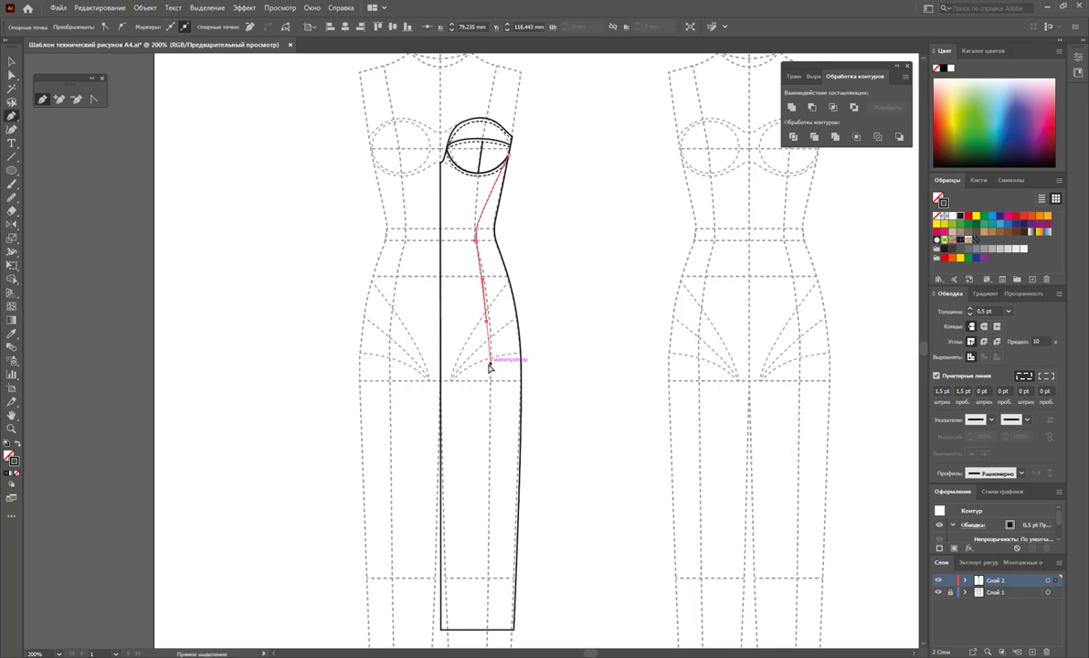
drag(487, 361, 495, 354)
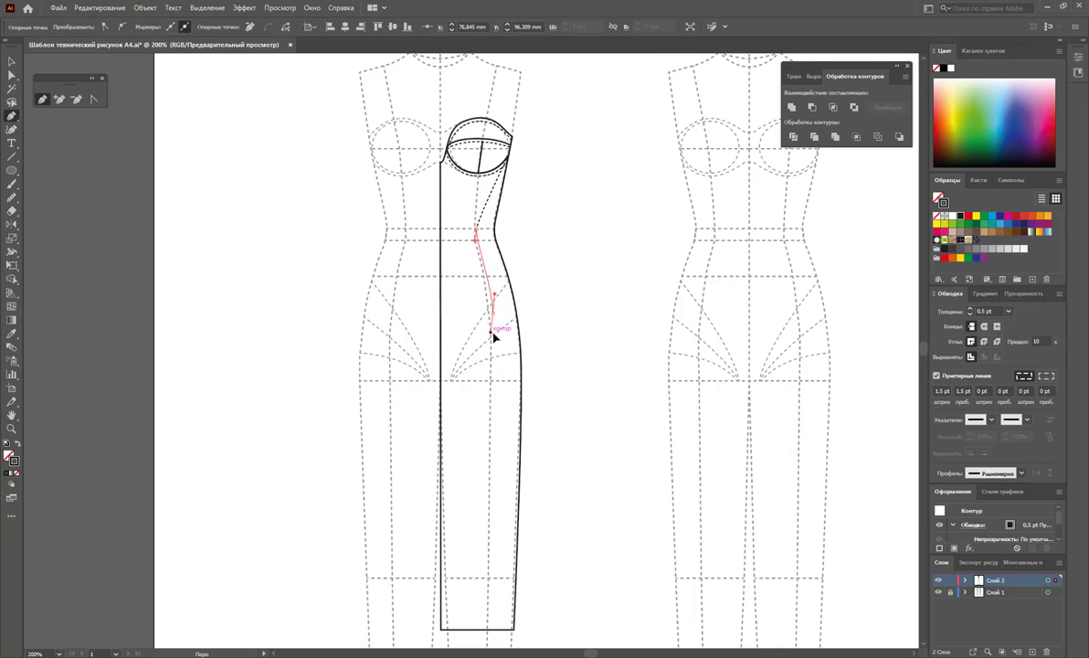
Extend the path to the hem, across it, and back outside the dress to the cup corner.
key(ctrl+z)
scroll(496, 358, down, 2)
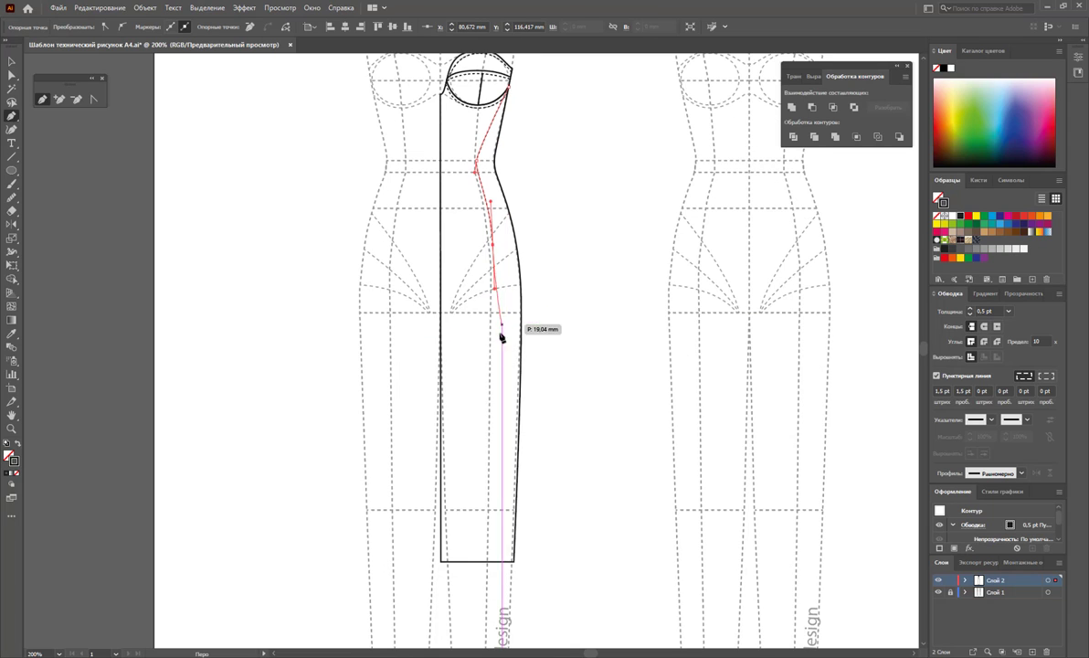
click(487, 586)
click(595, 585)
scroll(543, 245, up, 2)
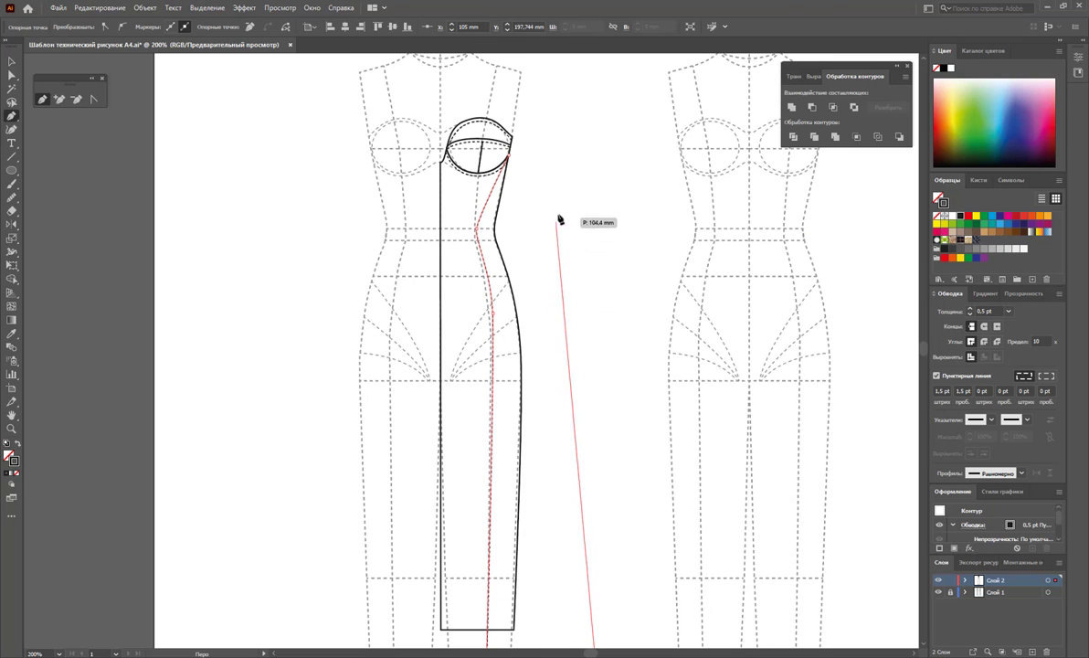
click(559, 200)
click(517, 147)
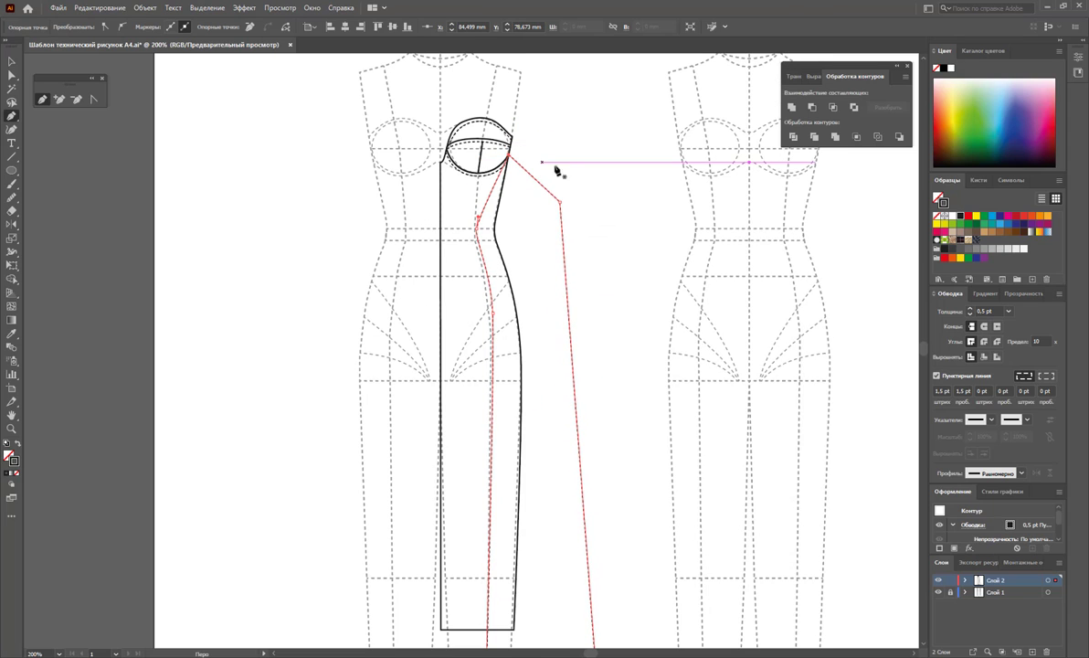
Adjust the seam's waist and hip anchors to smooth the princess curve.
click(9, 75)
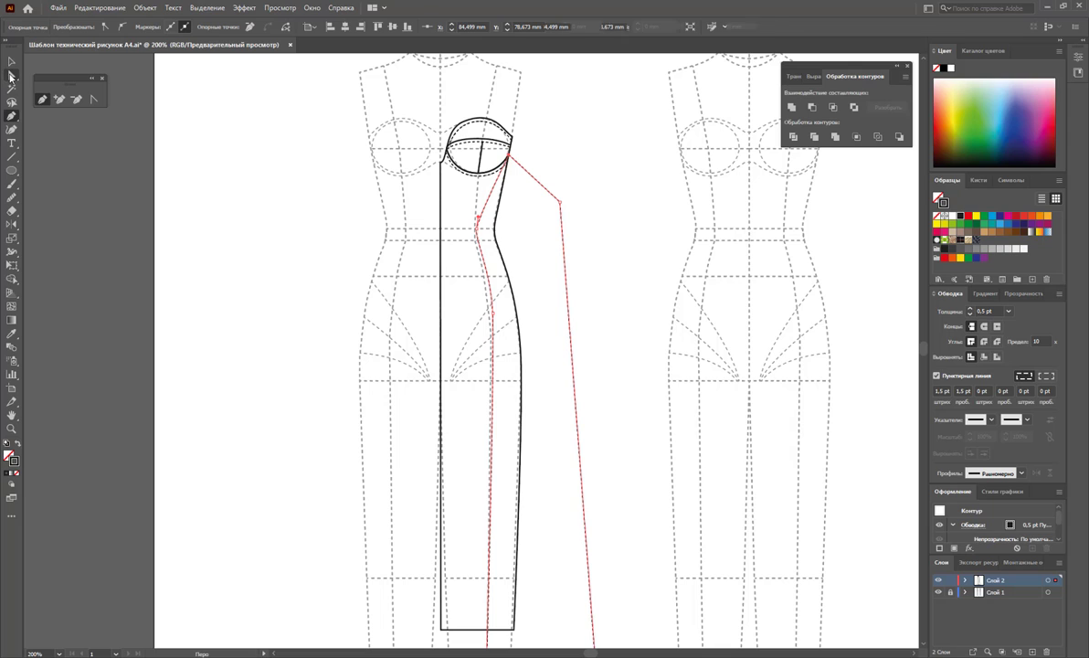
click(493, 301)
drag(493, 301, 491, 284)
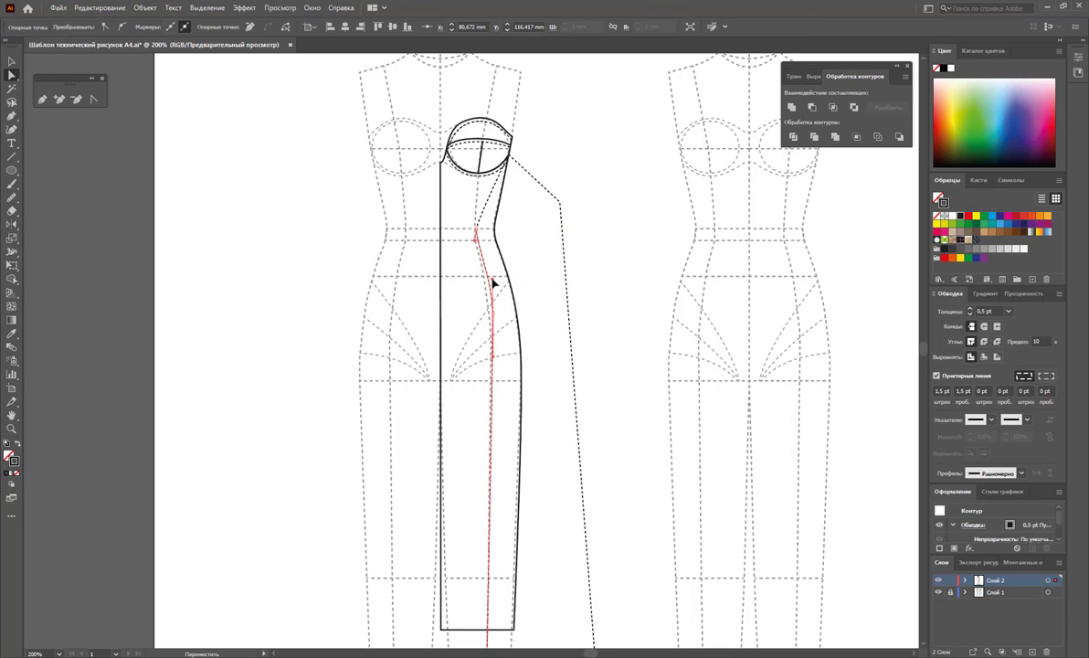
drag(491, 284, 493, 320)
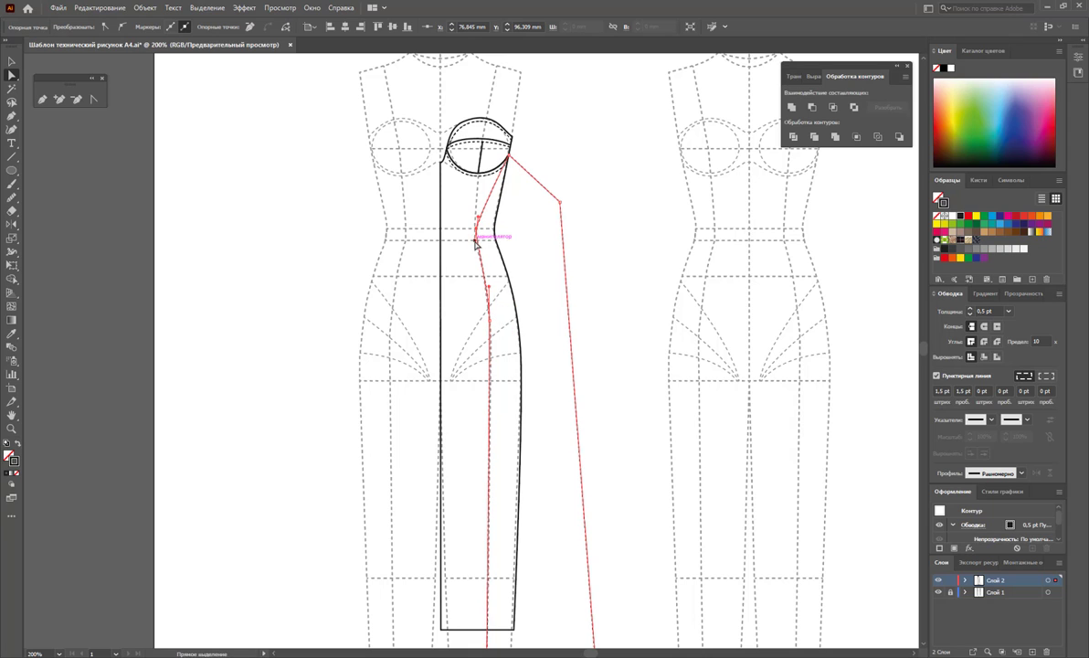
drag(479, 243, 477, 272)
Make the new seam path a solid 1 pt stroke instead of dashed.
click(10, 62)
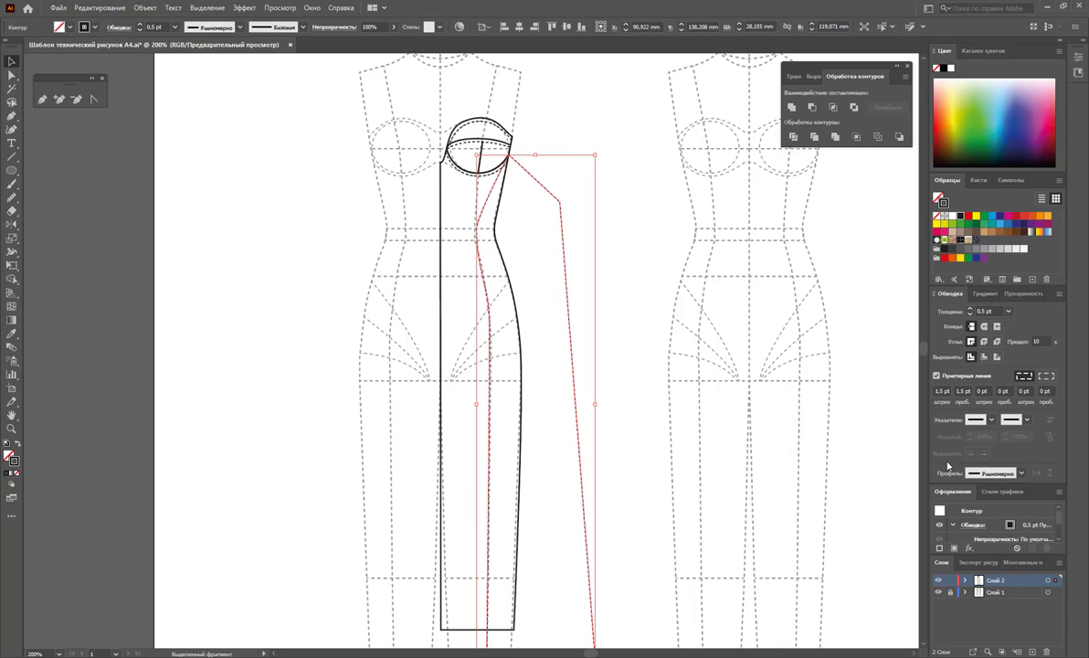
click(938, 376)
click(1009, 311)
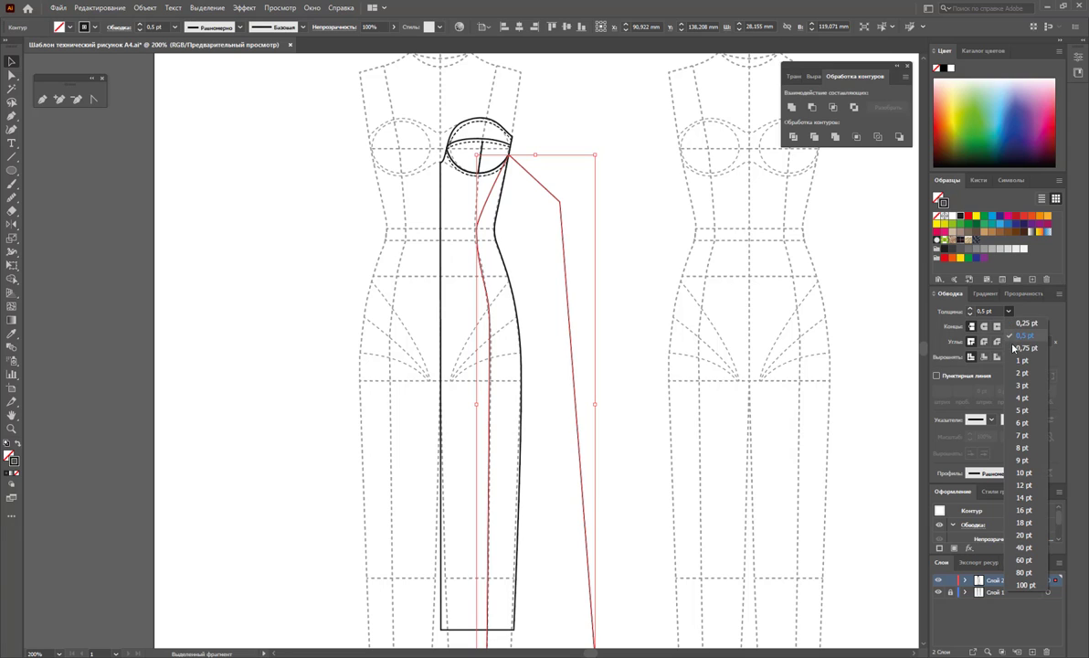
click(982, 355)
Divide the seam with the dress outline, ungroup, and delete the leftover piece outside the dress.
drag(603, 317, 493, 372)
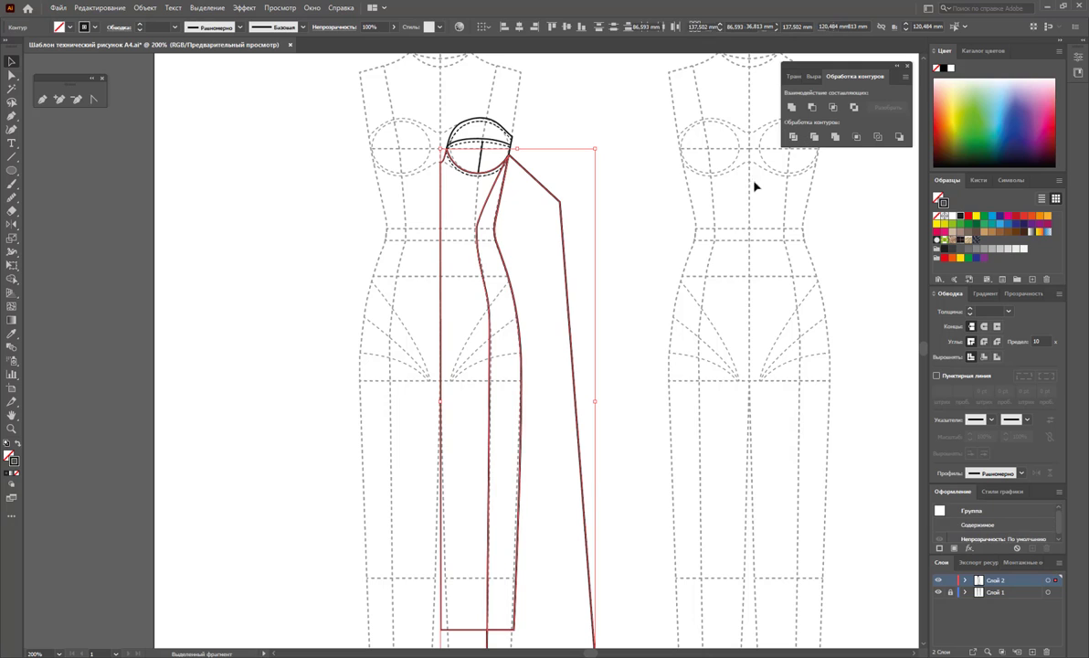
right_click(477, 290)
click(553, 403)
click(638, 331)
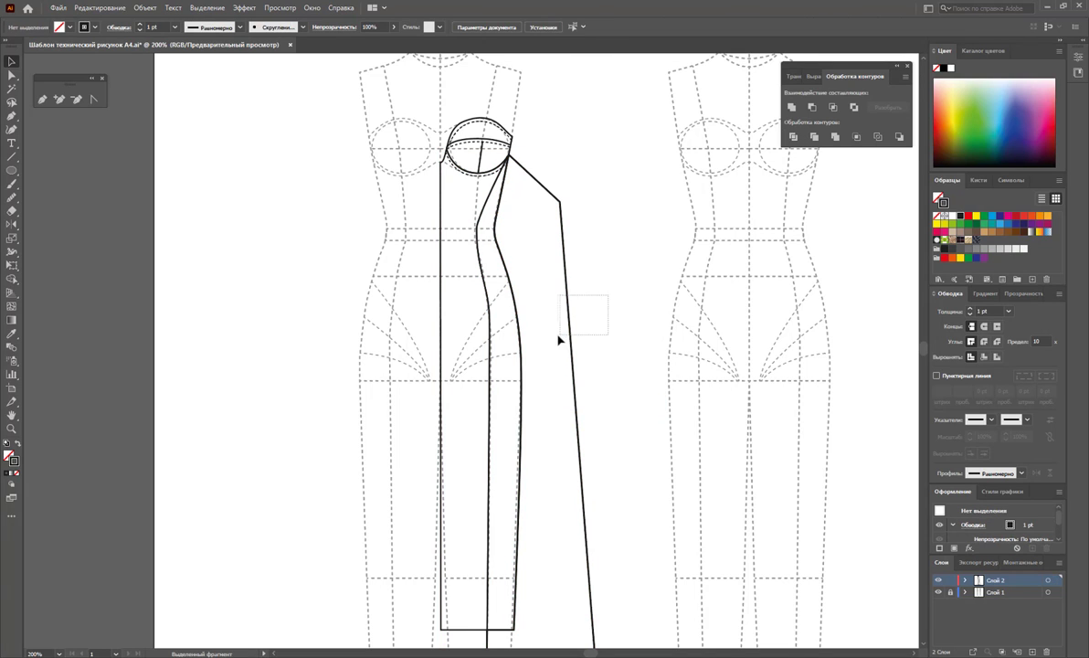
click(572, 318)
key(Delete)
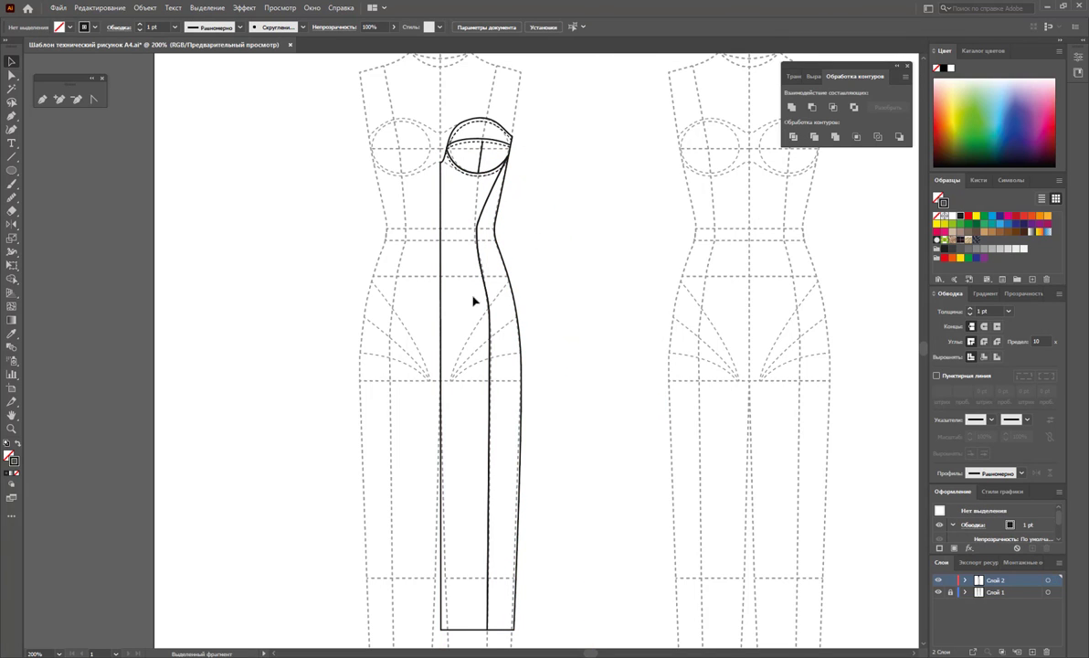
scroll(589, 291, down, 1)
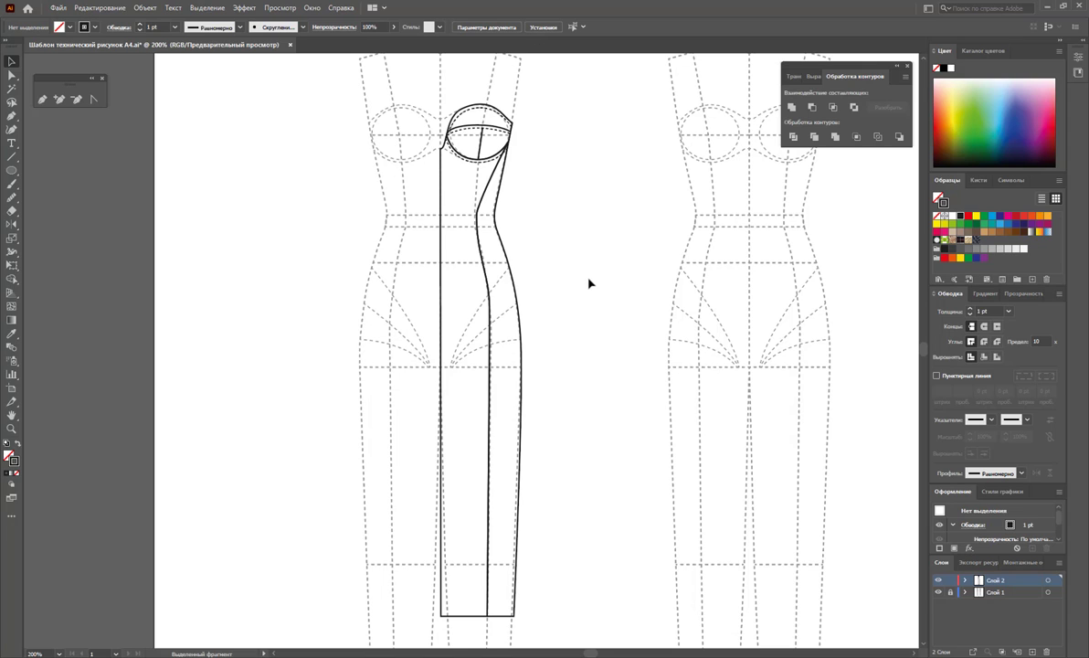
Reflect a copy of the dress half across the vertical centre line to form the left side.
drag(564, 95, 430, 594)
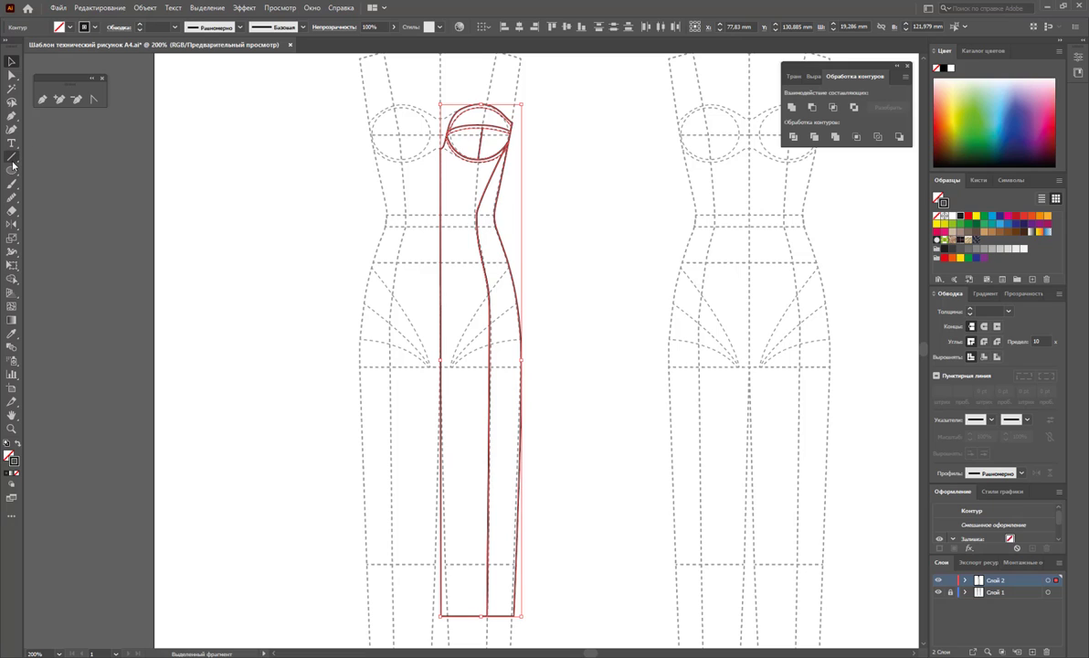
click(14, 225)
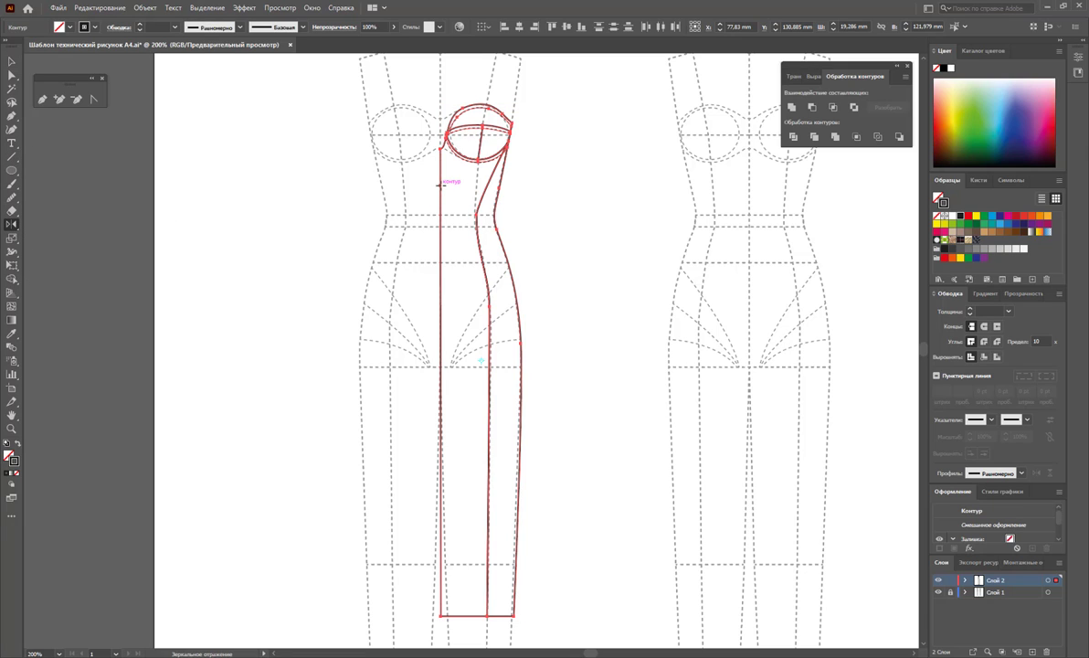
mouse_move(441, 183)
mouse_down()
mouse_move(433, 146)
mouse_move(350, 159)
mouse_up()
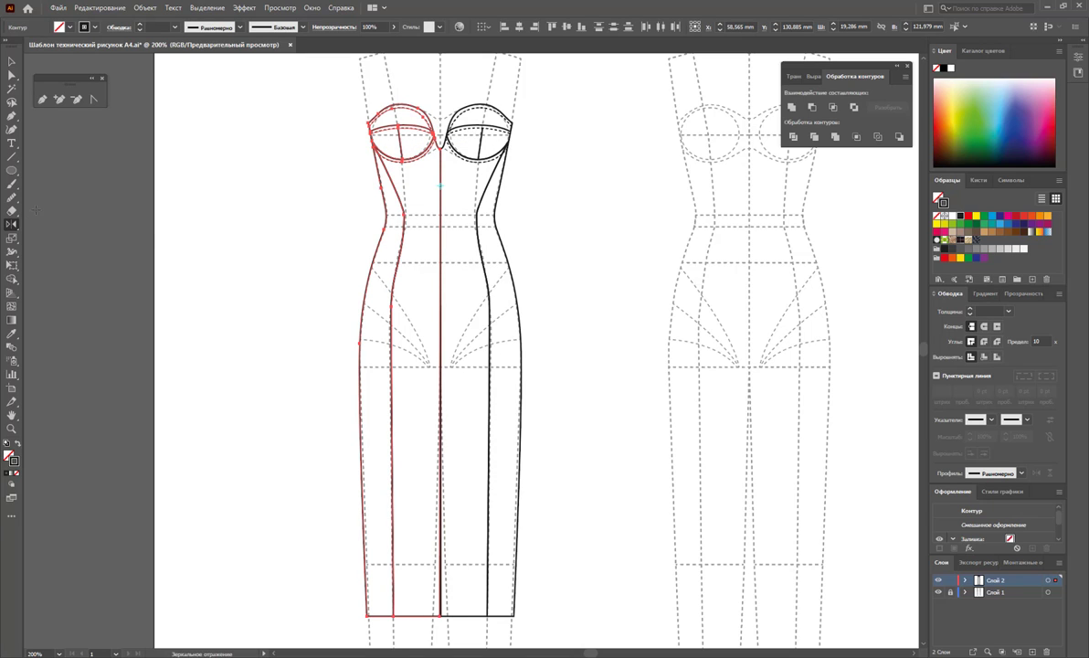
key(ctrl+z)
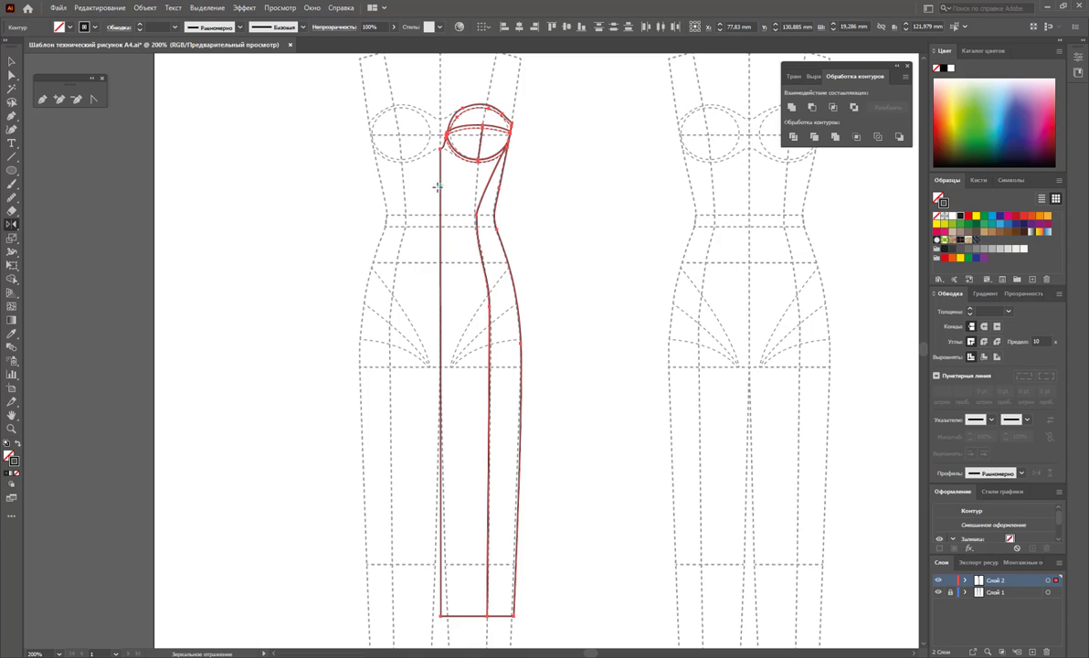
mouse_move(457, 175)
mouse_down()
mouse_move(390, 142)
mouse_move(353, 199)
mouse_move(498, 170)
mouse_move(348, 202)
mouse_move(453, 157)
mouse_move(392, 239)
mouse_move(408, 170)
mouse_move(441, 222)
mouse_move(503, 188)
mouse_move(482, 156)
mouse_up()
drag(461, 103, 360, 92)
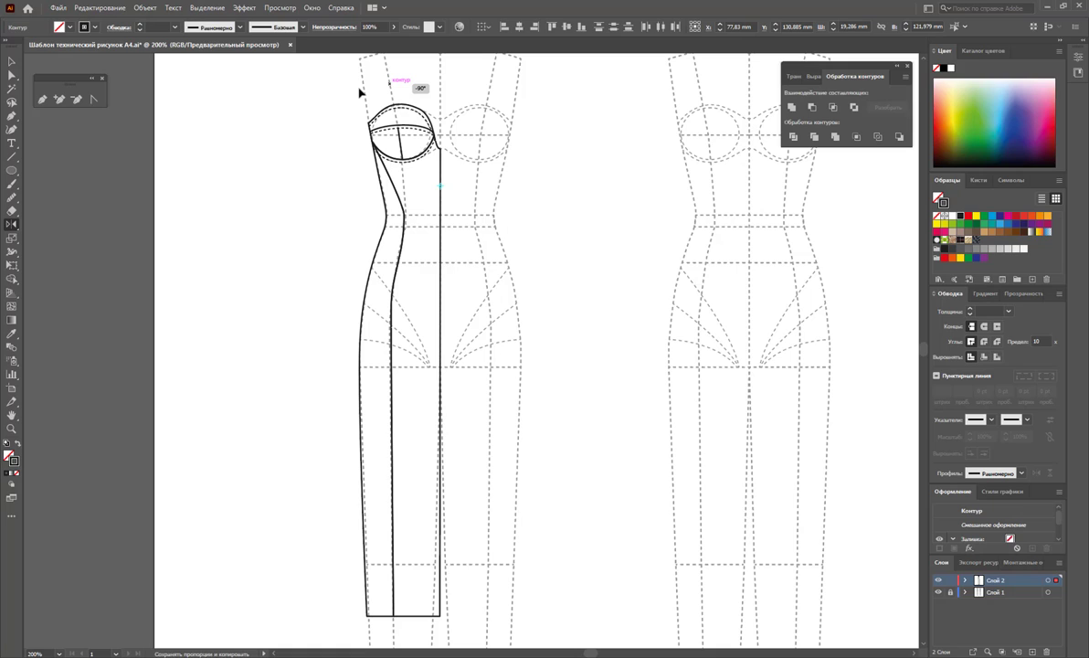
drag(360, 92, 361, 93)
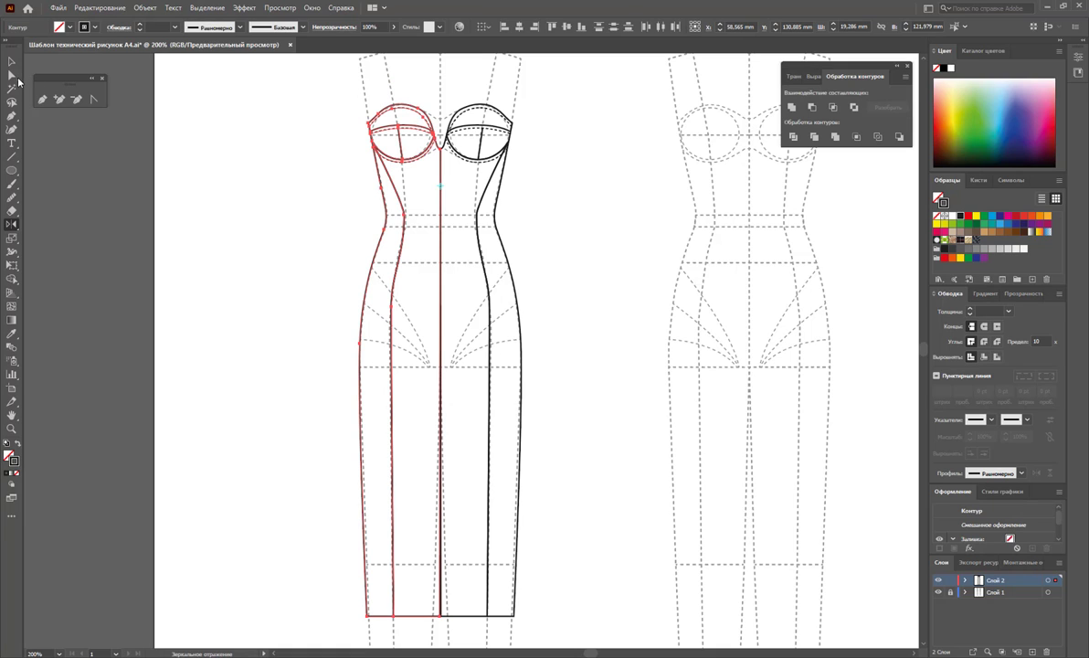
click(11, 75)
Join the matching centre endpoints of the two halves into continuous paths.
click(586, 384)
click(435, 616)
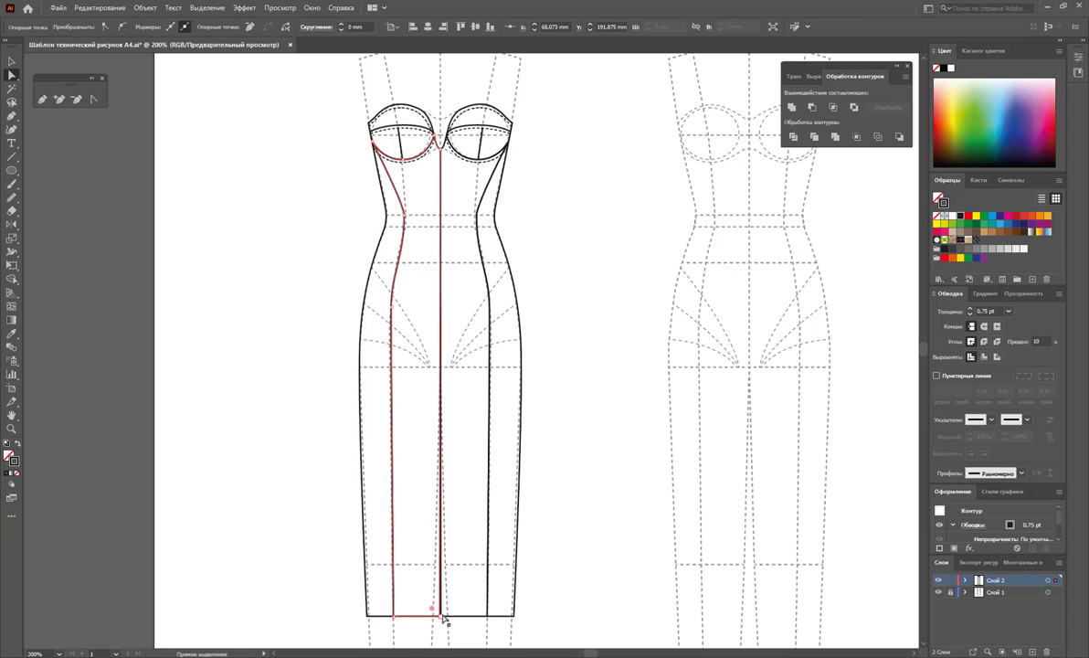
click(567, 613)
click(441, 606)
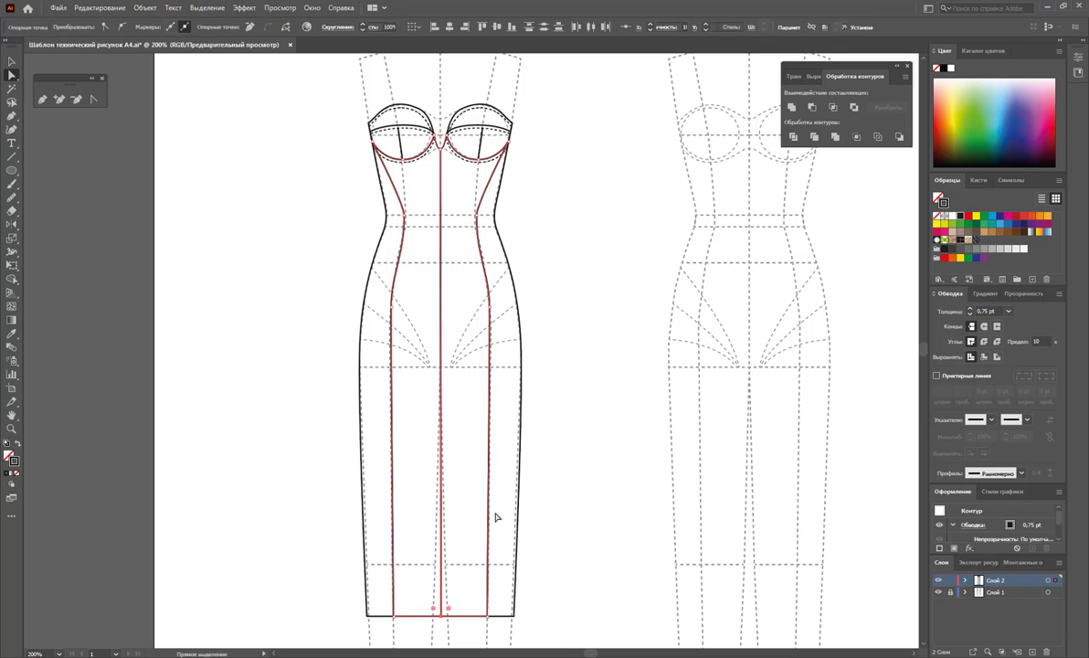
click(792, 108)
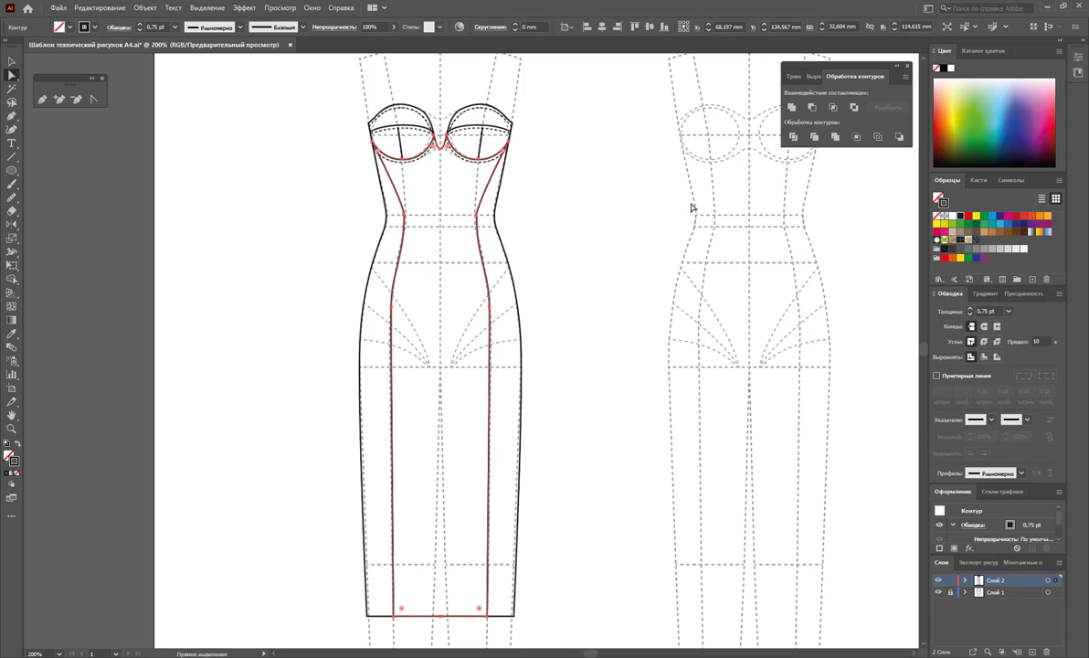
click(618, 283)
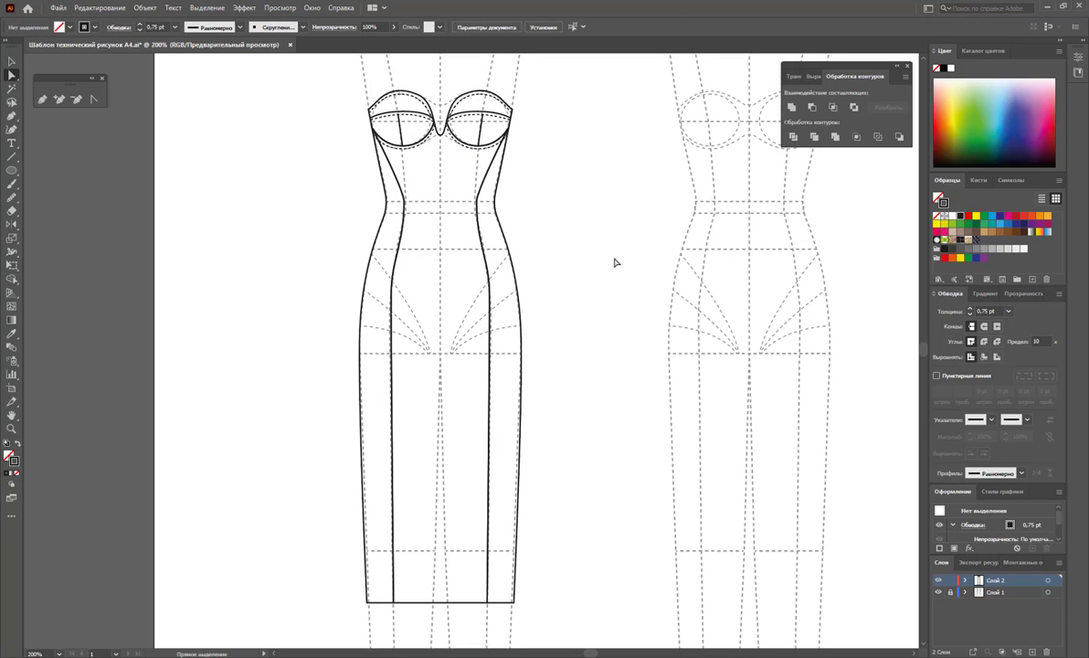
Try a white stroke on the whole outline, undo it, and zoom out to the full page.
drag(575, 328, 278, 419)
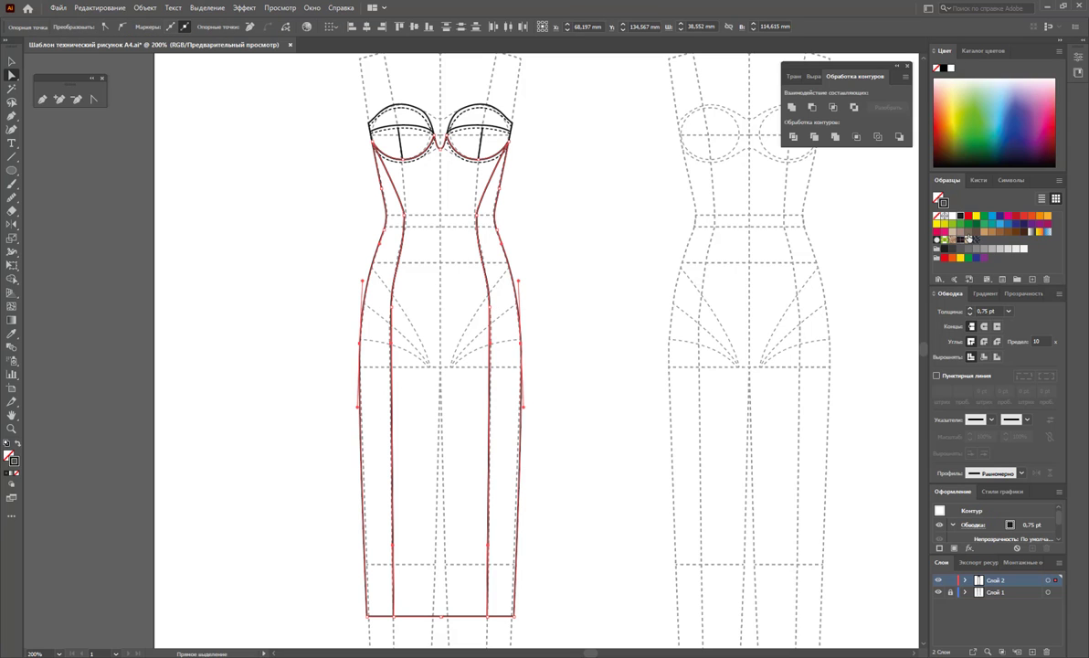
click(953, 217)
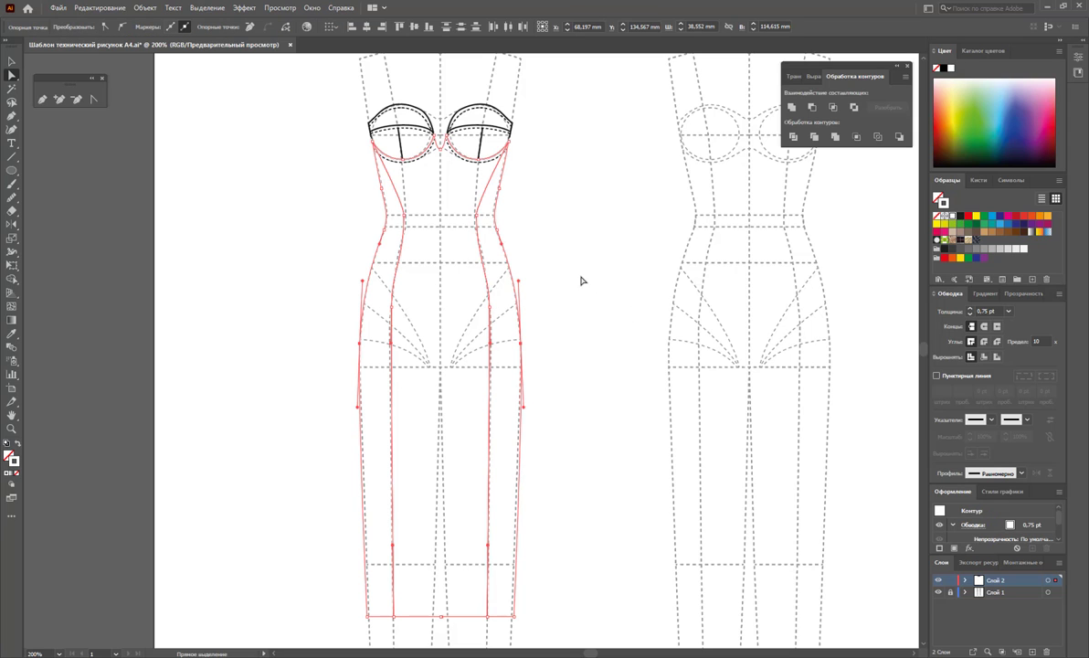
key(ctrl+z)
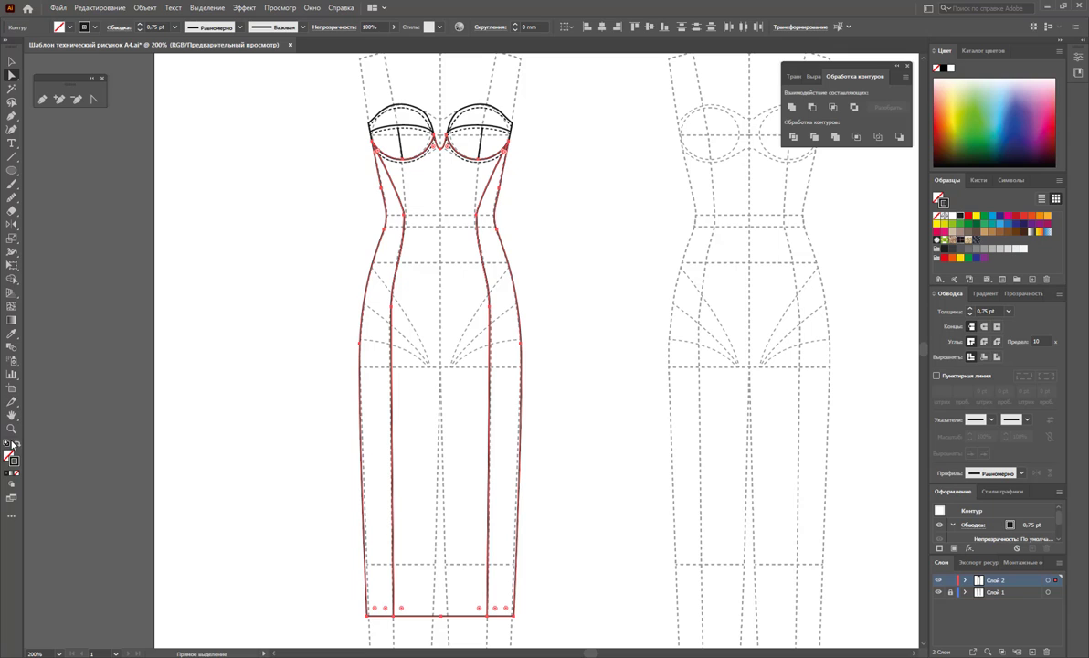
click(601, 351)
key(z)
alt+click(622, 425)
alt+click(472, 368)
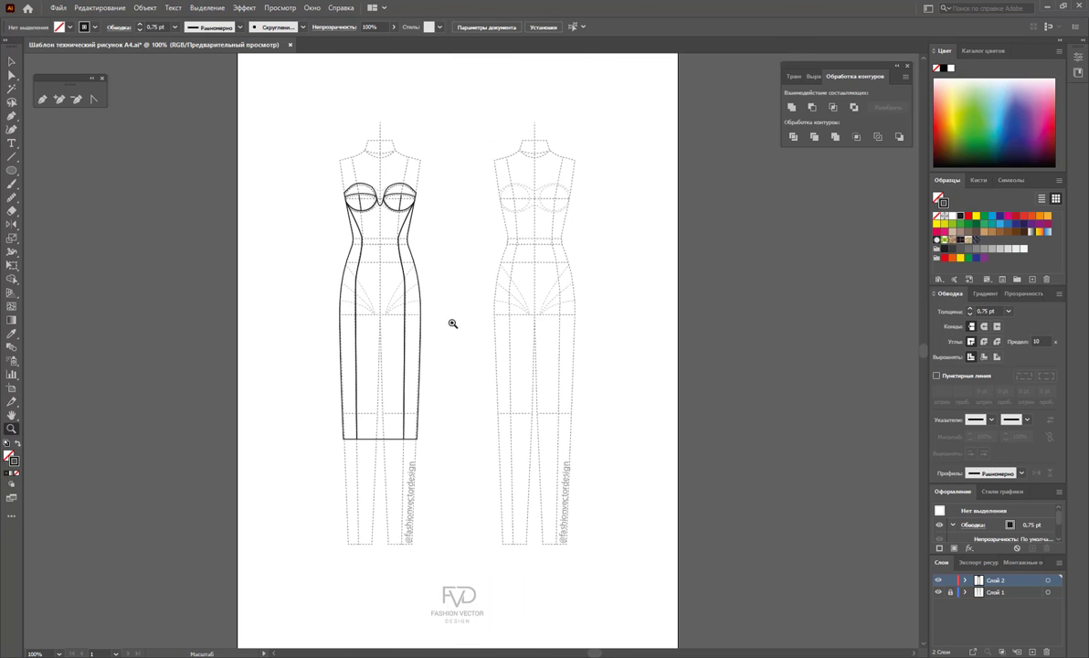
Fill the front dress outline shapes with white to hide the croquis lines.
drag(409, 271, 486, 335)
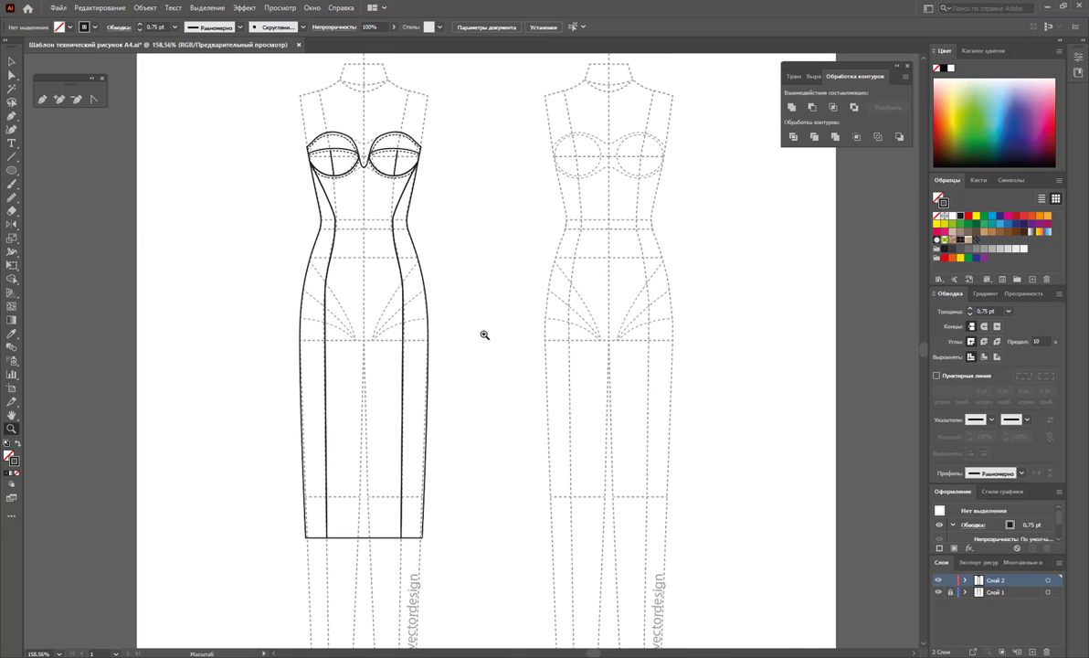
click(11, 61)
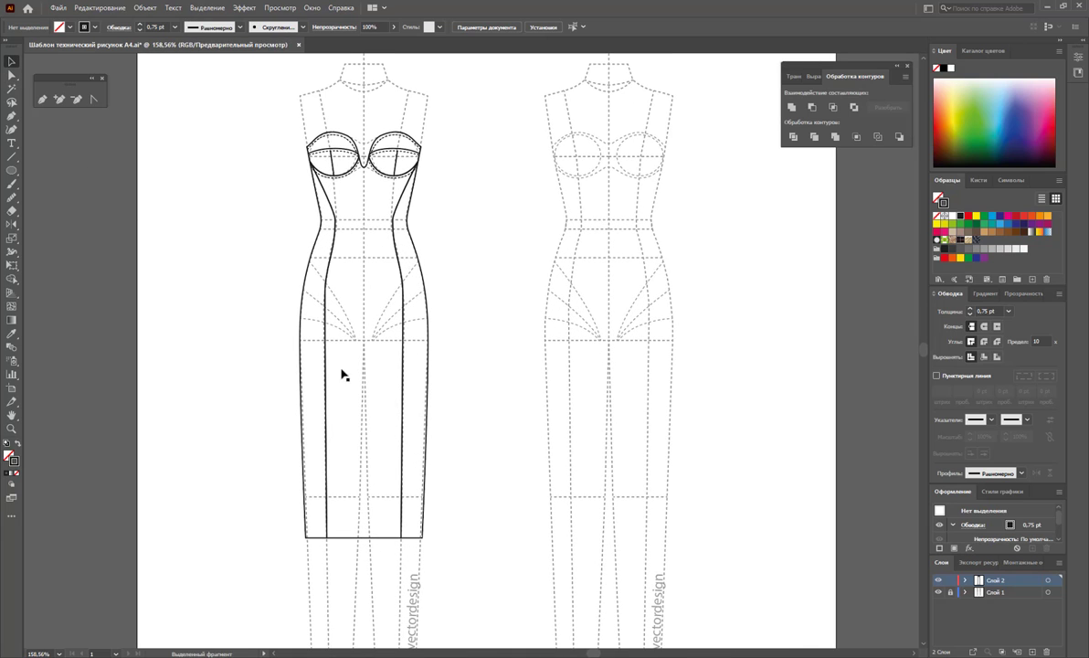
click(304, 391)
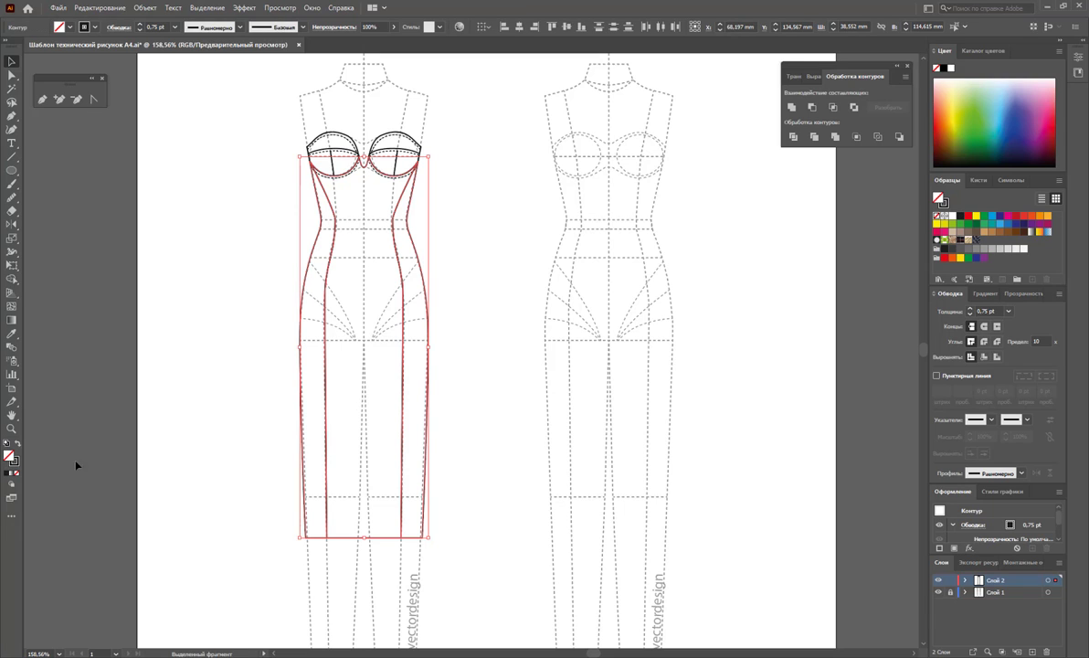
click(954, 217)
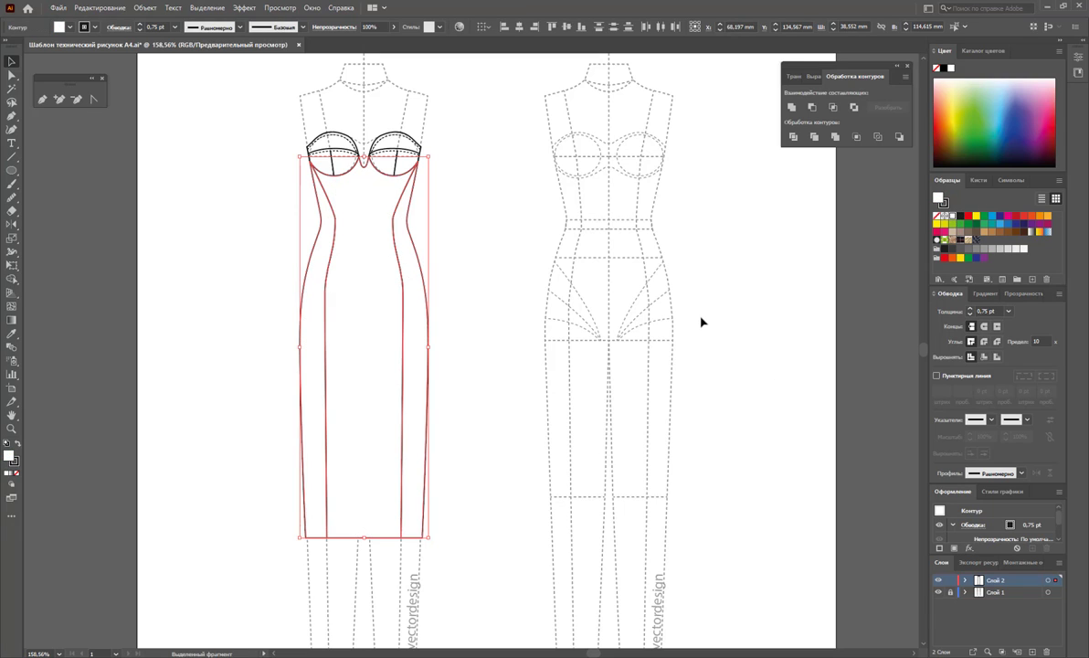
click(700, 318)
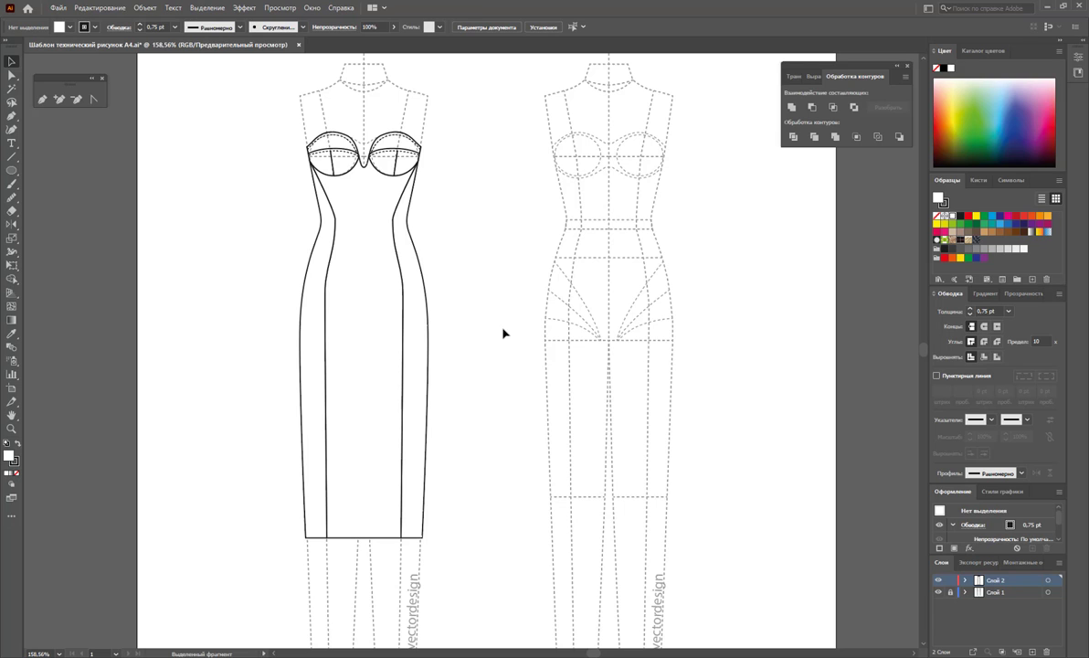
scroll(503, 333, down, 1)
scroll(508, 330, down, 3)
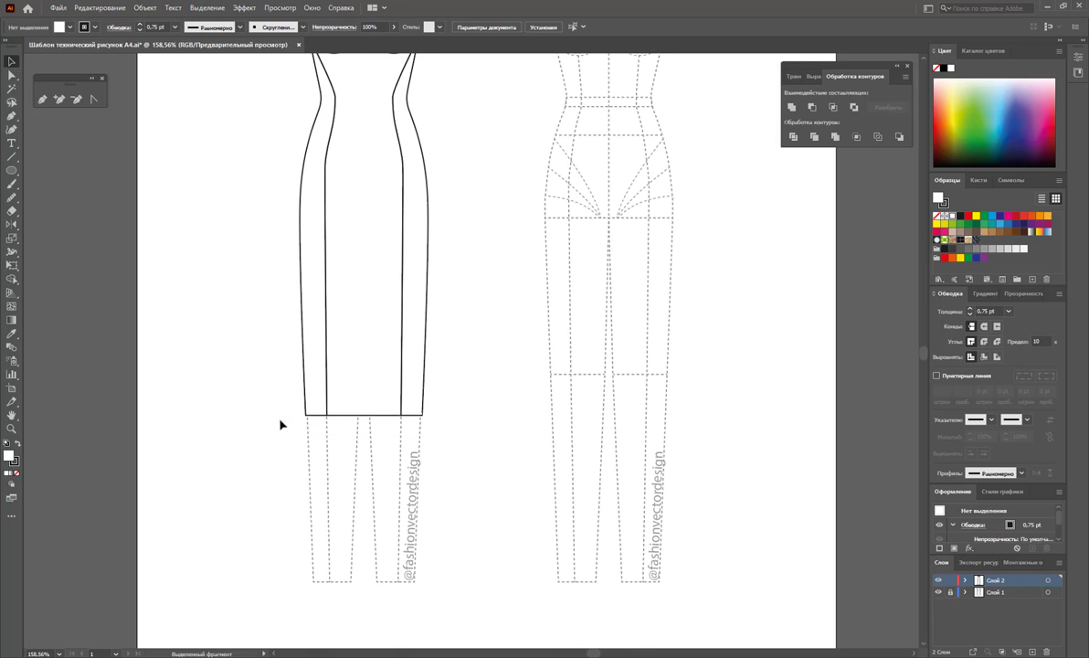
Drag the hem anchors down, lengthening the dress to about 125.3 mm tall.
click(13, 77)
drag(407, 428, 270, 406)
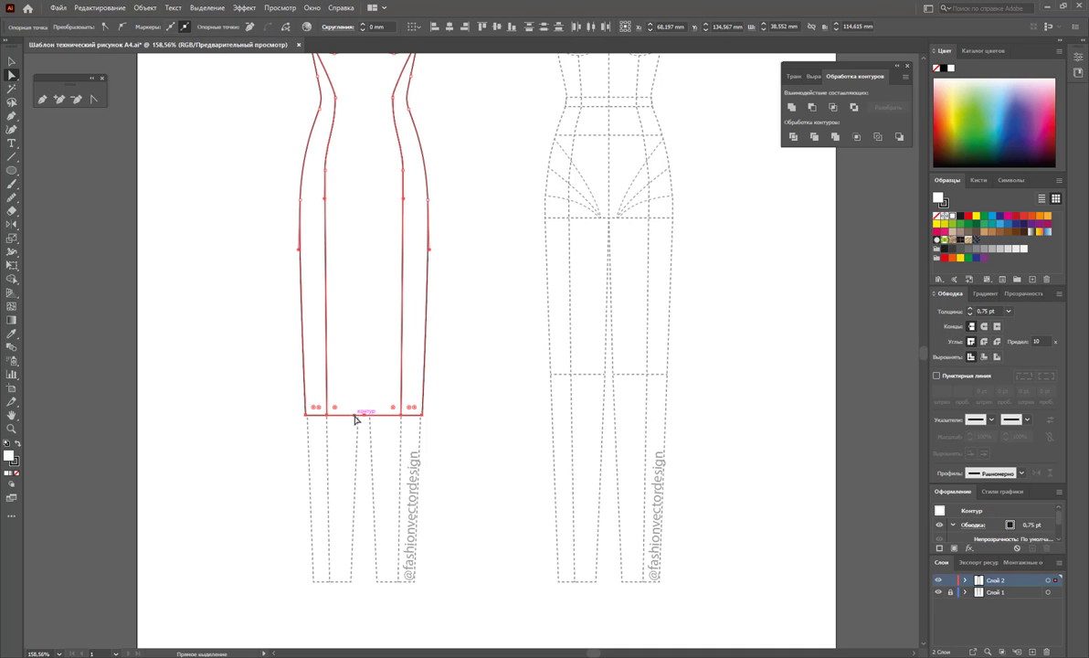
drag(357, 418, 356, 454)
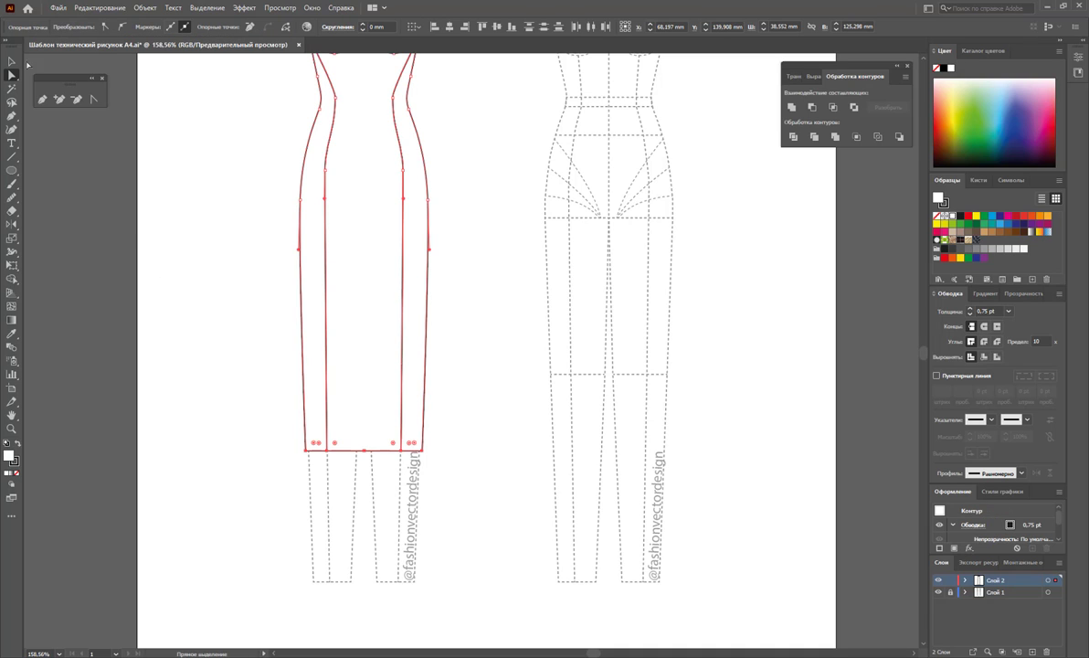
key(v)
click(221, 263)
scroll(564, 272, up, 2)
scroll(498, 274, up, 2)
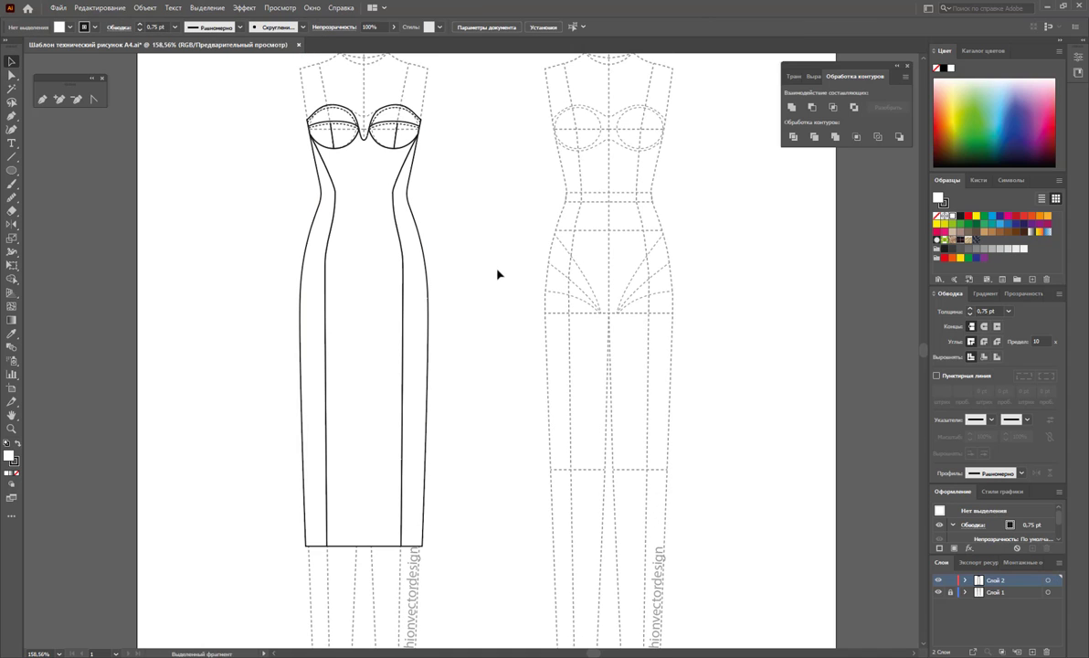
Fill both the left and right cups with white.
scroll(499, 274, up, 2)
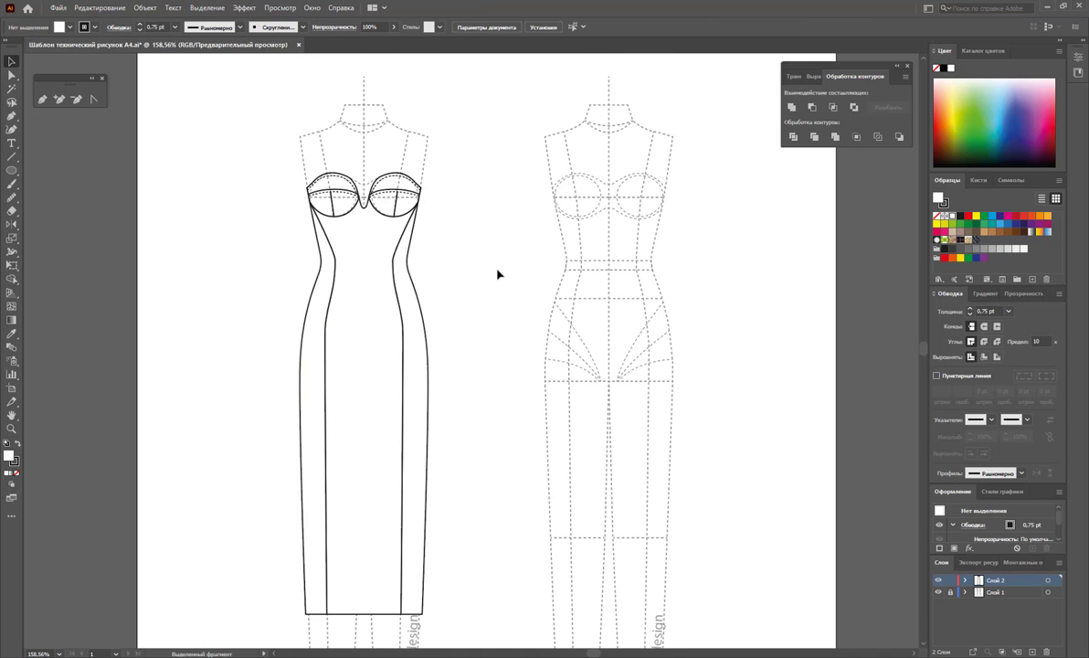
click(409, 180)
shift+click(349, 188)
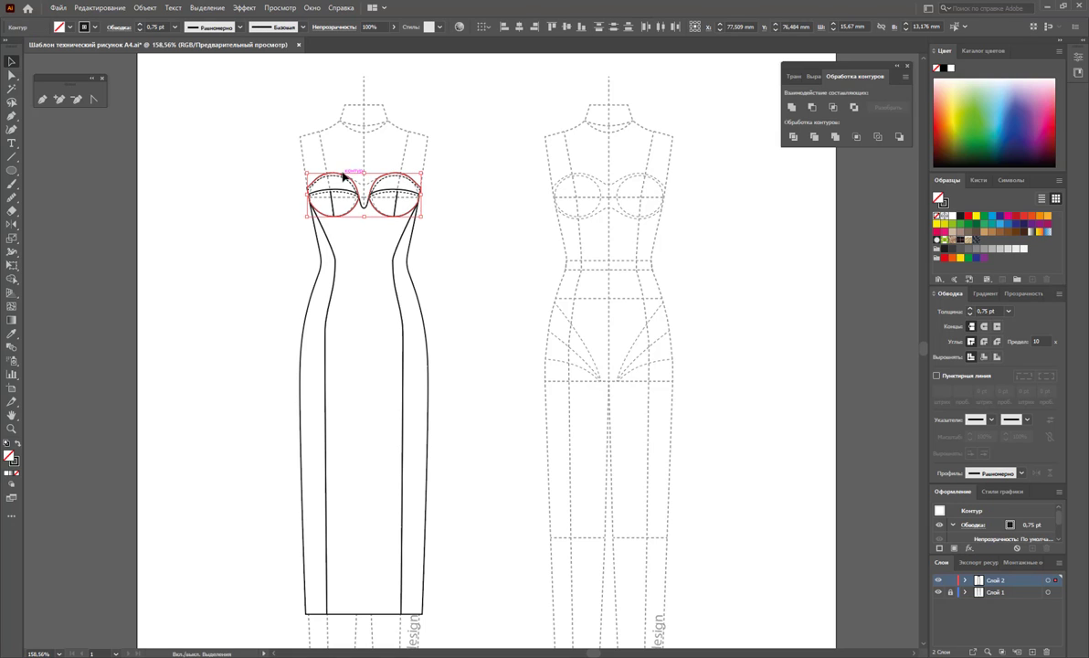
click(953, 217)
click(457, 239)
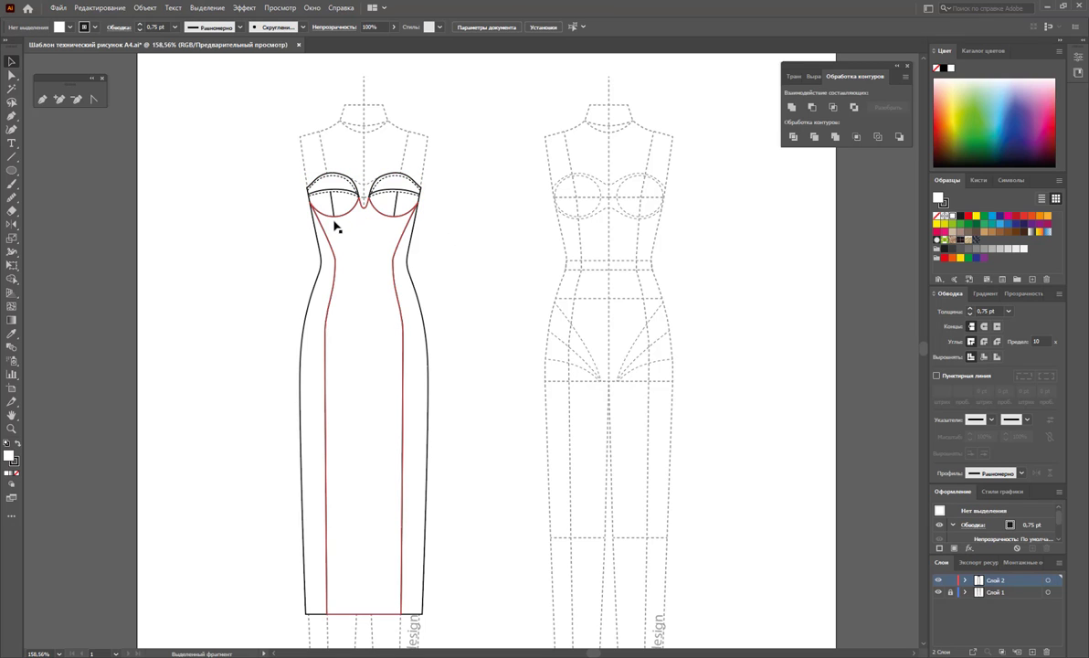
Send the dress body shapes to the back, behind the cups.
click(331, 276)
right_click(365, 276)
mouse_move(397, 453)
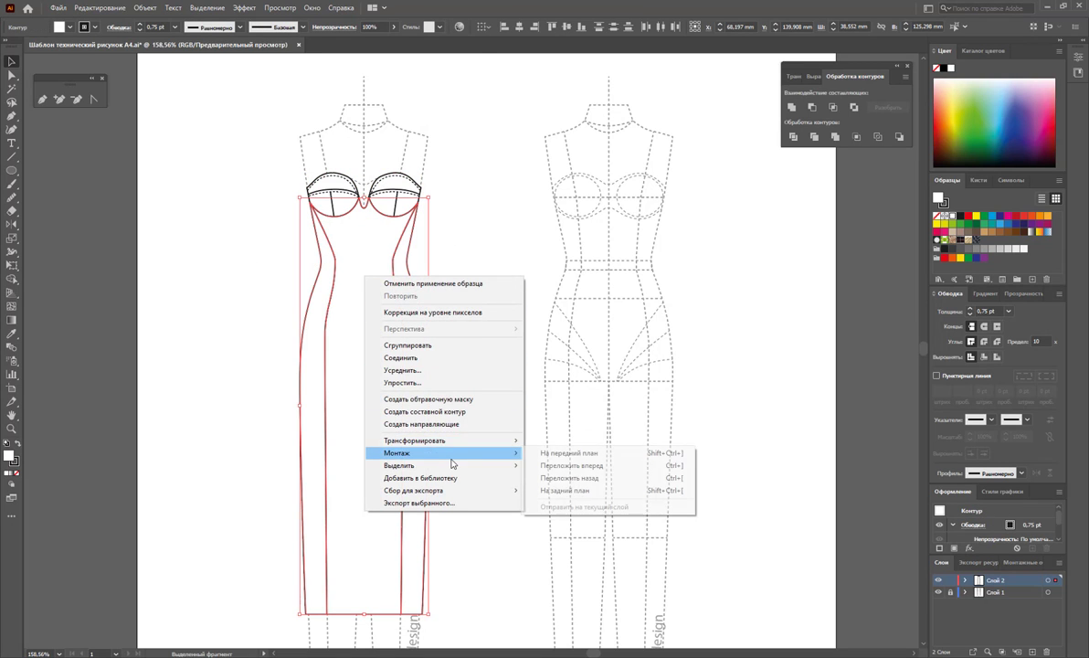
click(554, 492)
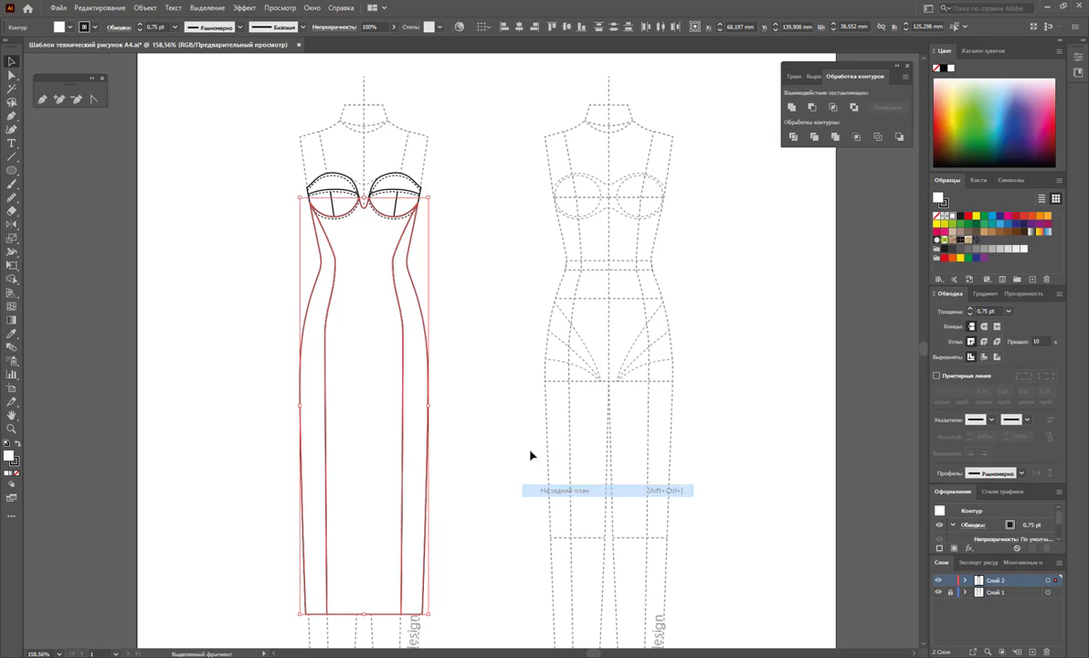
click(515, 416)
scroll(508, 383, up, 1)
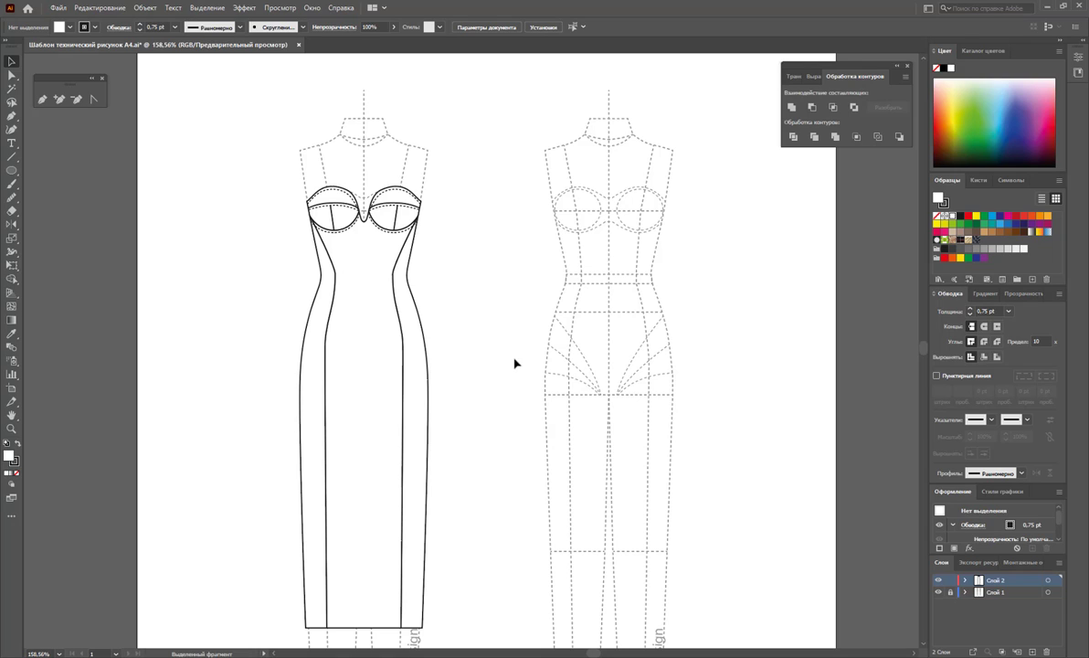
Duplicate the finished front dress onto the right figure with an Alt-drag copy.
scroll(496, 302, down, 1)
mouse_move(427, 116)
mouse_down()
mouse_move(297, 340)
mouse_move(546, 354)
mouse_up()
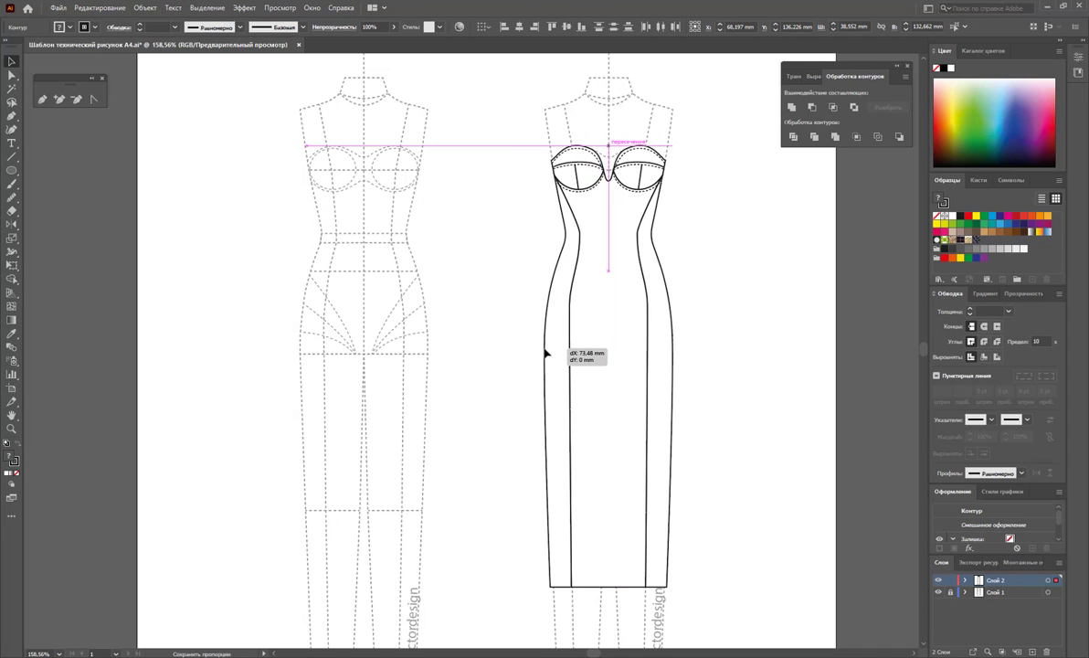
drag(546, 354, 545, 354)
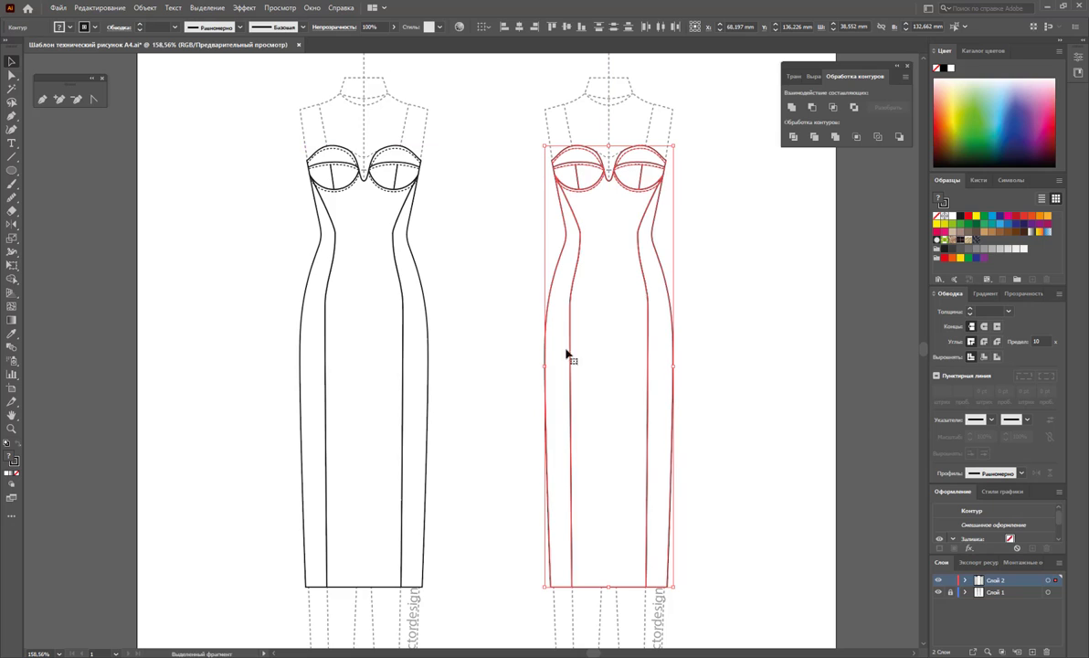
click(733, 322)
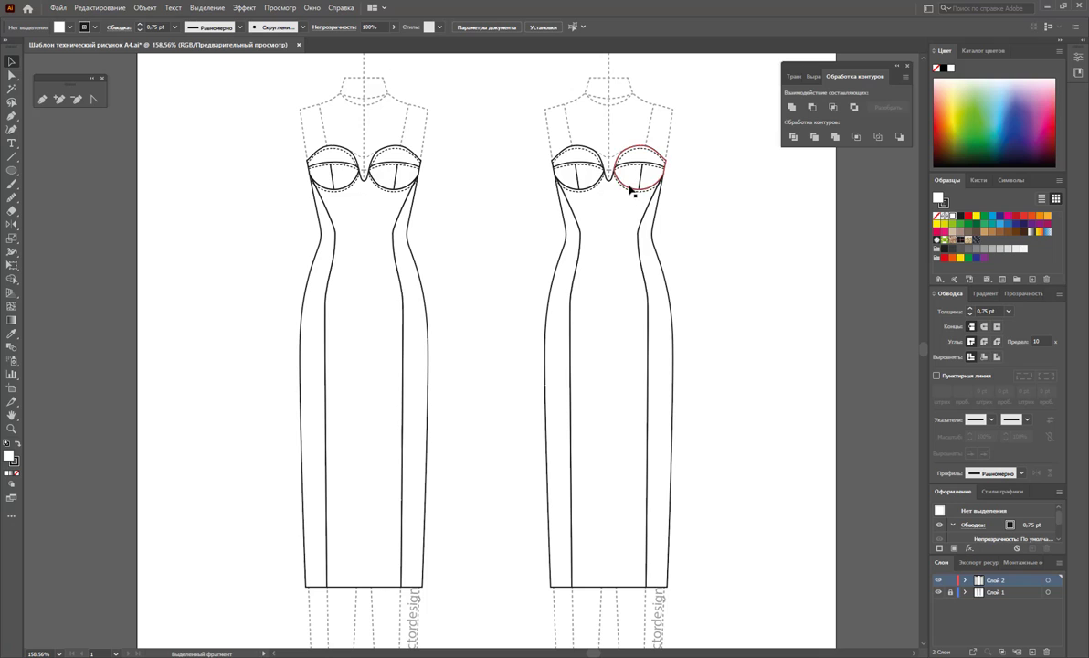
Delete the solid top curves of both cups on the copied dress, keeping the dashed guides.
click(595, 156)
click(609, 146)
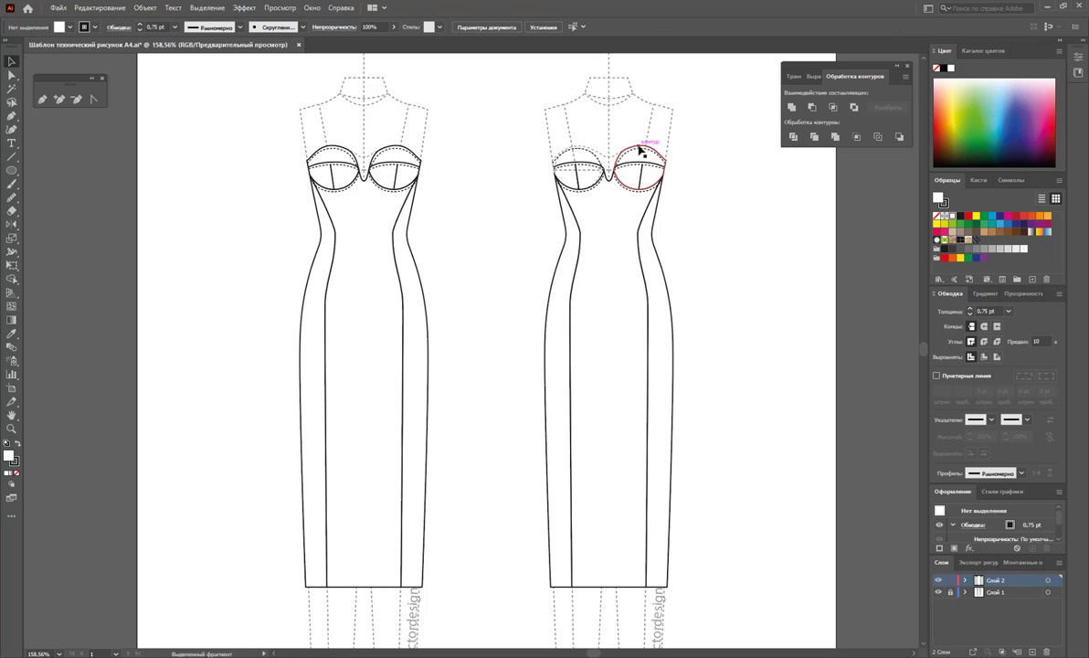
click(638, 155)
key(Delete)
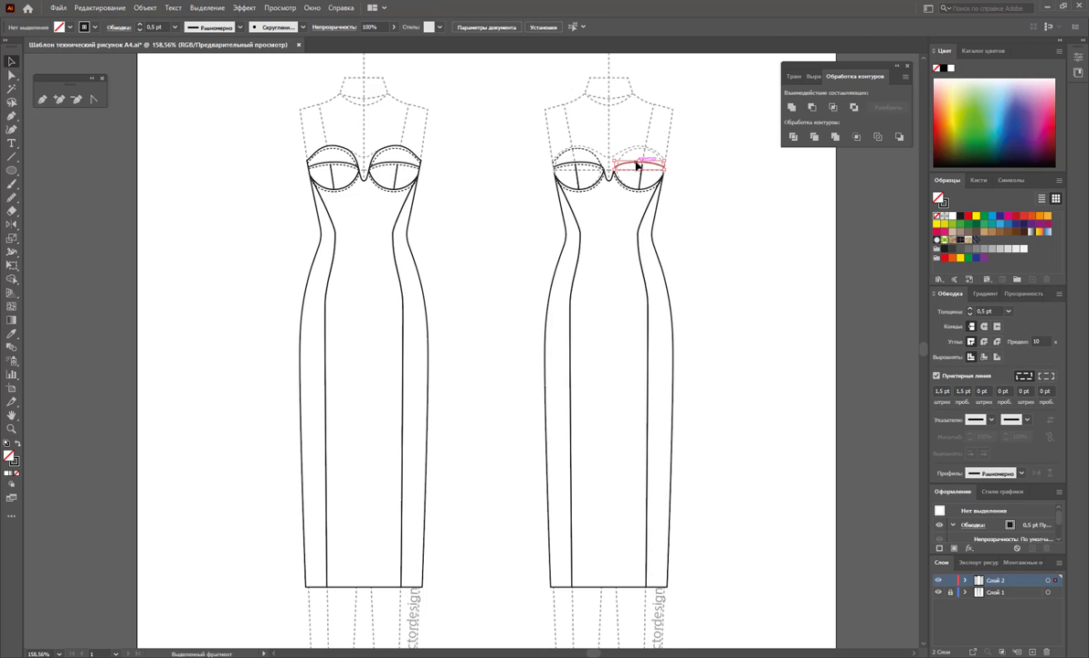
click(644, 180)
key(Delete)
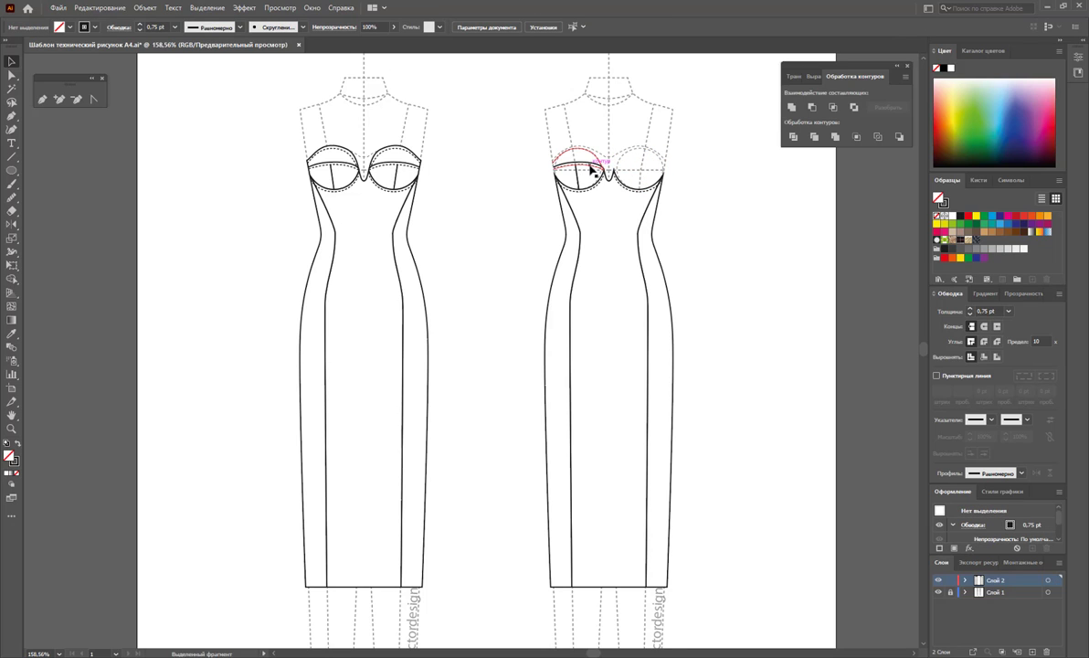
click(590, 164)
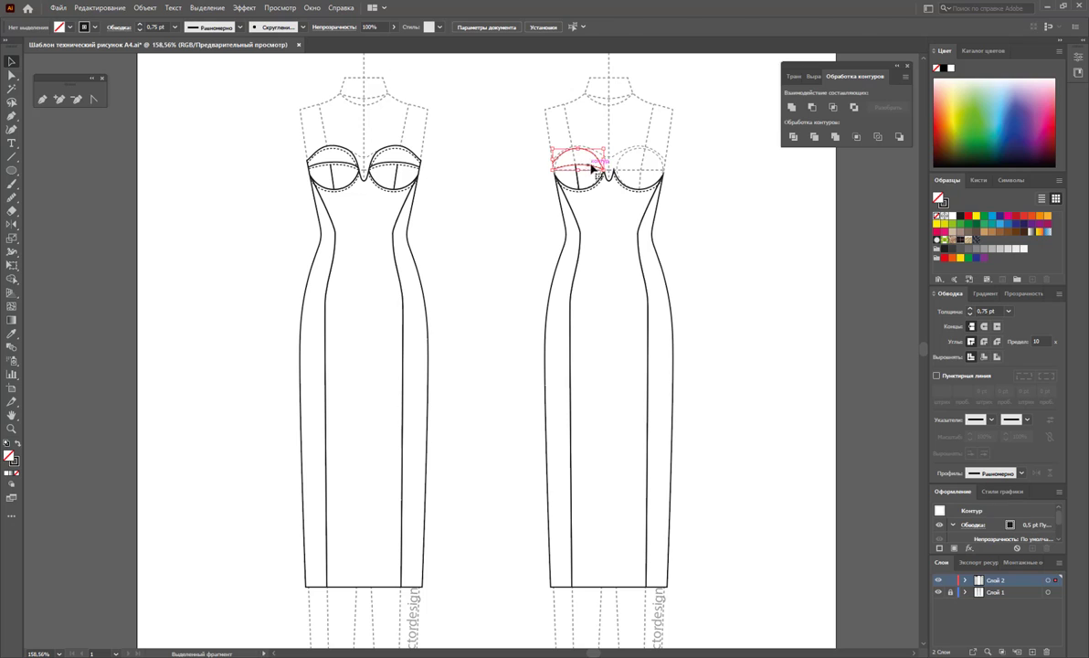
key(Delete)
click(608, 179)
click(620, 177)
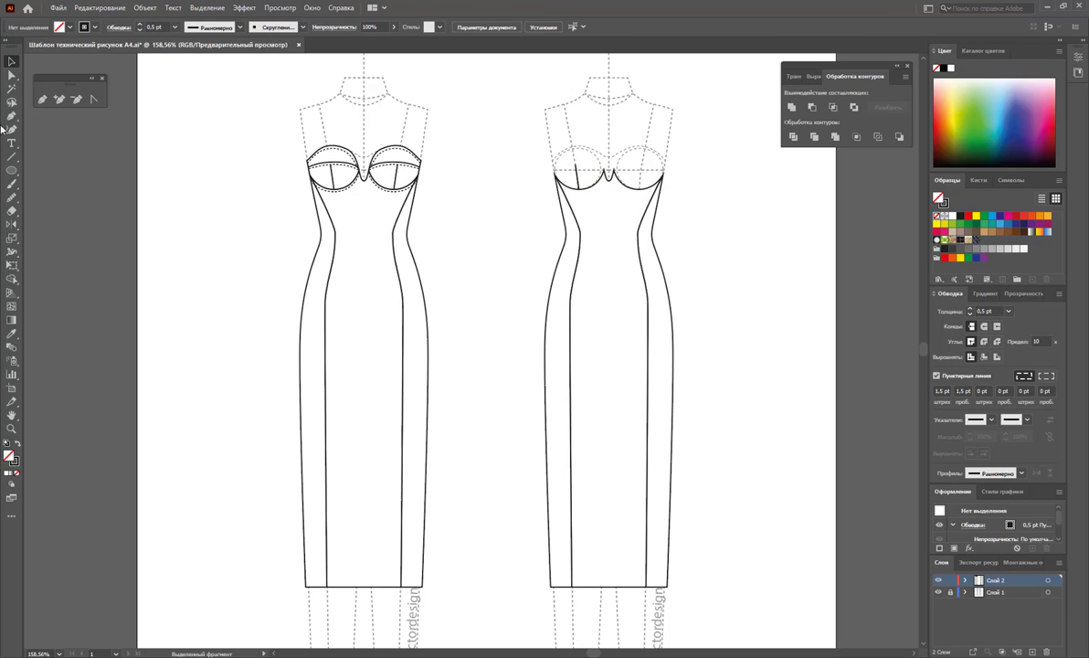
click(42, 99)
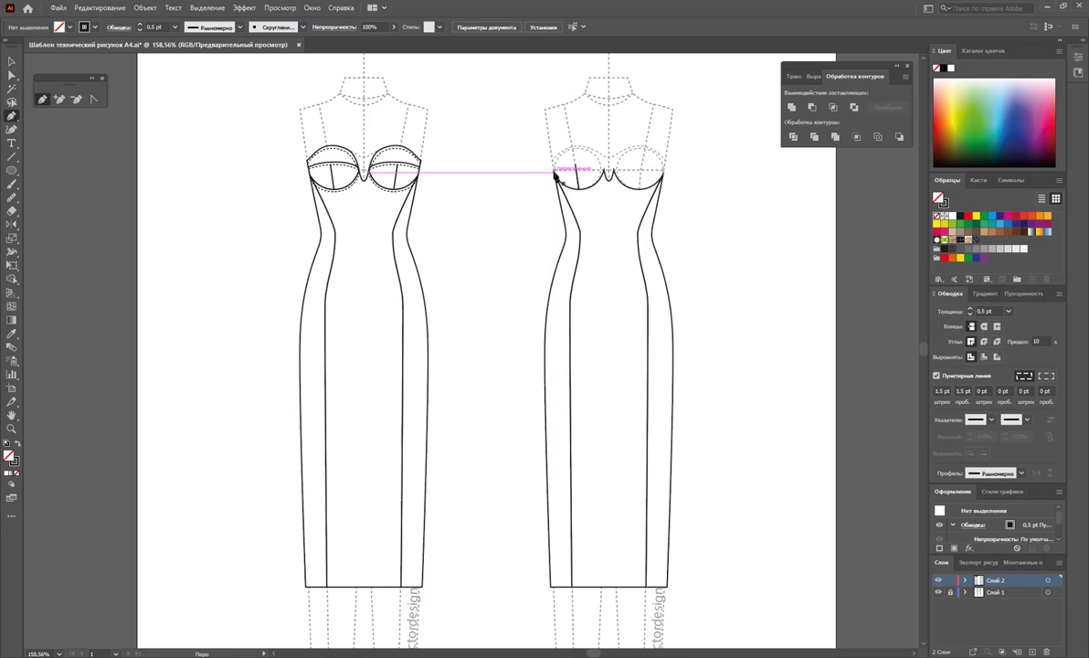
Draw a closed bust shape with a straight top edge and a curved point below the cups.
click(560, 174)
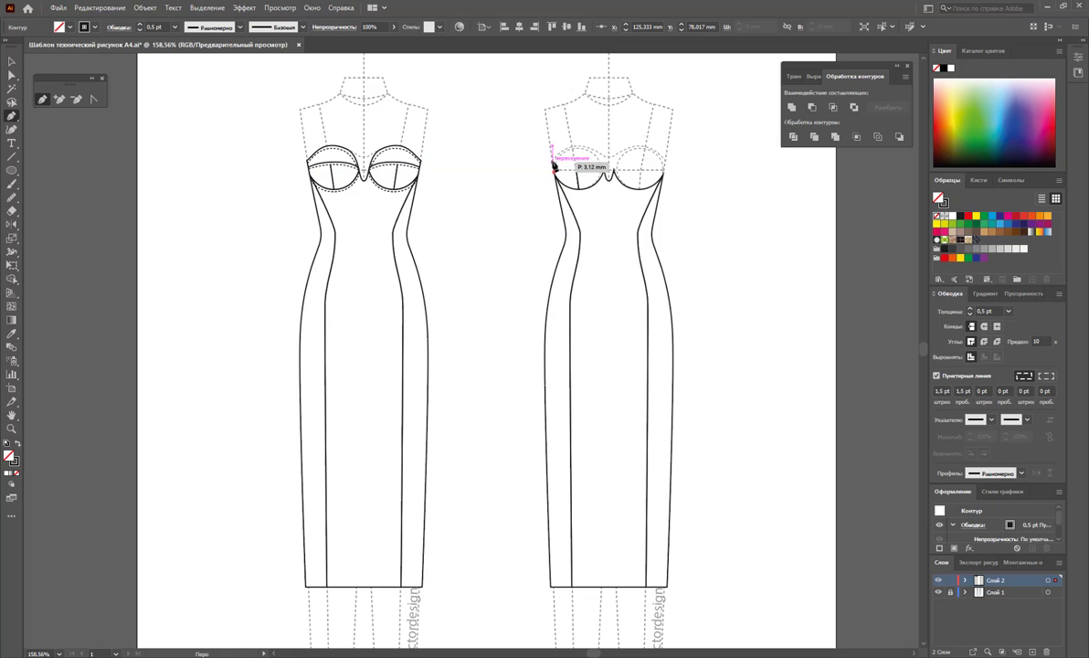
click(553, 162)
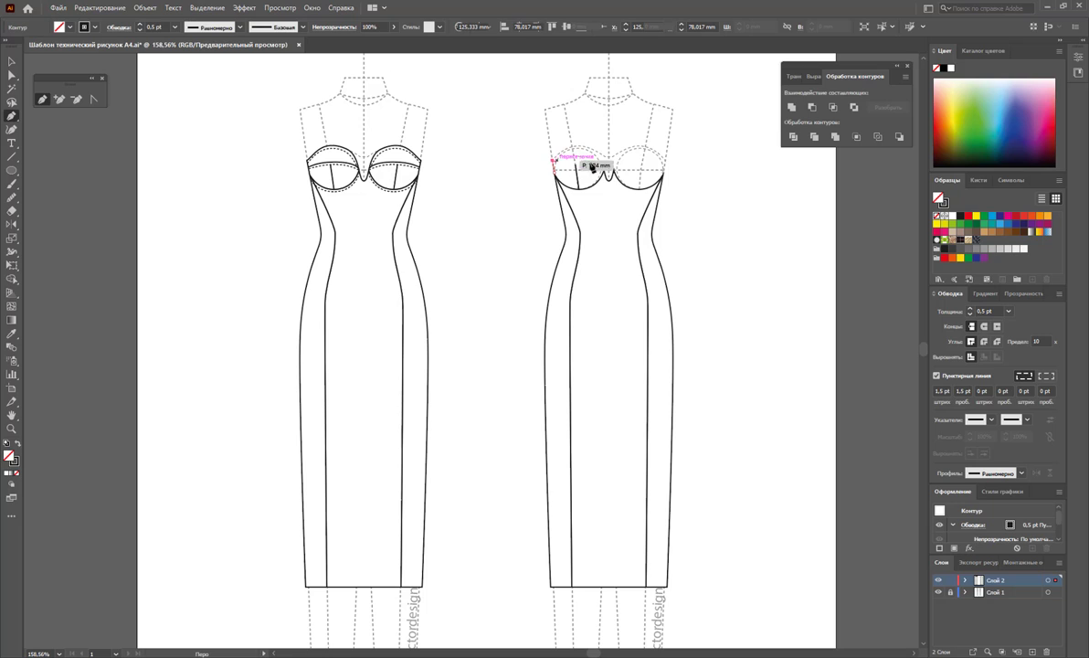
click(664, 162)
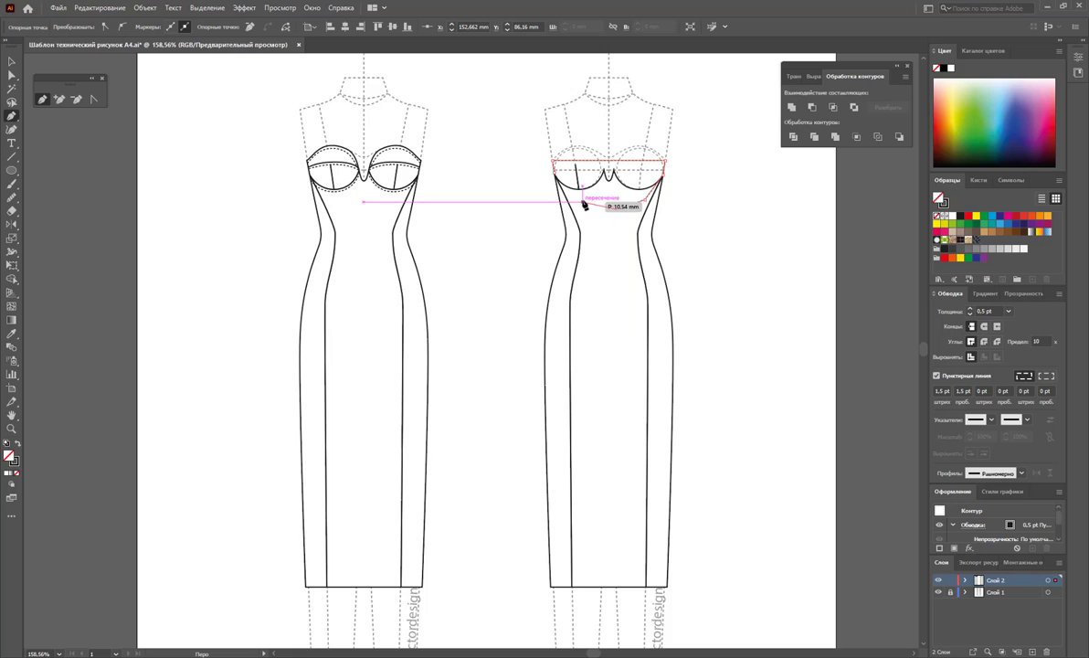
drag(584, 204, 554, 175)
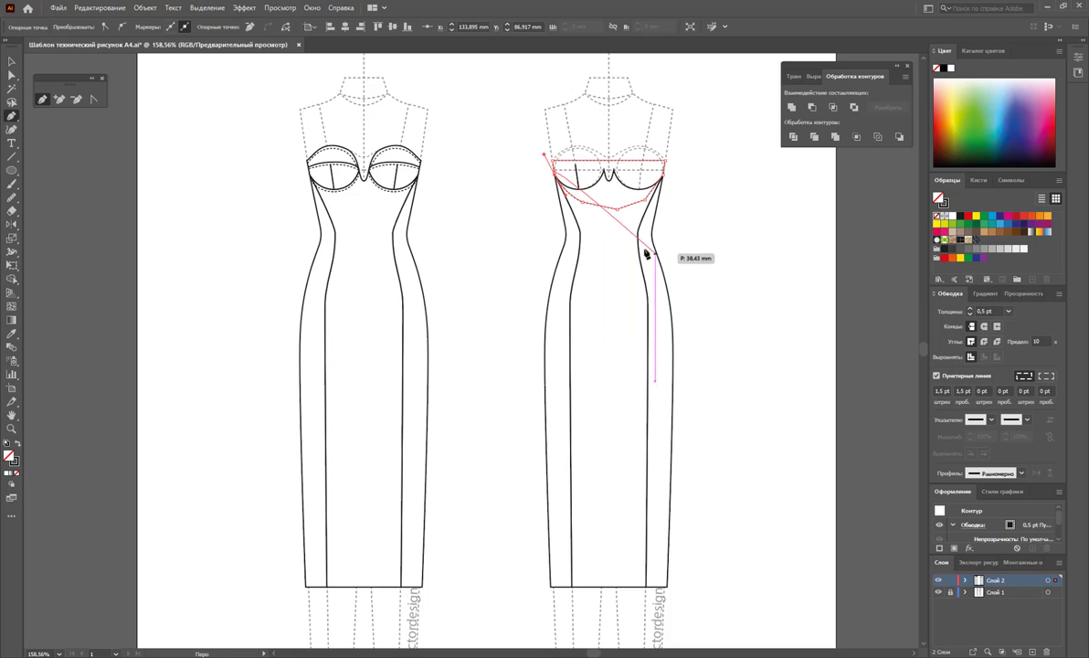
click(555, 179)
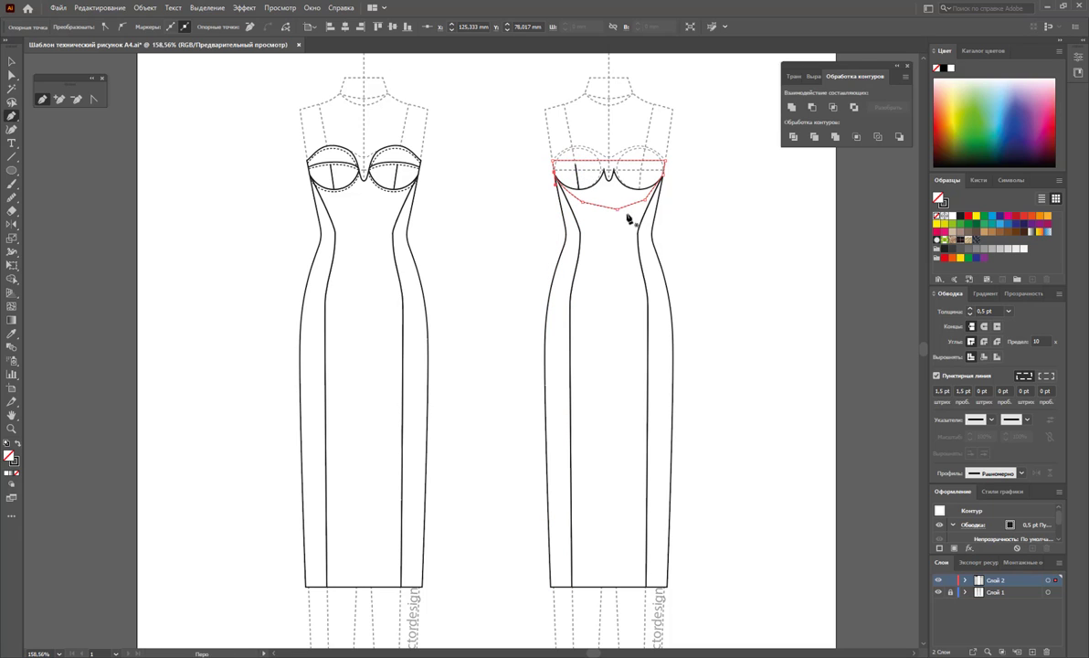
ctrl+click(708, 238)
Make the bust shape's outline solid with a 1 pt stroke weight.
key(v)
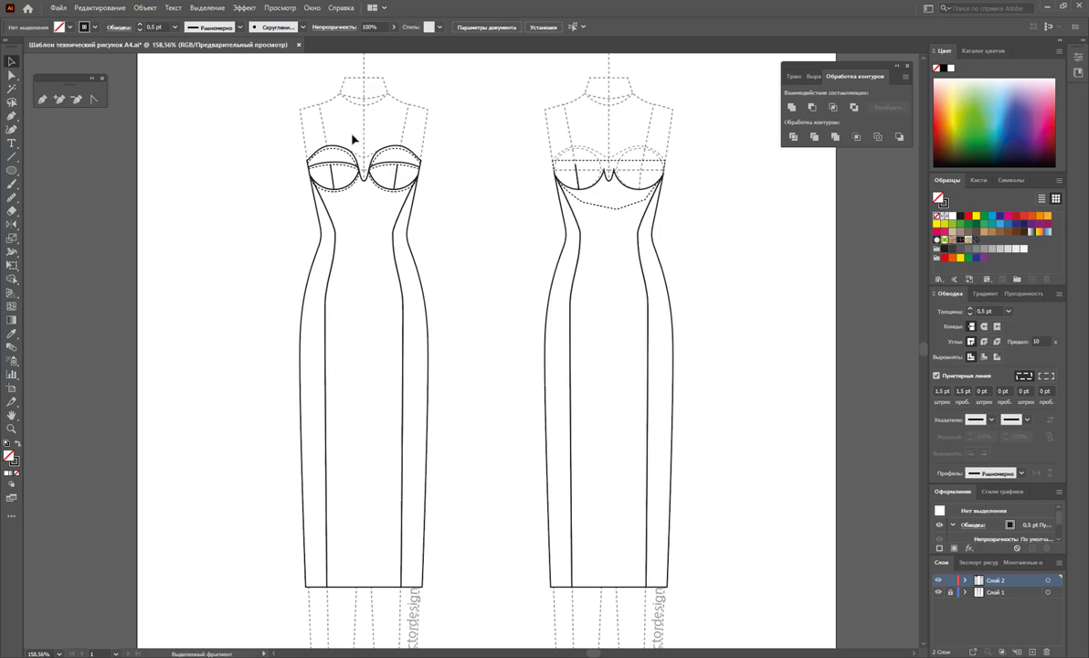
click(655, 162)
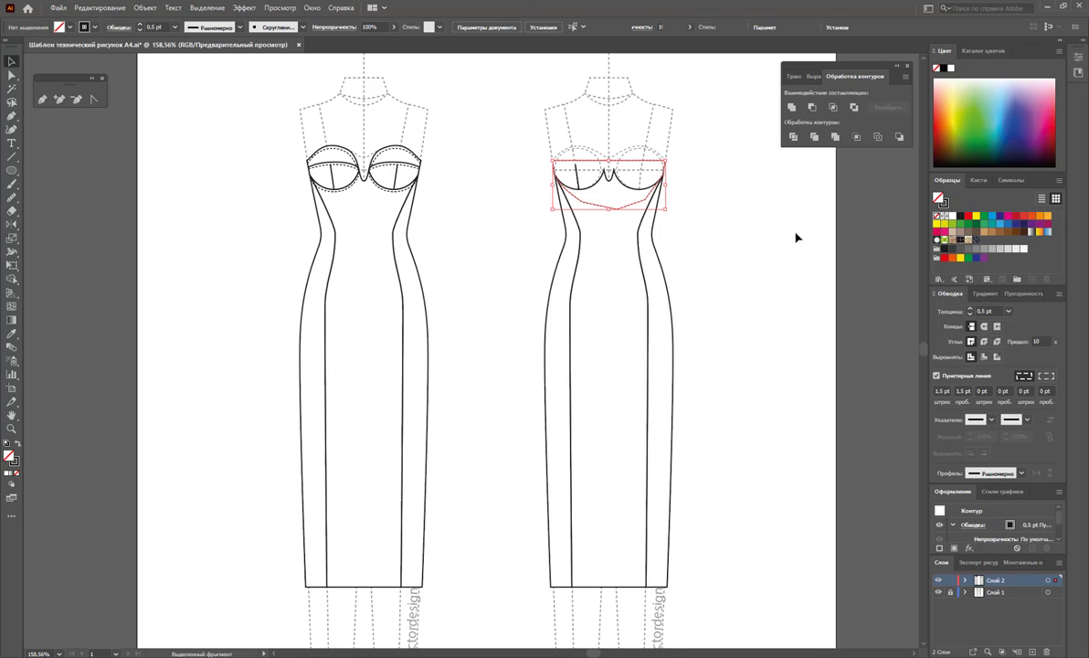
click(937, 375)
click(1009, 311)
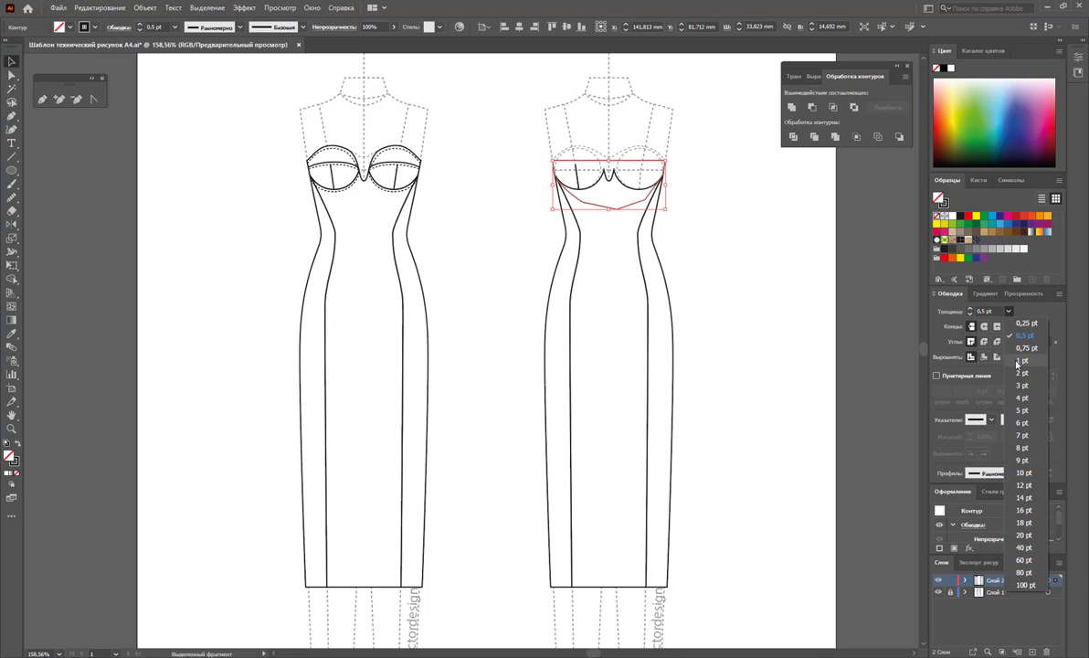
click(1019, 349)
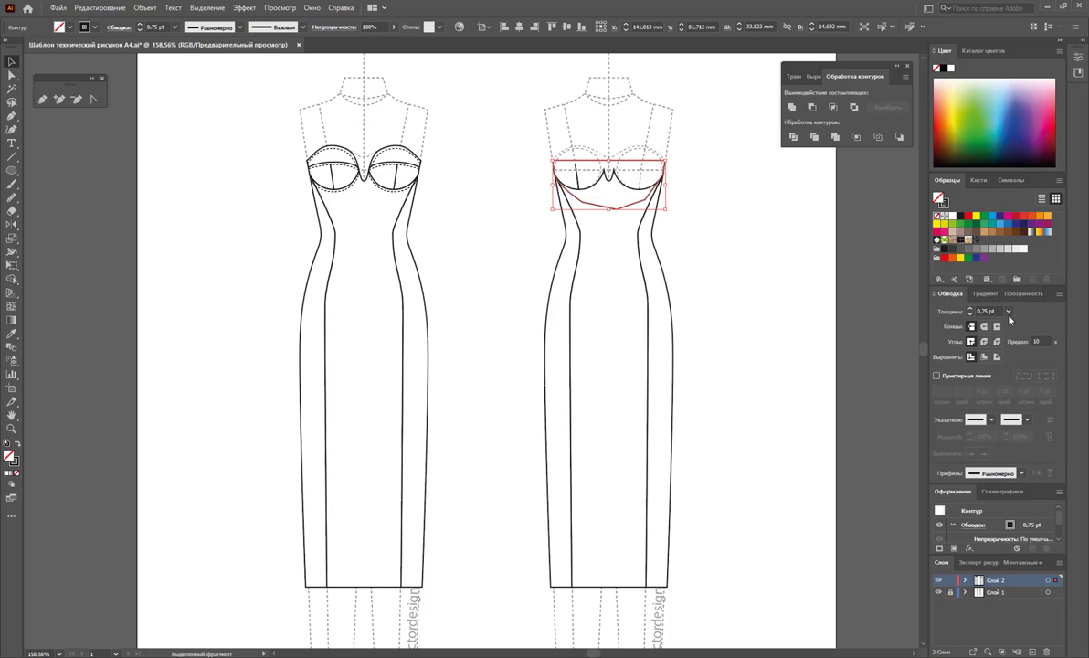
click(1009, 311)
click(1016, 361)
click(586, 180)
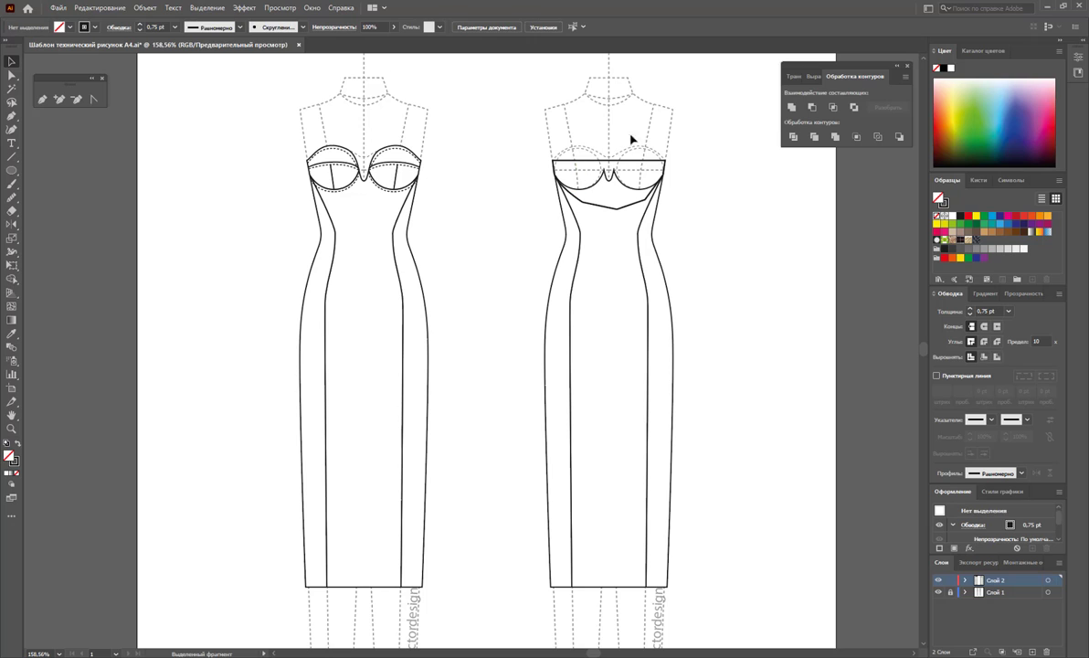
click(627, 199)
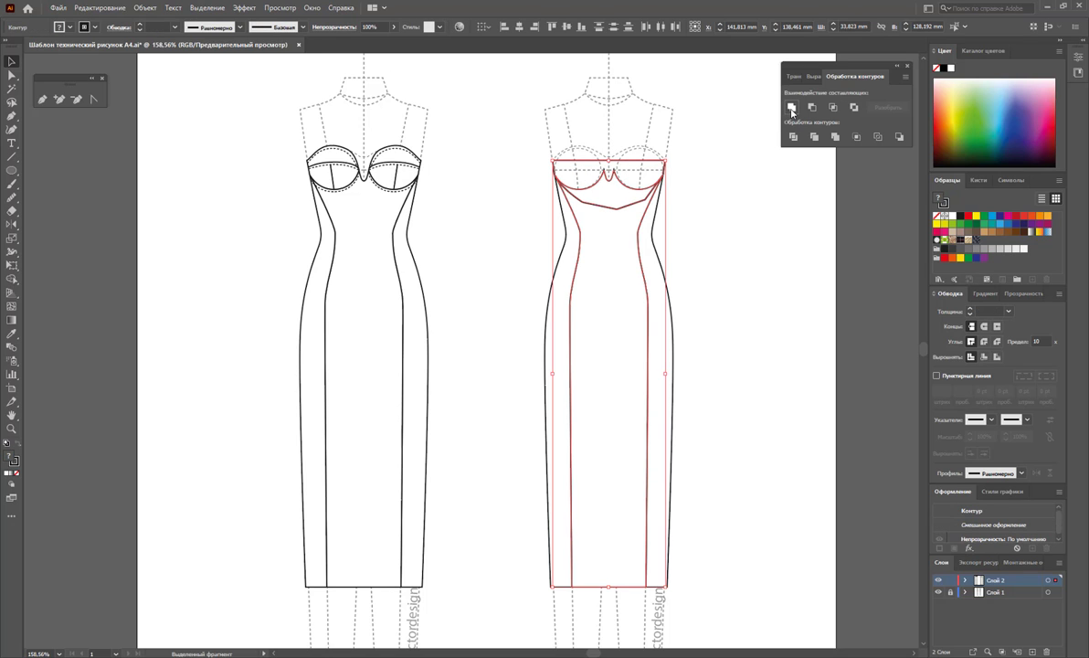
Merge the bust shape into the dress outline and remove the side-seam kink anchor.
key(ctrl+z)
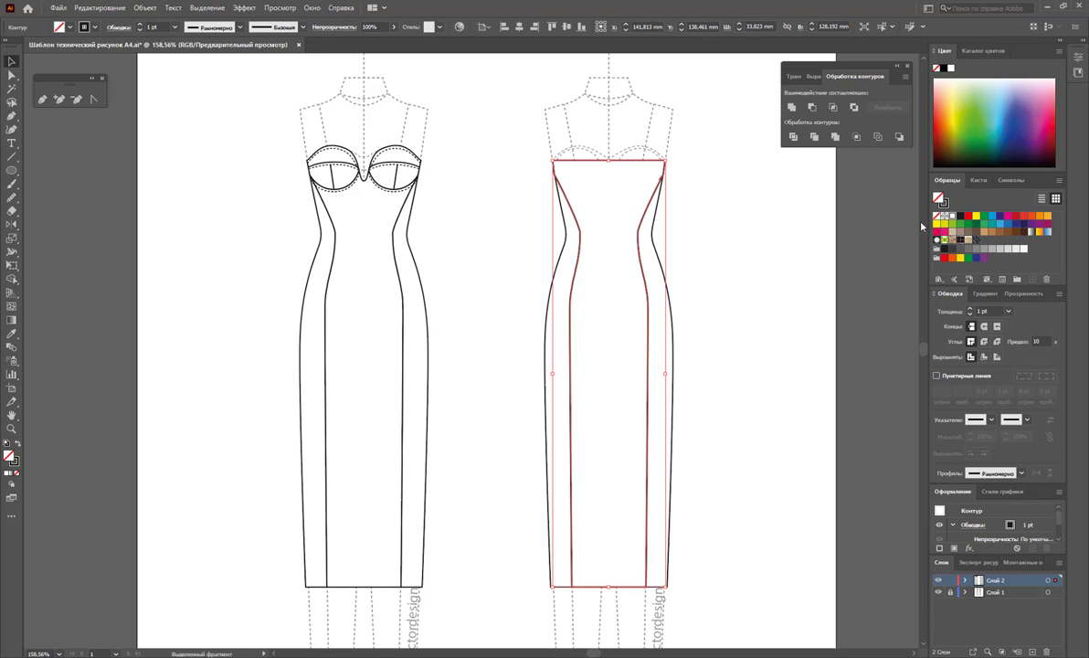
click(795, 236)
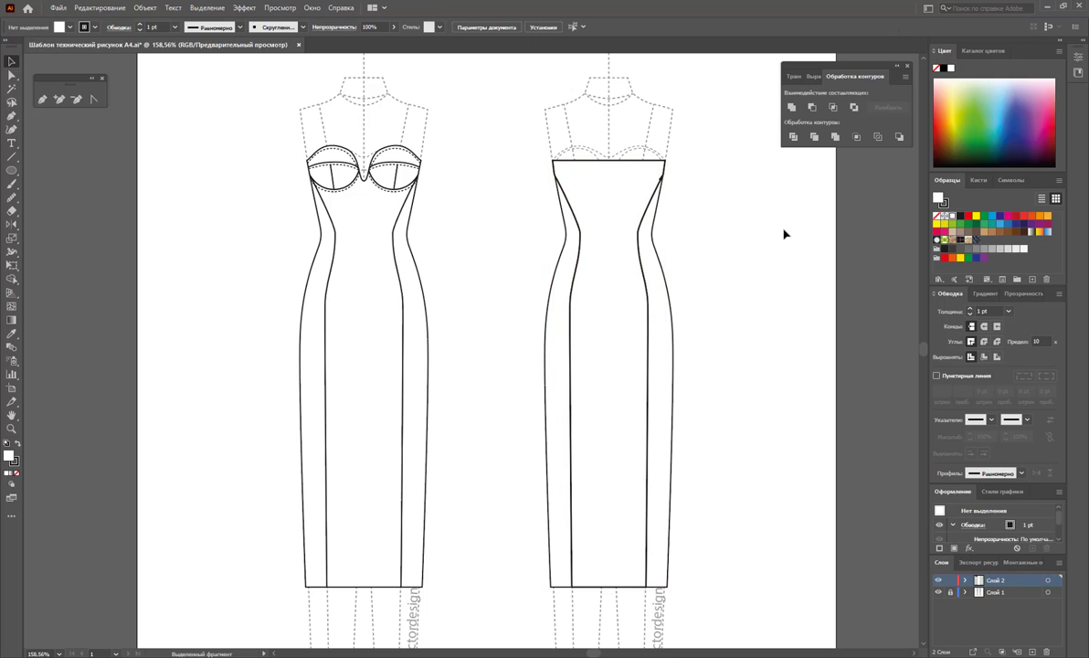
click(661, 184)
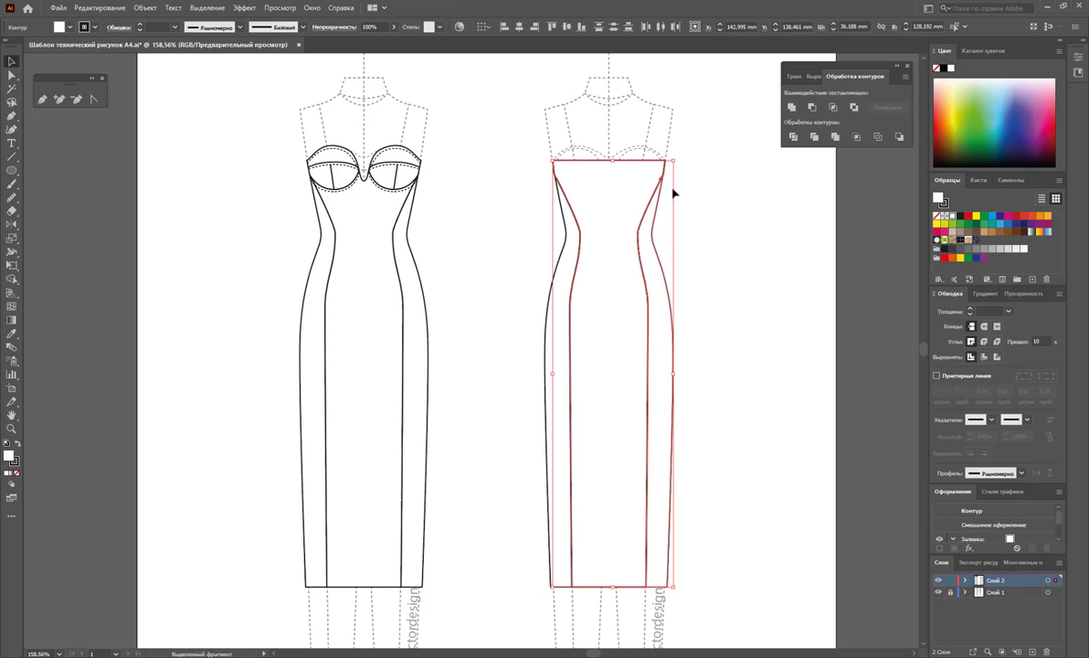
click(11, 429)
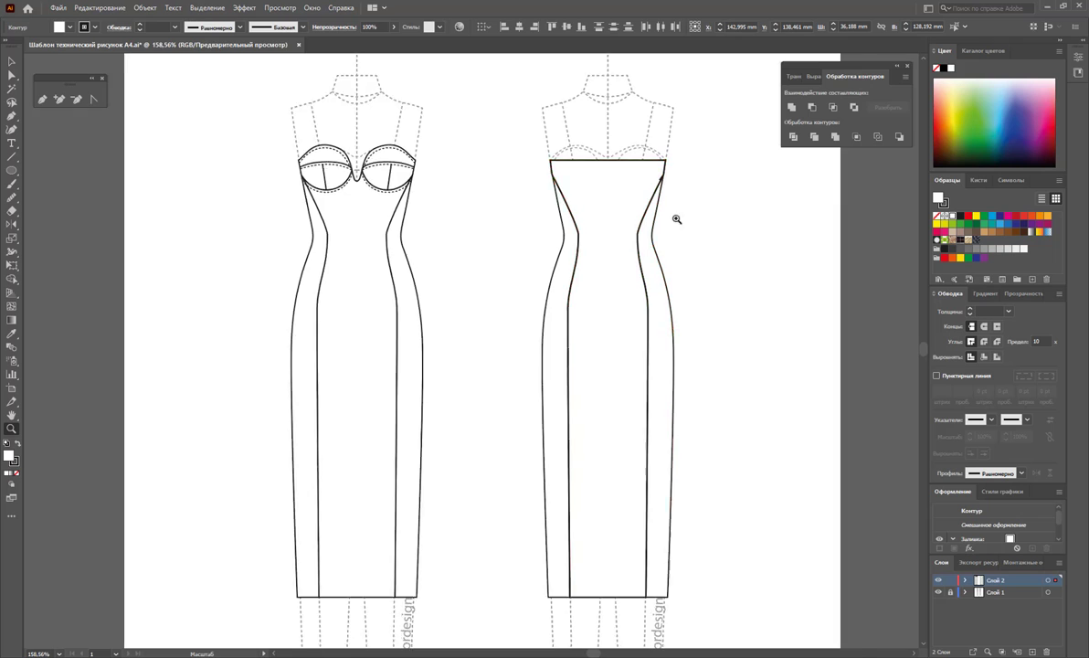
drag(679, 220, 899, 561)
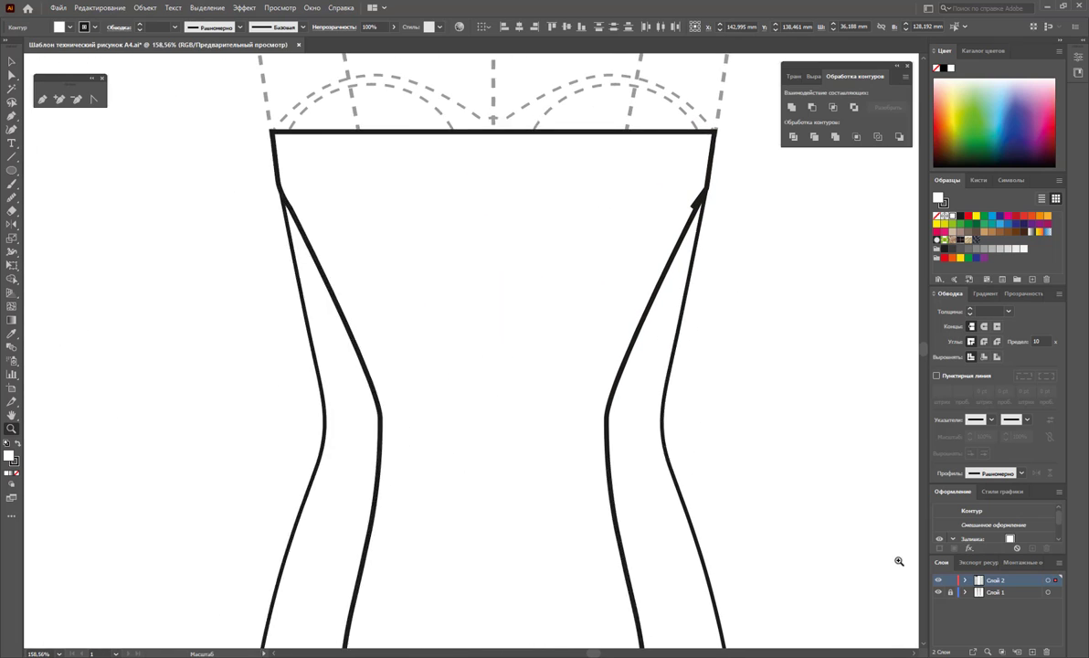
click(76, 99)
click(704, 211)
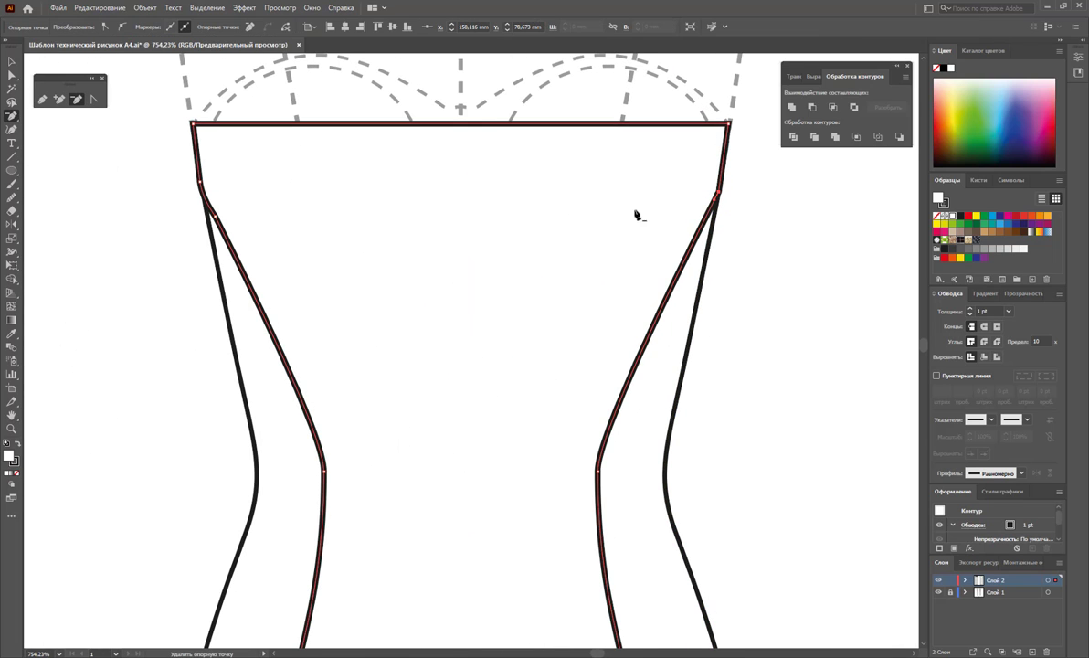
Zoom back out until both dresses are visible.
click(11, 60)
click(112, 267)
key(z)
alt+click(433, 400)
alt+click(448, 416)
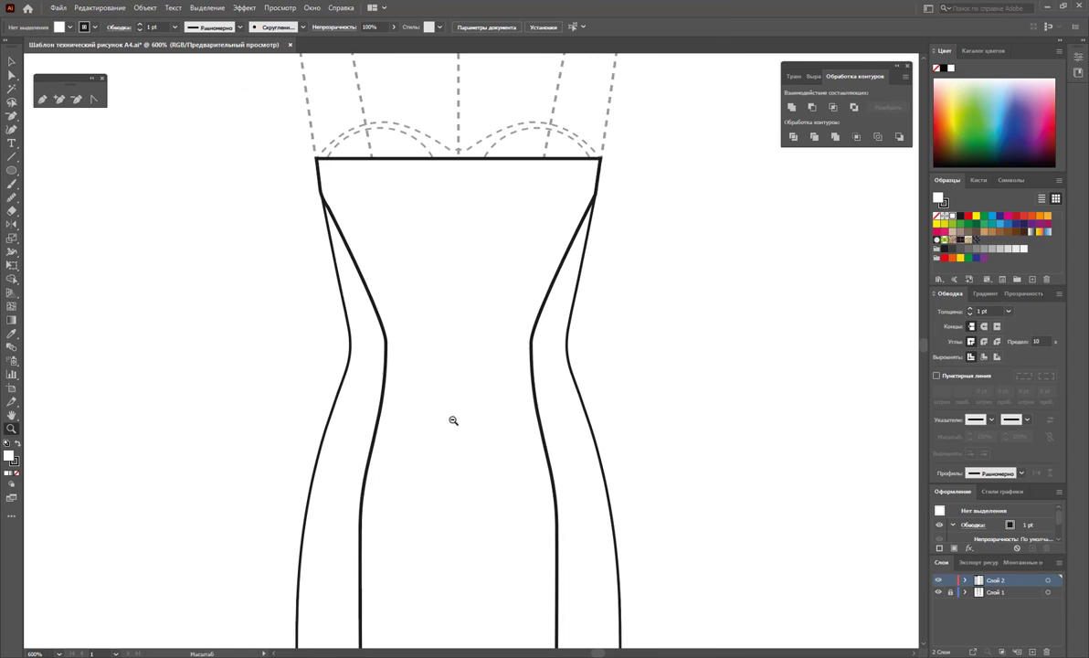
alt+click(476, 437)
alt+click(482, 437)
alt+click(479, 424)
scroll(479, 424, up, 1)
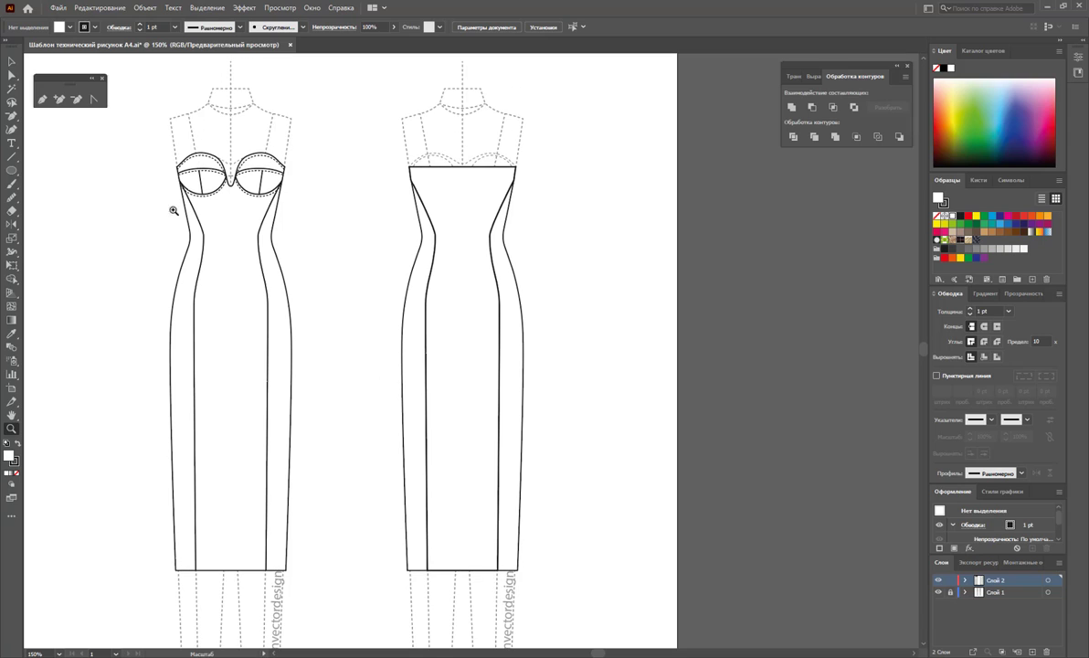
Draw a straight vertical centre seam from the right dress's neckline down to its hem.
click(12, 156)
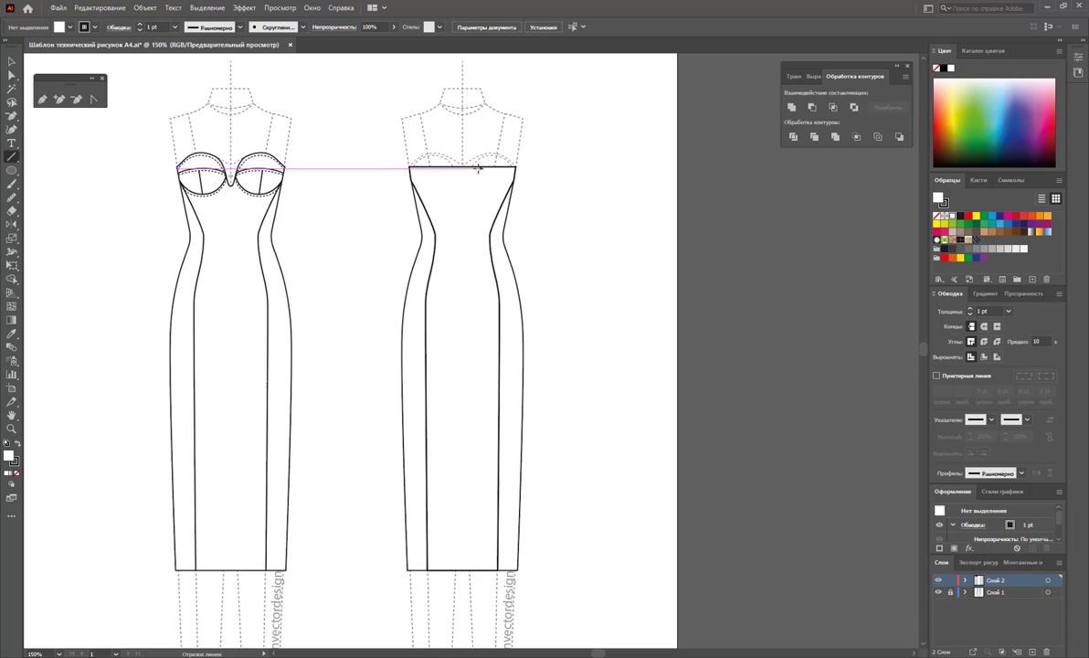
drag(462, 167, 473, 568)
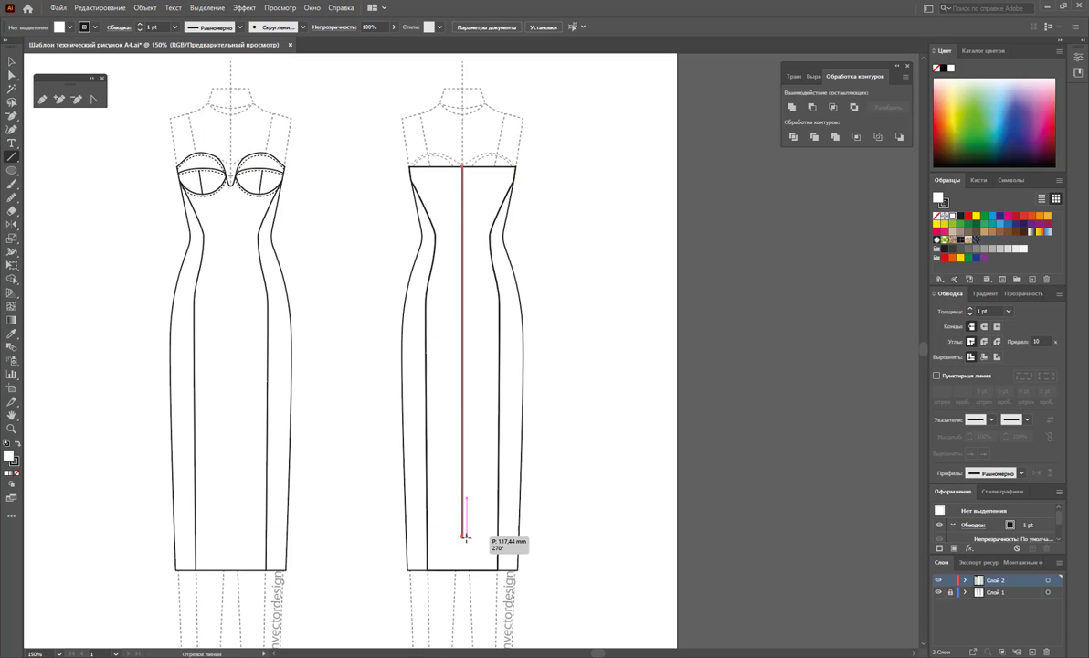
key(v)
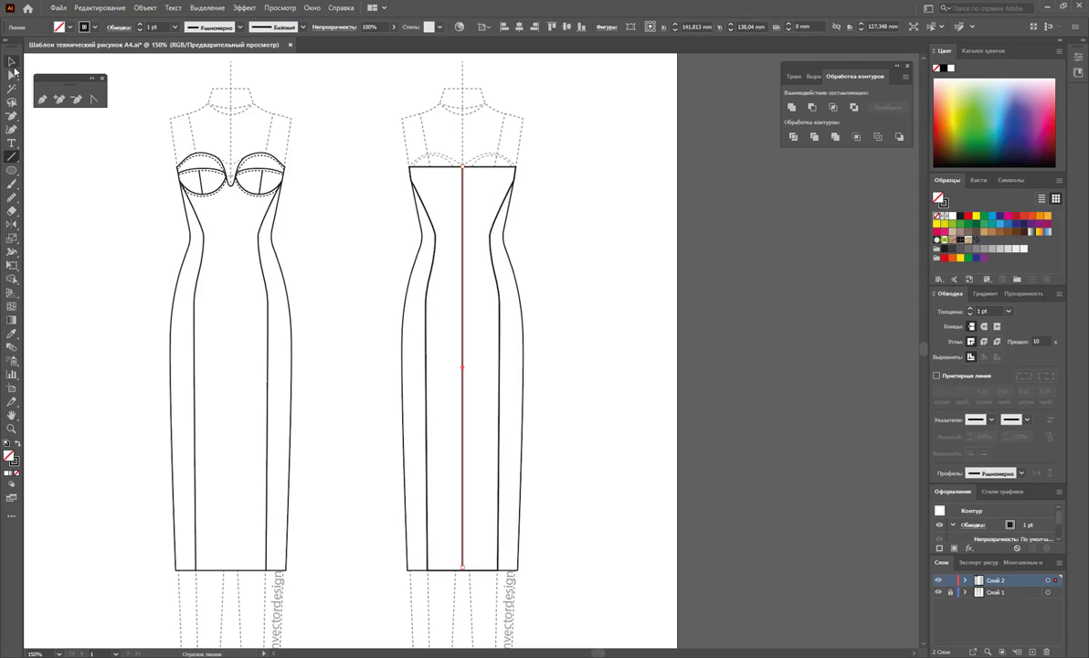
click(293, 235)
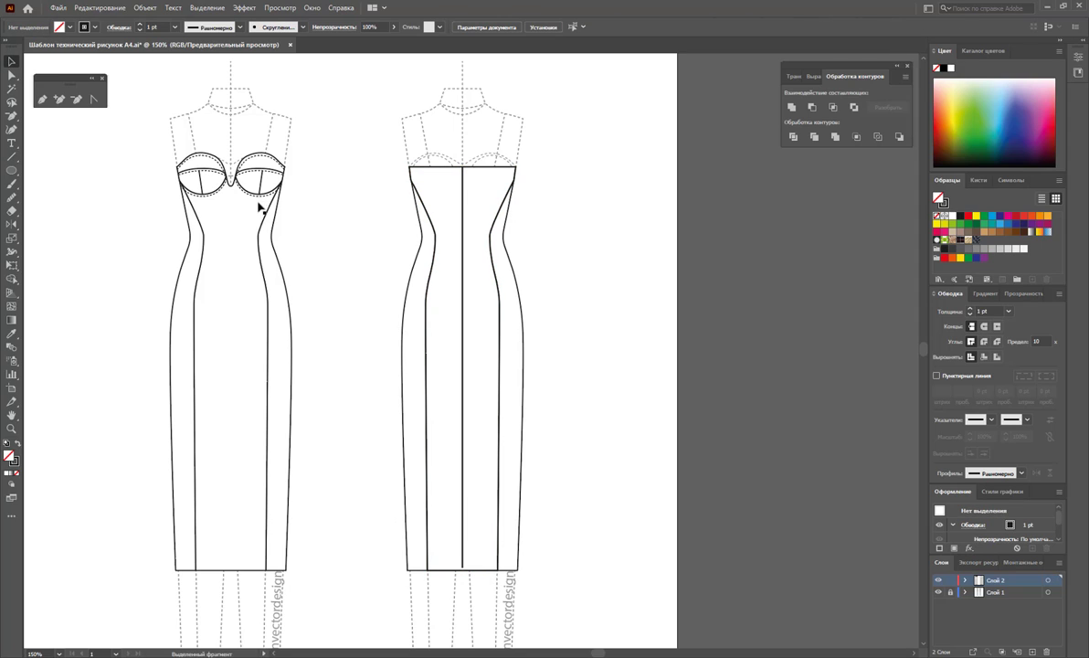
click(11, 171)
Build a zipper pull from a small circle and a narrow ellipse, grouped together.
drag(562, 182, 574, 193)
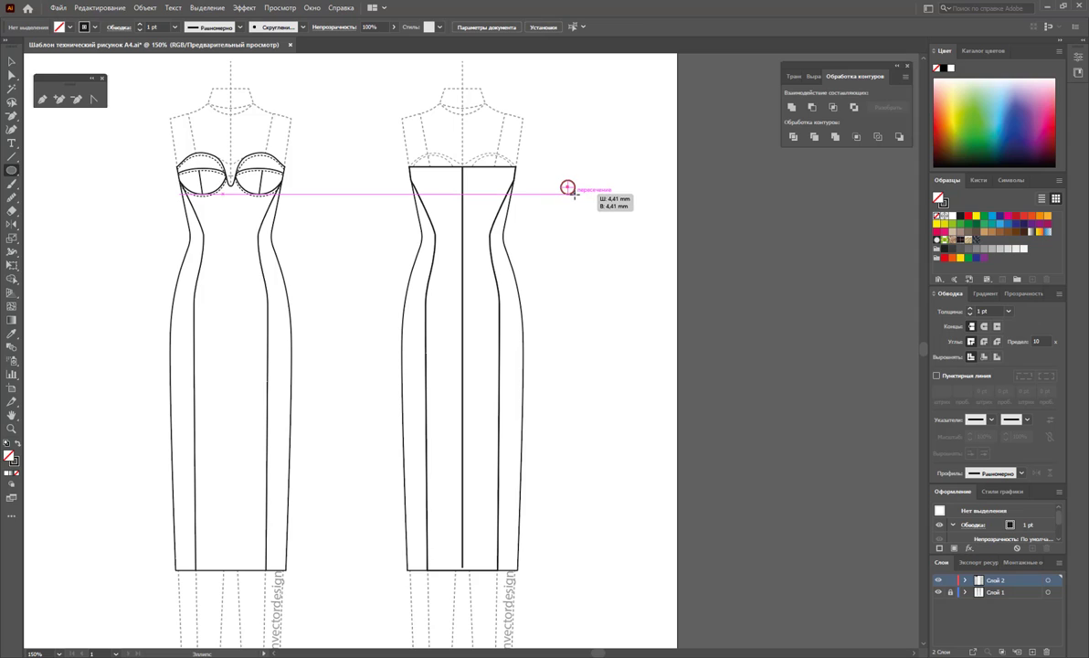
drag(578, 234, 586, 326)
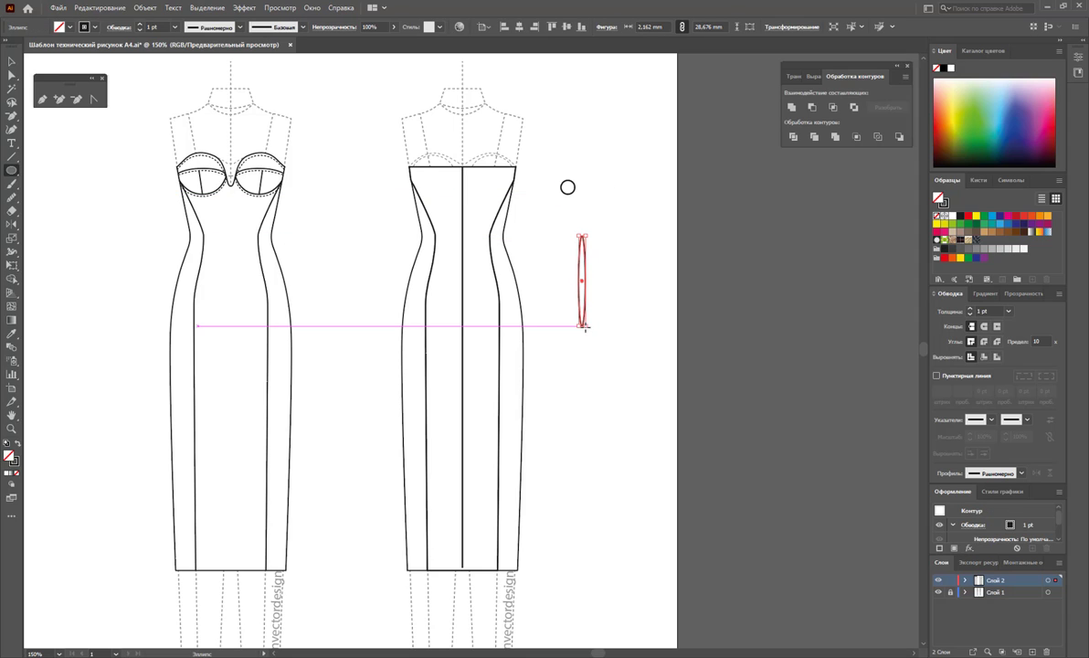
click(11, 61)
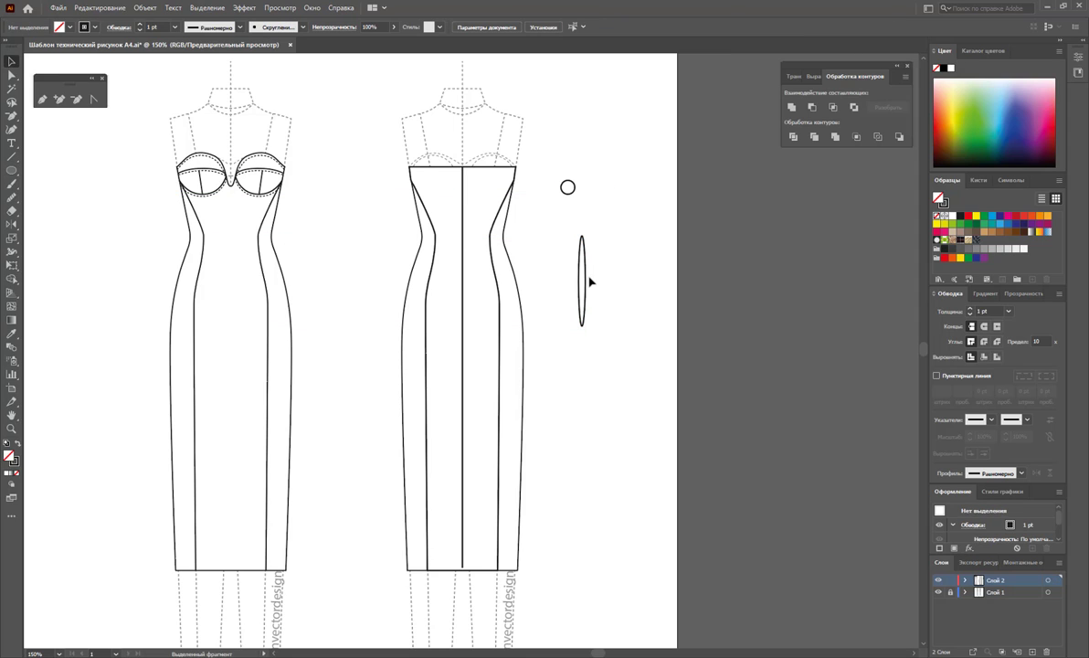
drag(586, 282, 574, 235)
drag(606, 160, 573, 207)
right_click(574, 203)
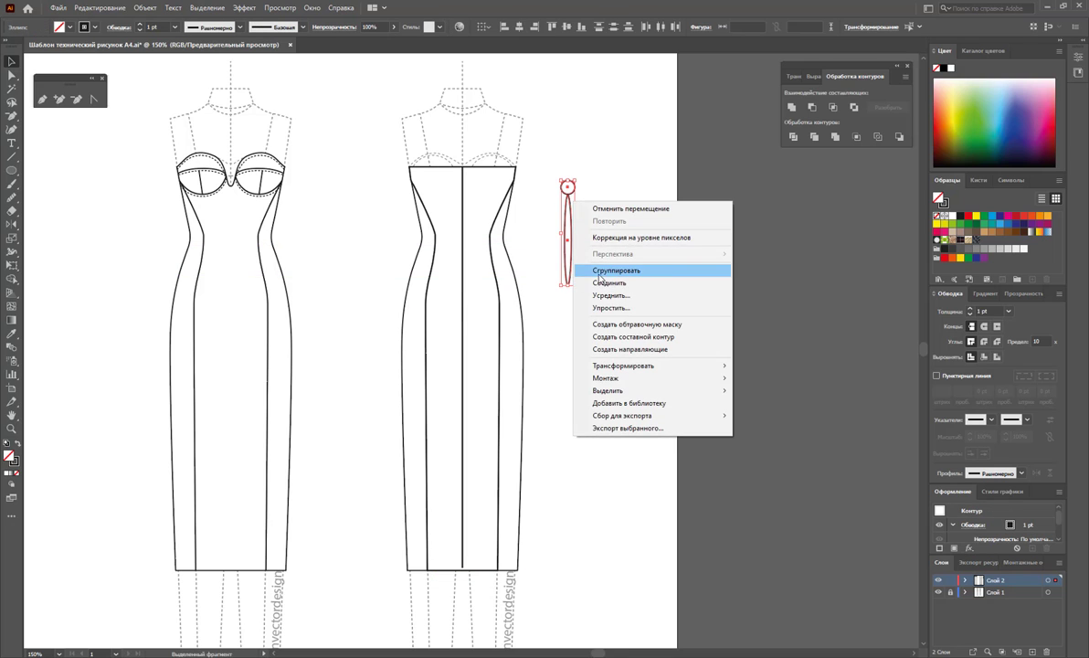
click(610, 271)
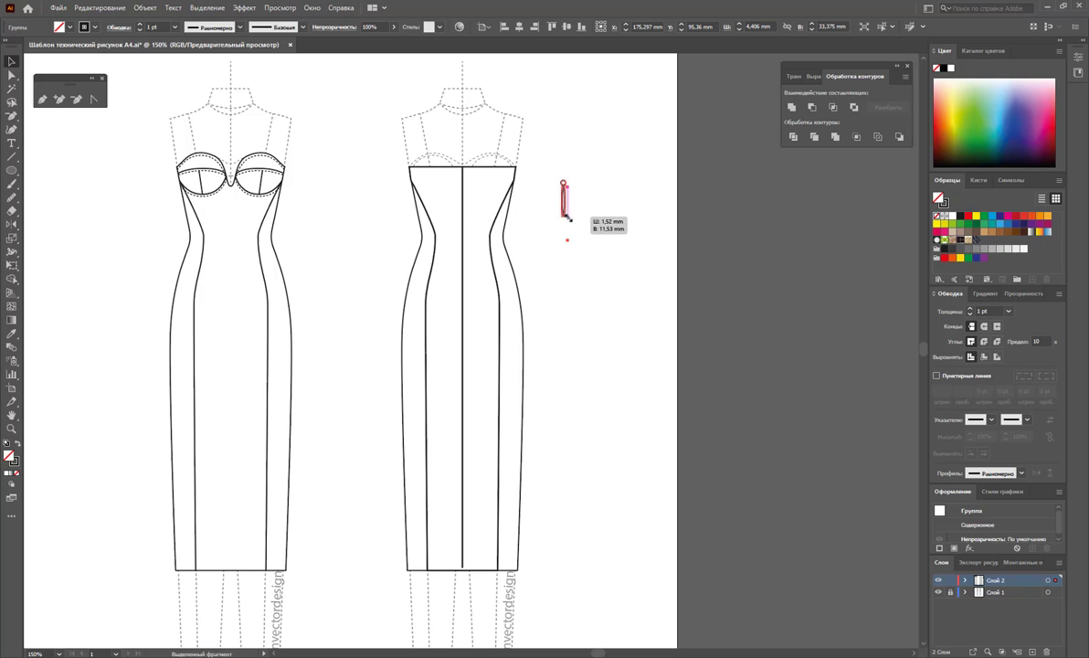
Shrink the zipper pull and place it at the top of the back centre seam.
drag(574, 287, 567, 202)
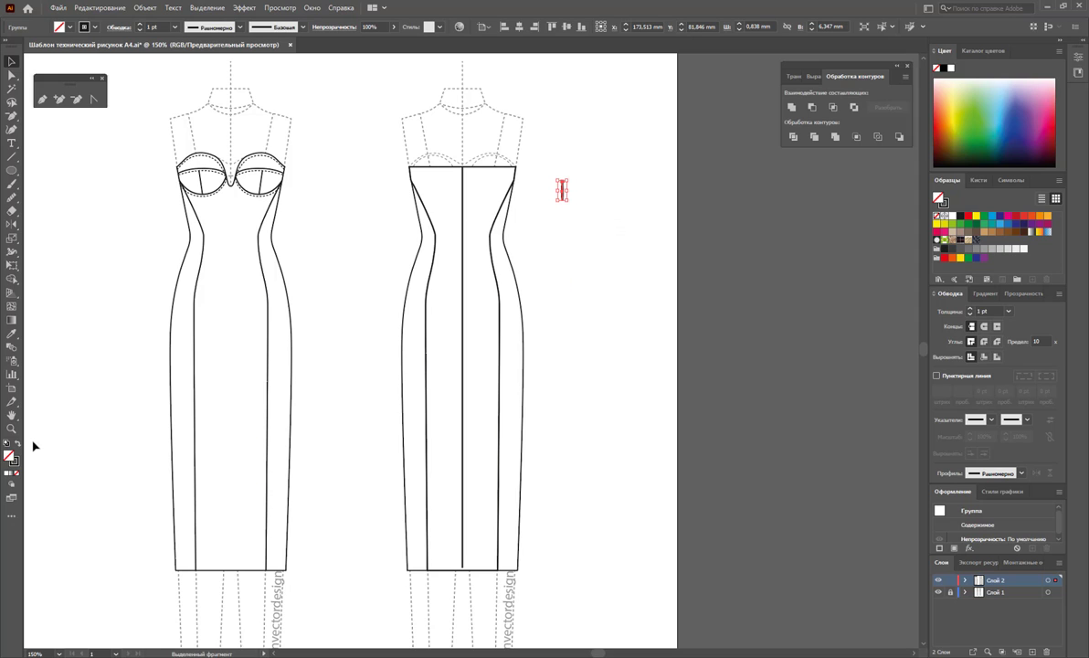
click(610, 305)
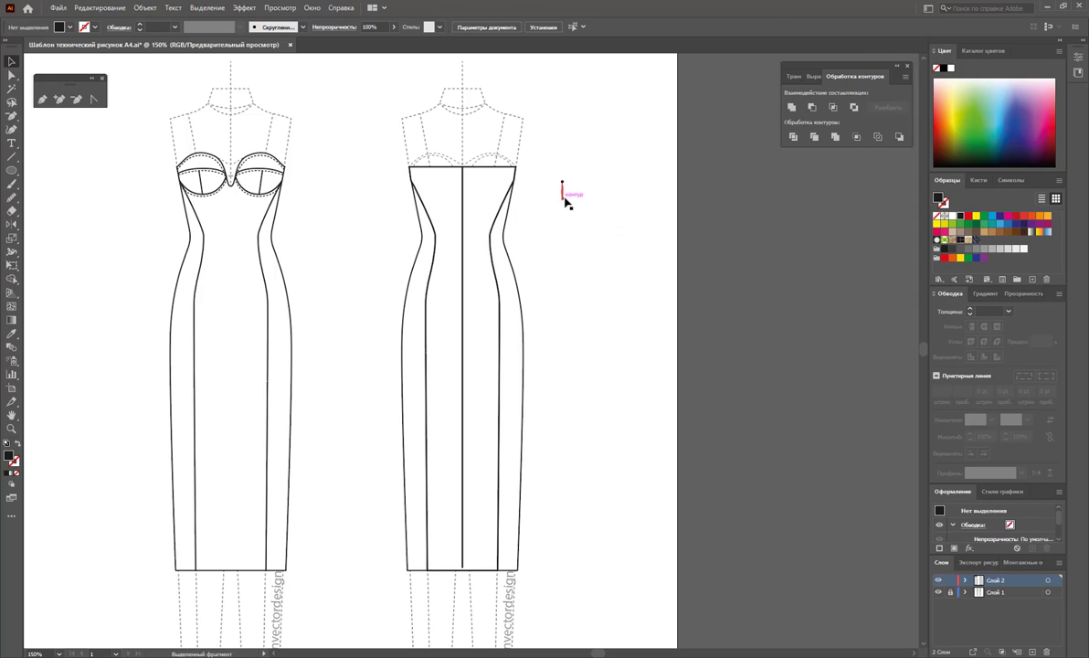
mouse_move(563, 195)
mouse_down()
mouse_move(540, 210)
mouse_move(463, 188)
mouse_up()
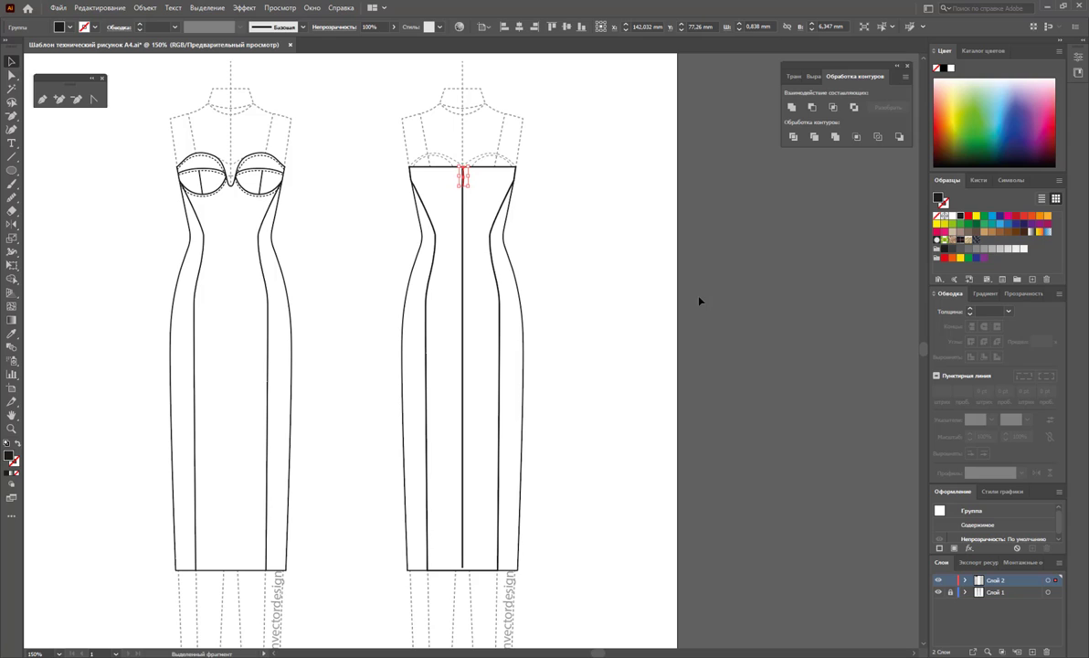
Fill the zipper pull with grey and marquee-select the back-view dress outlines.
click(657, 295)
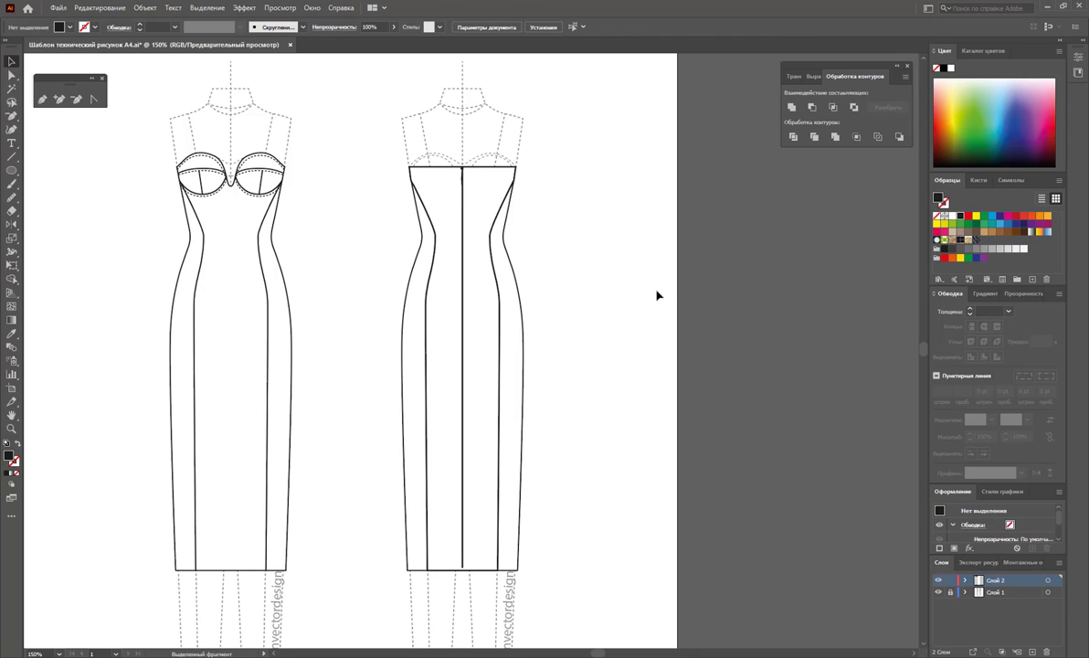
click(461, 172)
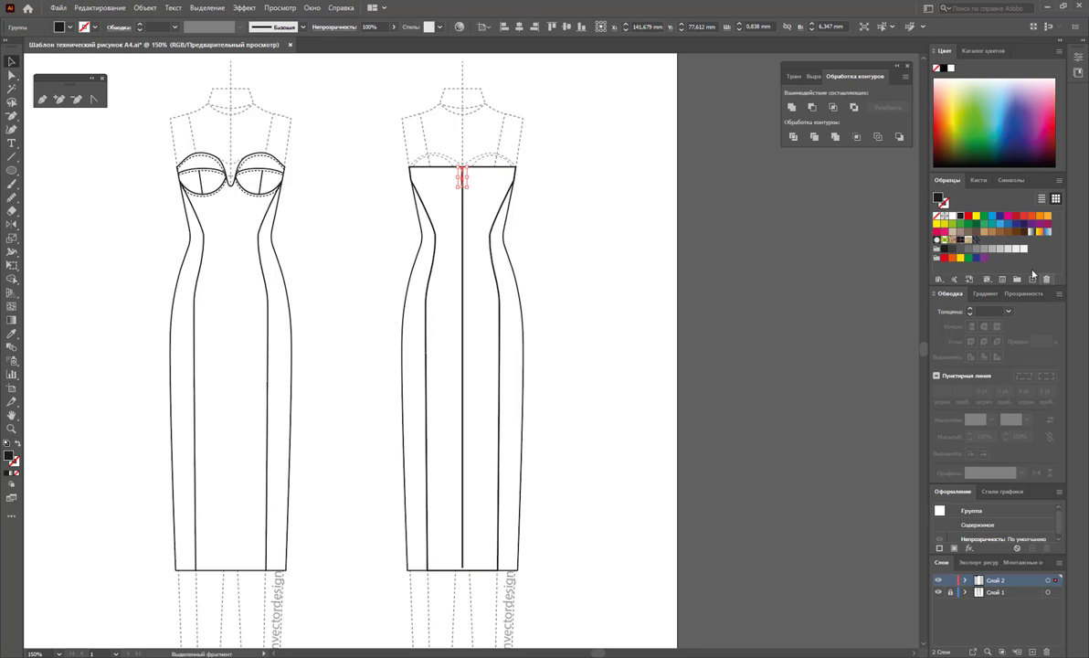
click(643, 291)
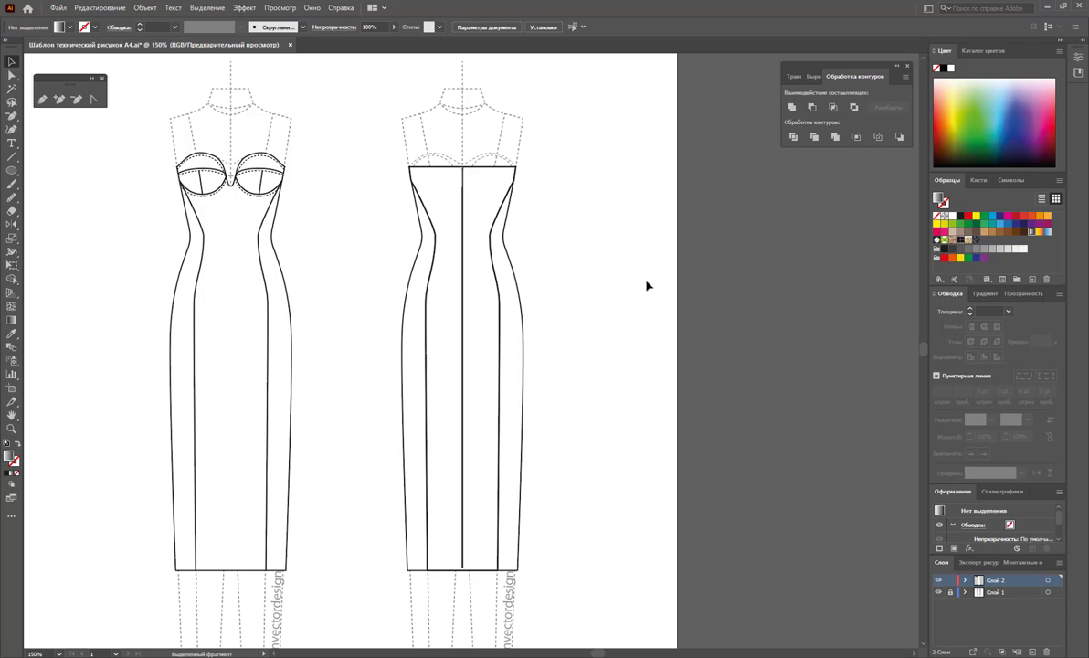
click(464, 176)
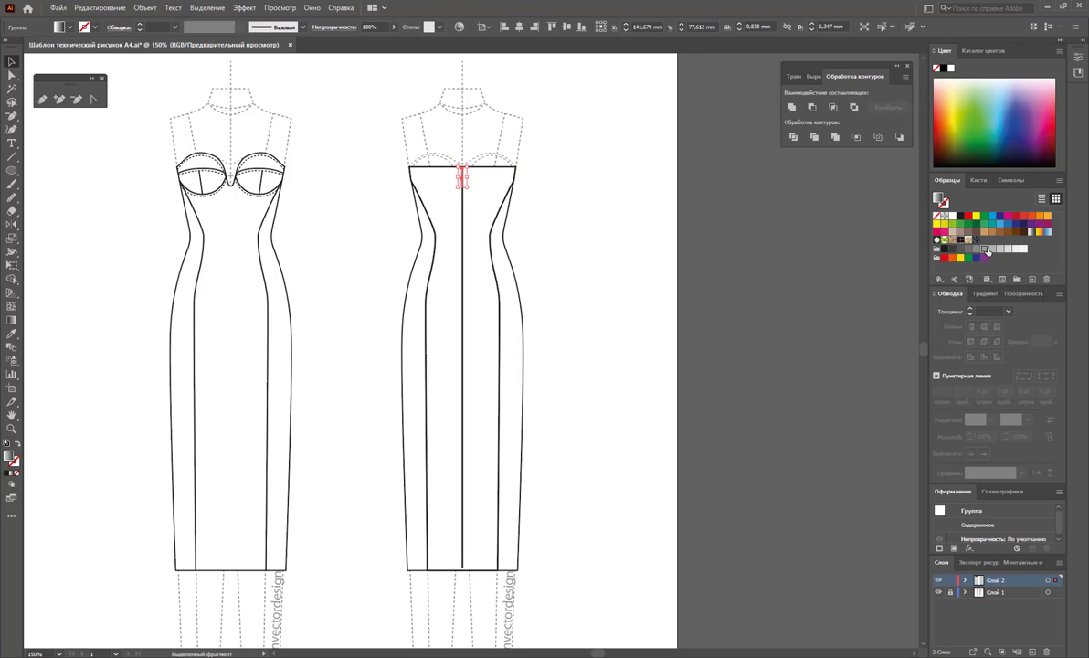
click(605, 269)
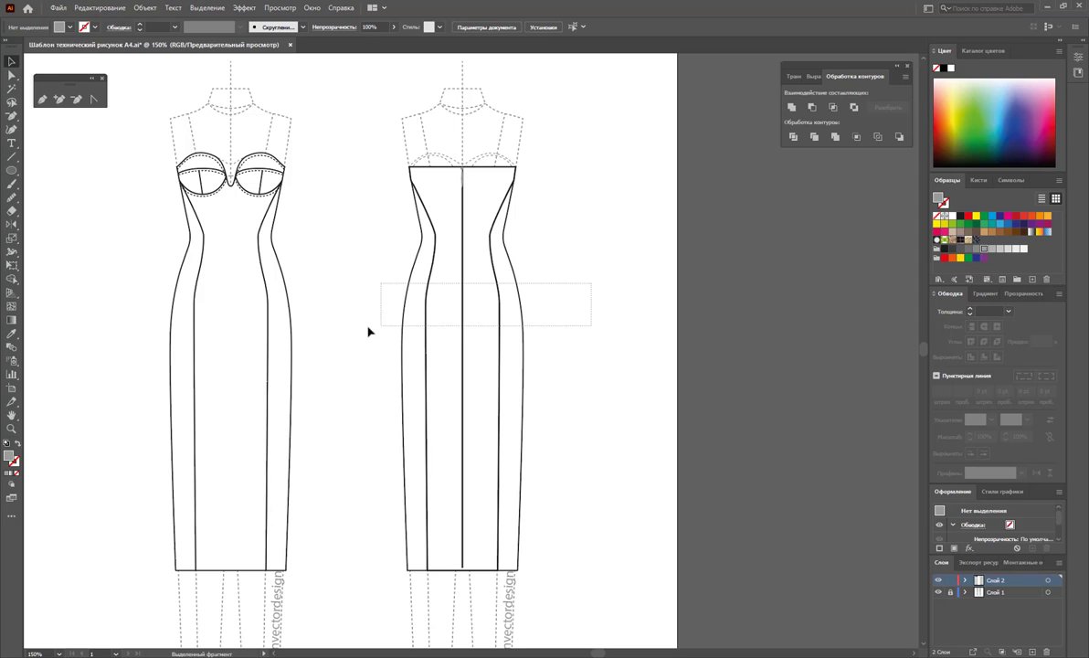
drag(551, 266, 361, 320)
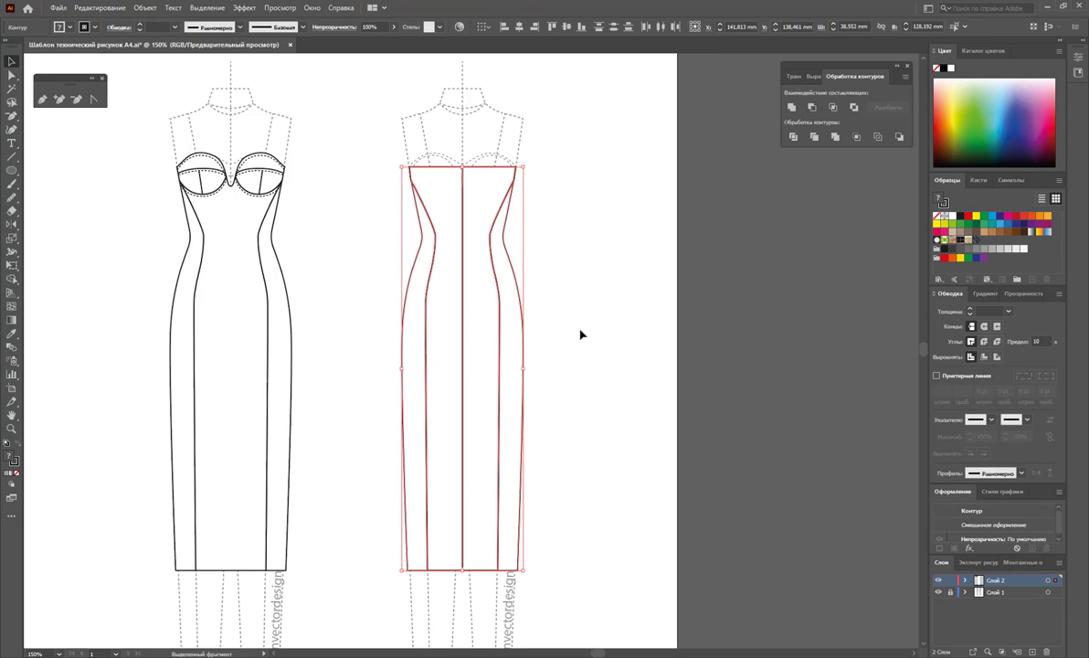
Copy the back-view outline onto the front view and send it to the back.
drag(494, 353, 262, 333)
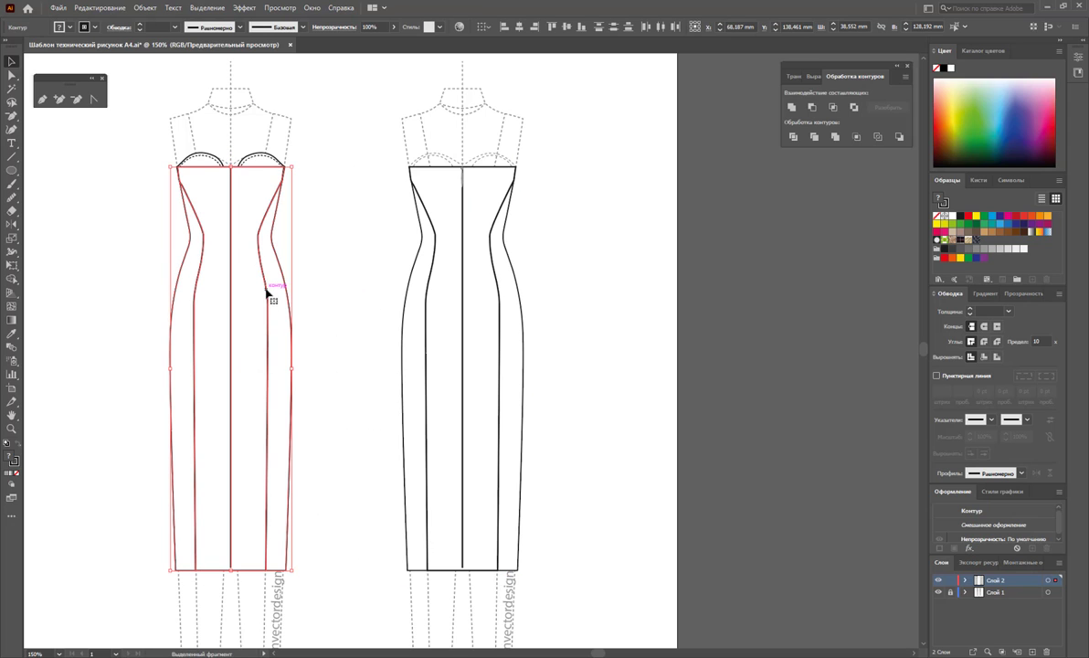
right_click(266, 290)
mouse_move(300, 466)
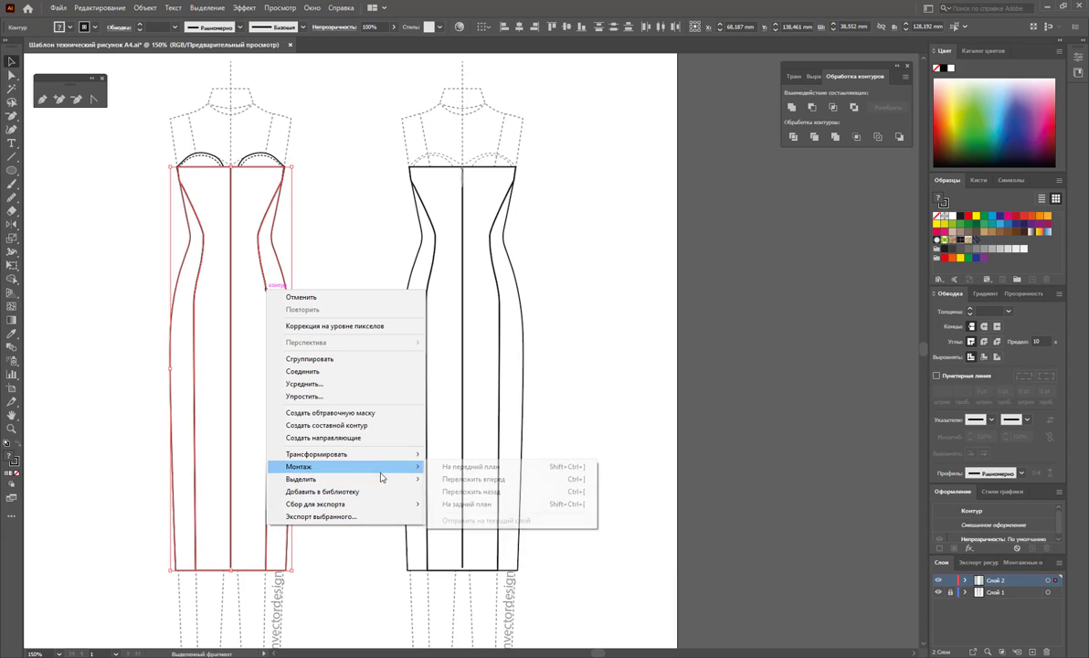
click(463, 504)
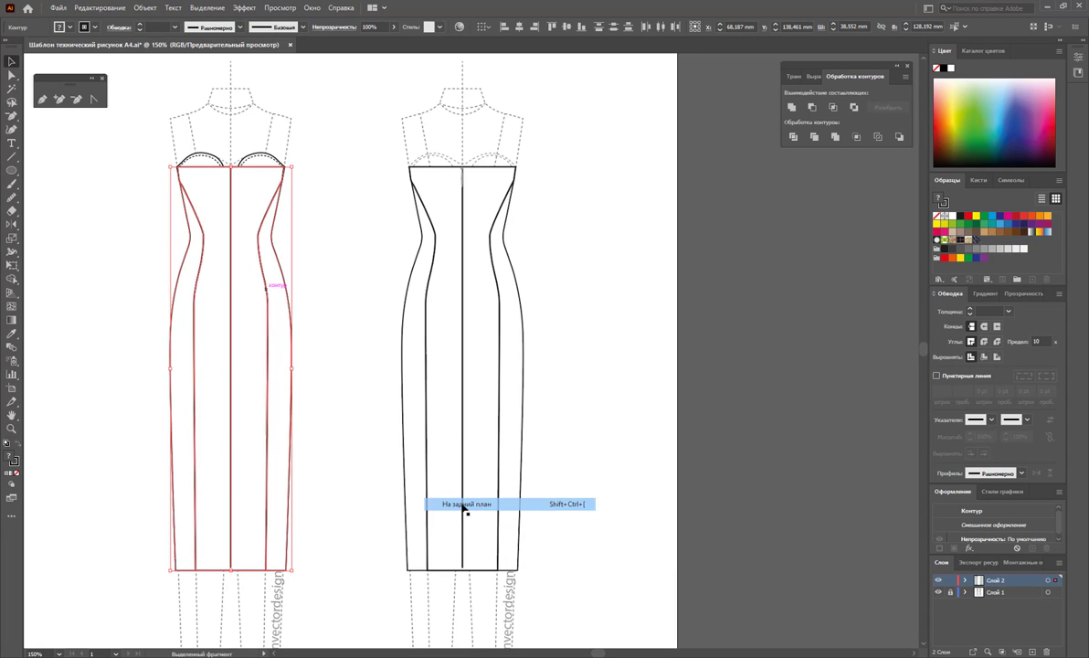
click(579, 451)
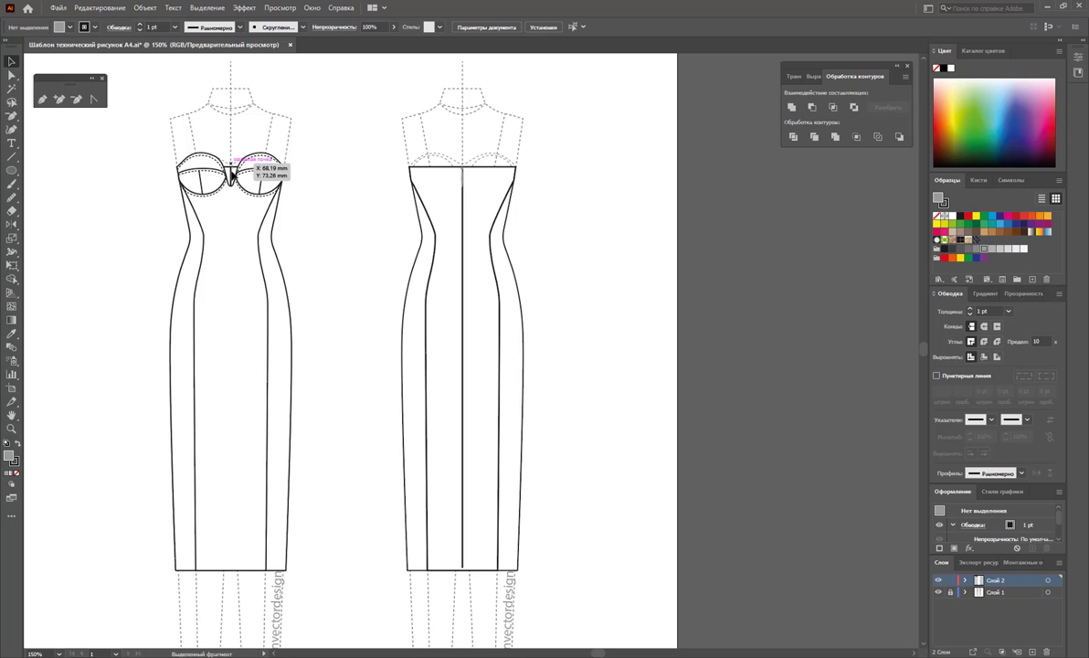
Check the stacking of the front dress body and cups, then select the whole front view.
click(267, 166)
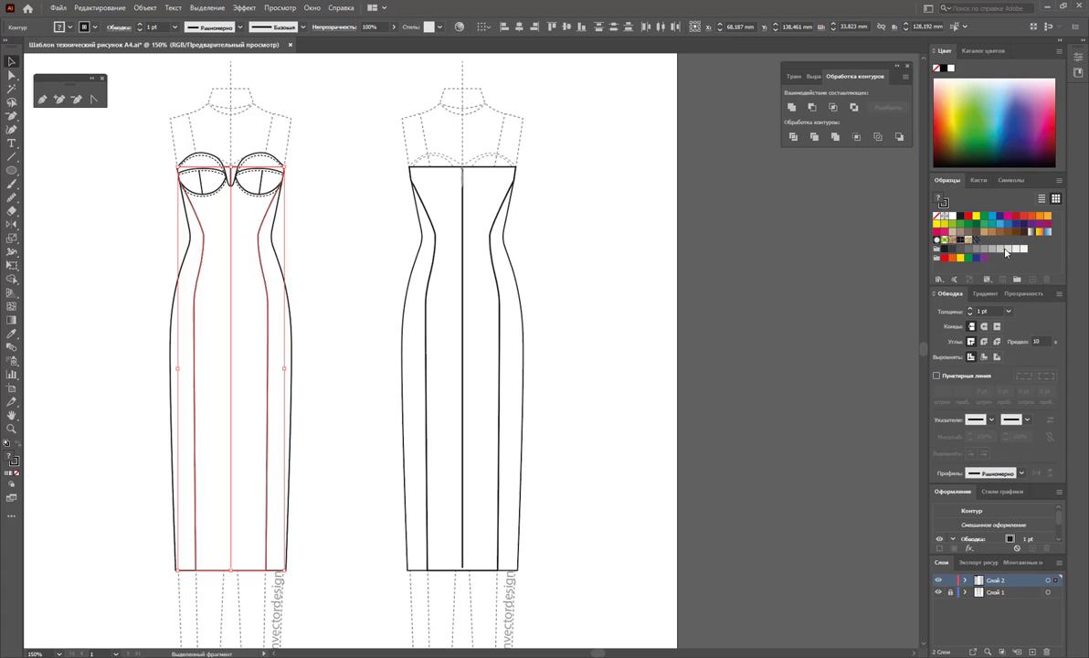
click(614, 299)
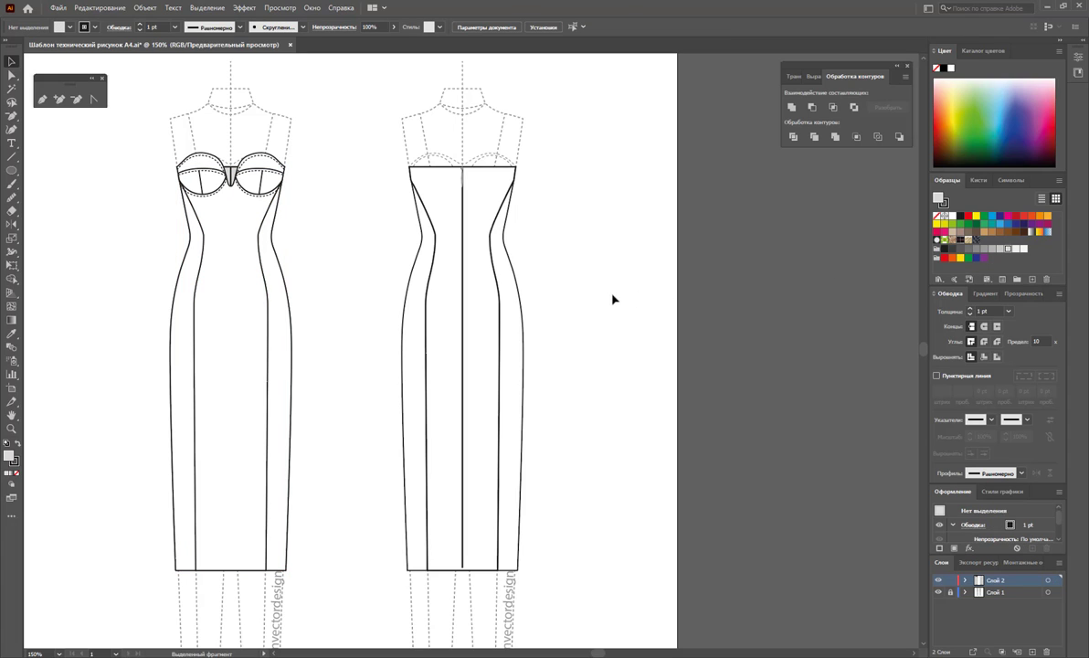
click(252, 168)
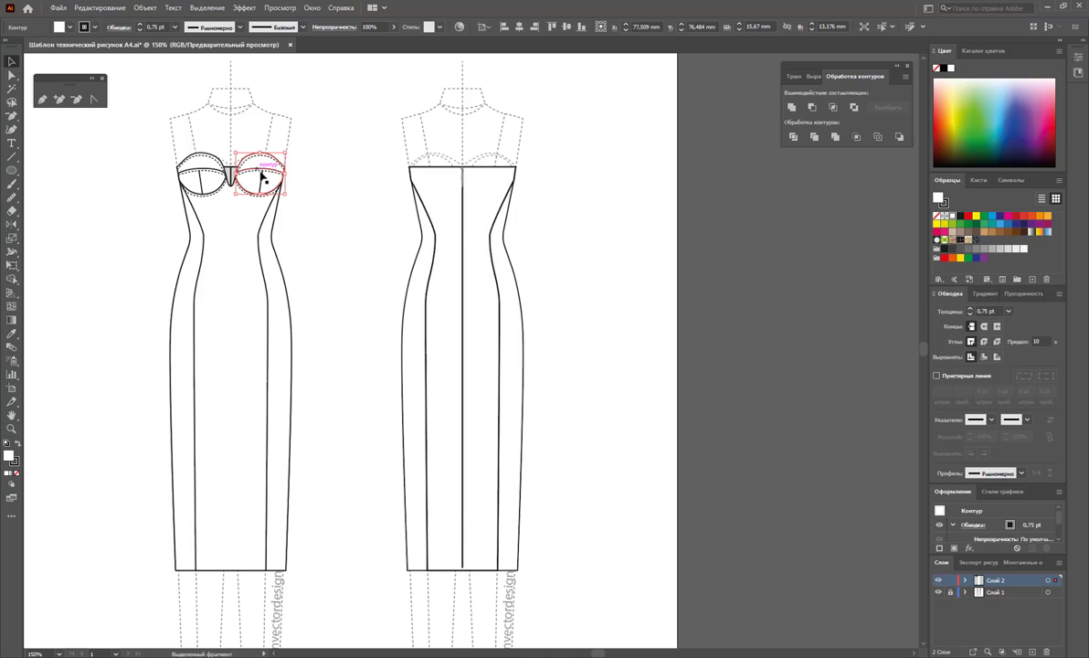
key(ctrl+z)
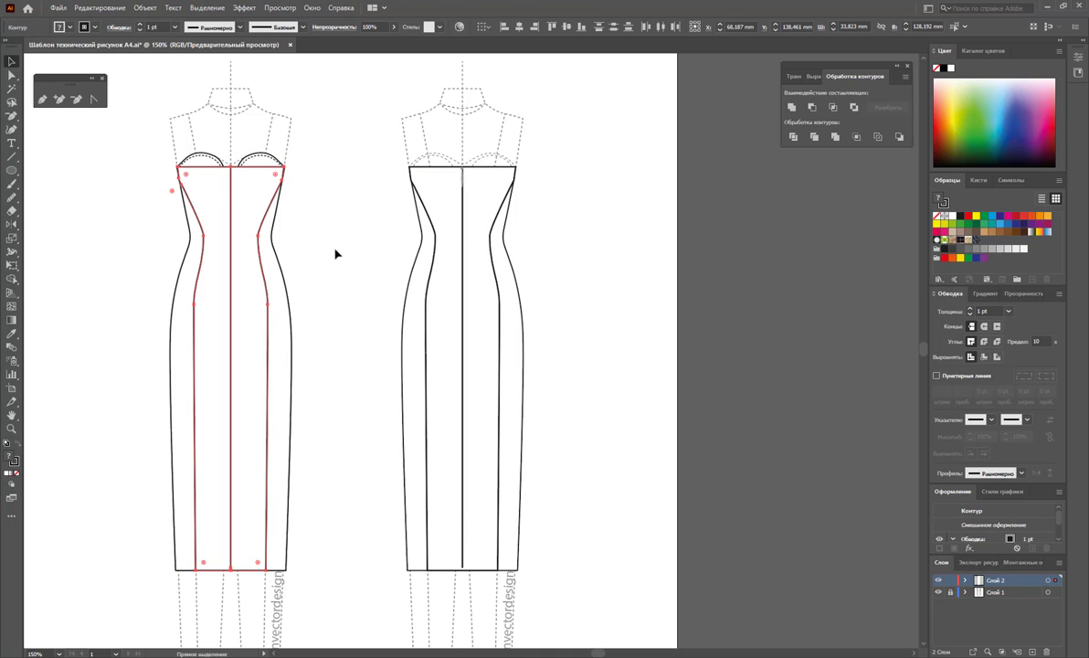
key(ctrl+z)
drag(326, 135, 131, 593)
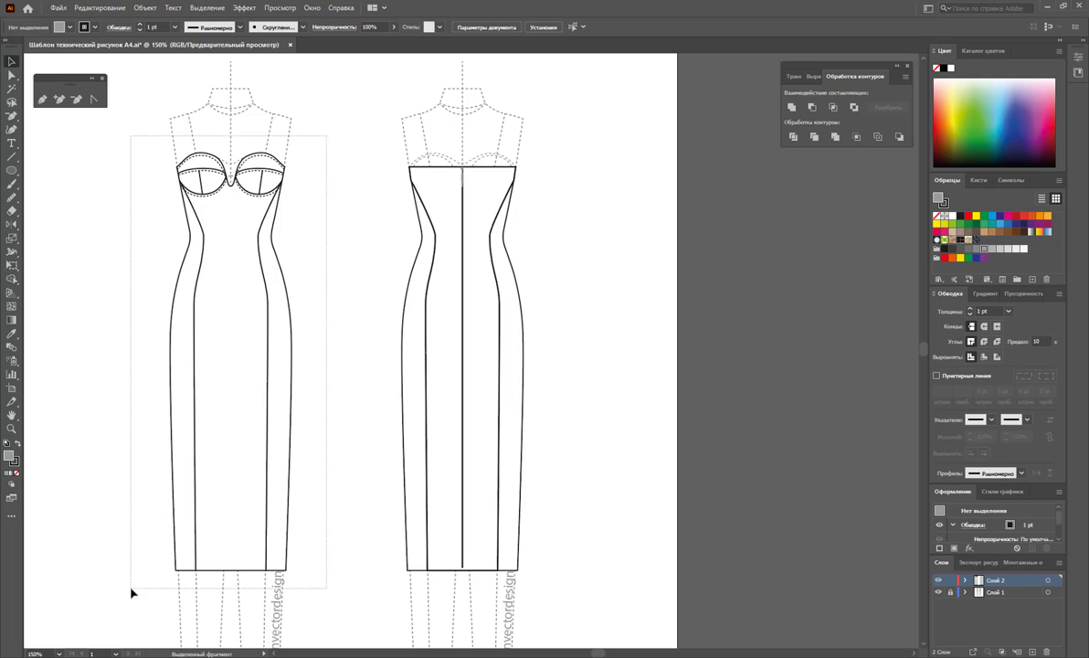
Group the front-view dress pieces and the back-view dress pieces.
right_click(215, 357)
click(245, 422)
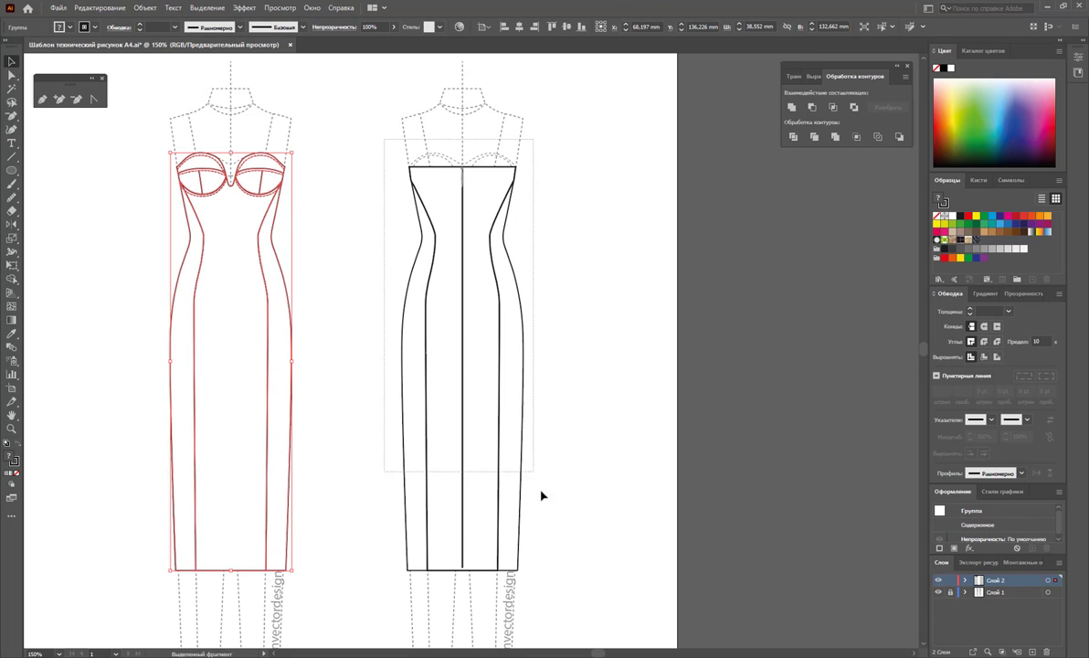
drag(541, 495, 552, 583)
right_click(484, 411)
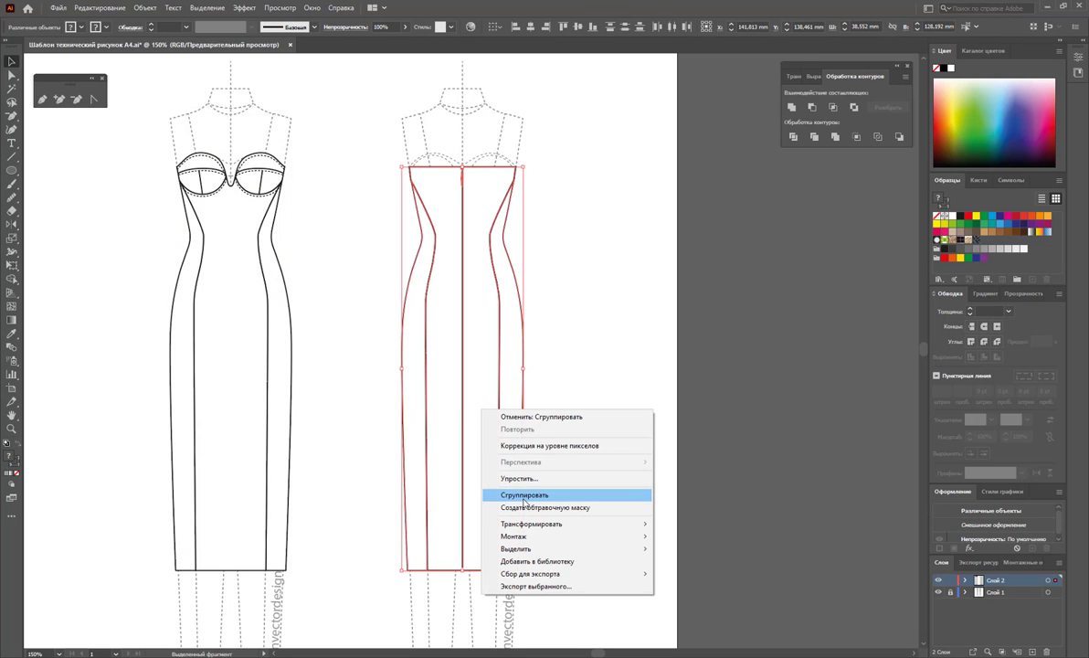
click(649, 311)
Extend the back centre seam's bottom anchor down to the hem.
click(13, 74)
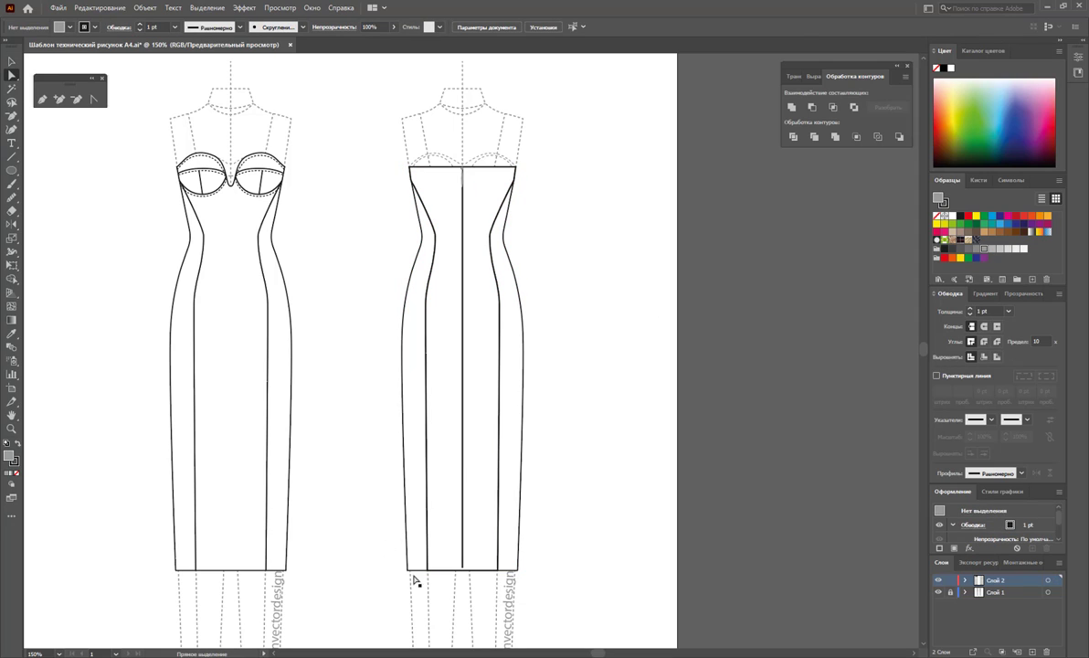
click(462, 570)
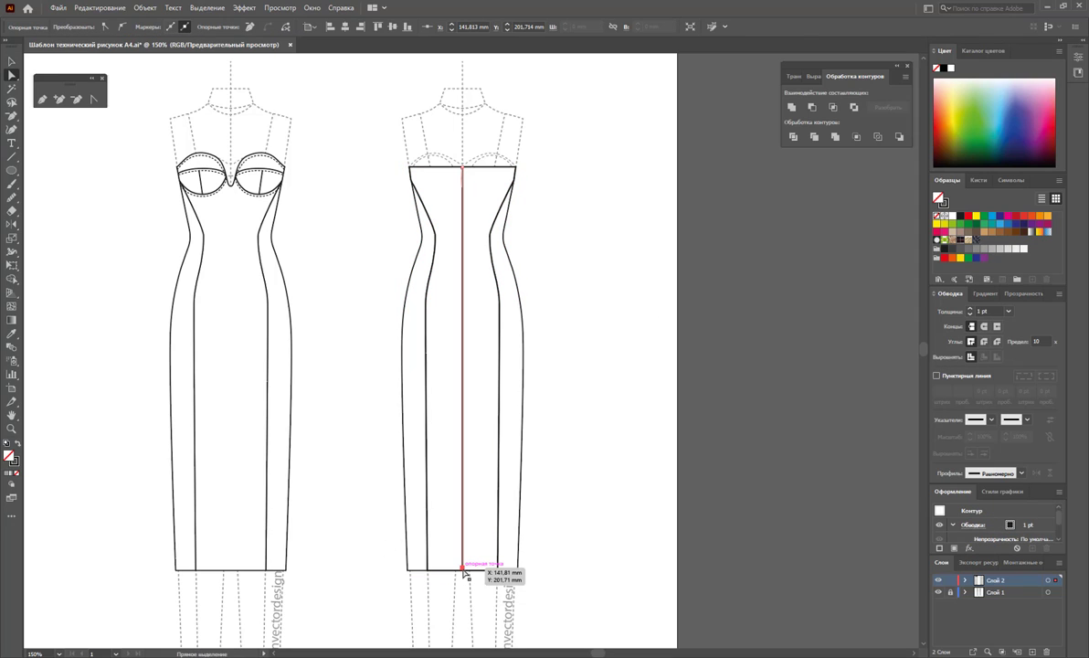
drag(465, 570, 464, 572)
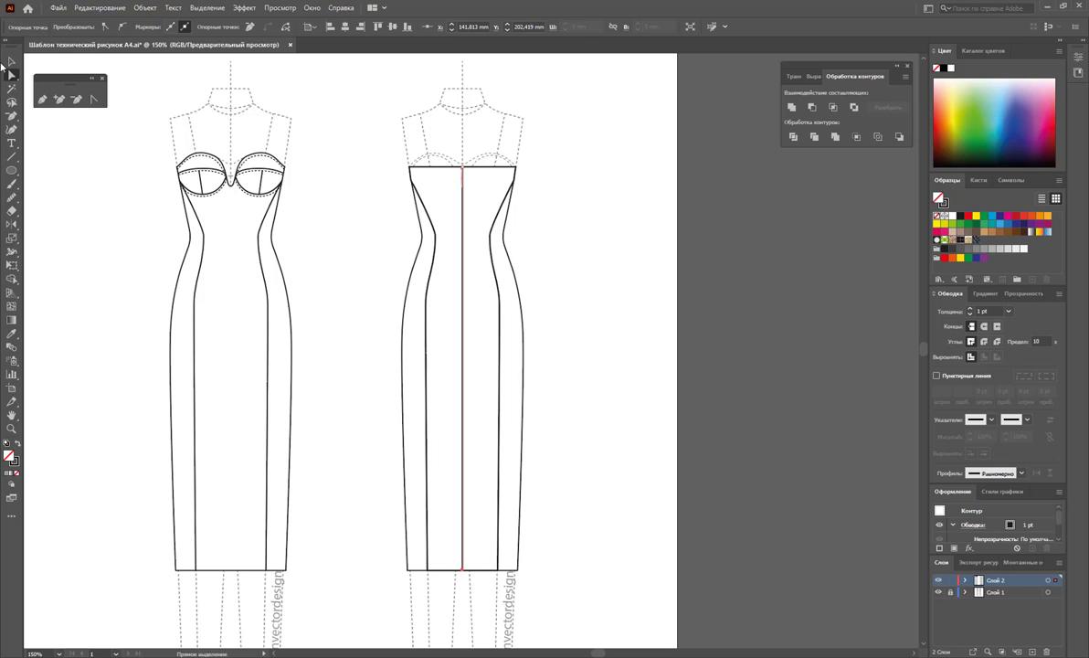
click(13, 62)
Regroup the back view and drag a copy 73.49 mm left over the front dress.
drag(579, 89, 355, 608)
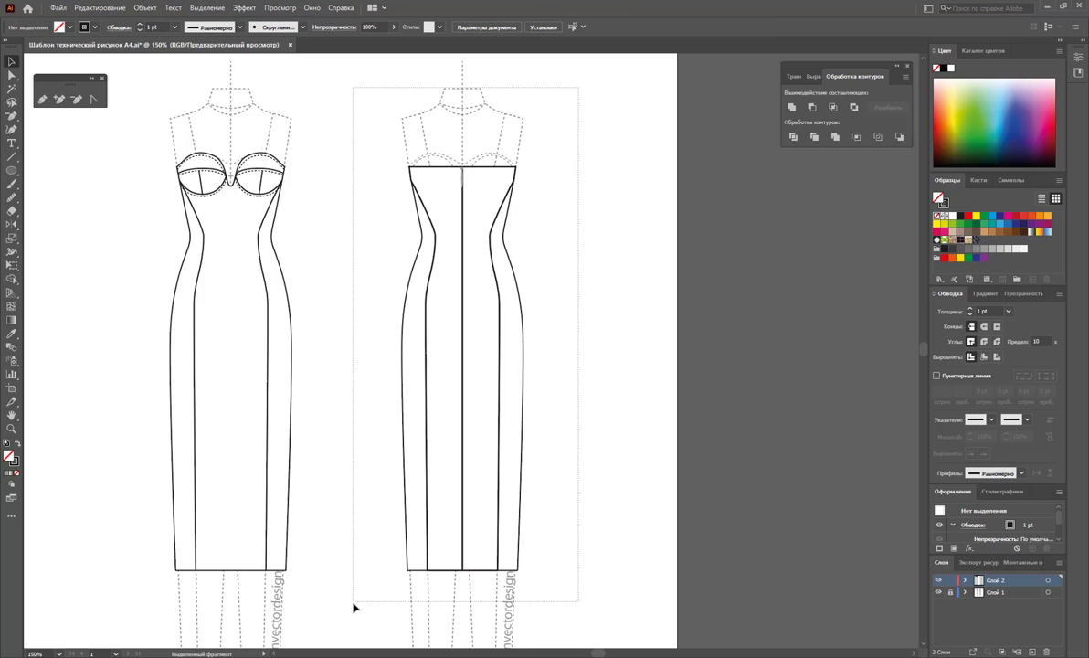
right_click(514, 402)
click(517, 482)
click(528, 406)
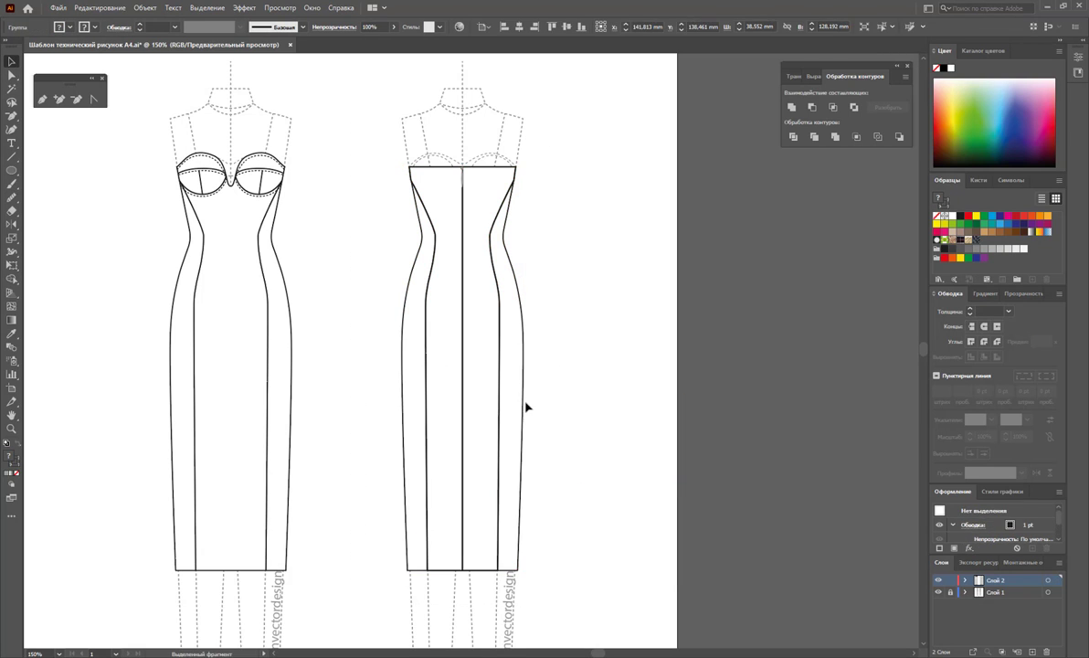
drag(524, 400, 291, 417)
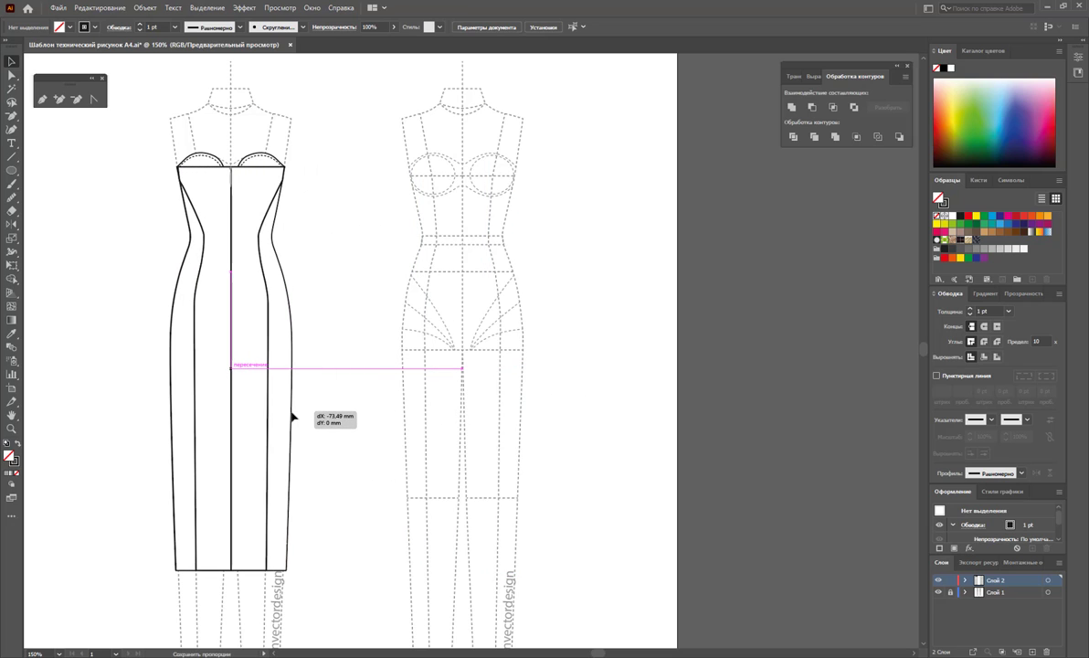
Send the back-view dress copy behind the front view.
right_click(272, 340)
mouse_move(304, 475)
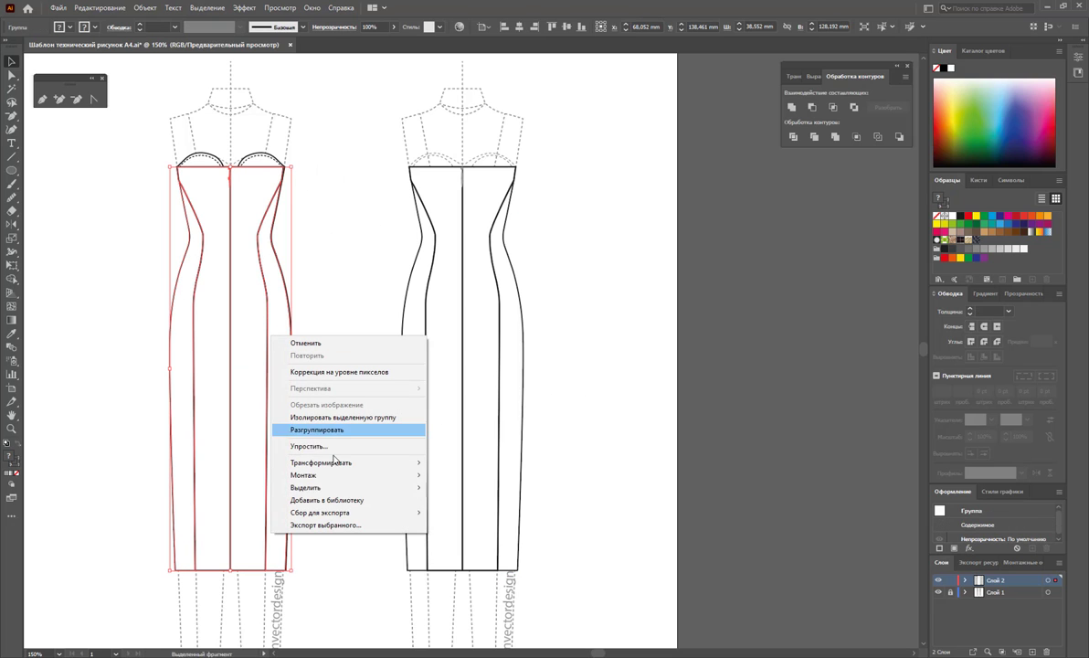
click(468, 513)
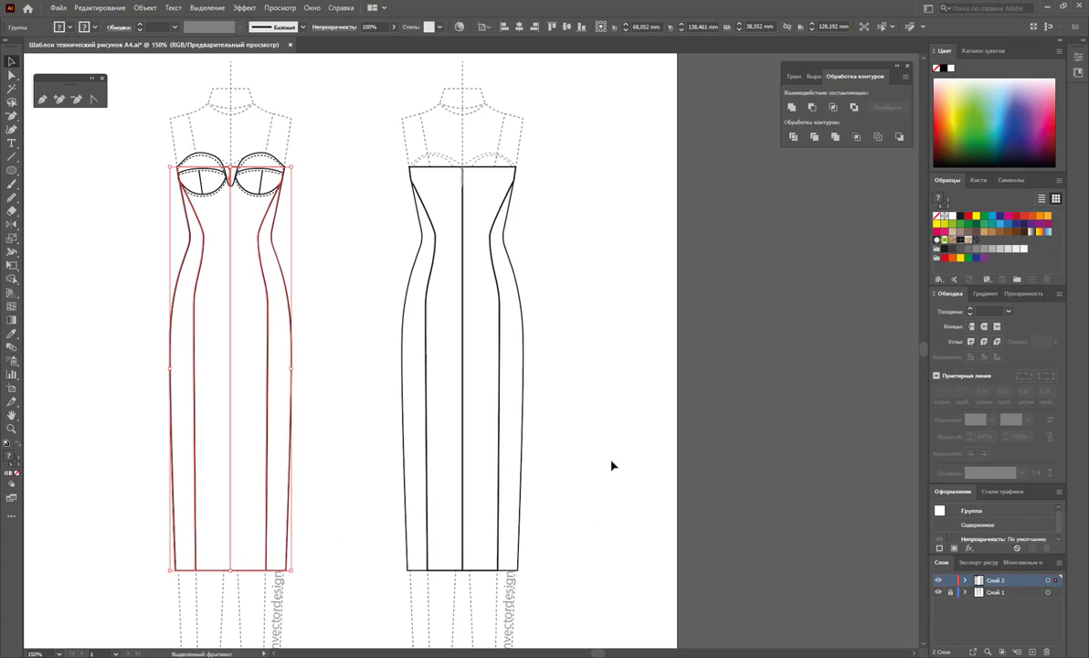
click(611, 463)
Duplicate the bust cups onto the back view's top edge and send them behind it.
drag(271, 172, 500, 201)
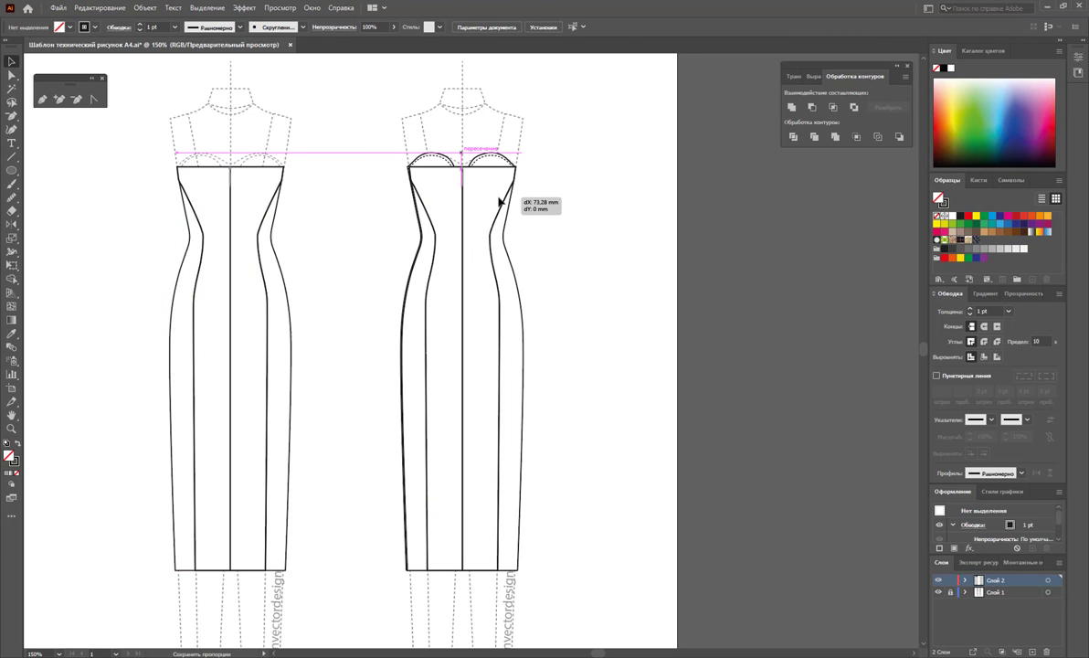
drag(499, 199, 501, 200)
key(ctrl+shift+bracketleft)
click(587, 256)
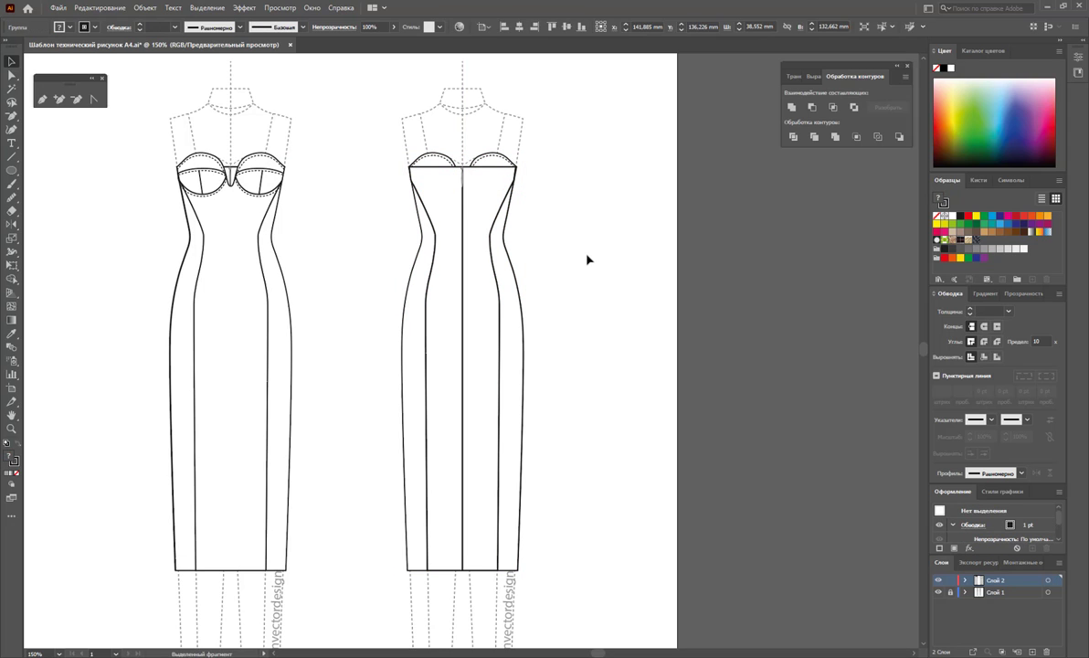
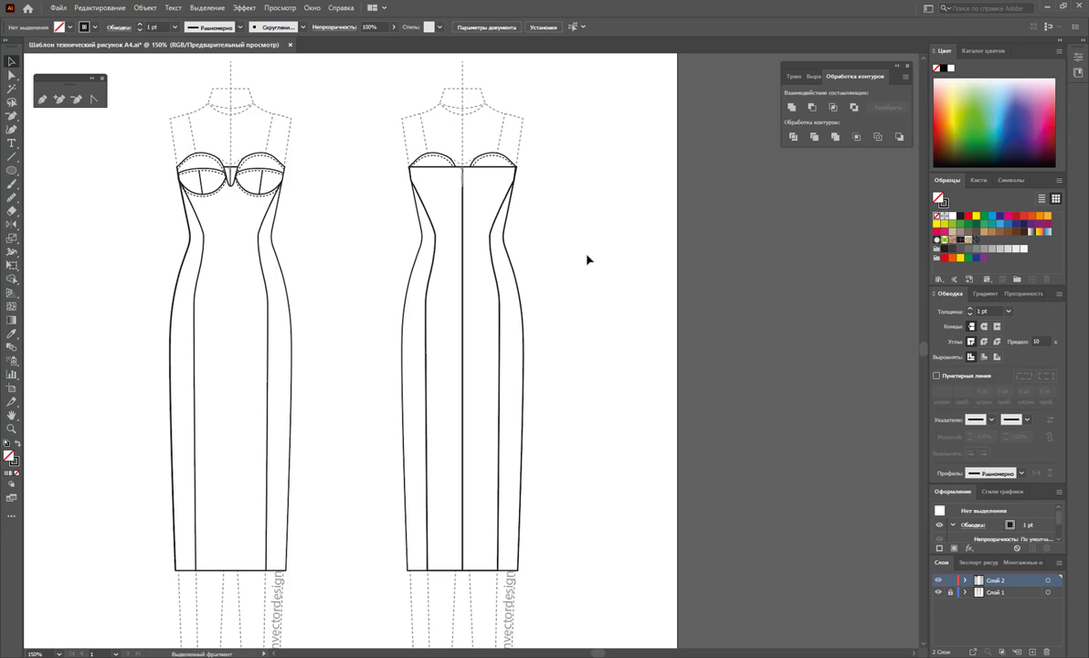
Zoom out, select the front-view dress and Alt-drag a copy right of the A4 artboard.
key(z)
alt+click(636, 318)
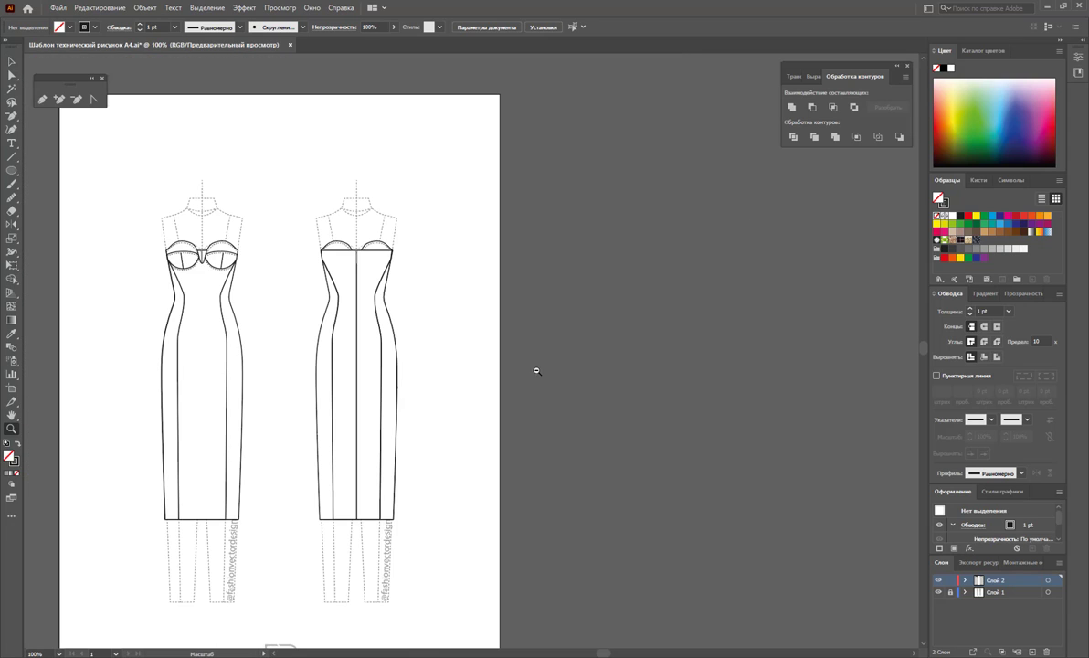
scroll(563, 292, down, 1)
click(15, 73)
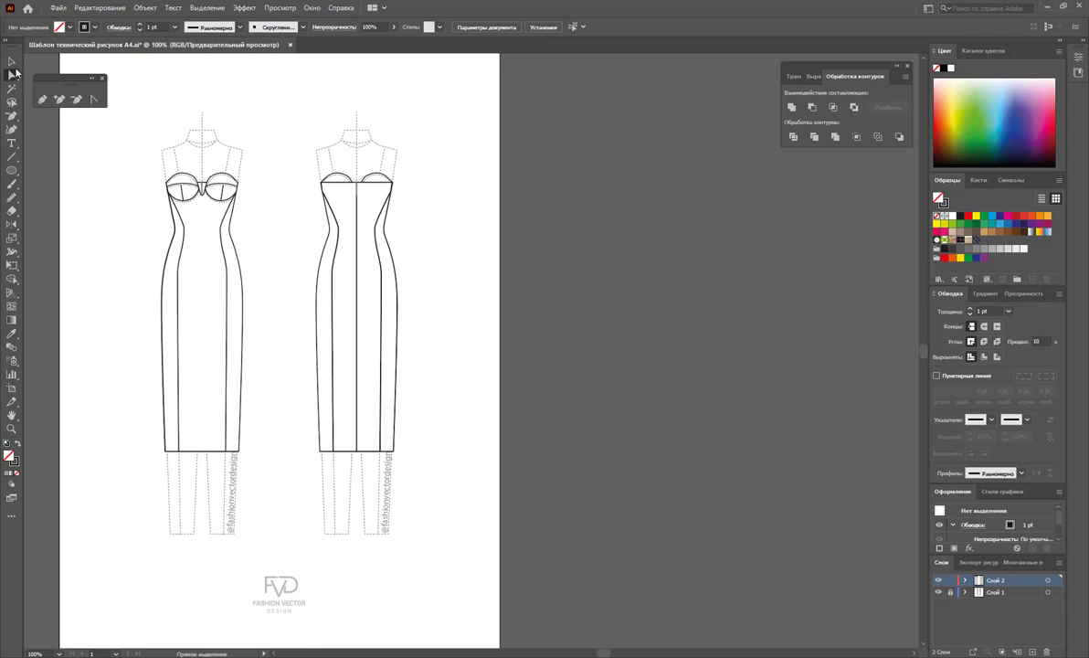
click(11, 60)
drag(137, 137, 270, 444)
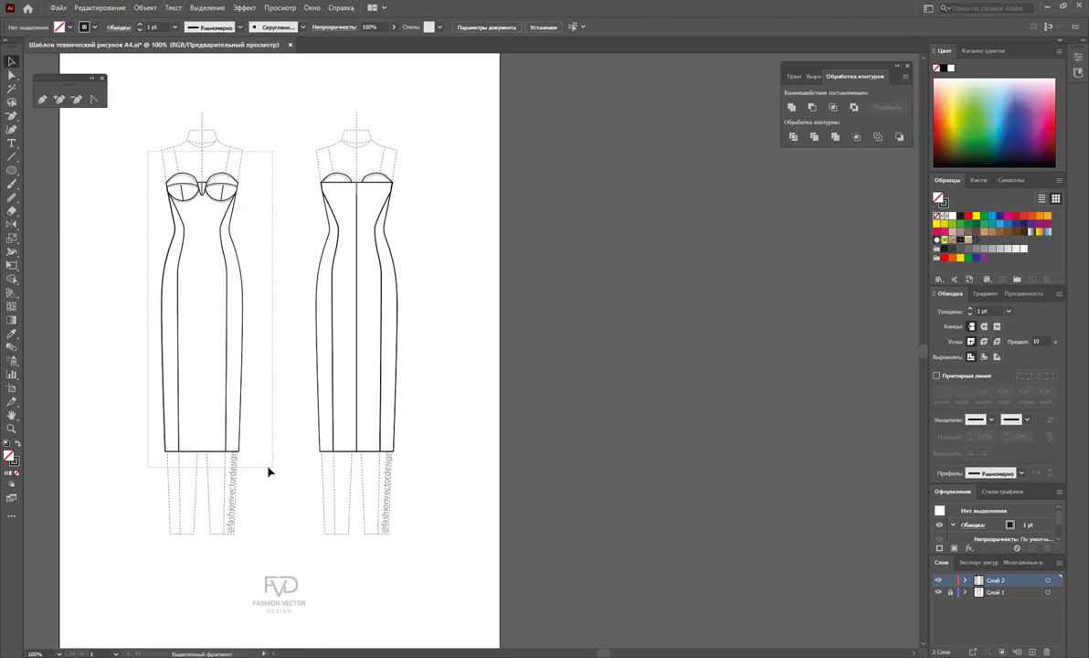
mouse_move(227, 344)
mouse_down()
mouse_move(571, 316)
mouse_move(606, 303)
mouse_up()
click(906, 617)
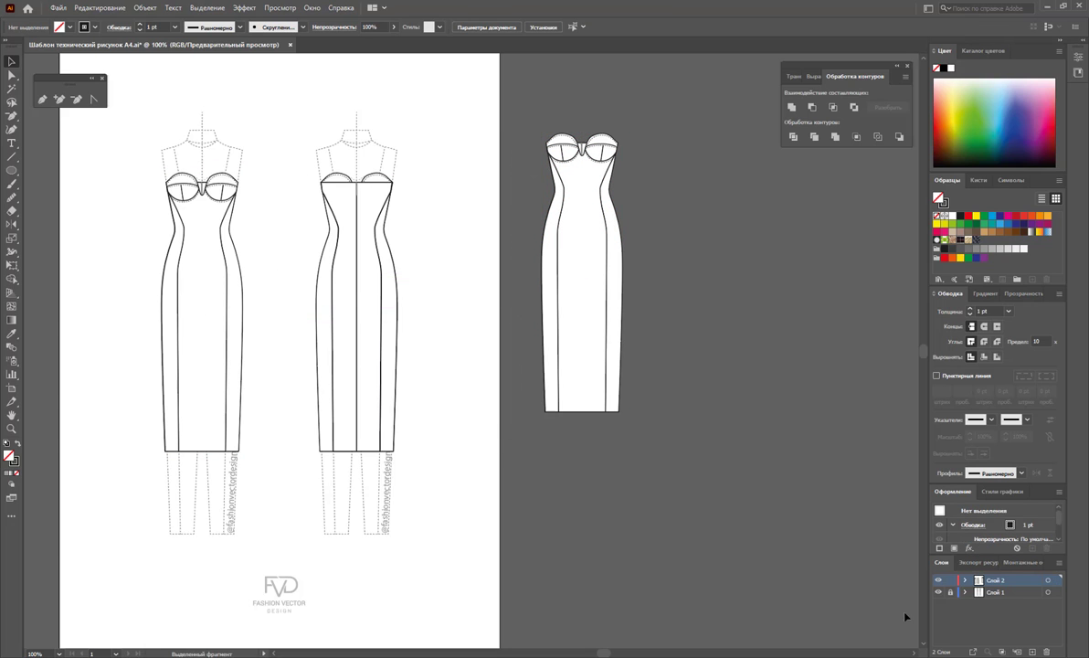
scroll(617, 396, right, 2)
scroll(617, 396, right, 1)
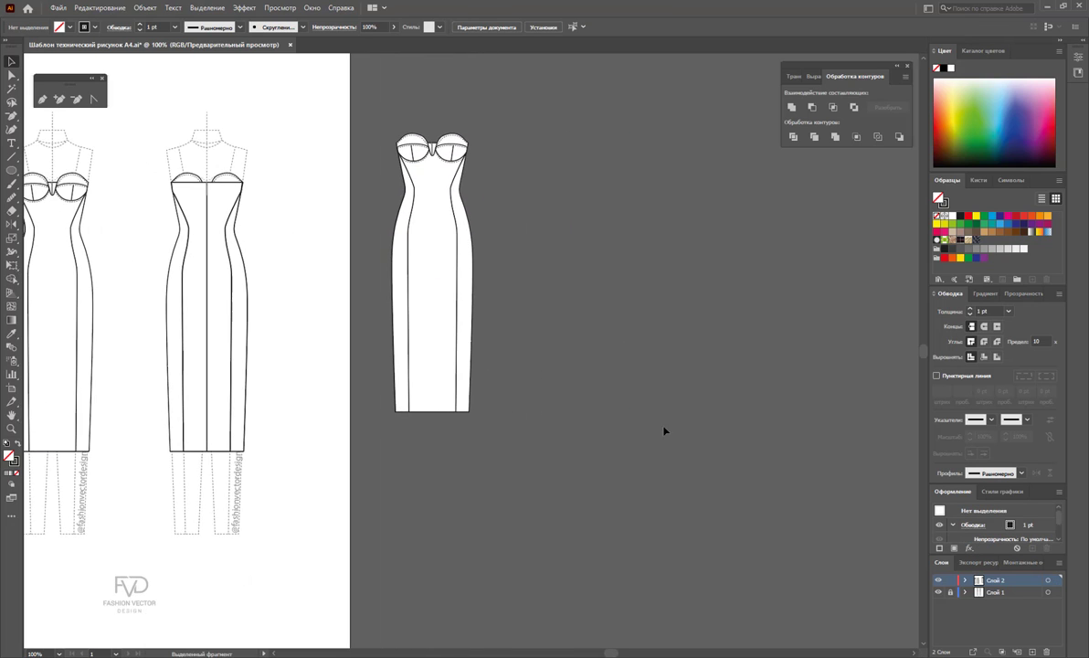
scroll(617, 396, up, 1)
Draw a landscape artboard, about 202 × 153 mm, around the copied dress.
click(12, 390)
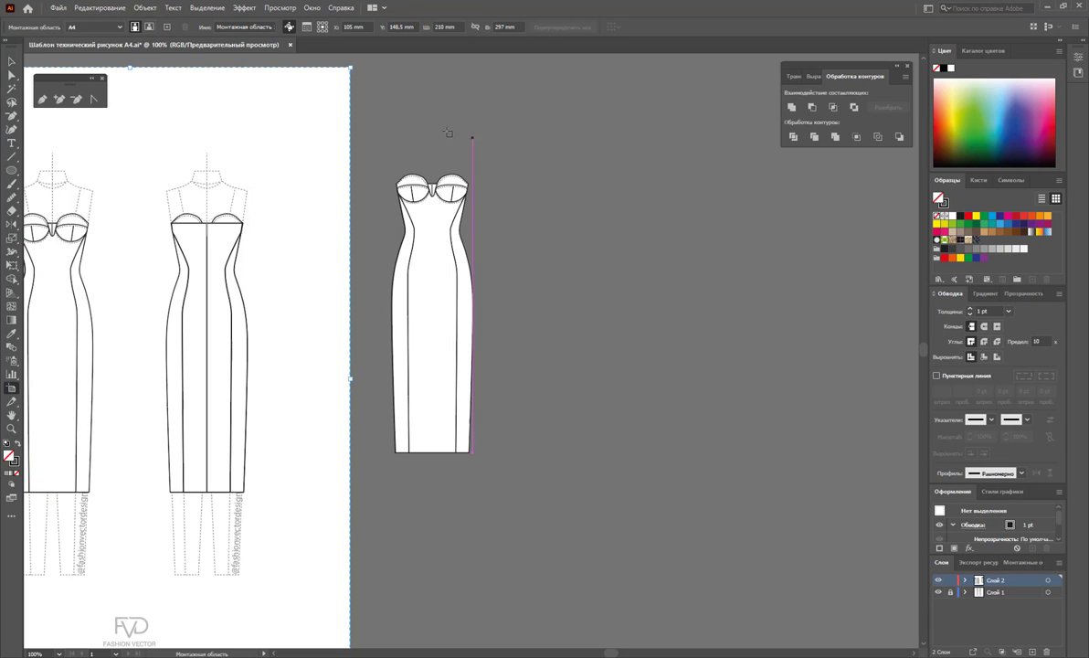
drag(364, 160, 797, 469)
click(10, 57)
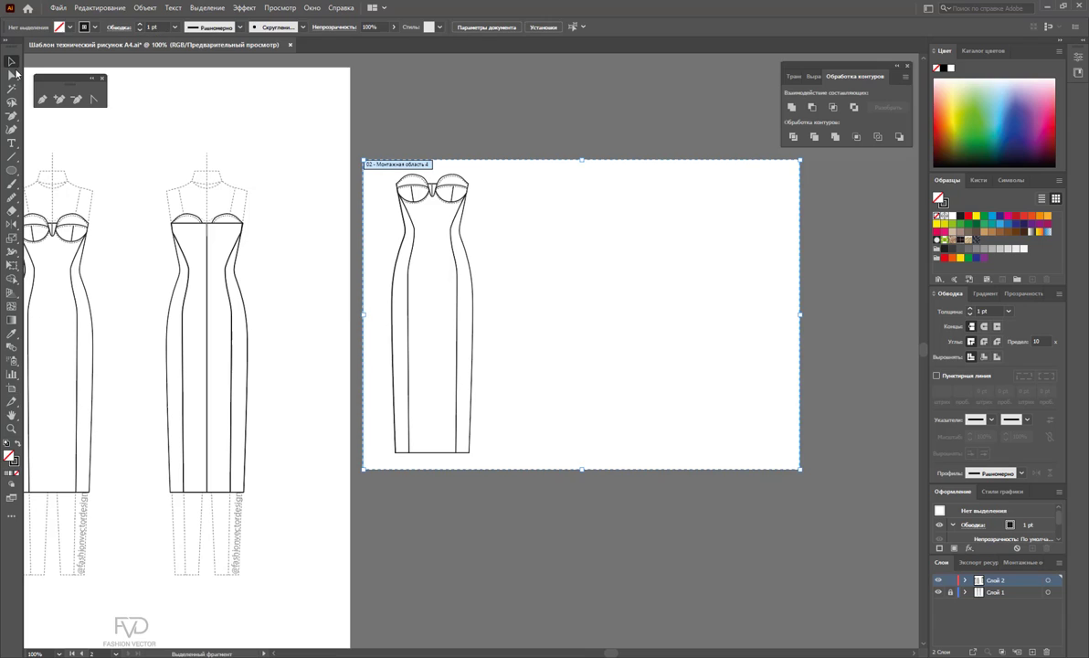
click(469, 264)
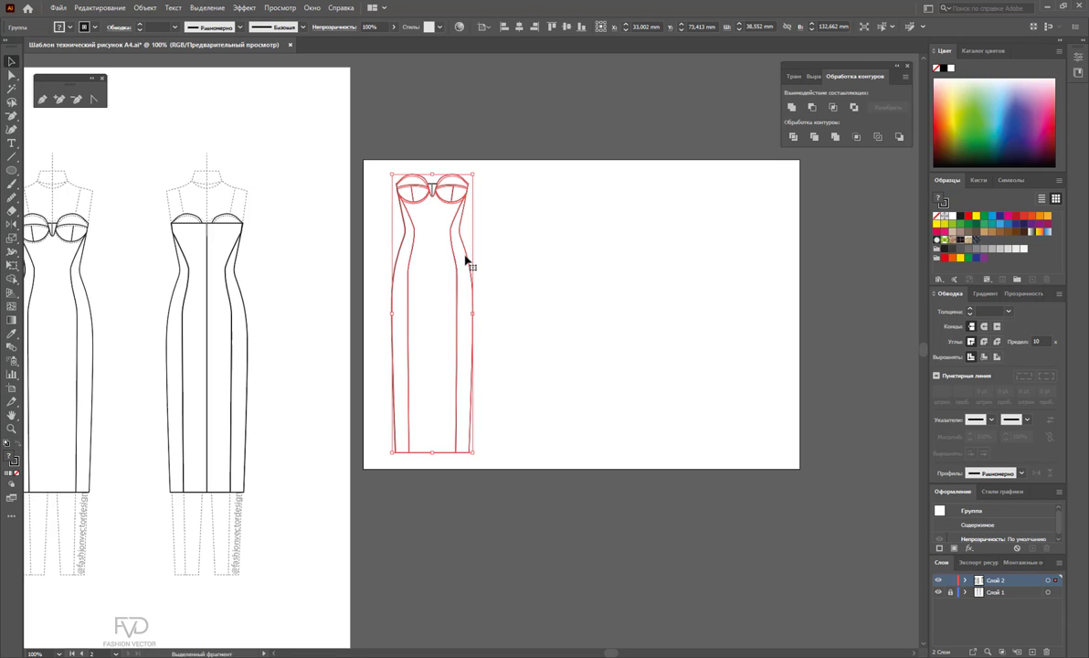
click(500, 244)
click(12, 75)
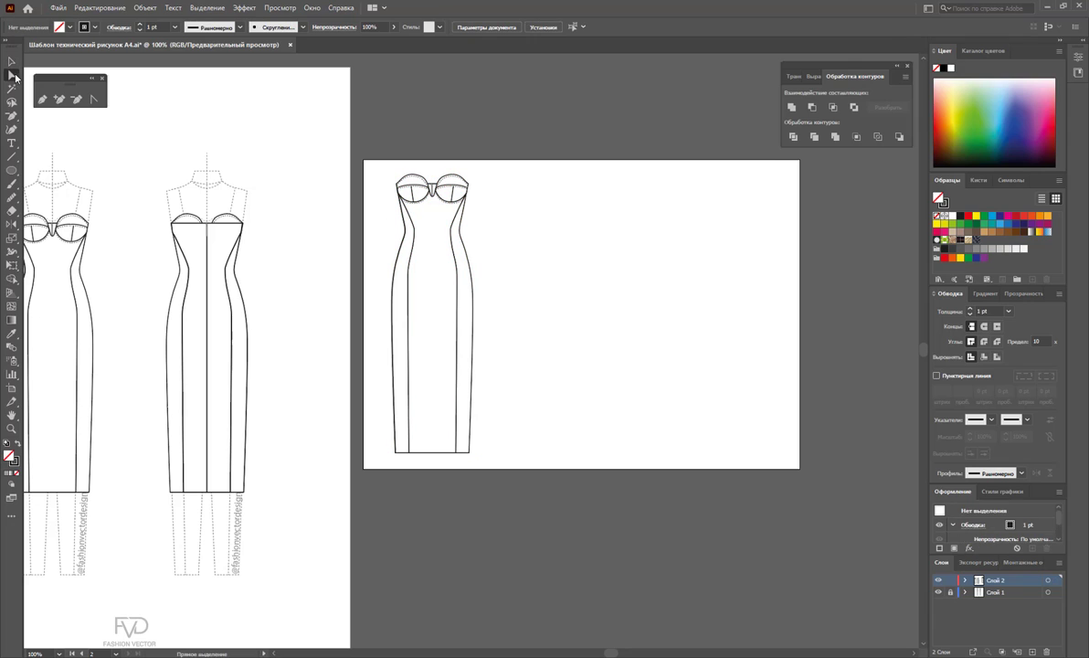
click(460, 305)
Fill the copied dress's side panels black and its centre panel beige.
shift+click(394, 306)
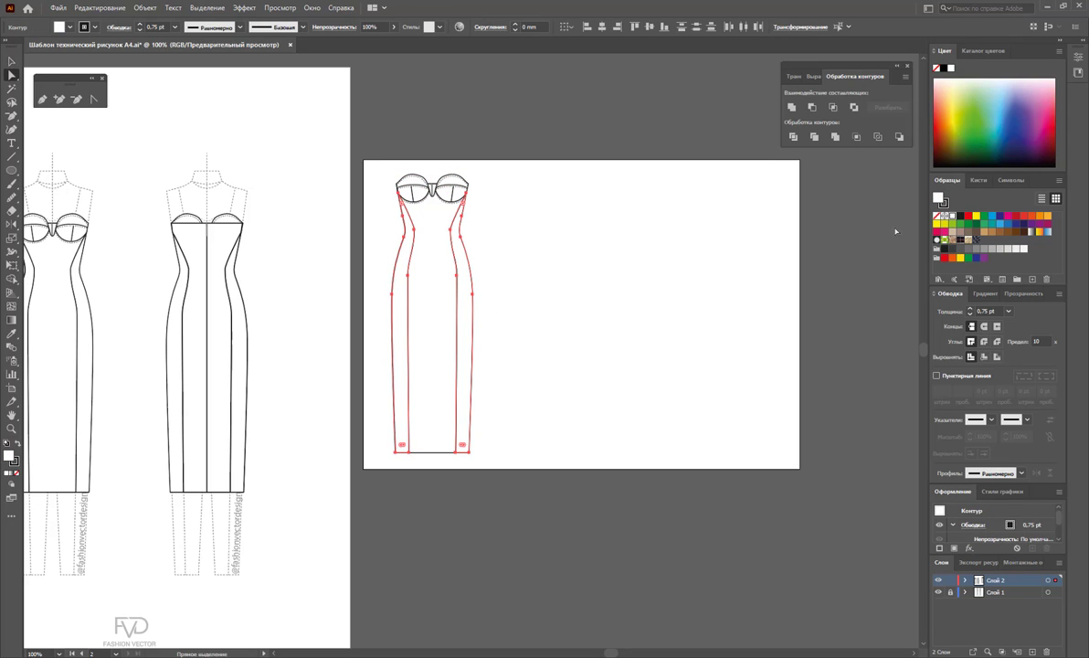
click(960, 216)
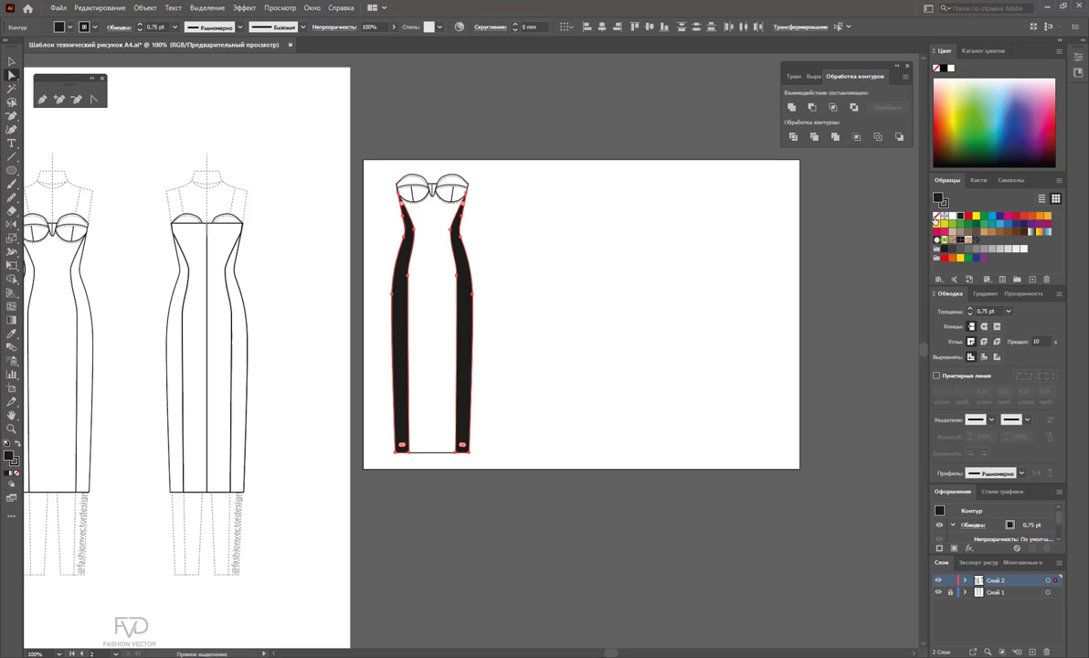
click(430, 245)
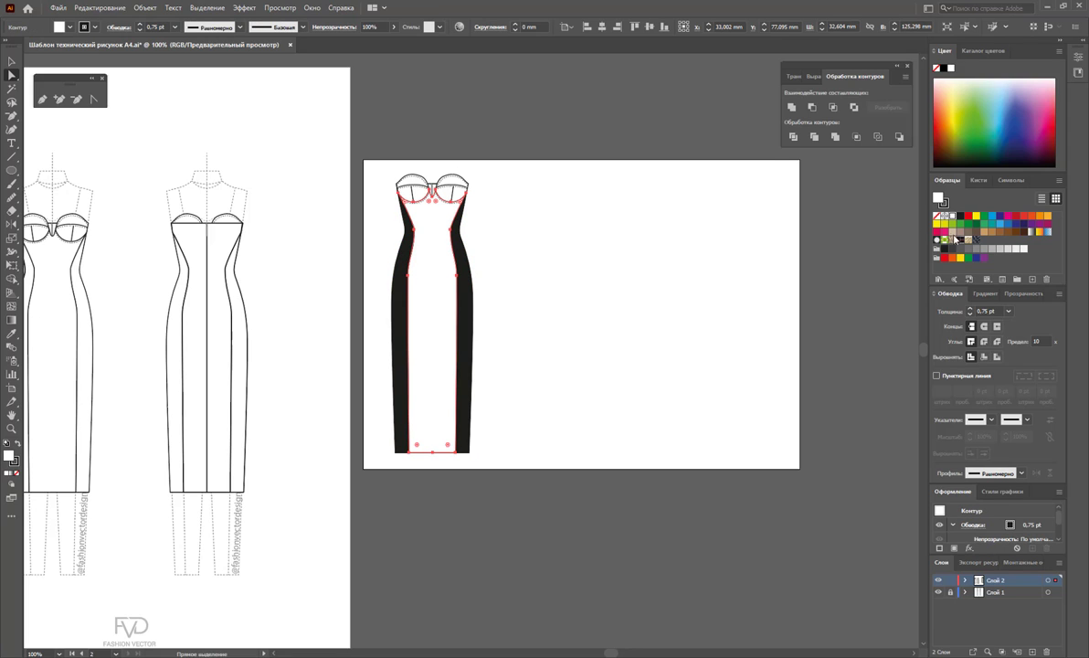
click(953, 234)
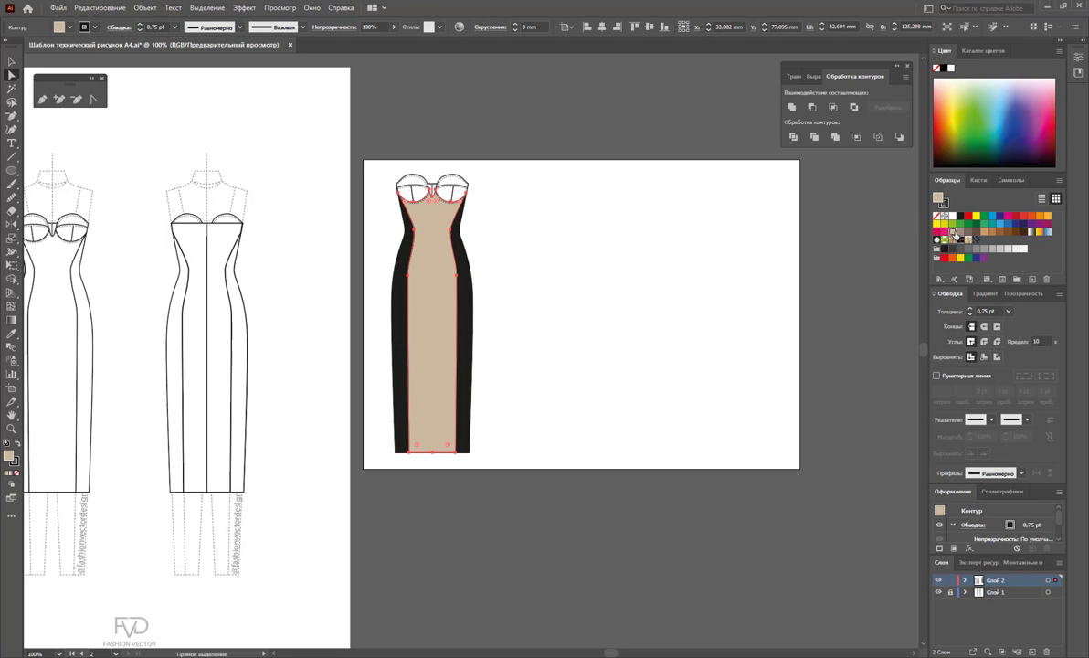
click(594, 258)
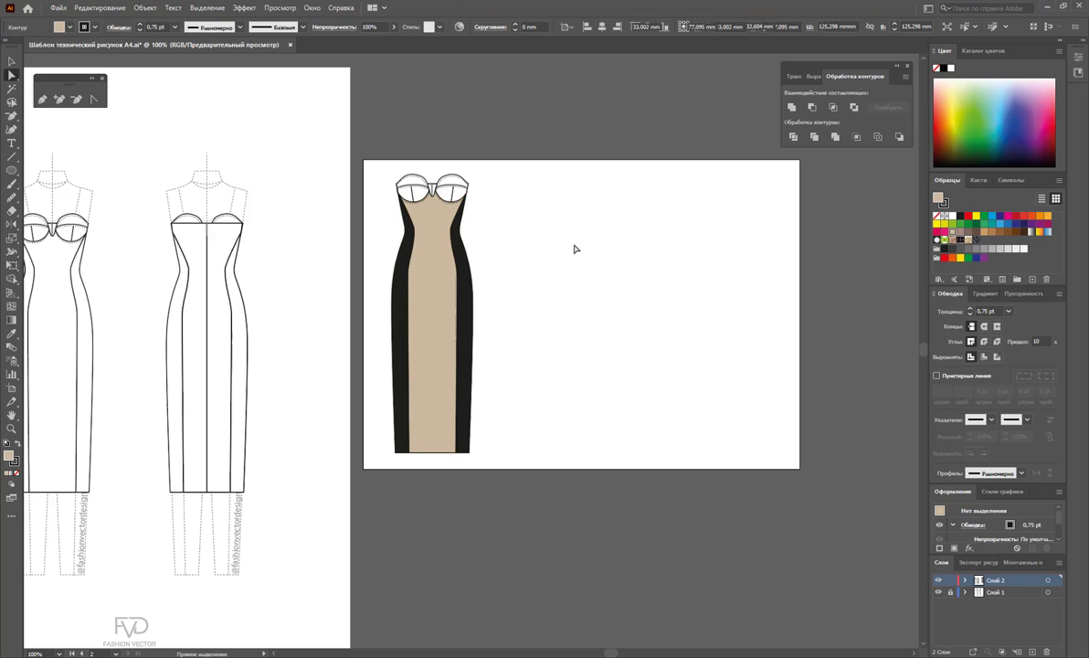
Fill both bust cups with the beige swatch.
click(455, 188)
shift+click(416, 187)
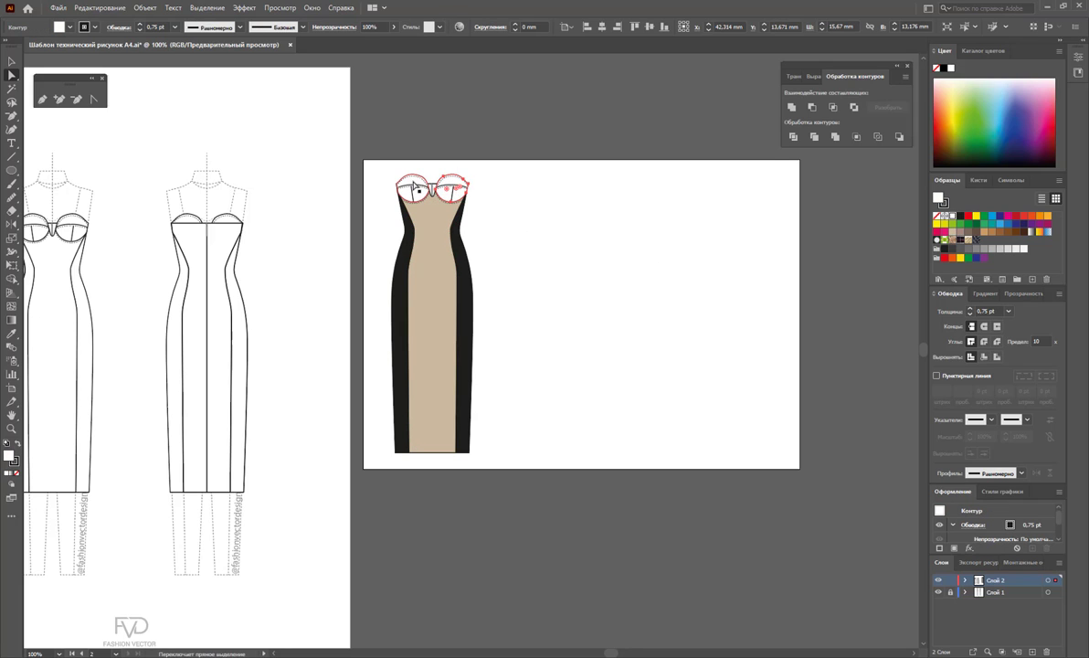
shift+click(408, 196)
shift+click(416, 187)
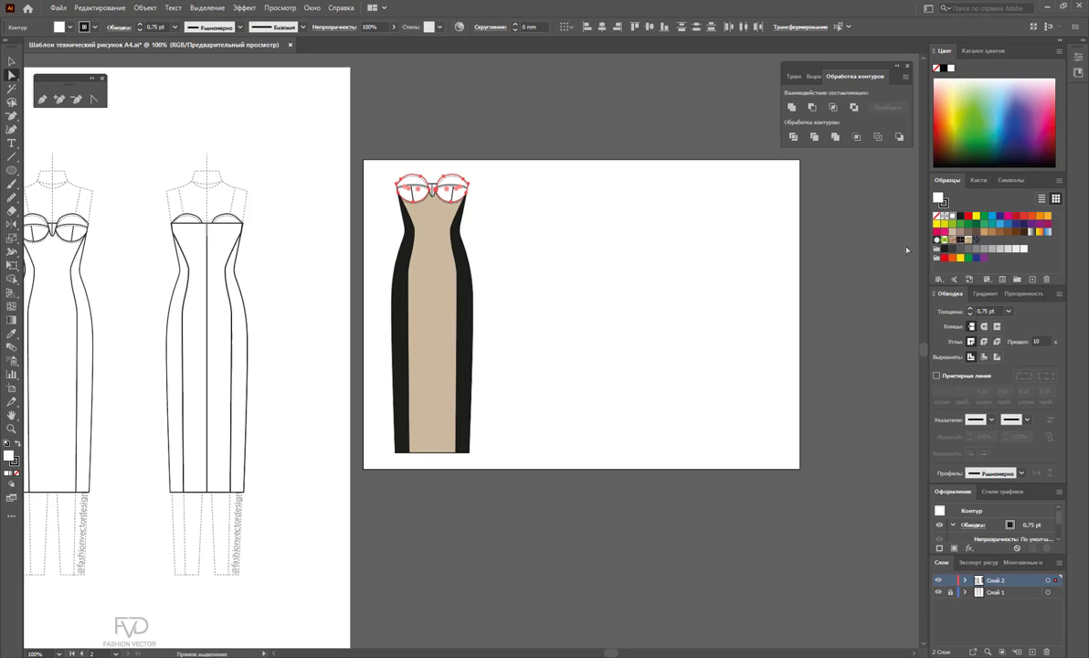
click(962, 218)
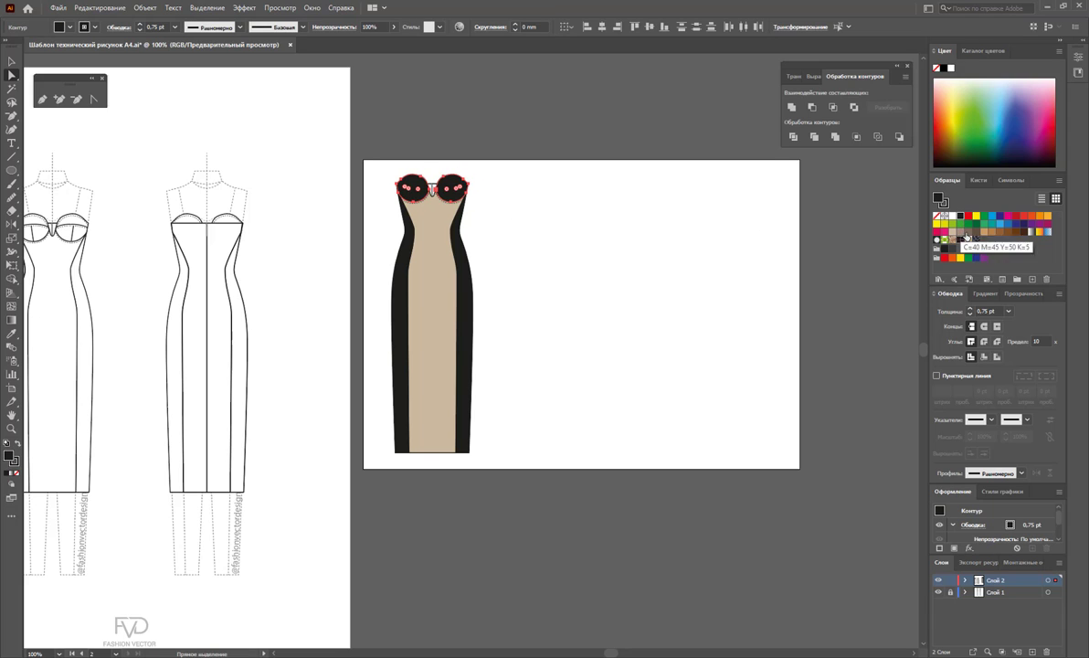
click(952, 235)
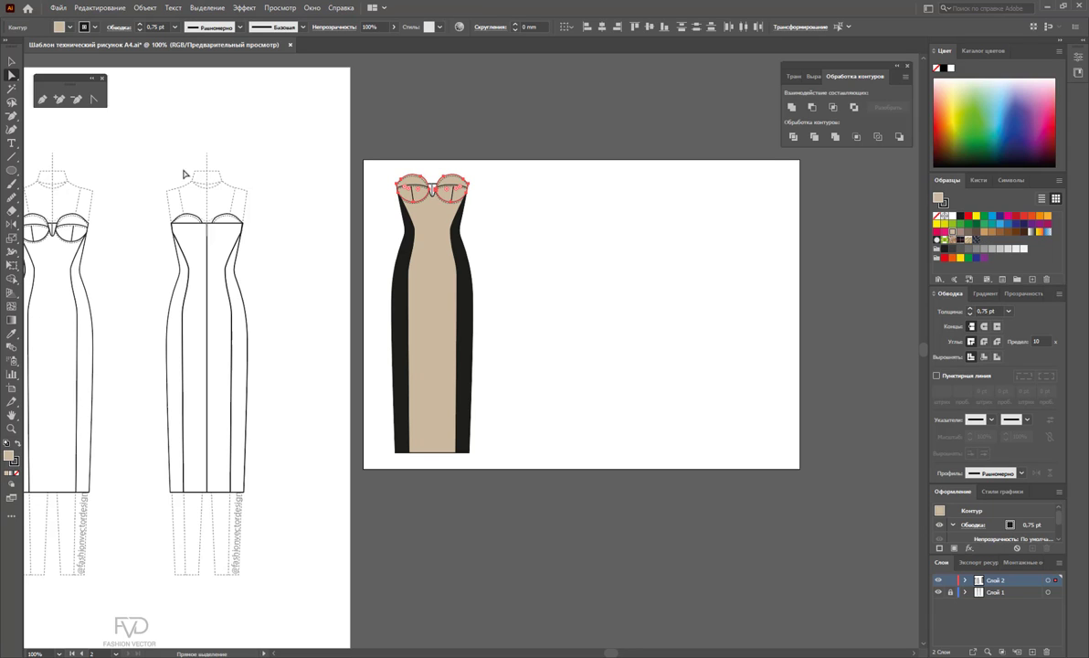
click(12, 61)
click(544, 206)
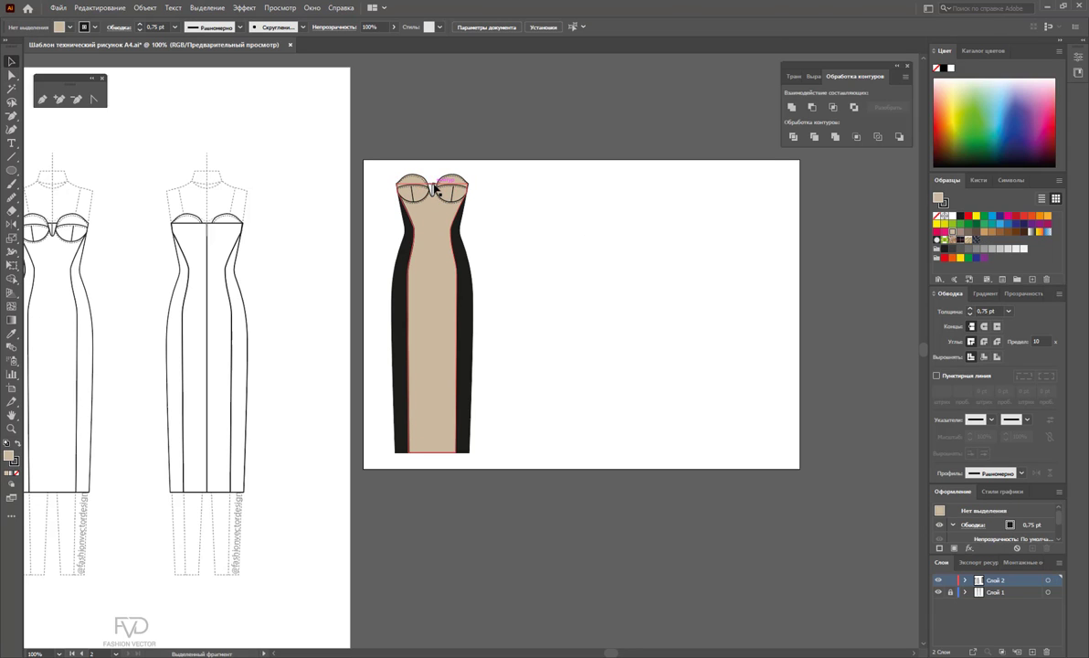
click(435, 187)
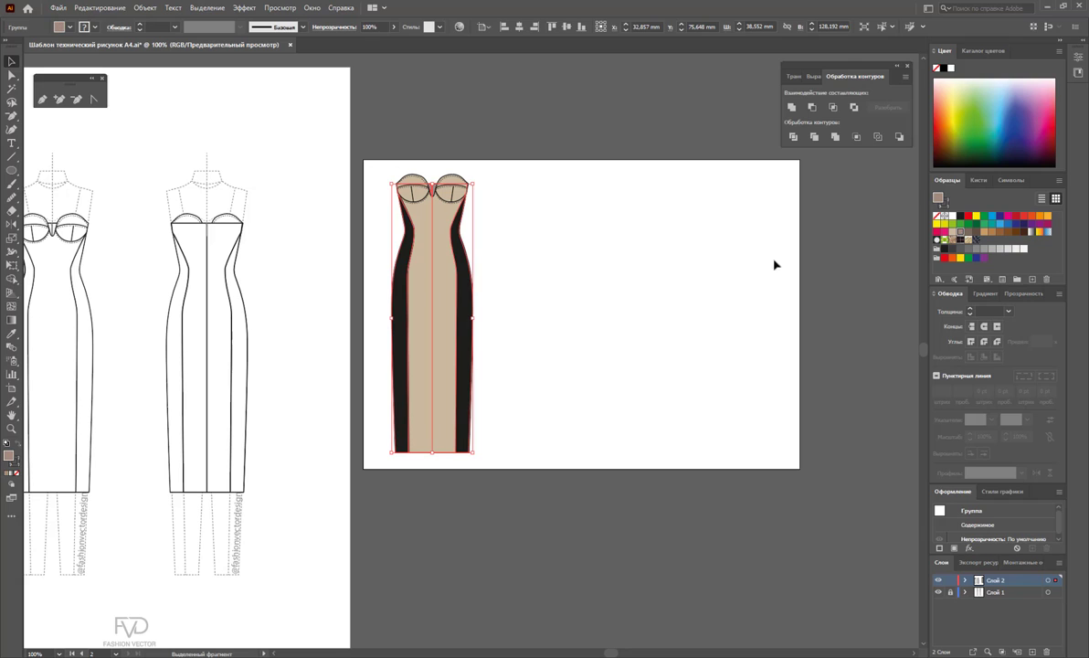
click(739, 268)
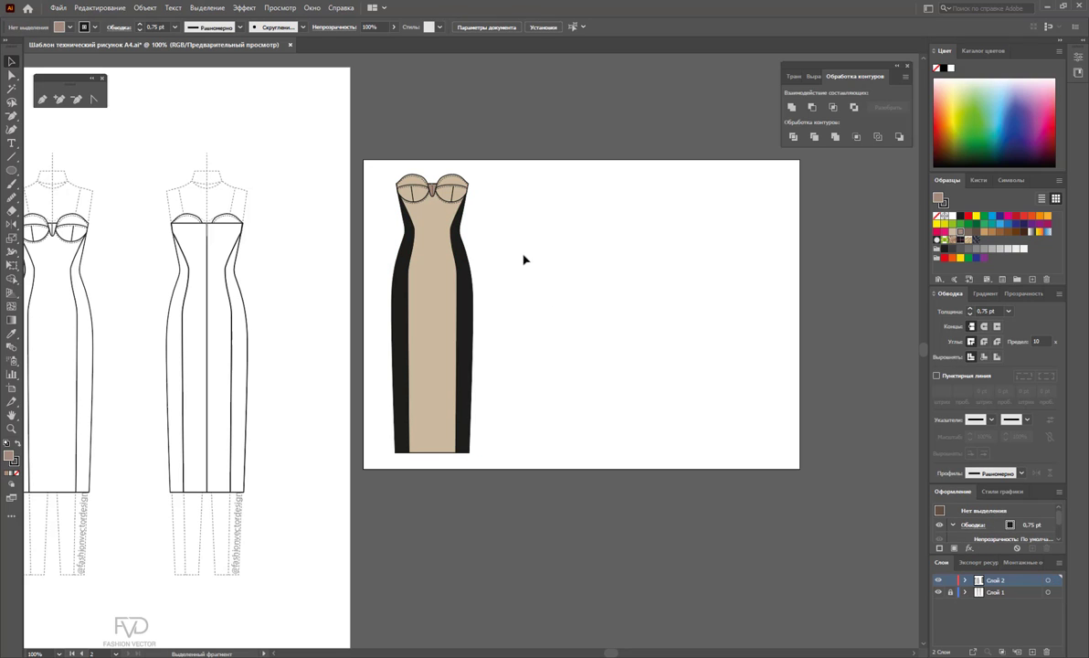
Alt-drag a duplicate of the beige-and-black dress to its right on the artboard.
drag(484, 156, 390, 468)
drag(419, 374, 525, 353)
click(658, 351)
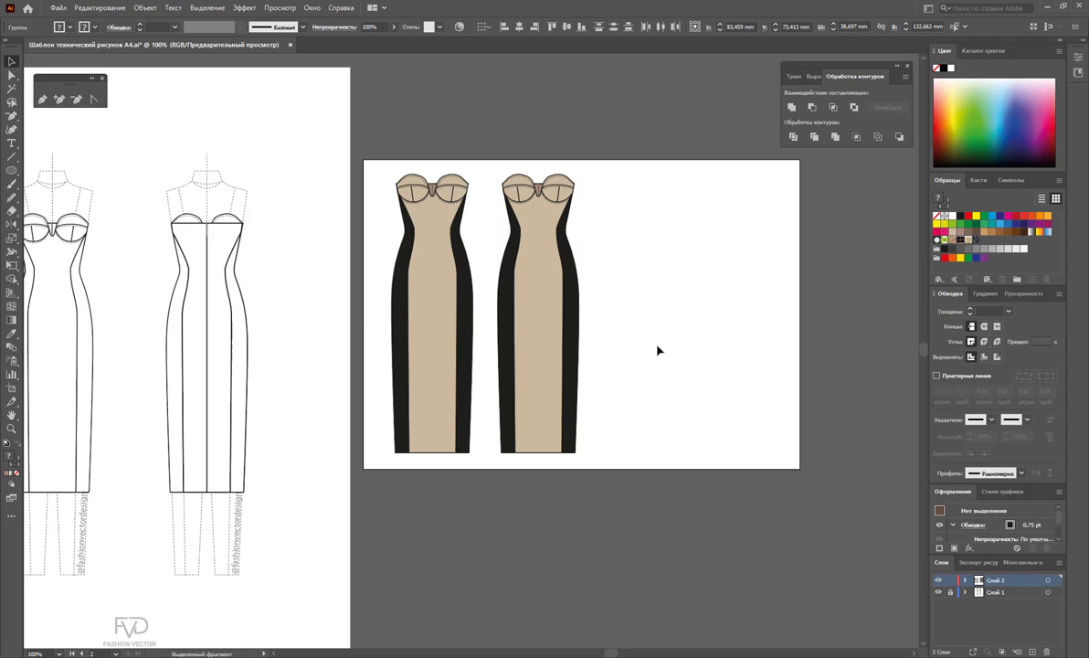
click(545, 276)
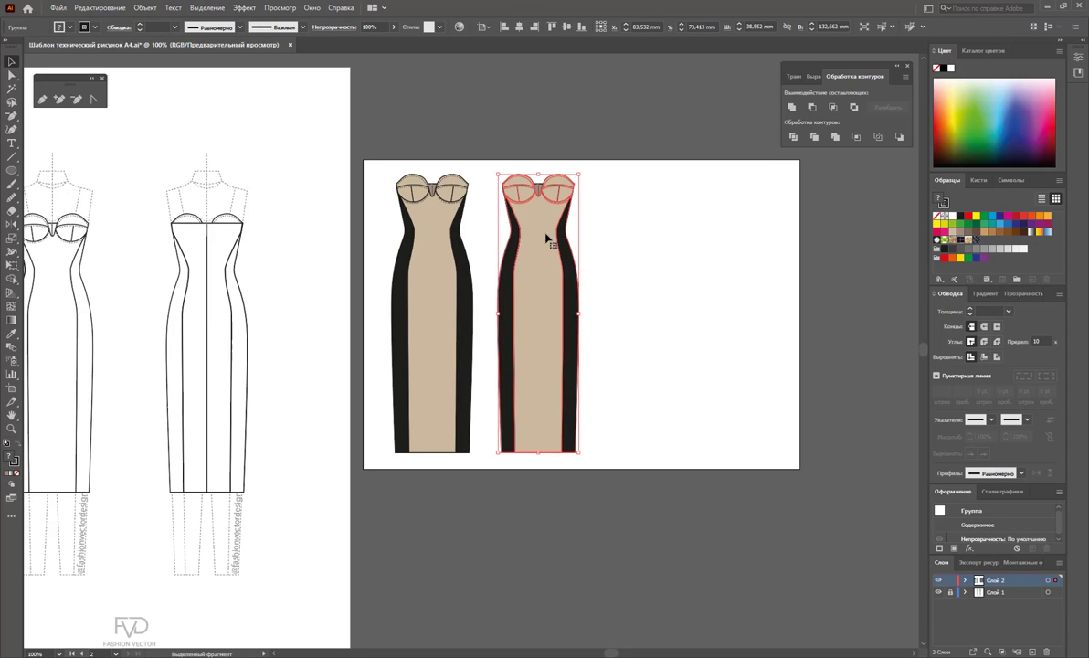
click(280, 236)
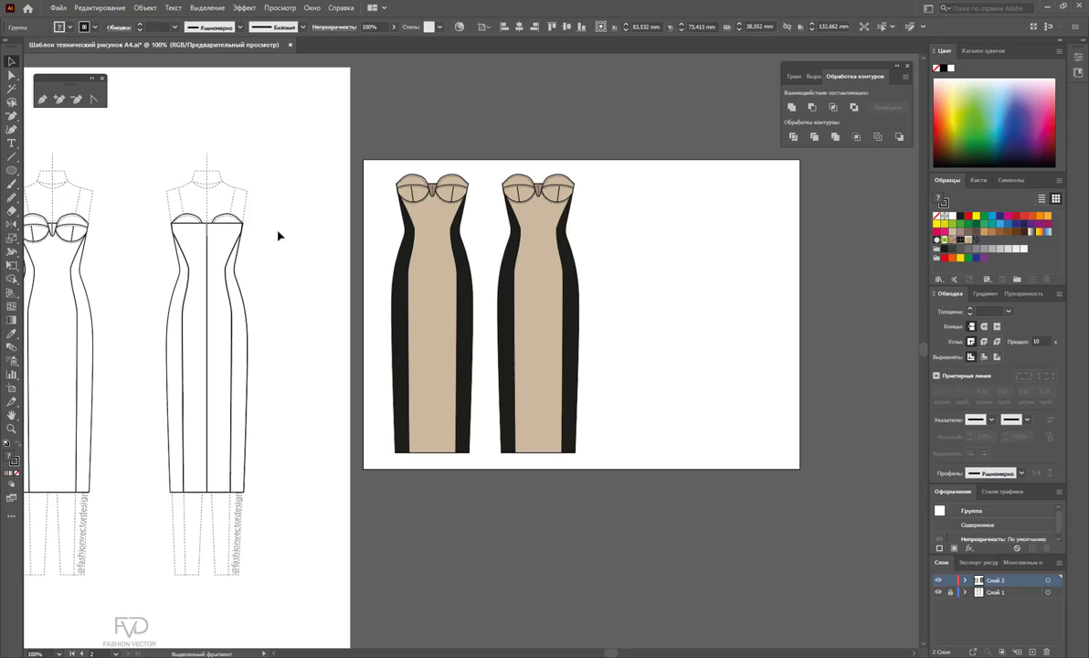
click(13, 75)
Fill the second dress's centre panel and bust cups with black.
click(573, 292)
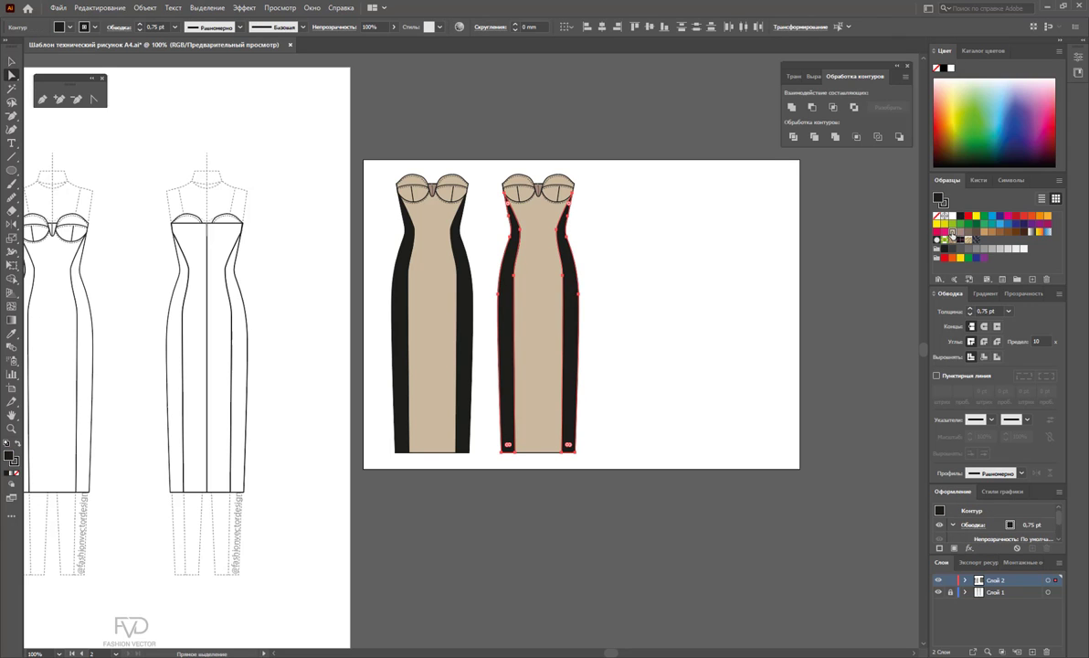
key(Delete)
click(534, 265)
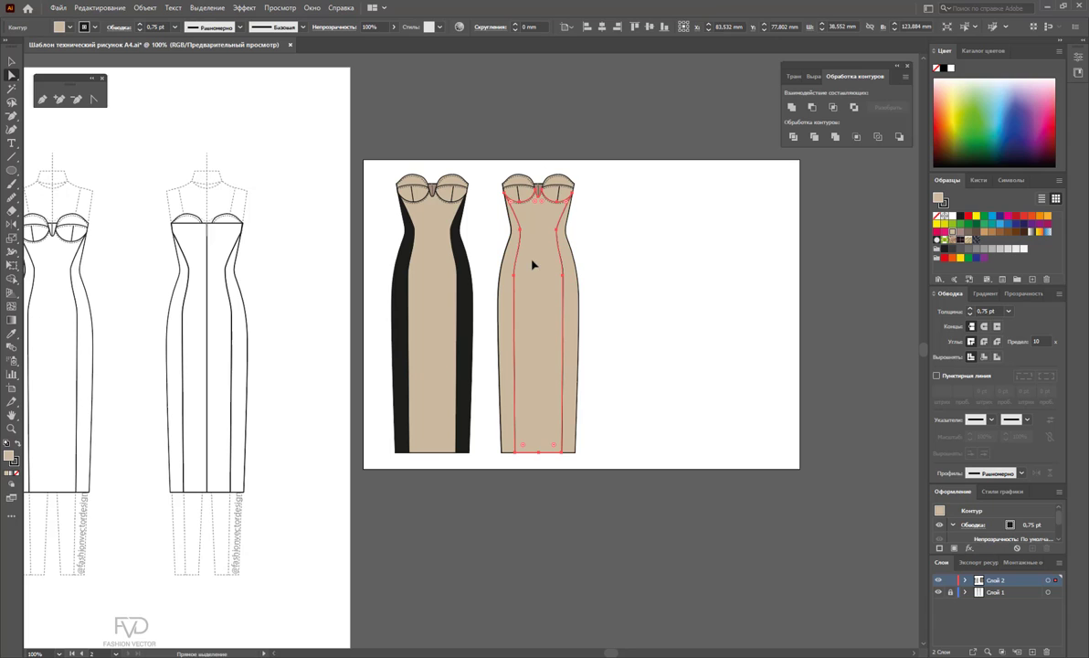
click(960, 216)
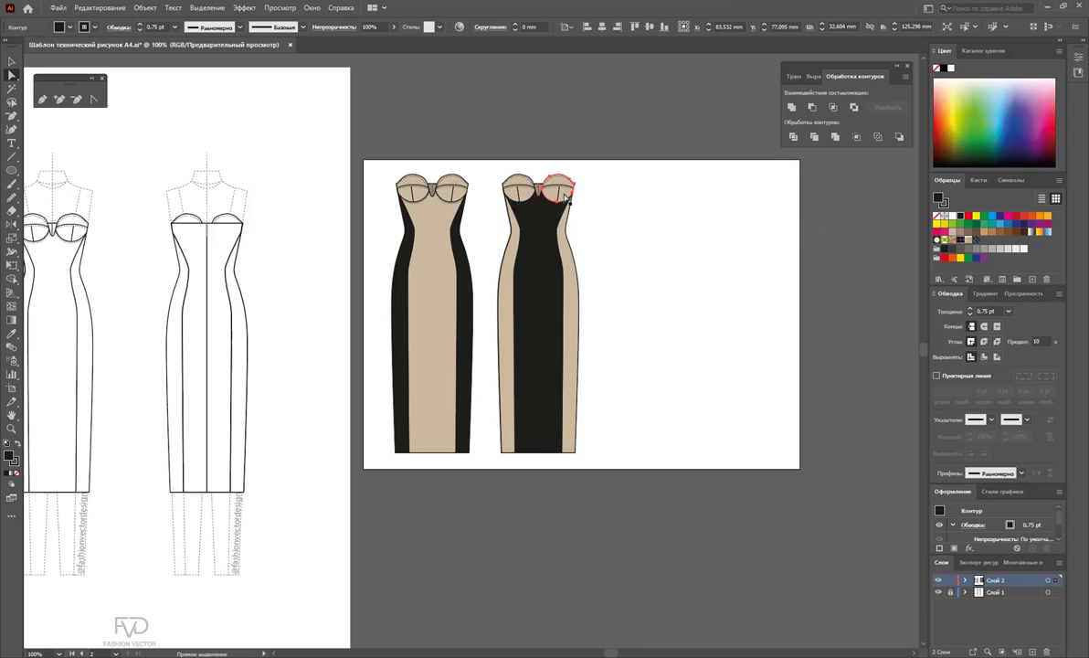
click(520, 197)
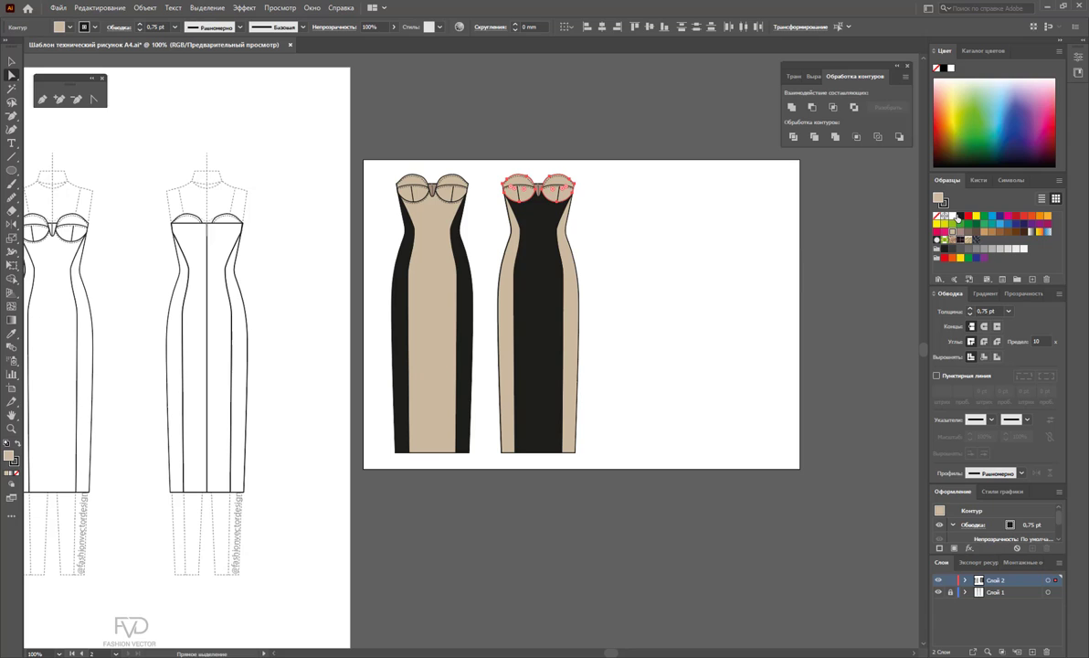
click(960, 216)
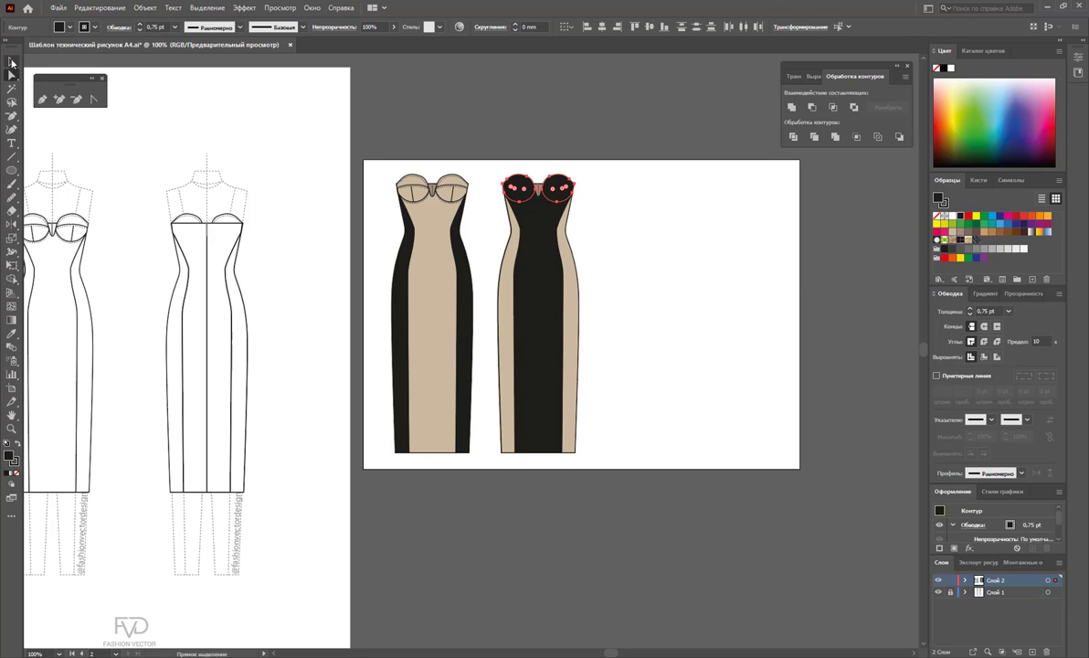
click(12, 62)
click(514, 261)
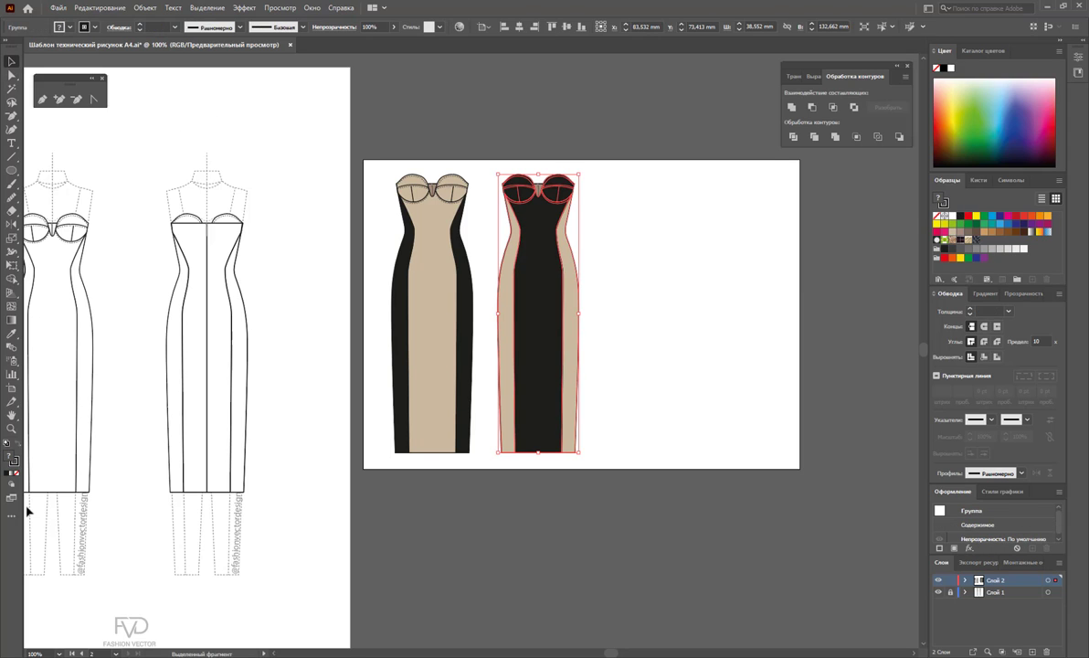
Try a black outline on the second dress, then remove the stroke.
click(15, 462)
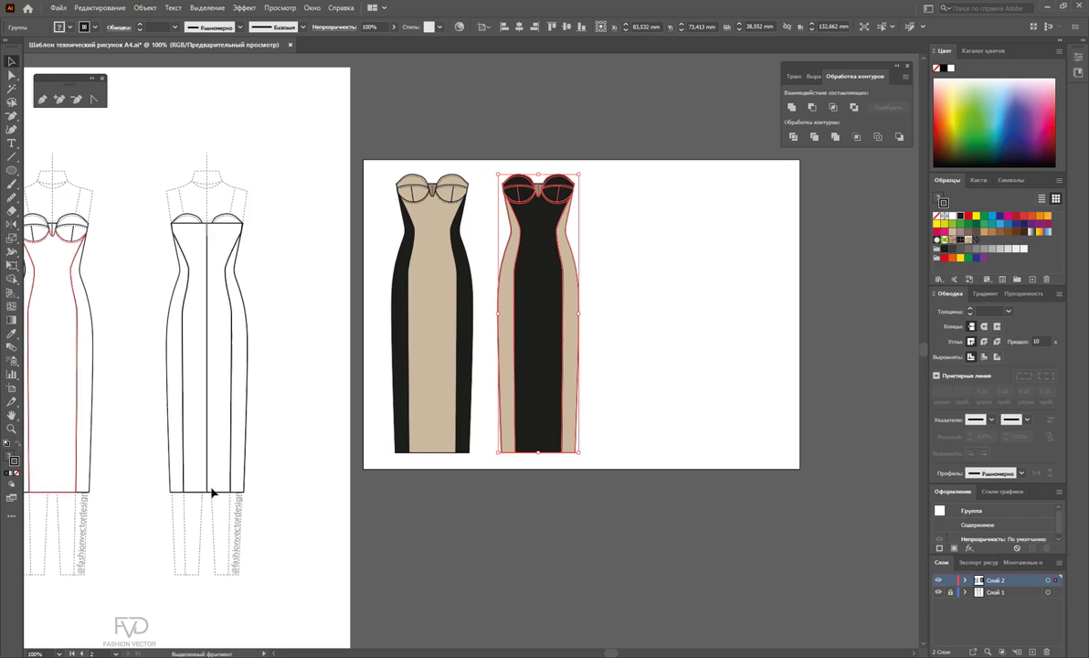
click(1001, 249)
click(718, 319)
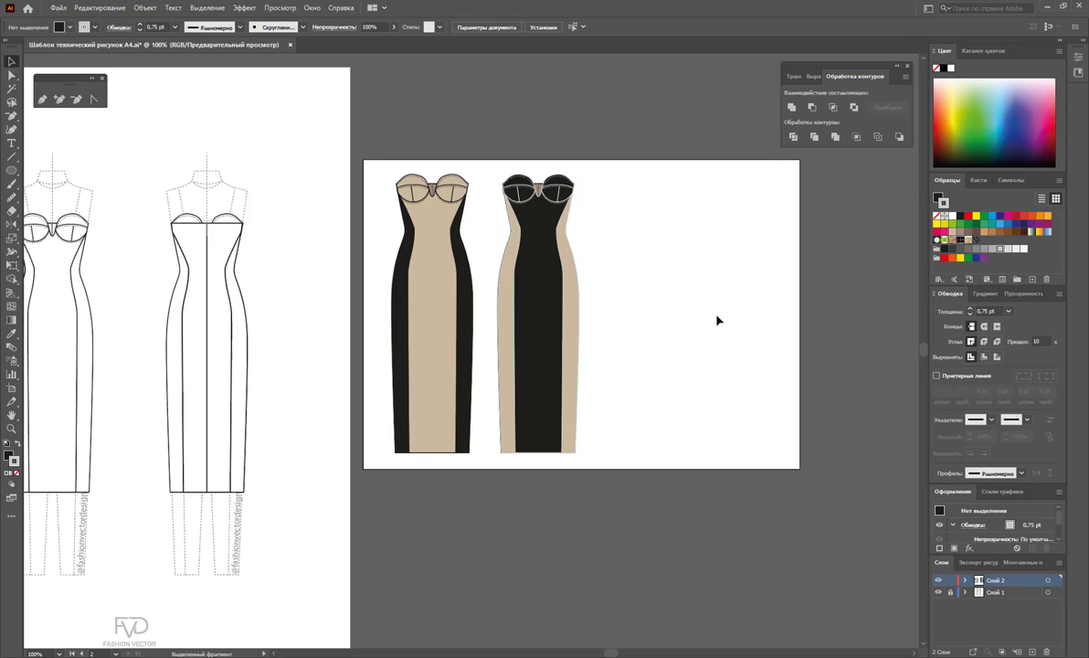
click(539, 210)
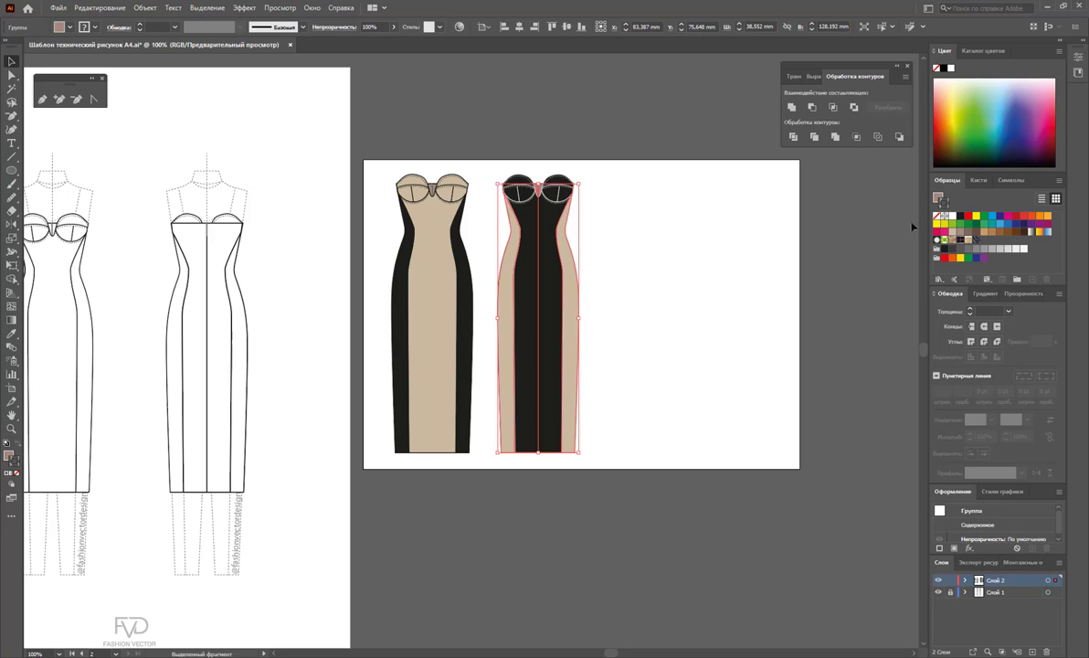
click(953, 249)
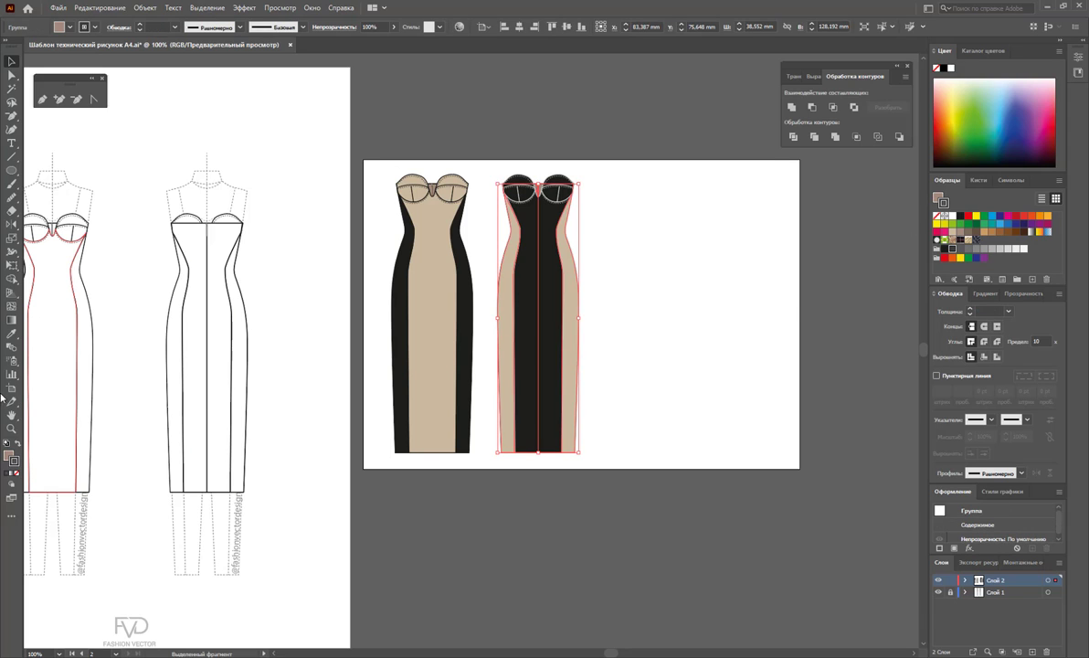
click(15, 472)
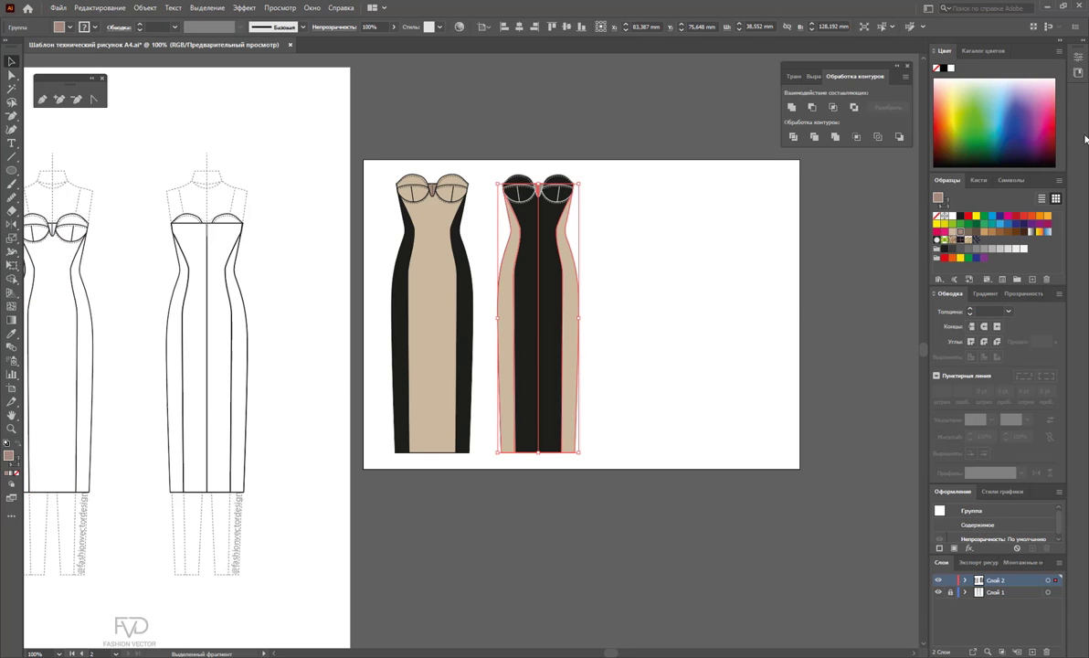
click(757, 285)
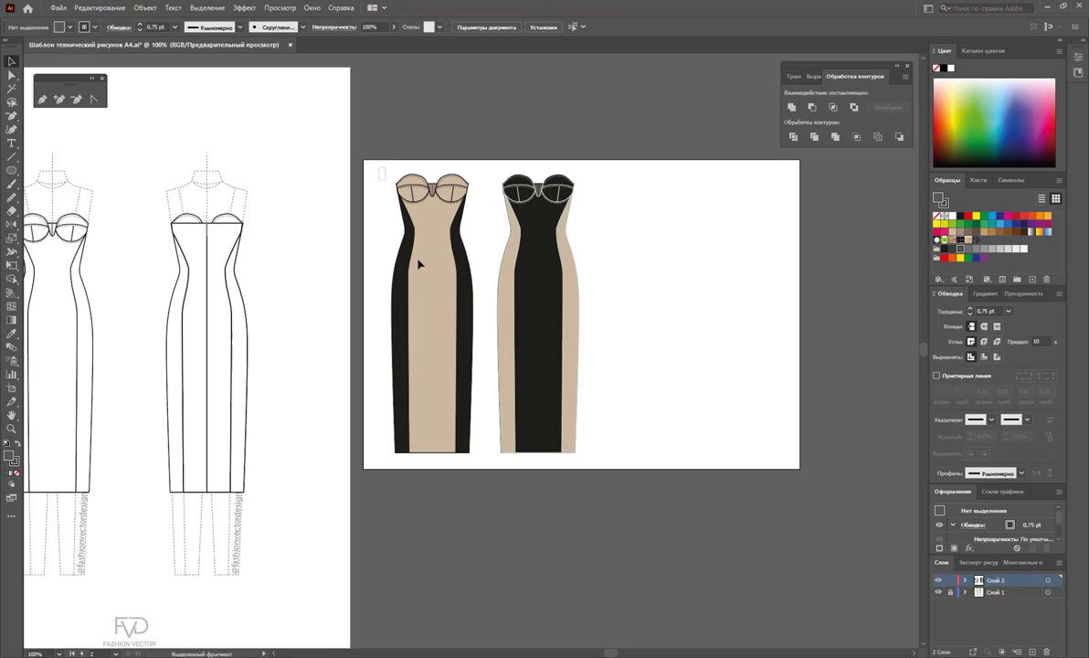
Copy the beige dress right of the black one and pull the artboard's right edge in.
drag(445, 348, 658, 342)
click(762, 347)
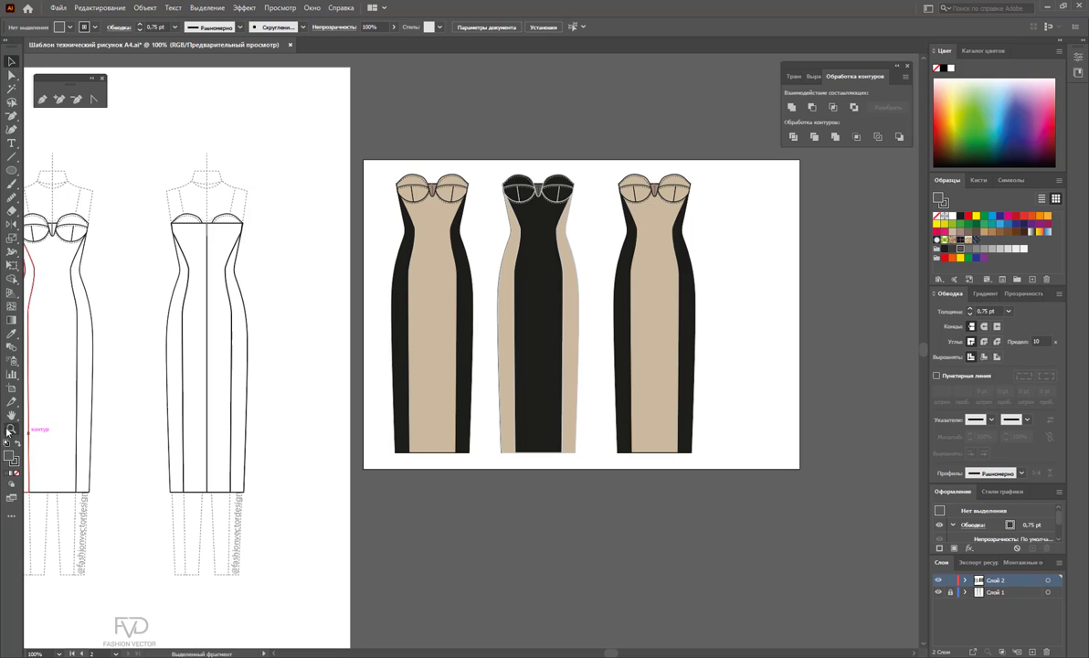
click(11, 388)
drag(800, 314, 727, 314)
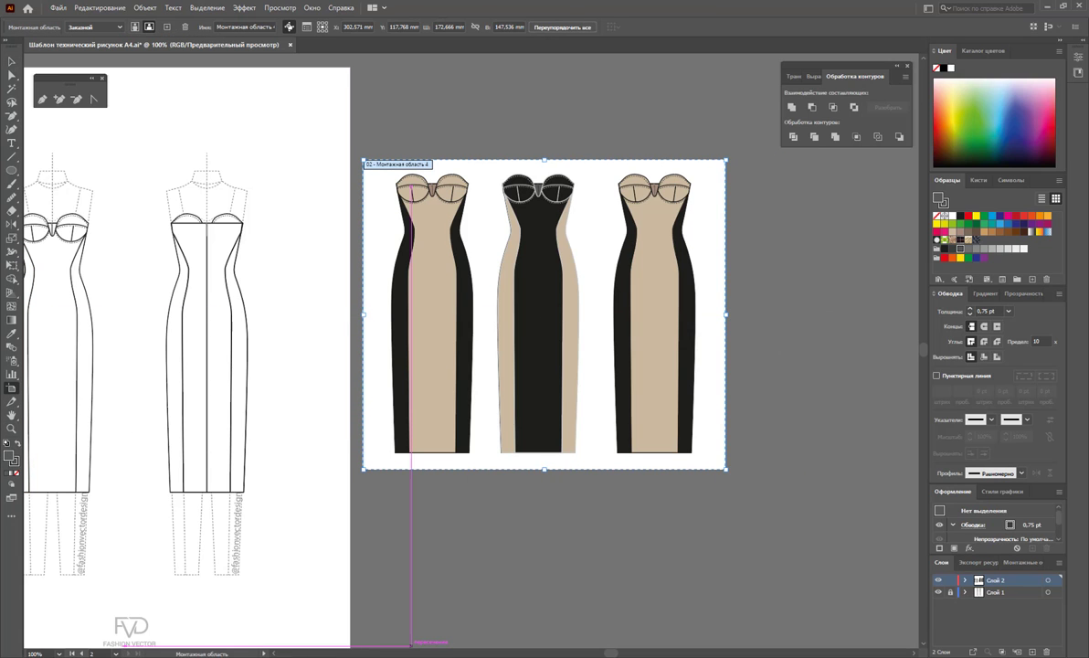
click(171, 576)
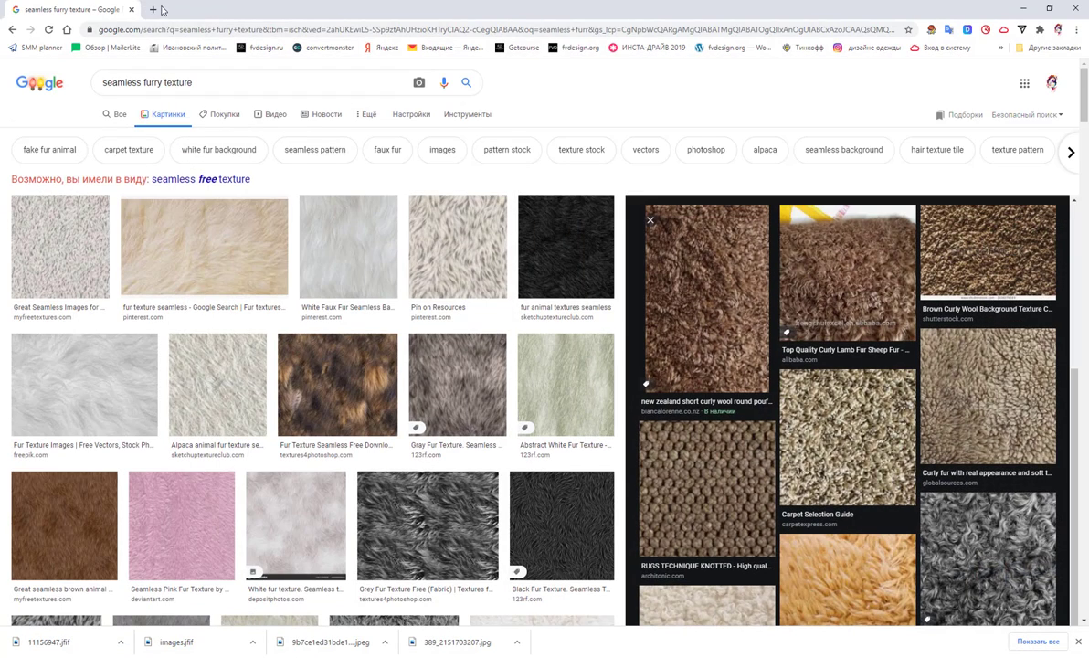
Search Google Images in a new tab for 'бесшовная заливка блестки'.
click(154, 9)
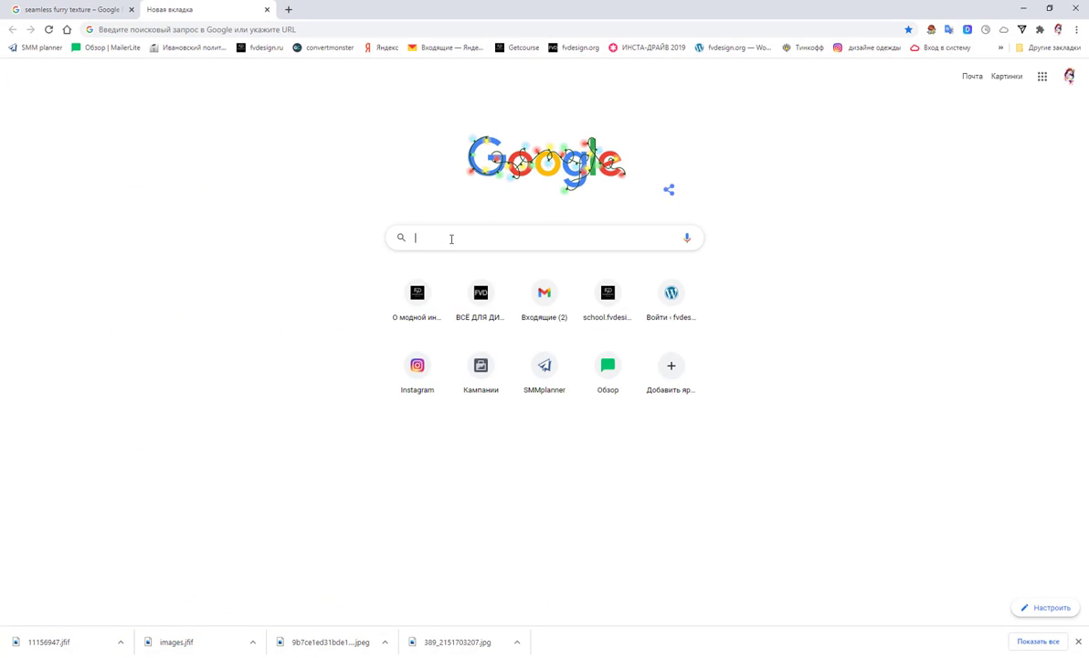
click(450, 238)
text(бес)
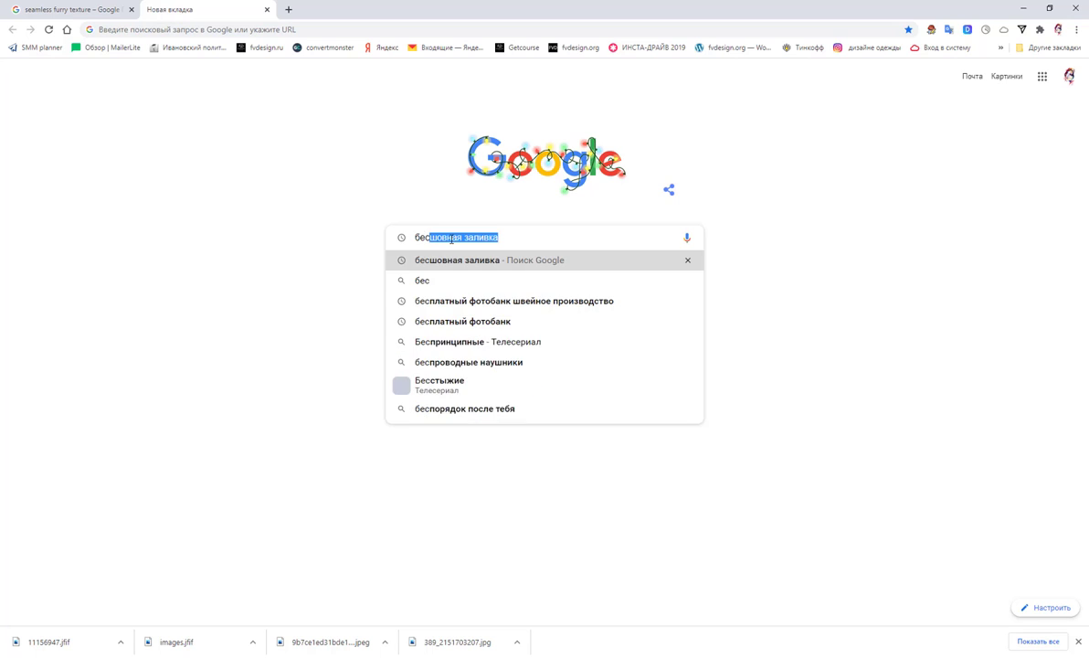
text(шовная з)
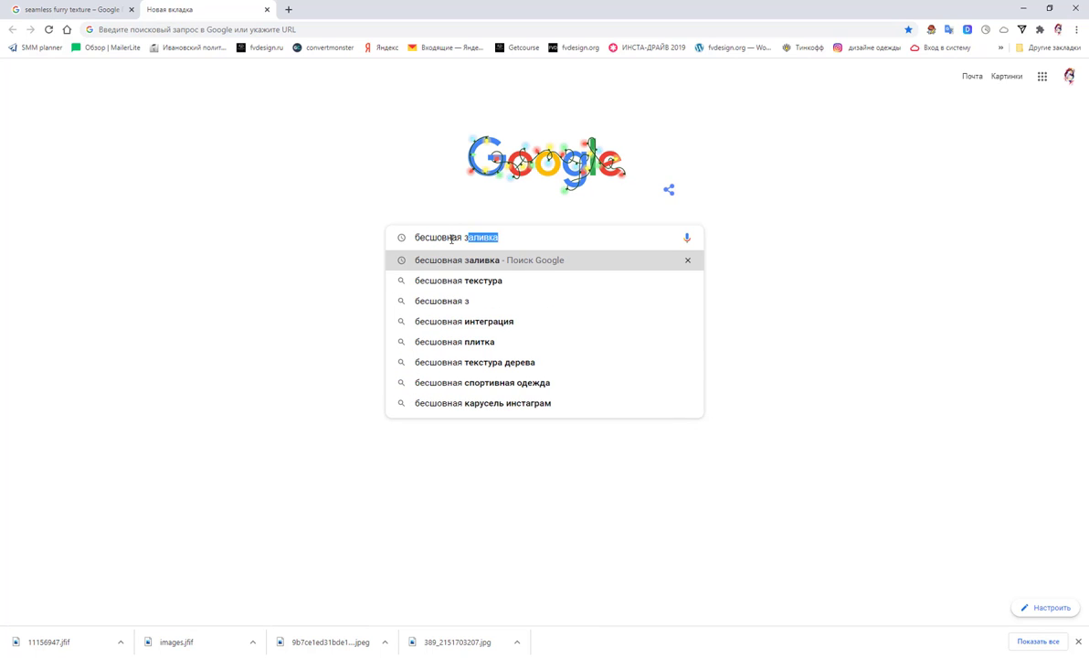
text(аливка )
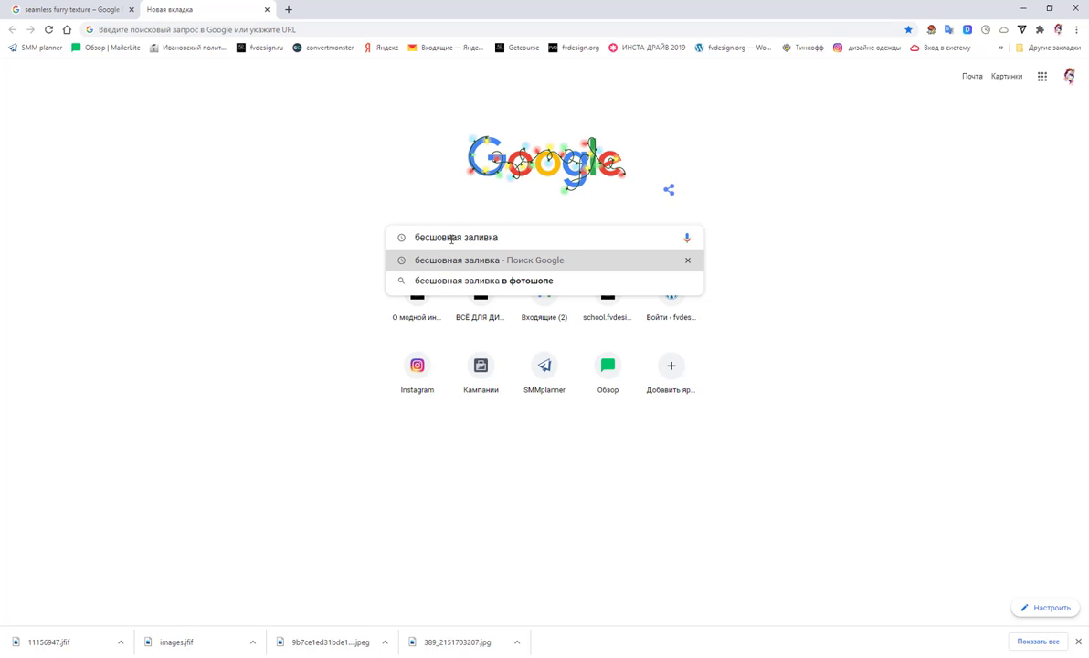
text(блестки)
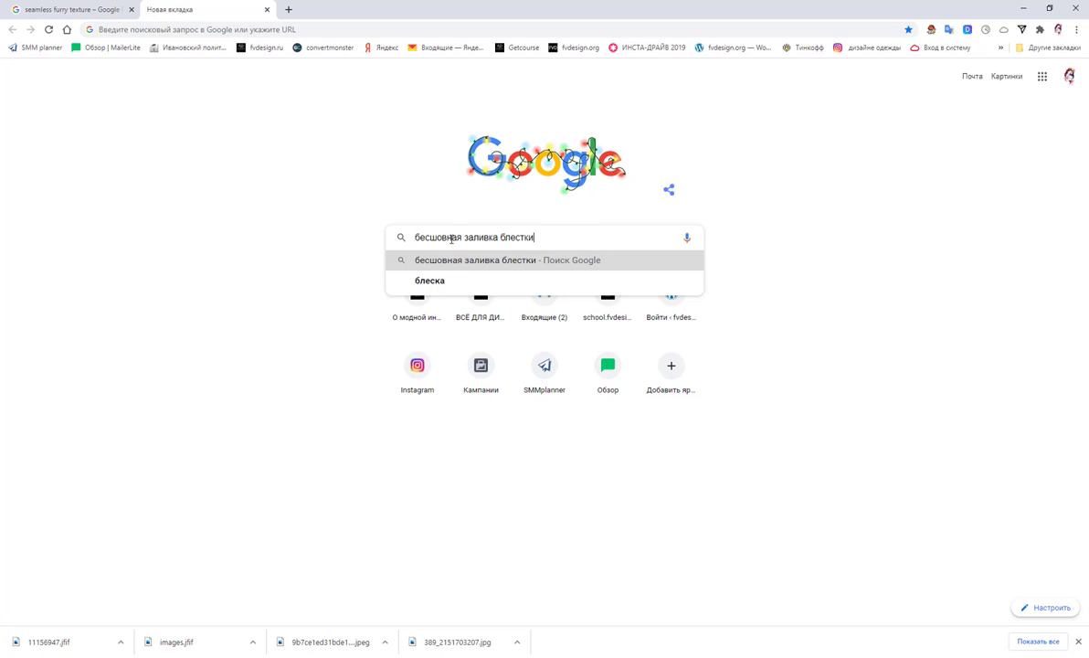
key(Return)
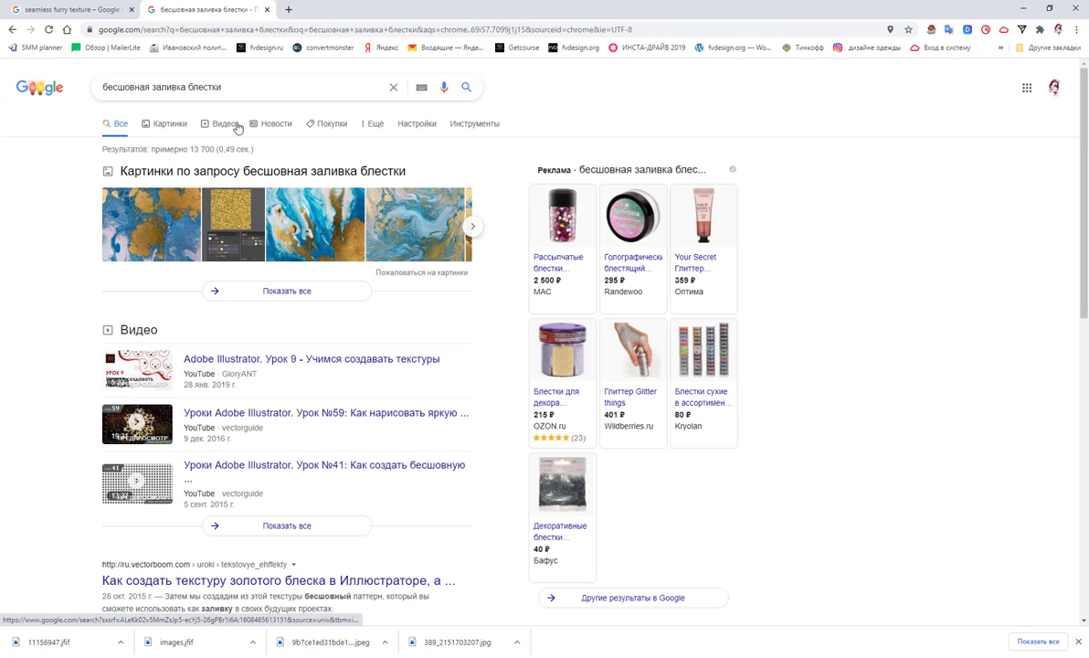
click(170, 128)
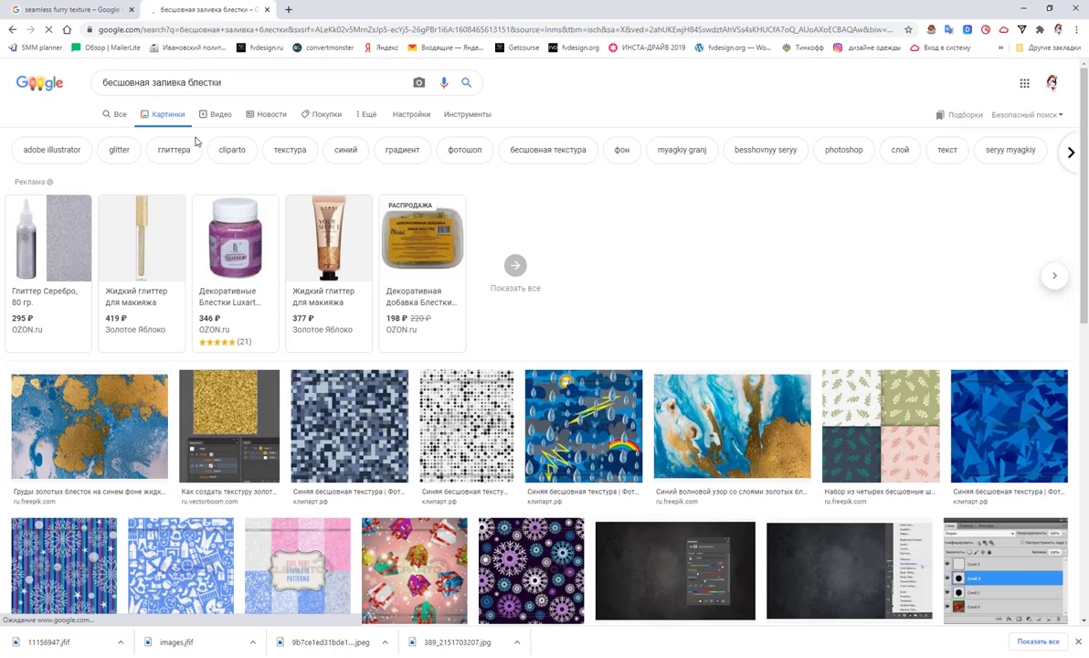
Browse the results and preview a gold glitter texture, returning to the top.
scroll(602, 248, down, 1)
scroll(602, 234, down, 1)
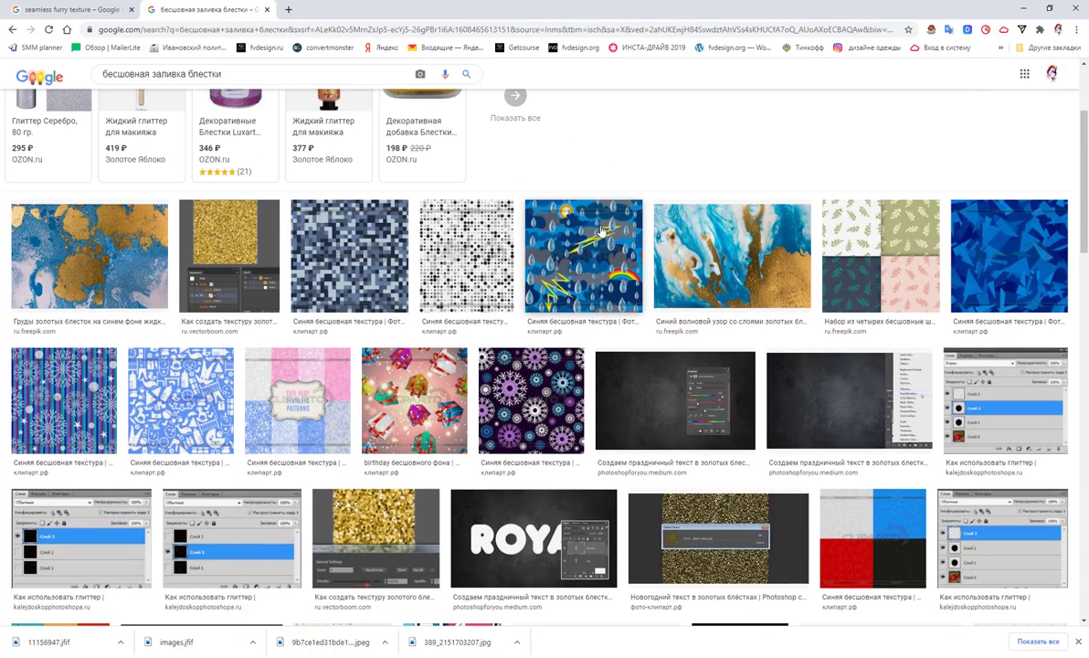
click(466, 256)
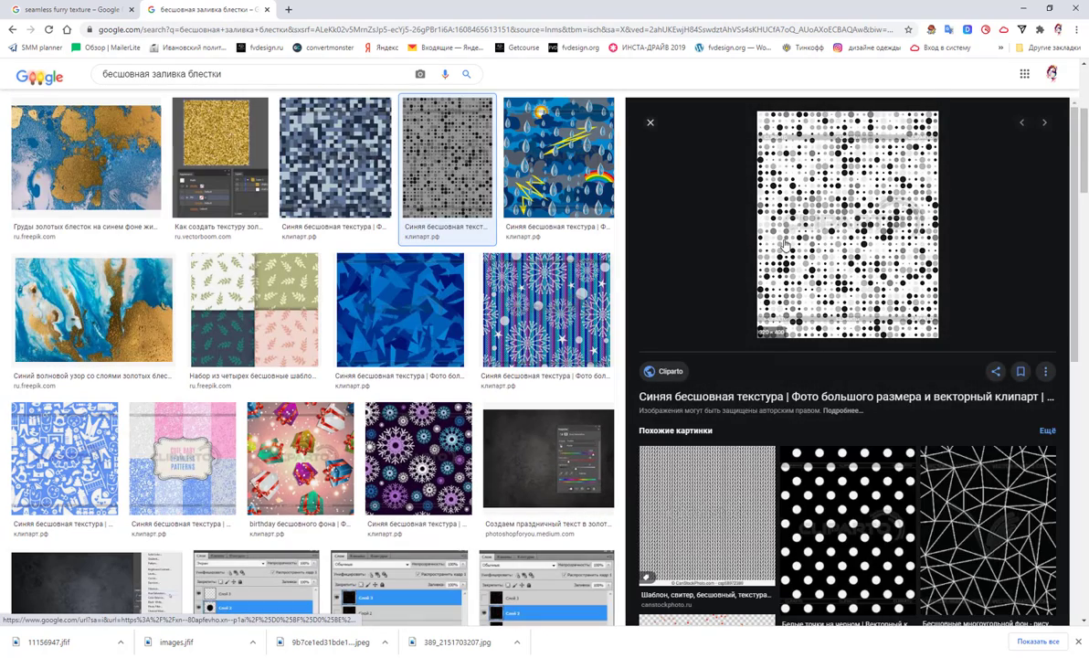
scroll(773, 233, down, 3)
scroll(773, 274, up, 3)
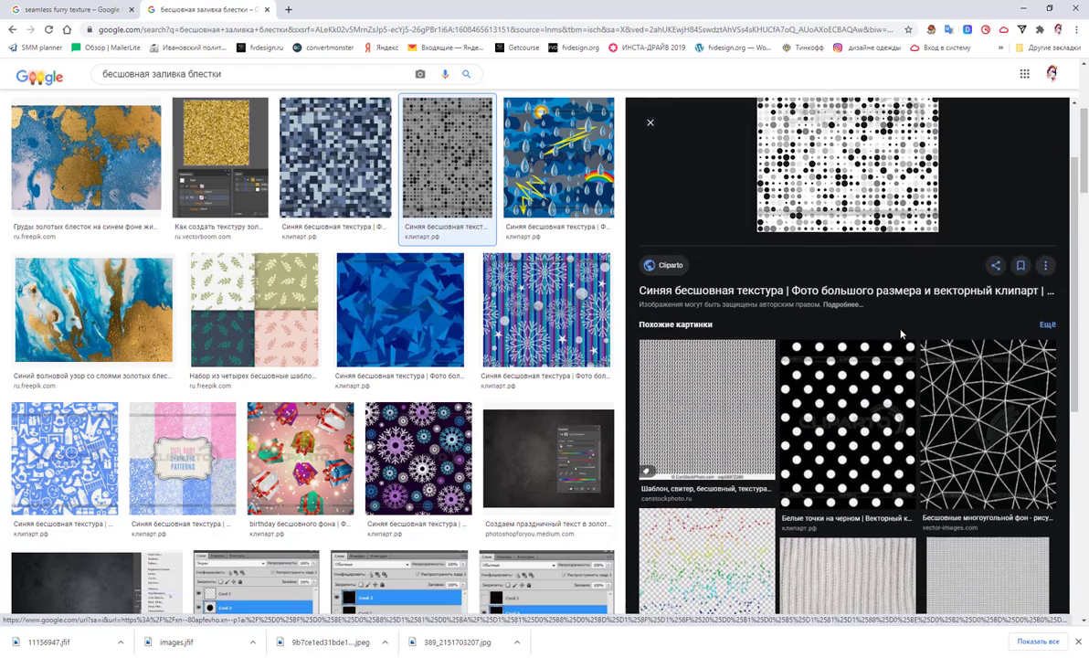
scroll(365, 265, down, 2)
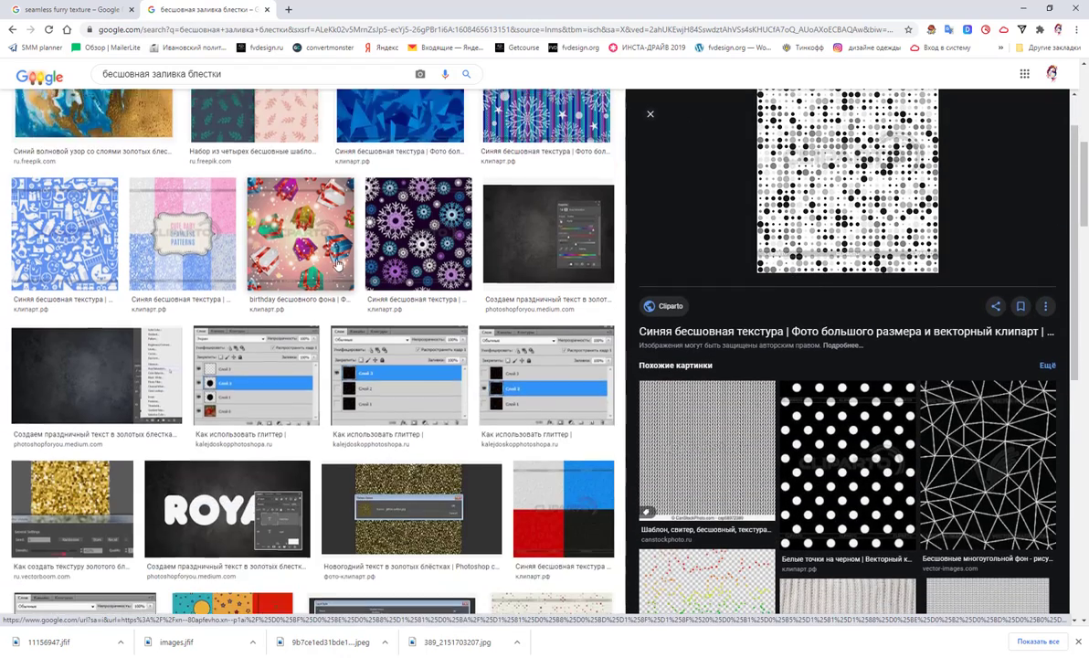
scroll(340, 262, down, 2)
click(416, 265)
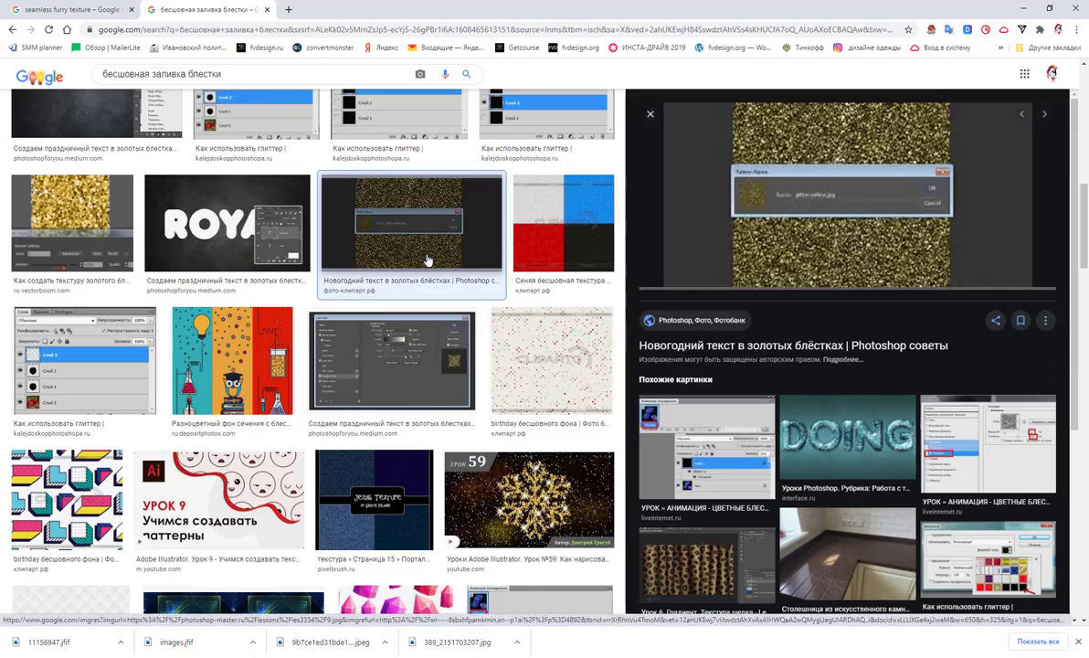
scroll(318, 314, down, 4)
scroll(319, 313, down, 2)
scroll(323, 311, down, 1)
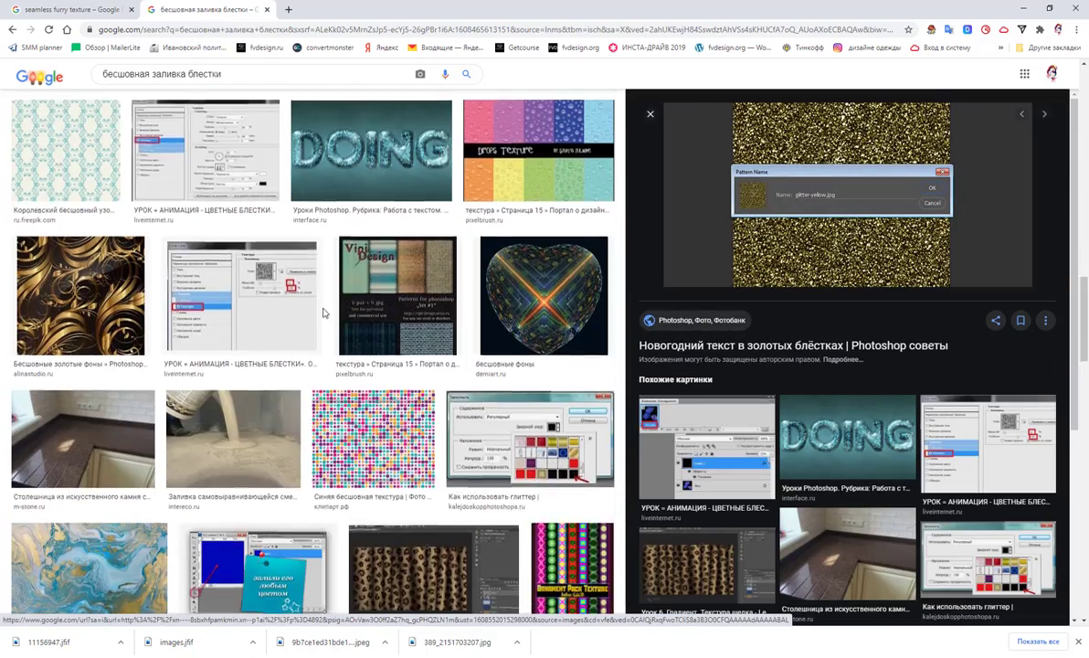
scroll(324, 312, down, 3)
scroll(324, 312, up, 5)
scroll(324, 311, up, 10)
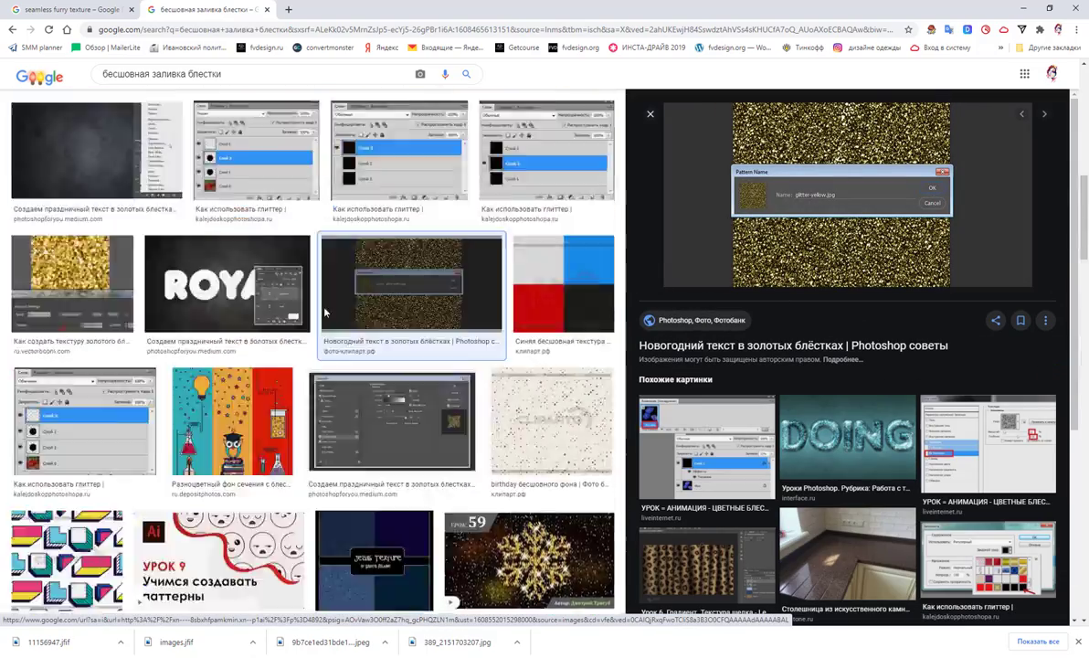
scroll(324, 312, up, 10)
Revise the search to 'бесшовная заливка глитер' and browse the image results.
double_click(178, 82)
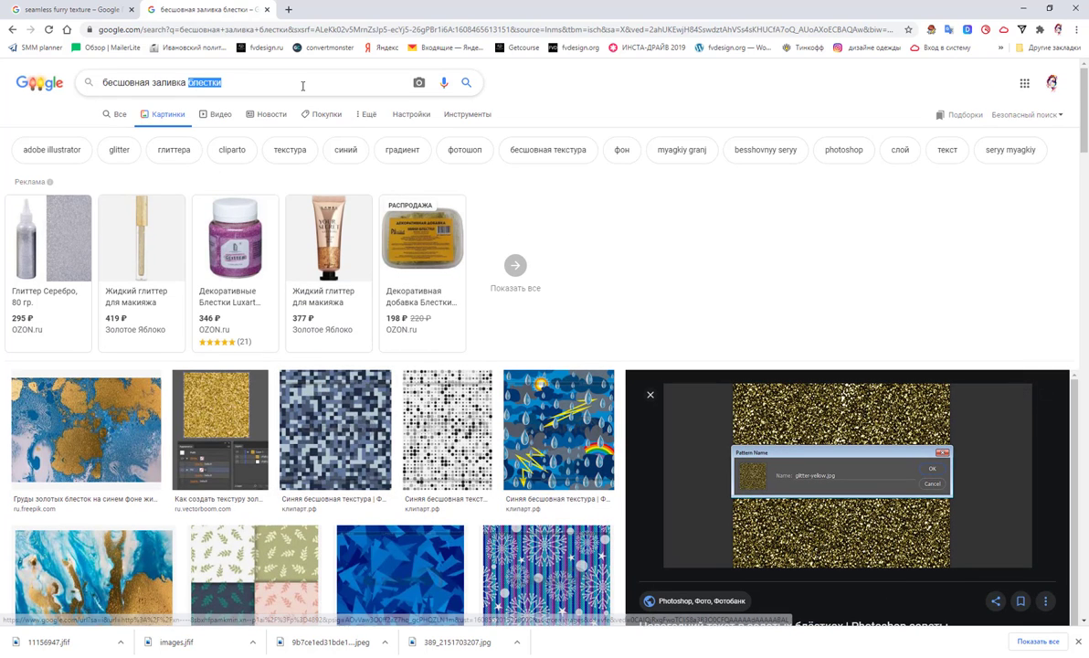
text(глитер)
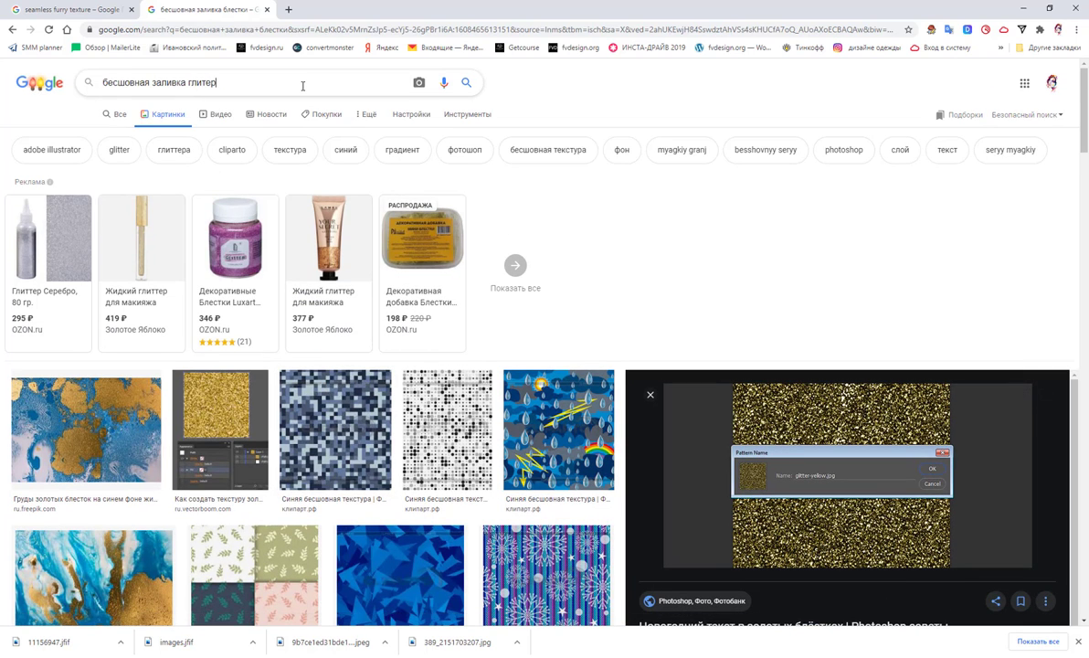
key(Return)
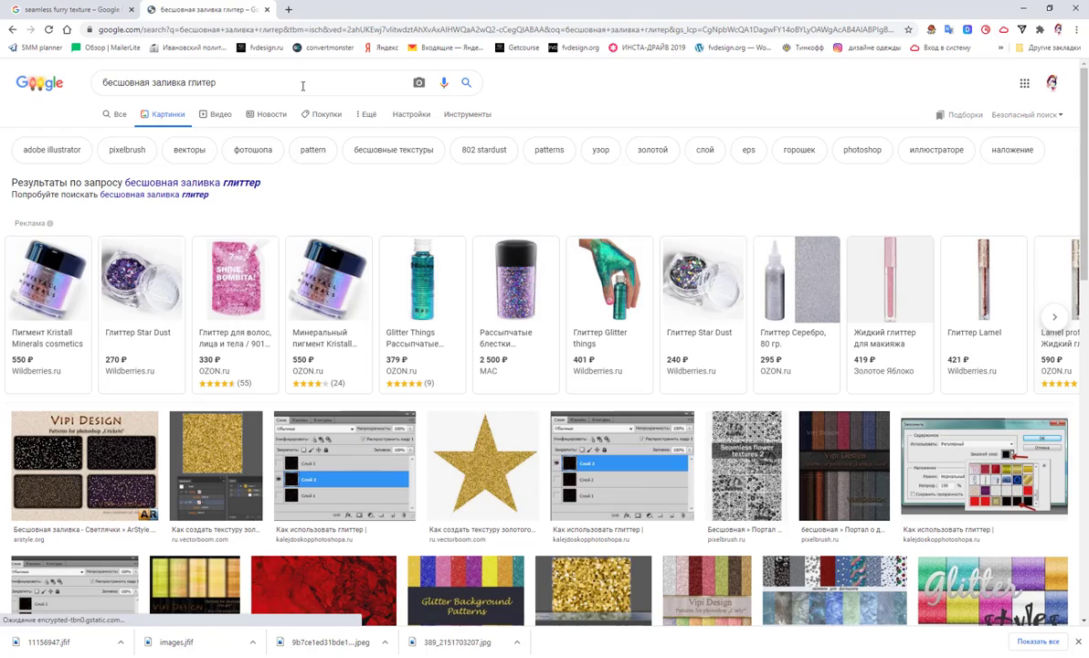
scroll(338, 154, down, 3)
scroll(376, 201, down, 1)
scroll(416, 234, down, 3)
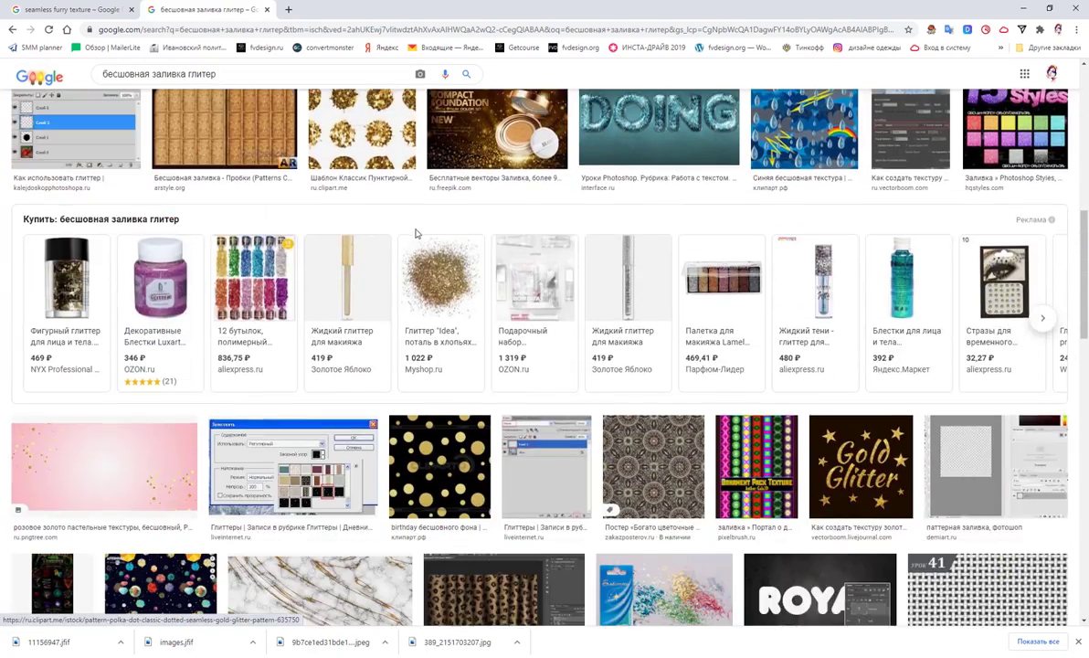
scroll(416, 234, down, 3)
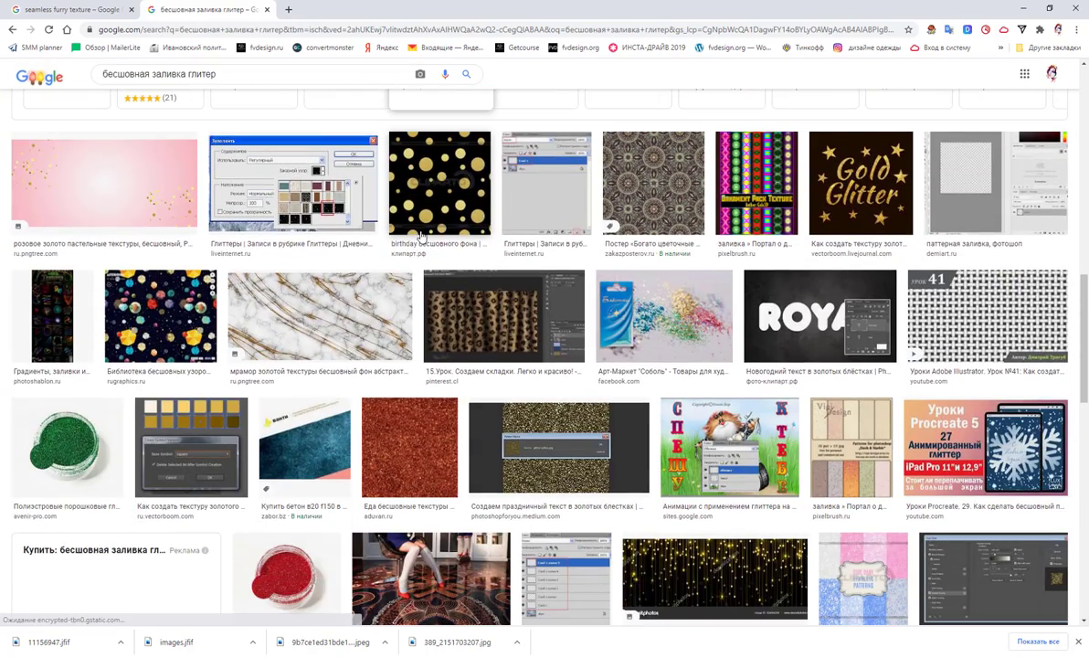
scroll(420, 235, down, 3)
scroll(420, 236, down, 3)
scroll(420, 235, down, 3)
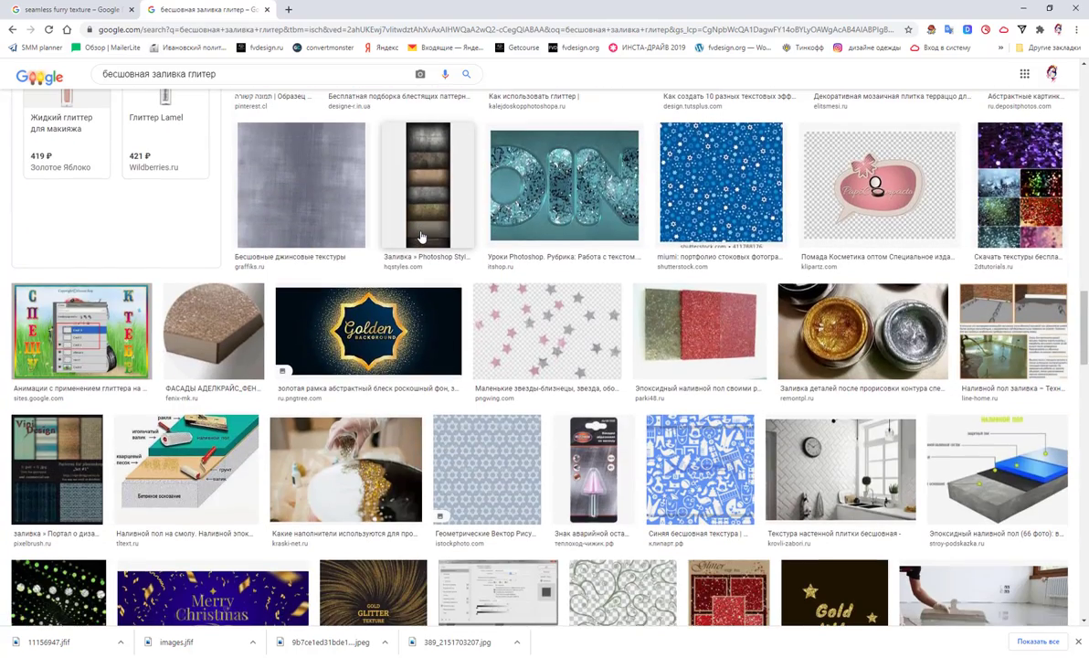
scroll(421, 237, down, 3)
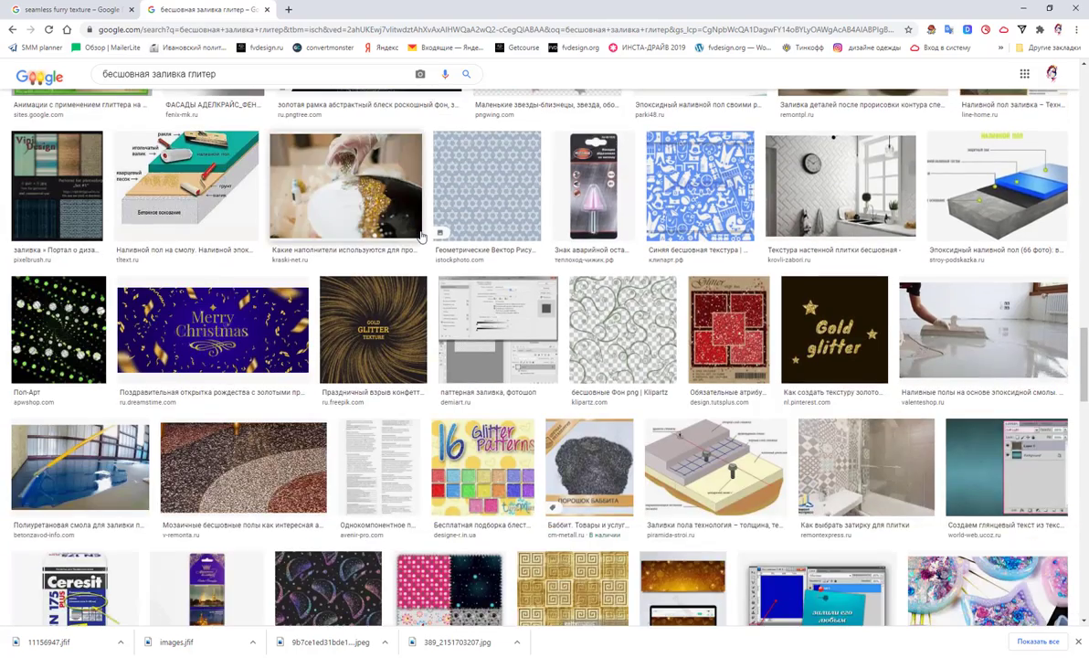
scroll(421, 237, up, 5)
scroll(384, 247, up, 5)
scroll(347, 261, up, 4)
scroll(301, 276, up, 4)
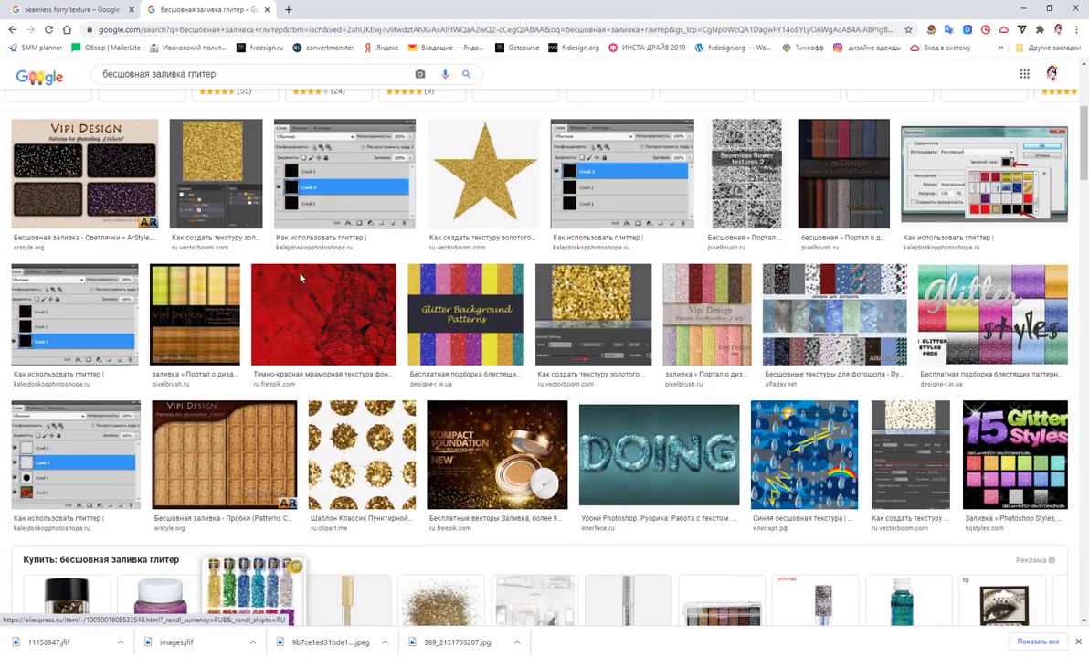
scroll(301, 277, up, 1)
scroll(275, 348, up, 3)
Find the freepik gold glitter texture via similar images and copy the image.
click(210, 438)
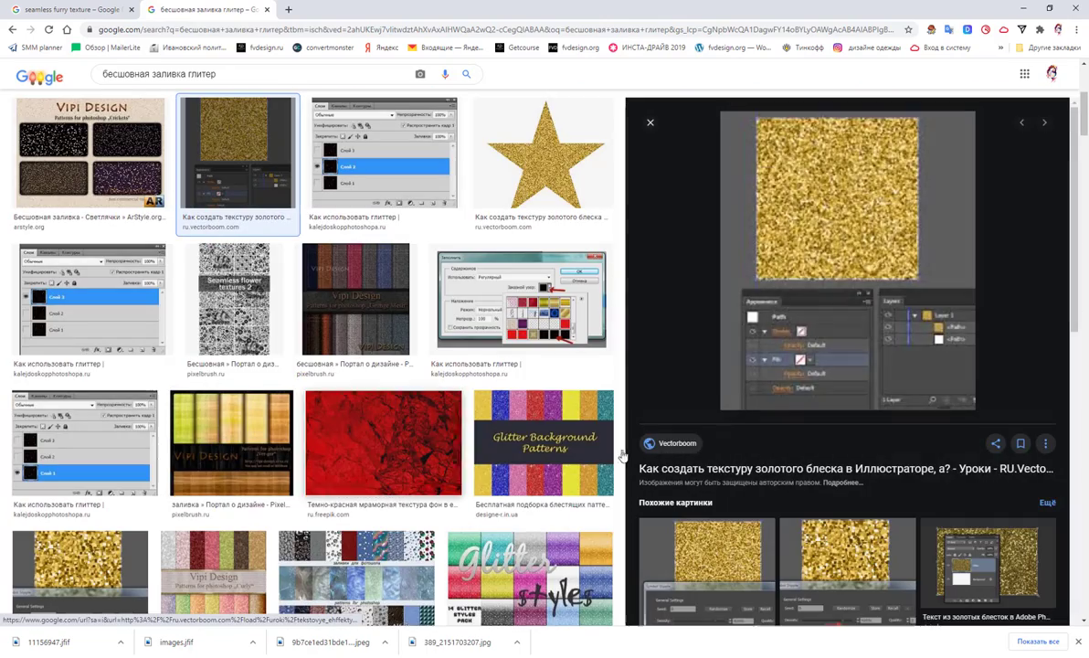
scroll(803, 364, down, 1)
scroll(802, 365, down, 3)
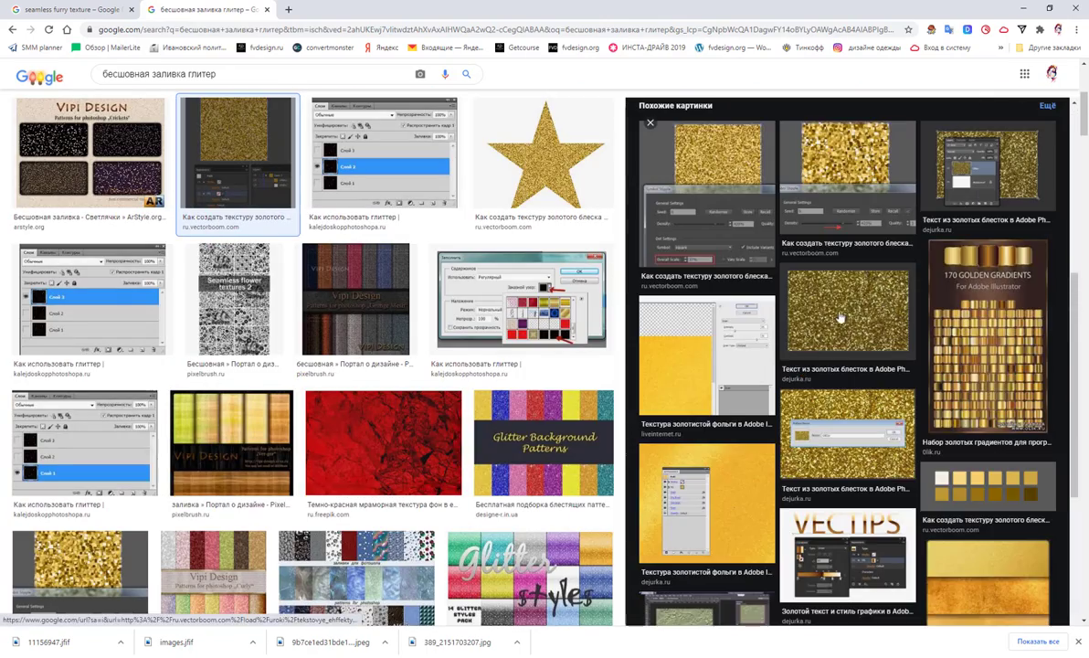
scroll(732, 553, down, 3)
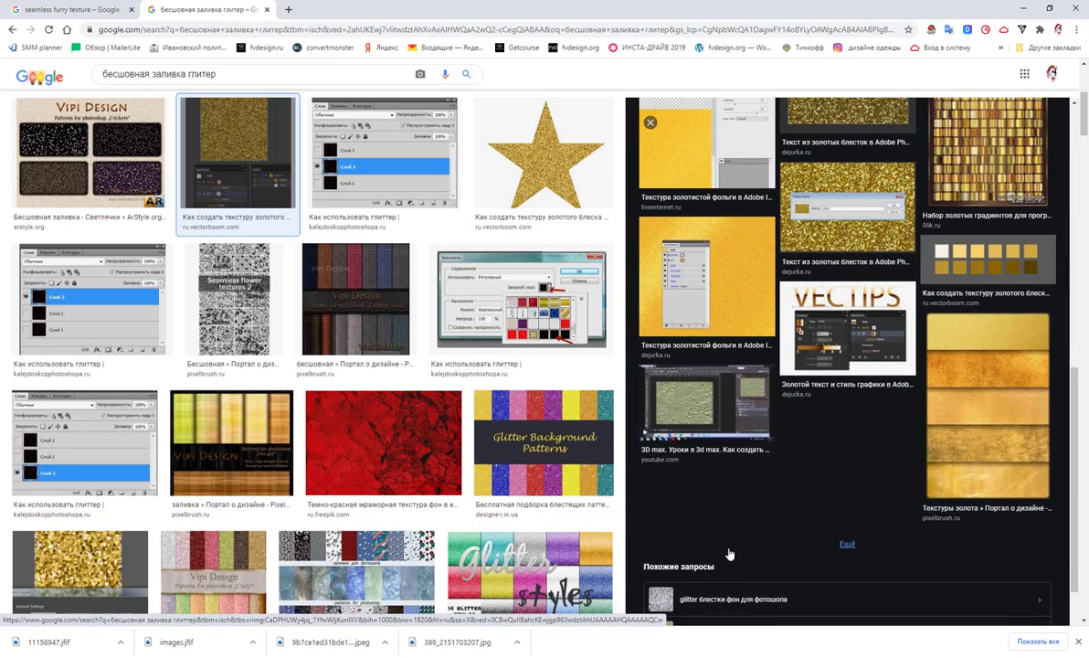
click(847, 545)
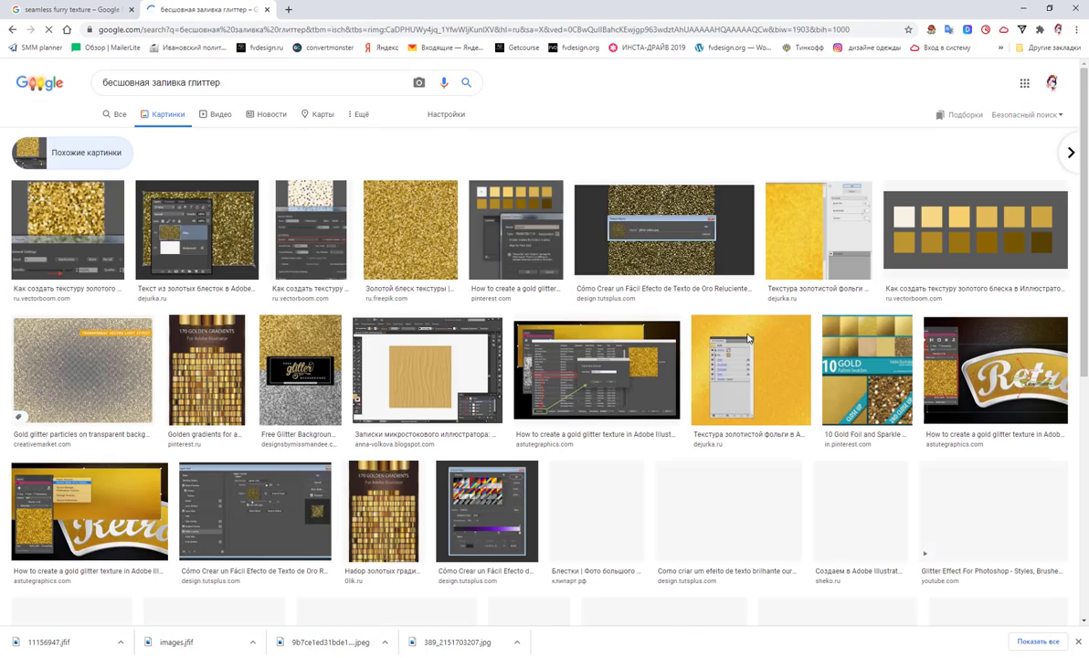
click(402, 228)
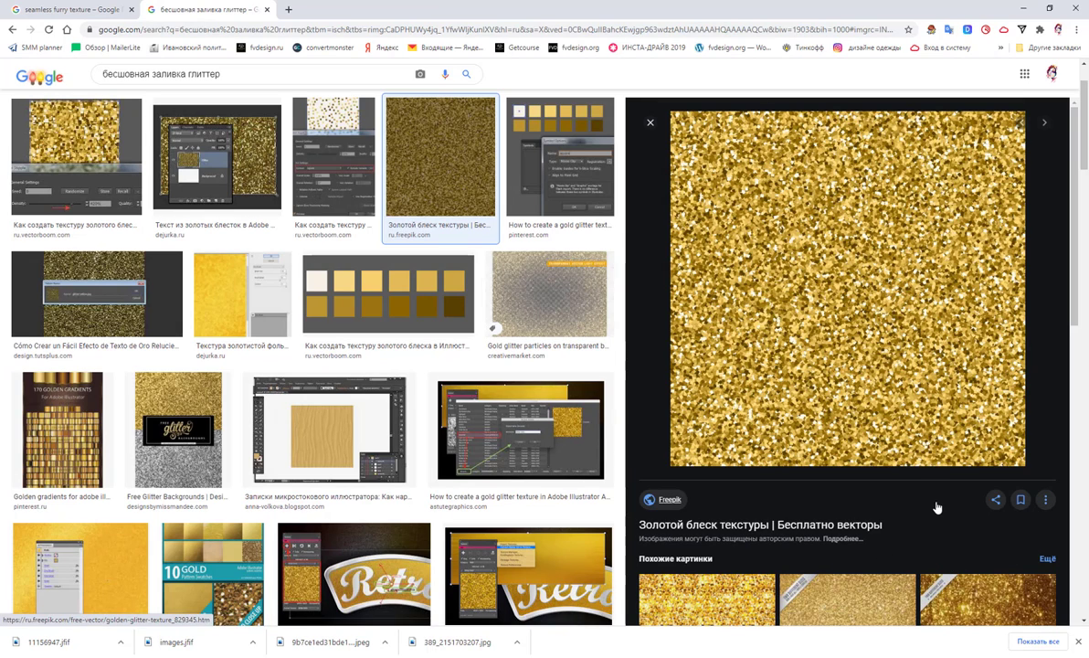
mouse_move(819, 340)
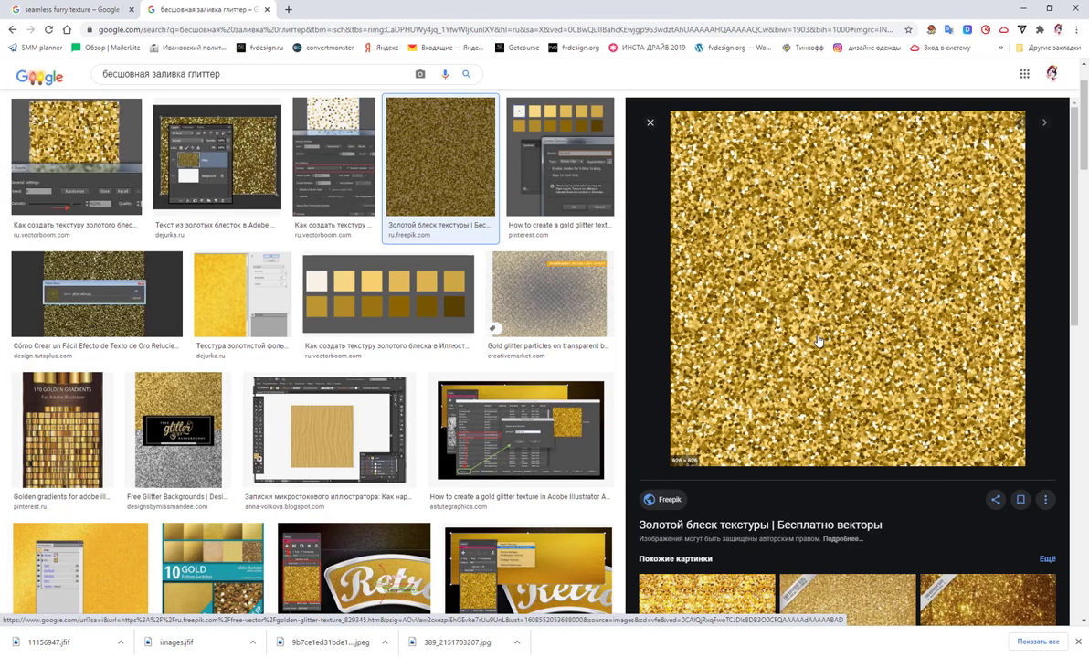
right_click(838, 279)
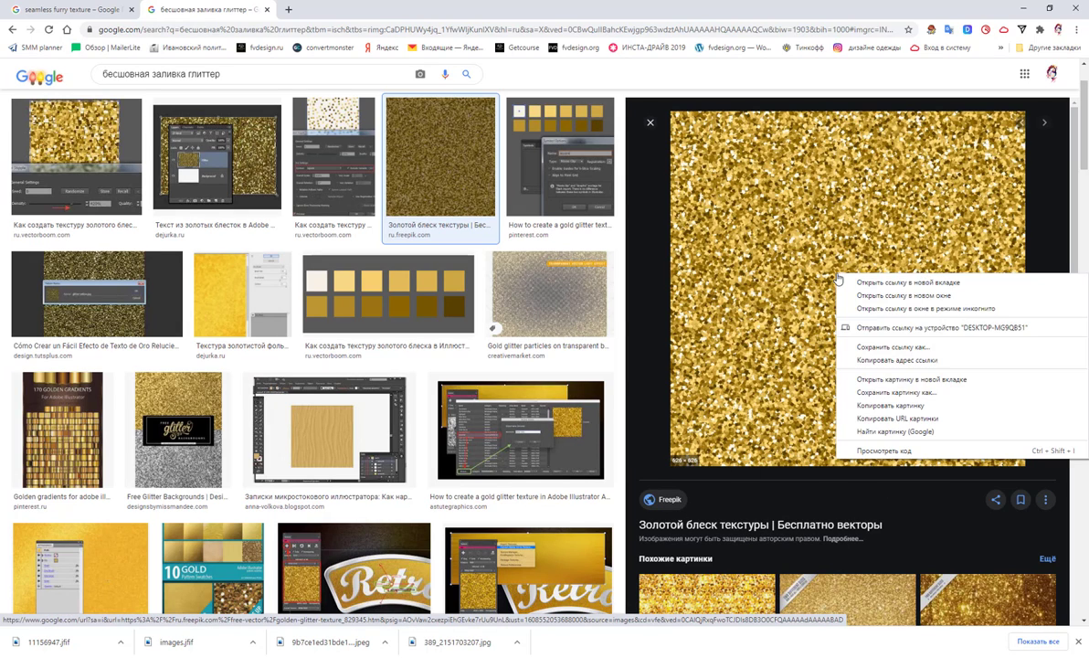
click(882, 409)
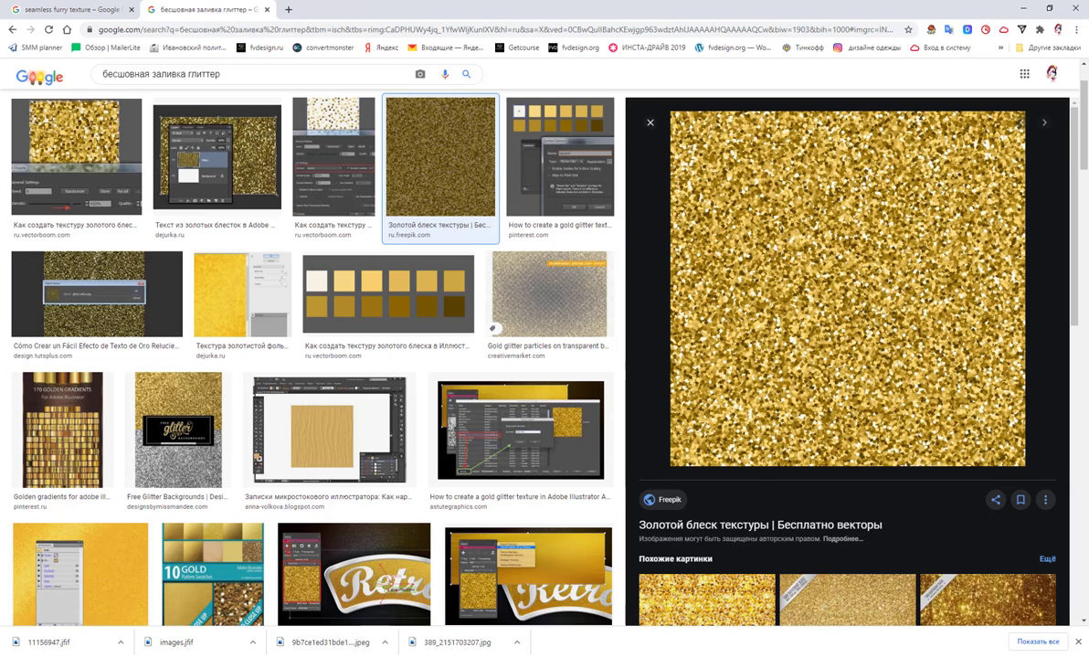
key(alt+Tab)
Paste the glitter image into Illustrator, shrink it to a small square, then delete it.
click(528, 549)
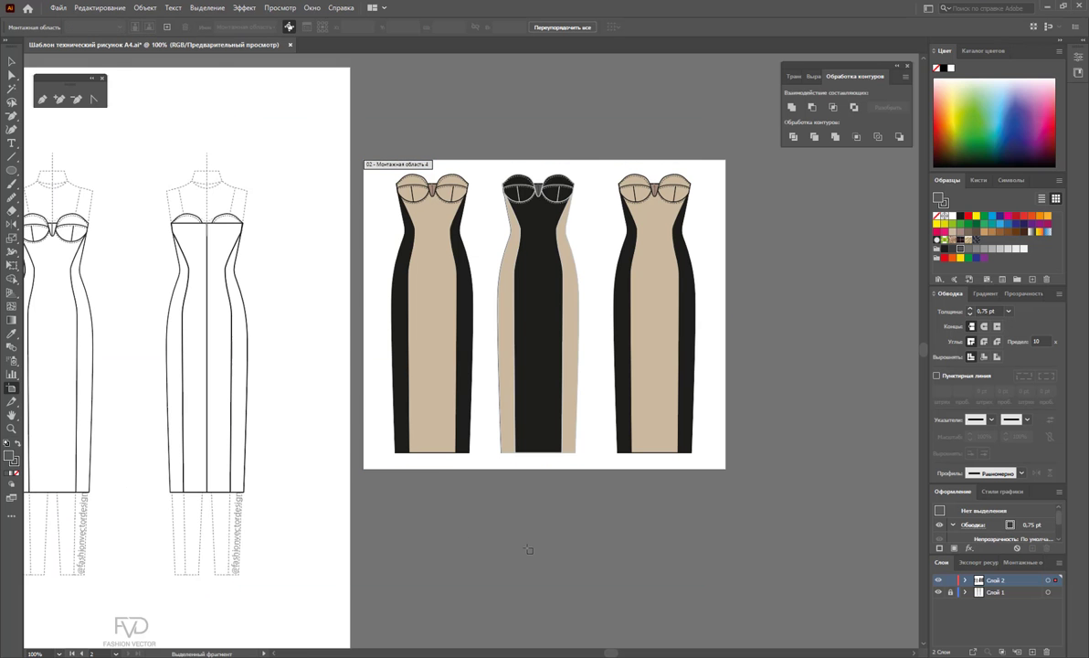
key(ctrl+v)
click(12, 61)
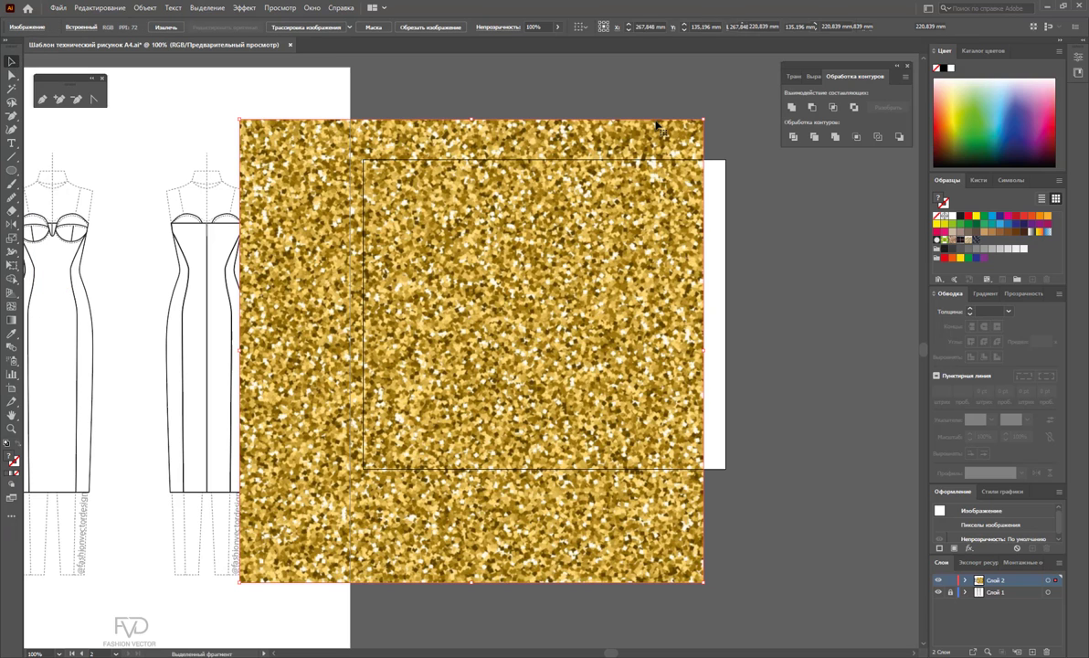
drag(711, 118, 566, 307)
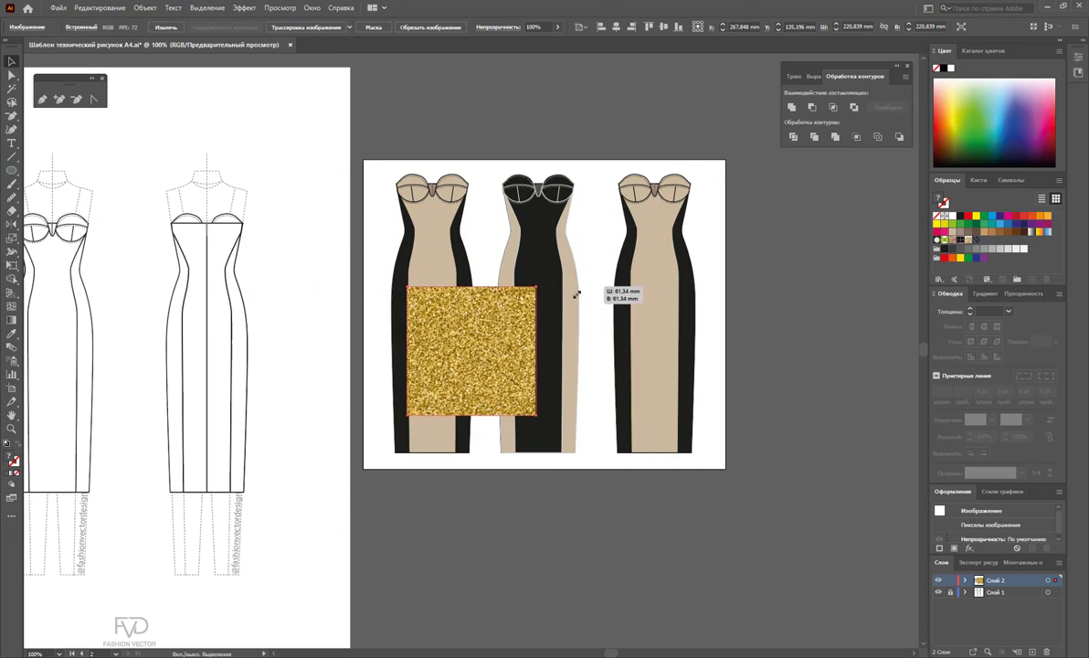
drag(450, 368, 894, 406)
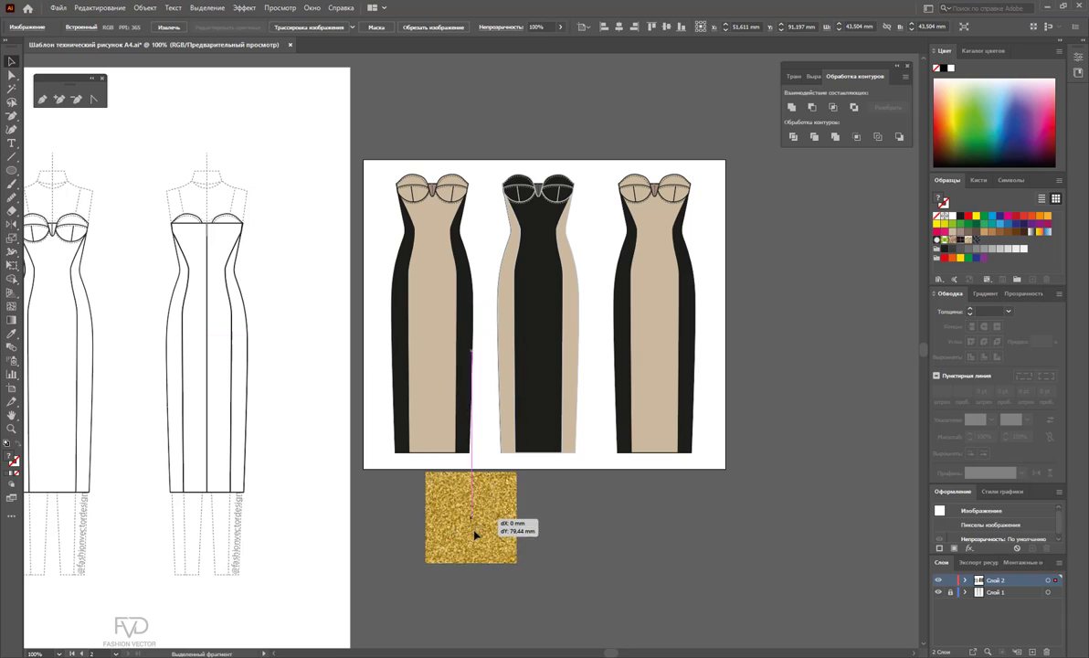
key(ctrl+z)
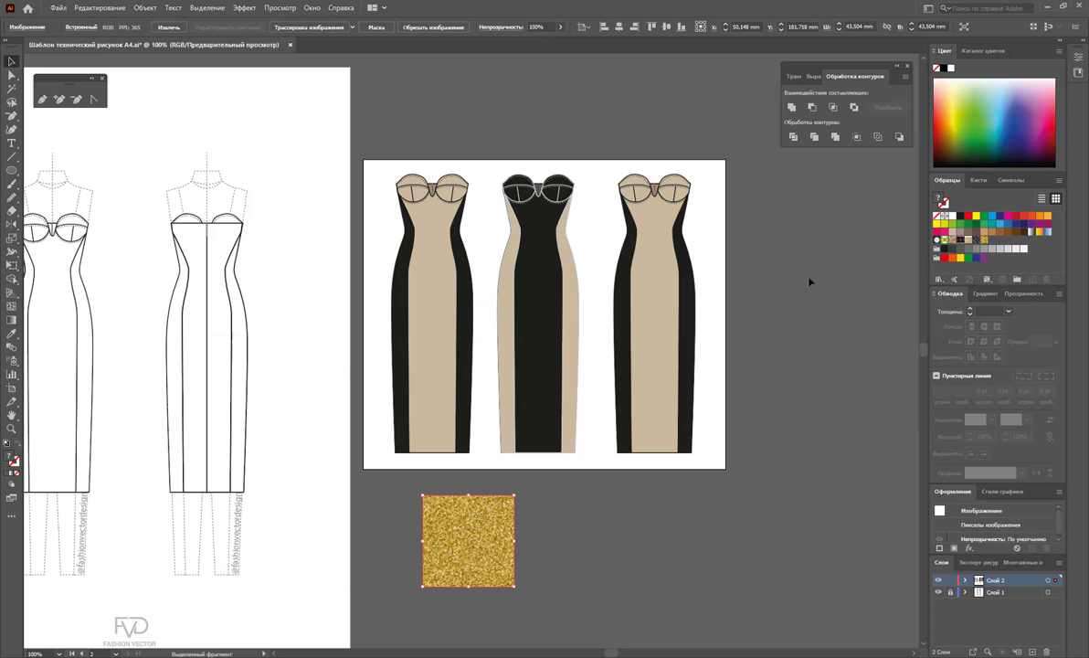
key(Delete)
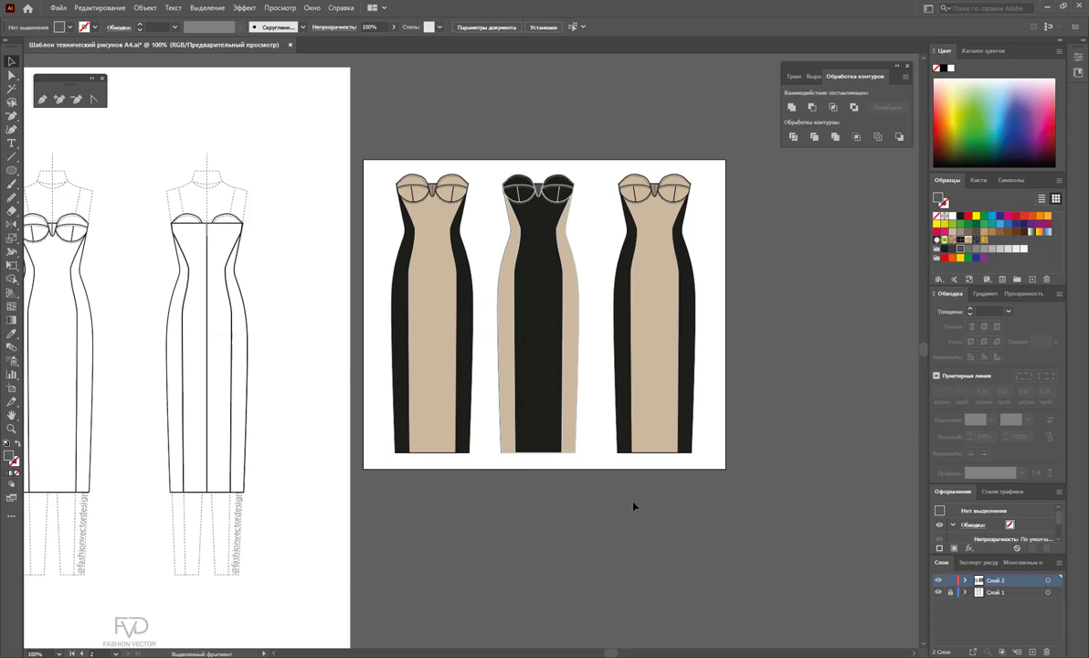
Fill the third dress's beige centre panel with the gold glitter pattern swatch.
click(656, 339)
click(766, 304)
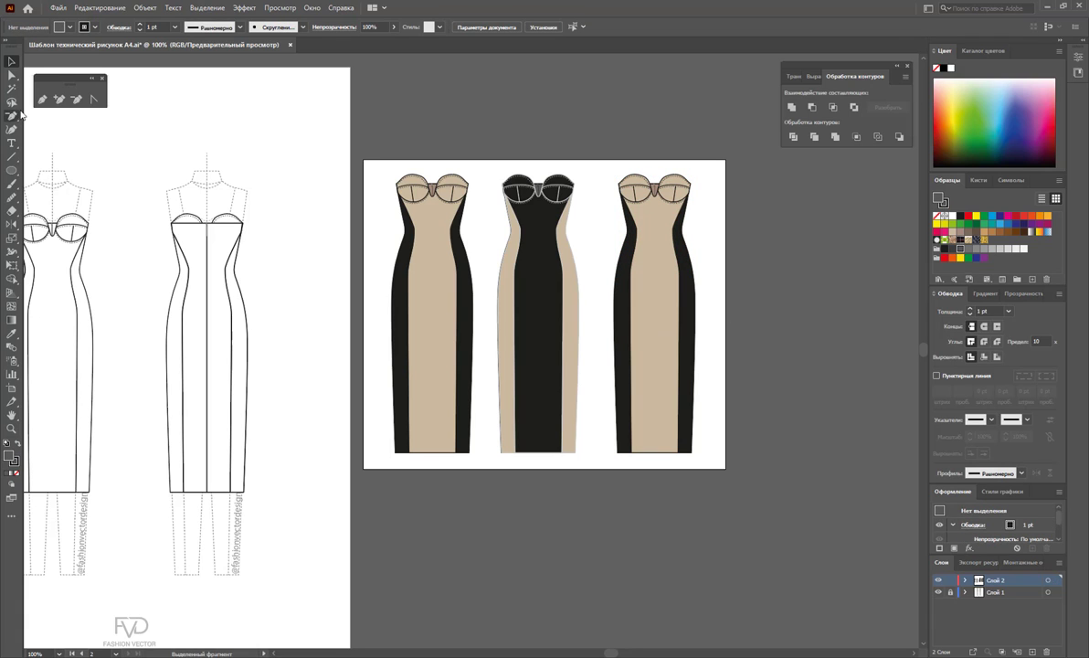
double_click(647, 259)
click(12, 88)
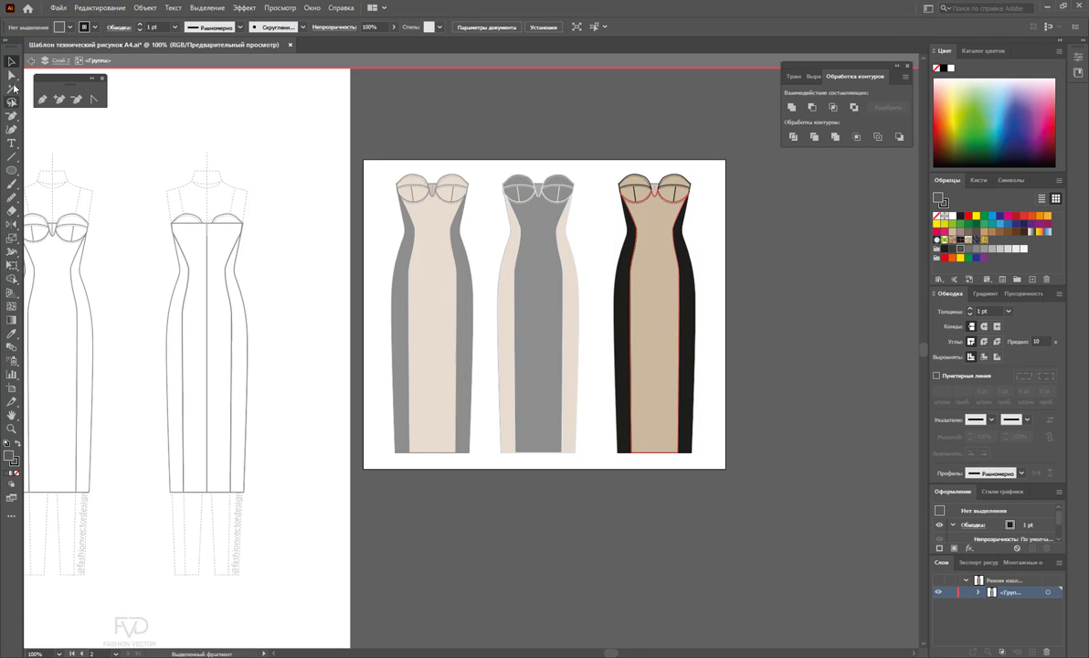
click(652, 272)
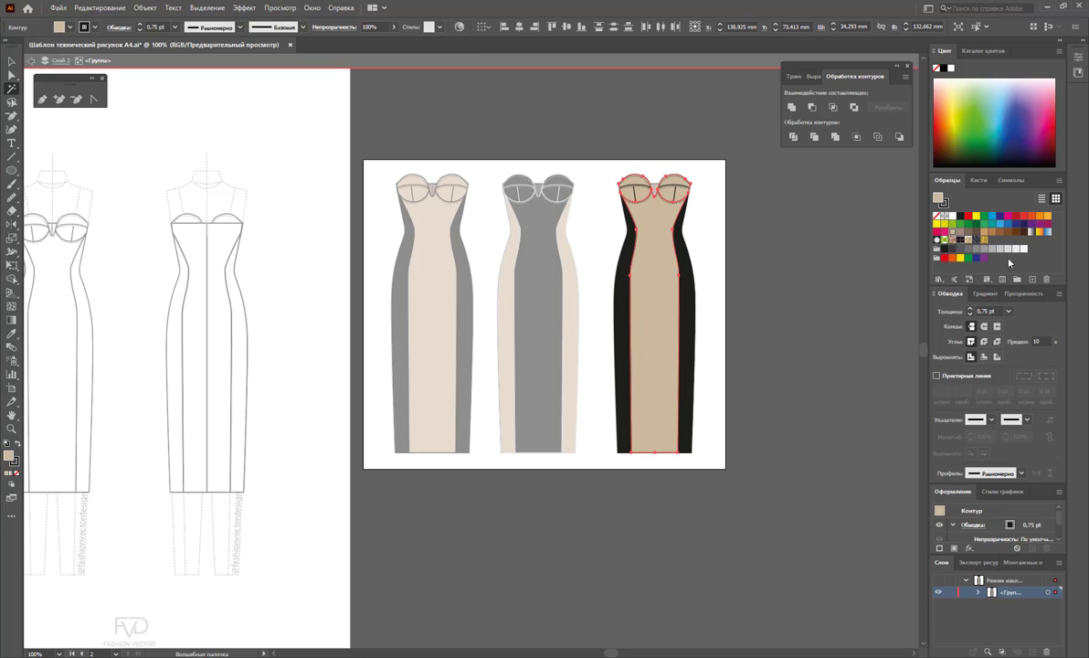
click(985, 239)
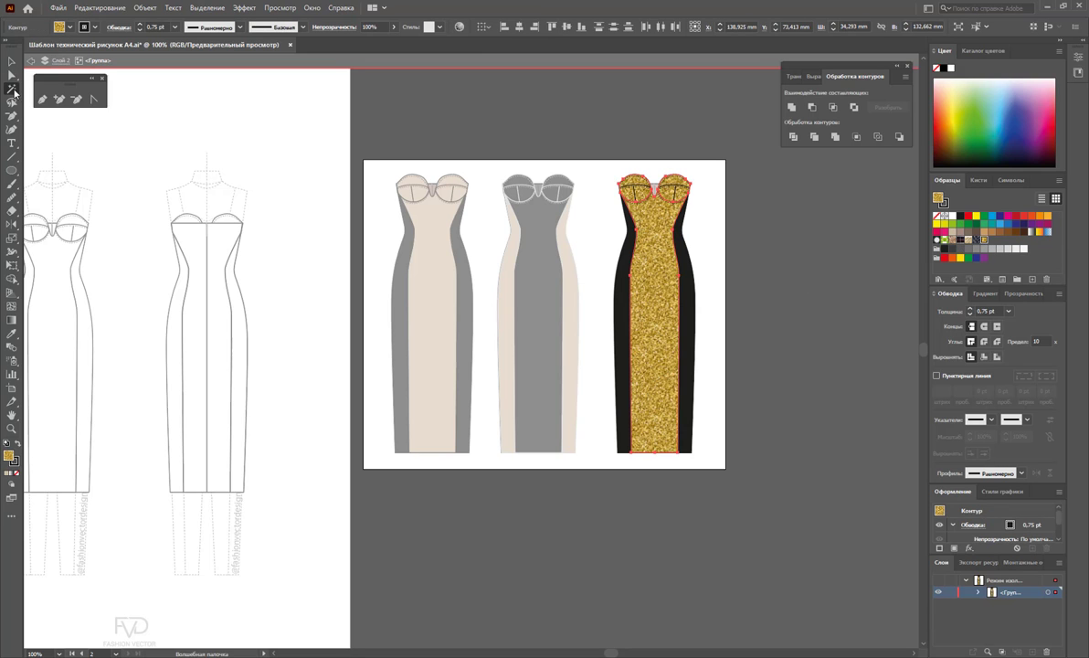
key(v)
double_click(878, 308)
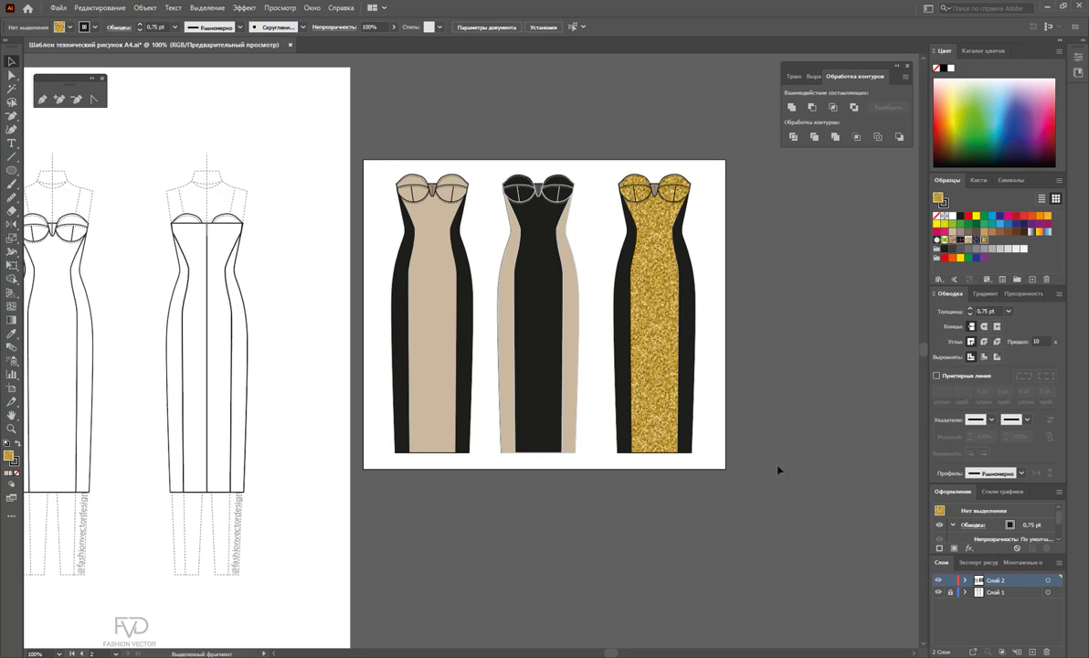
Copy the beige/black dress to the right and widen the artboard to include it.
click(422, 376)
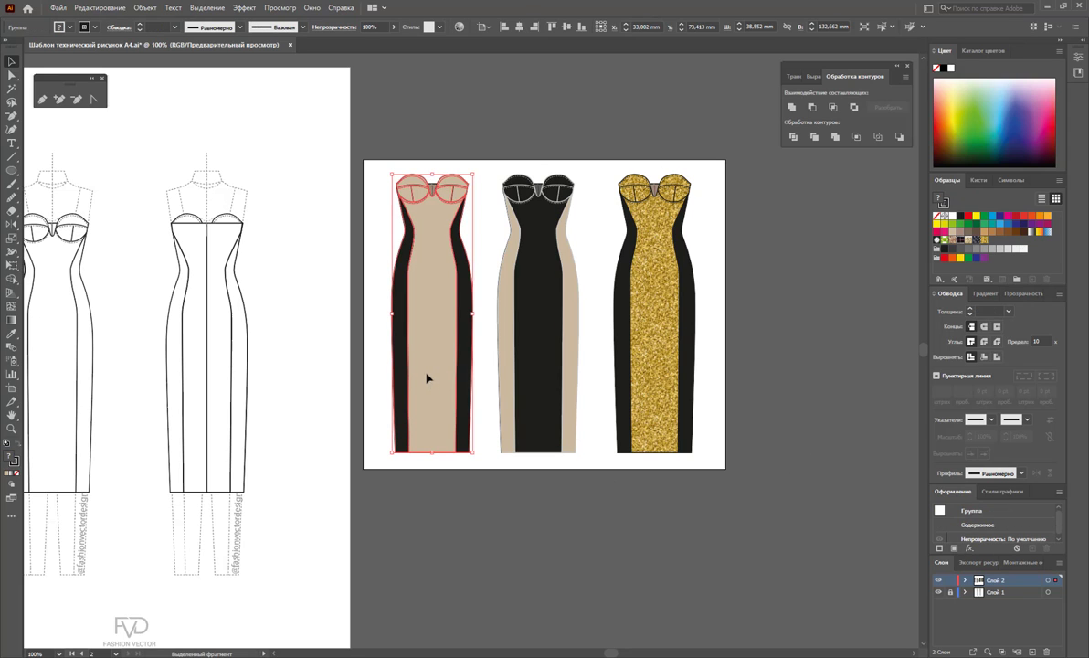
drag(427, 378, 815, 377)
key(ctrl+z)
mouse_move(421, 352)
mouse_down()
mouse_move(781, 352)
mouse_move(762, 358)
mouse_up()
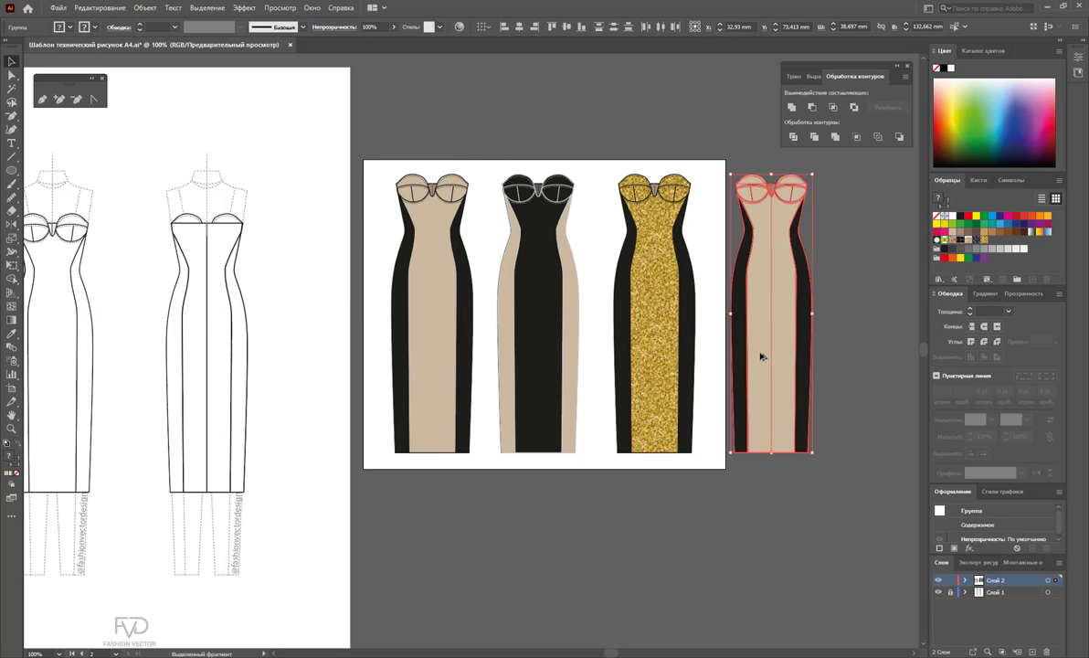
click(12, 389)
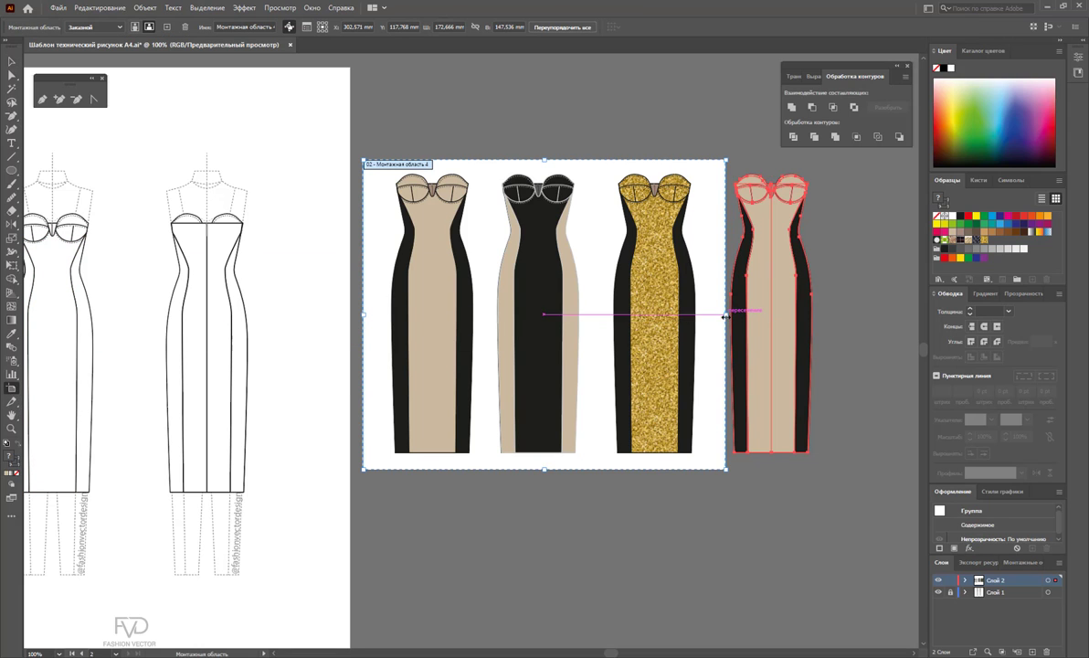
drag(727, 315, 832, 315)
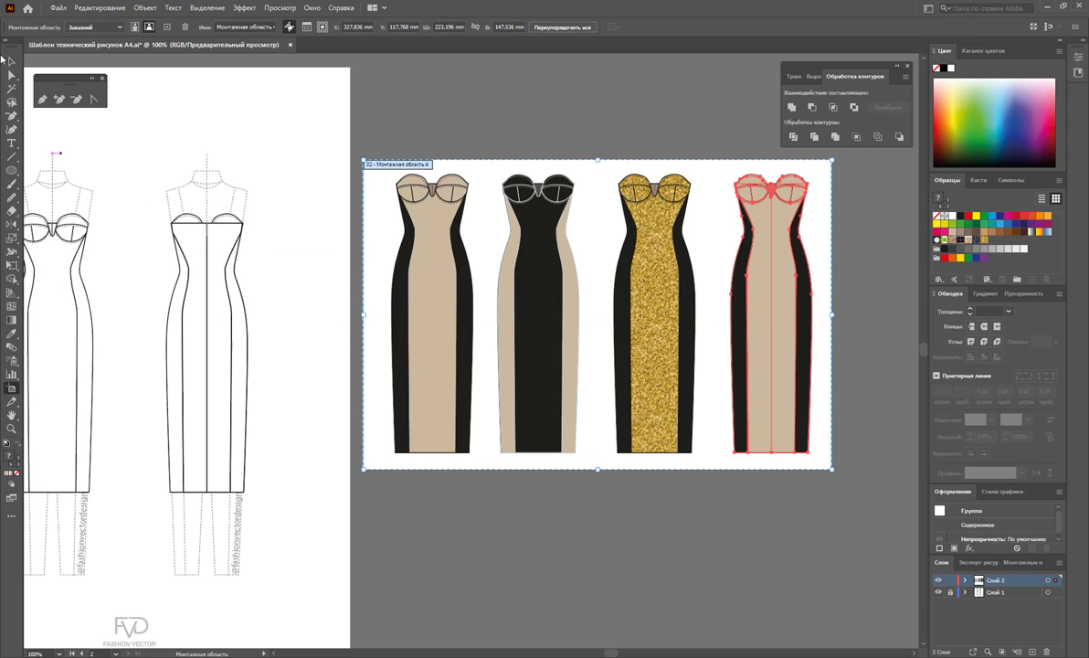
click(12, 60)
click(712, 438)
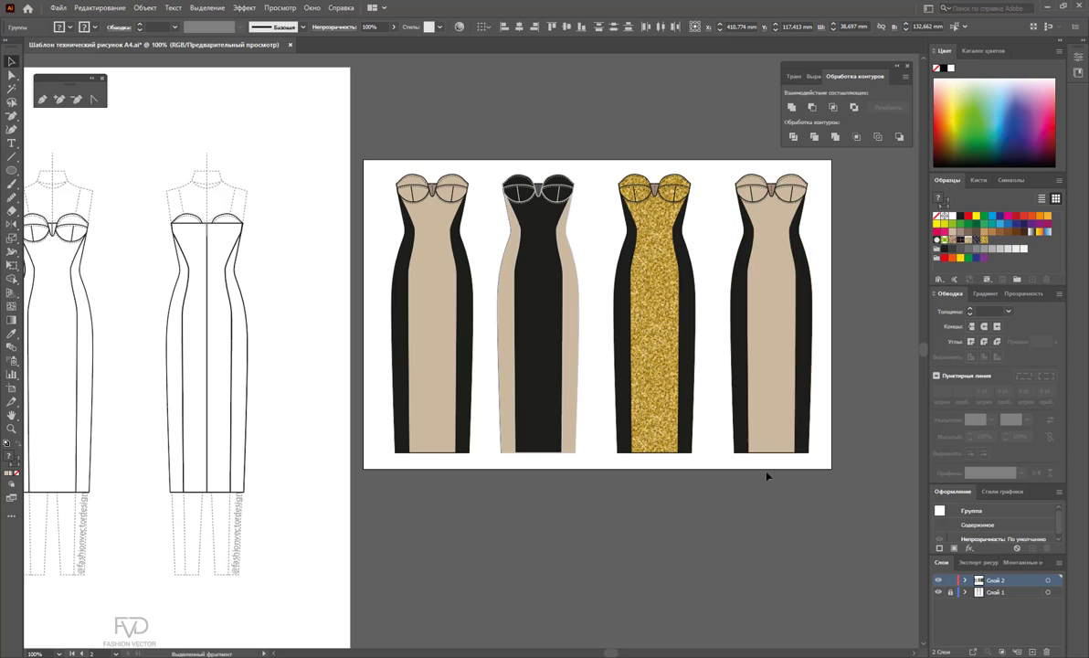
Make the fourth dress all black with light grey seam outlines.
click(782, 315)
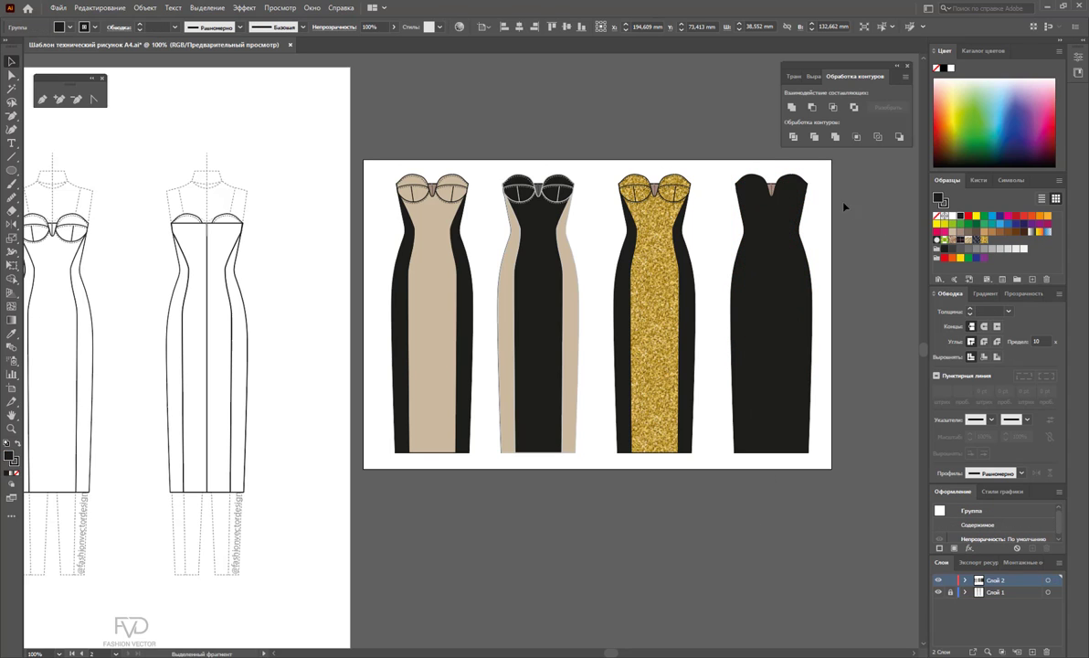
click(771, 182)
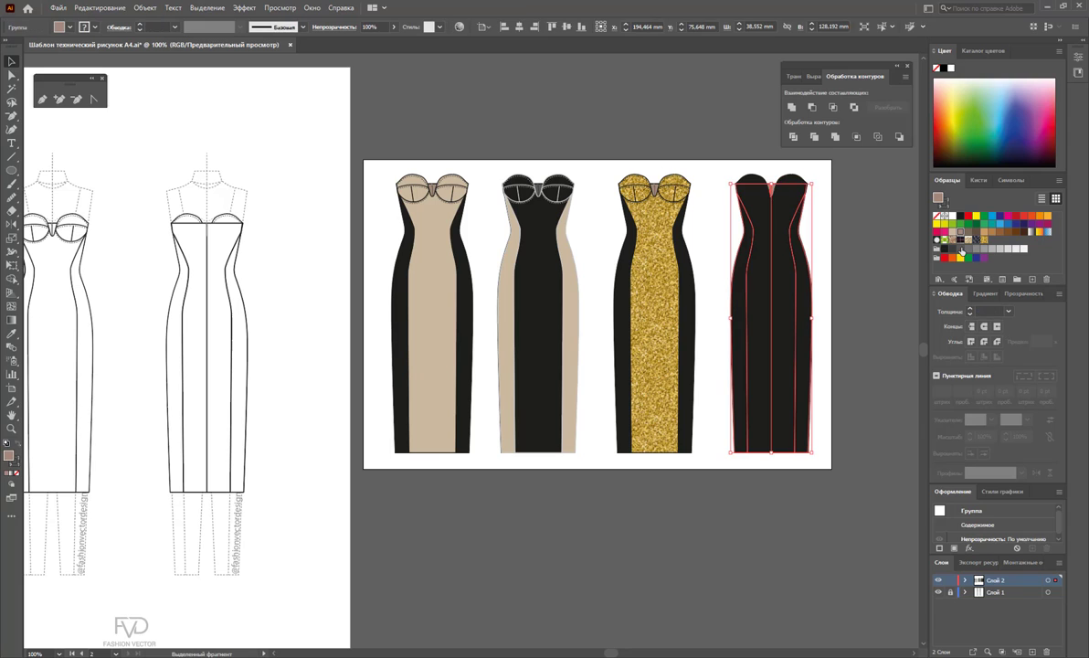
click(828, 173)
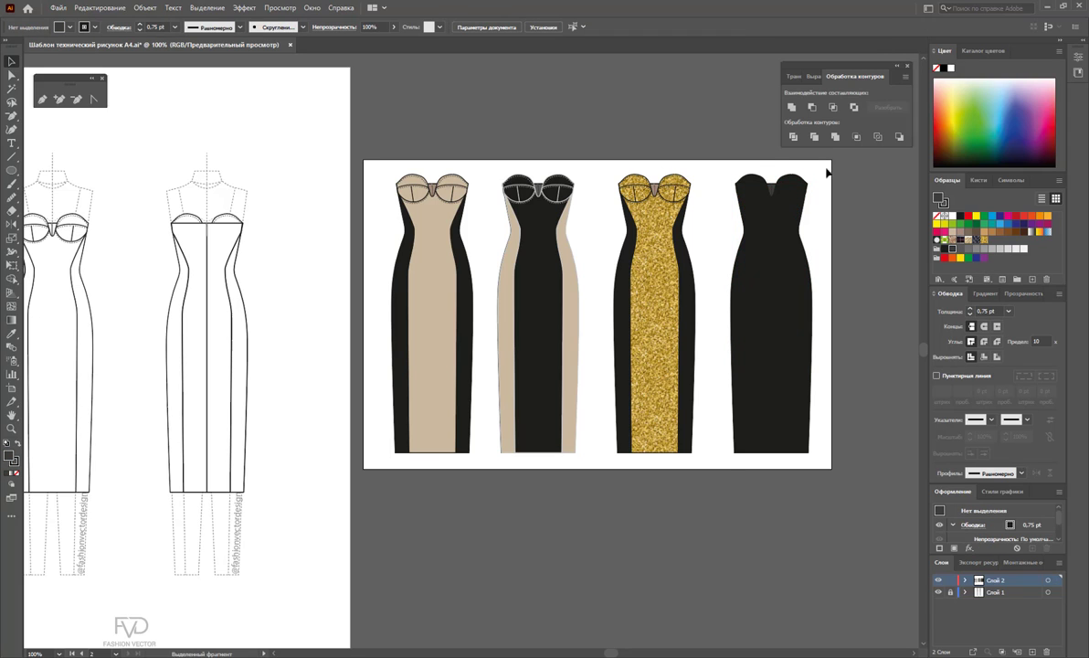
click(737, 446)
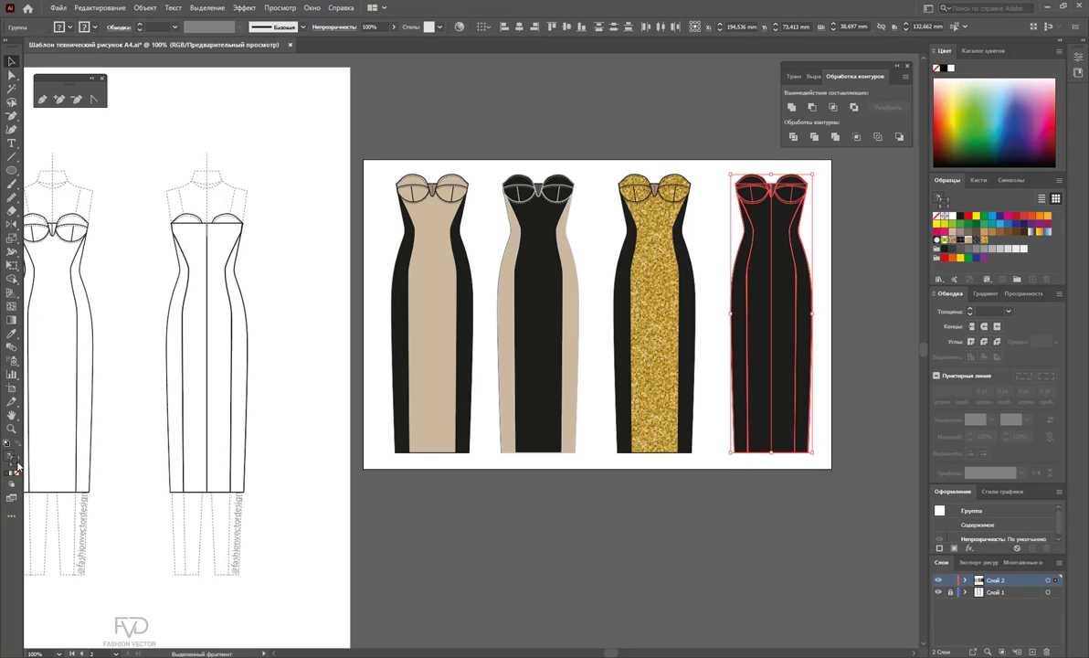
key(x)
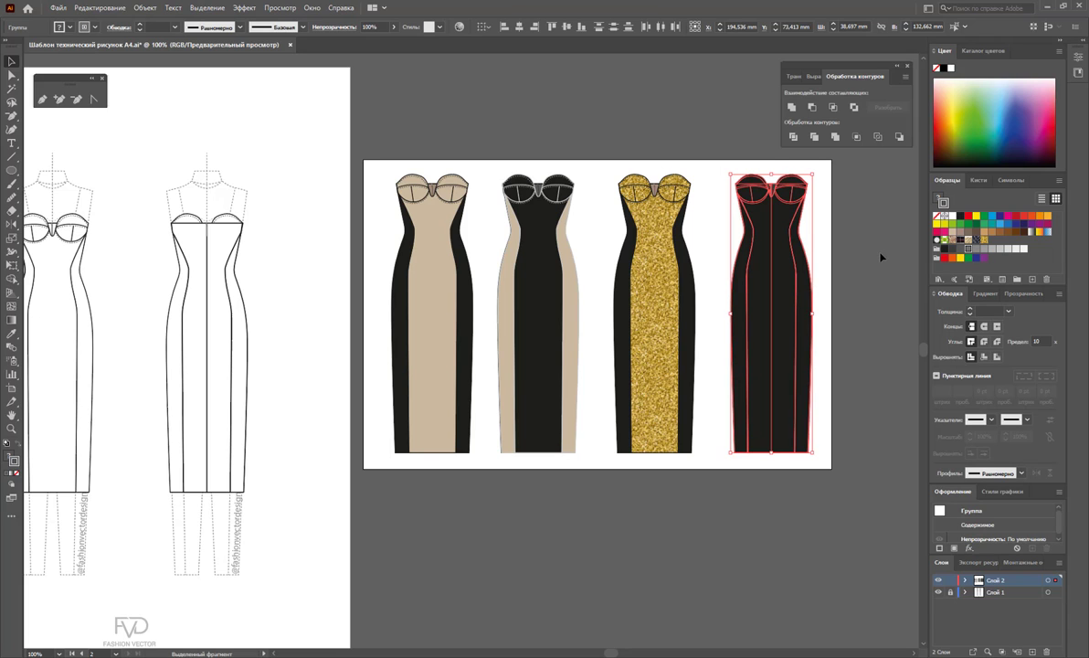
click(882, 259)
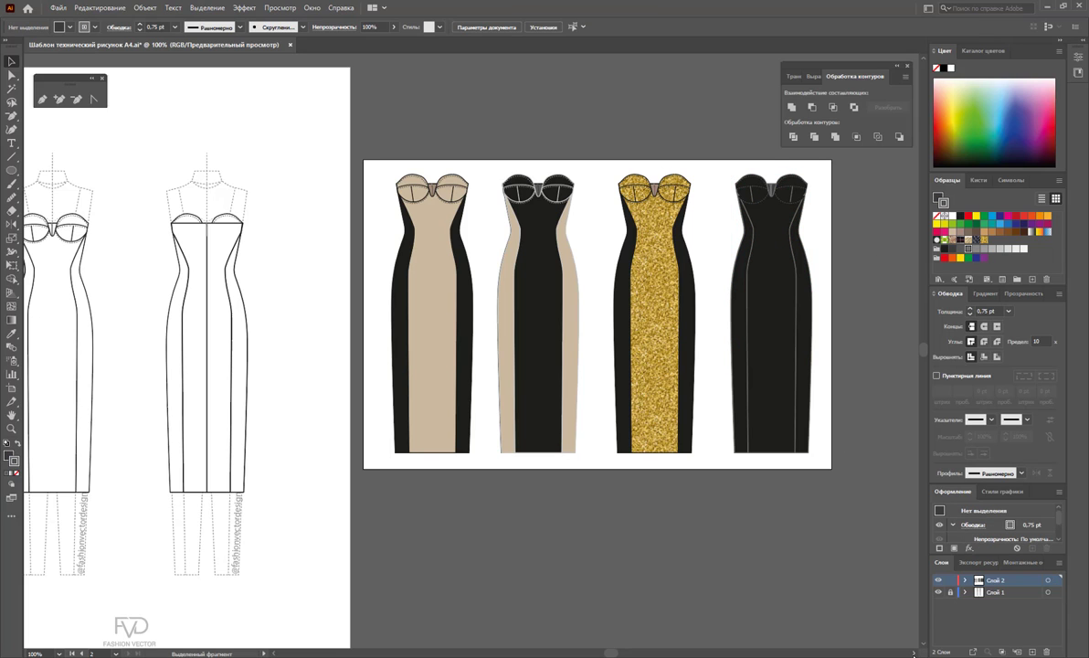
scroll(541, 527, right, 2)
scroll(541, 528, right, 2)
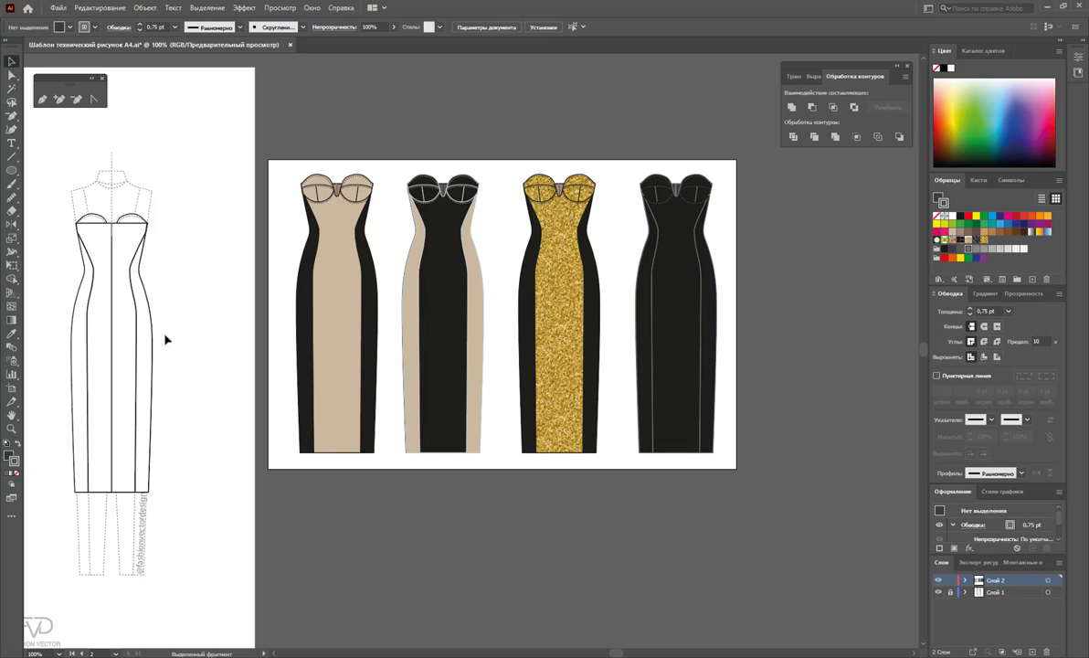
Widen the artboard and place a copy of the first beige/black dress at the far right.
click(11, 389)
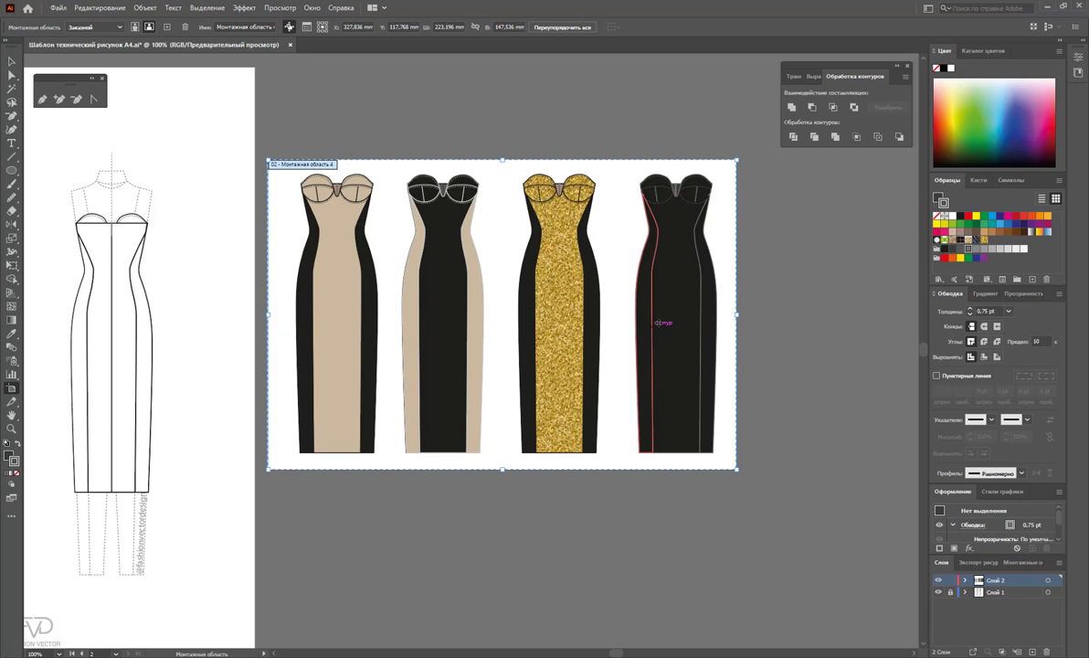
drag(738, 315, 868, 314)
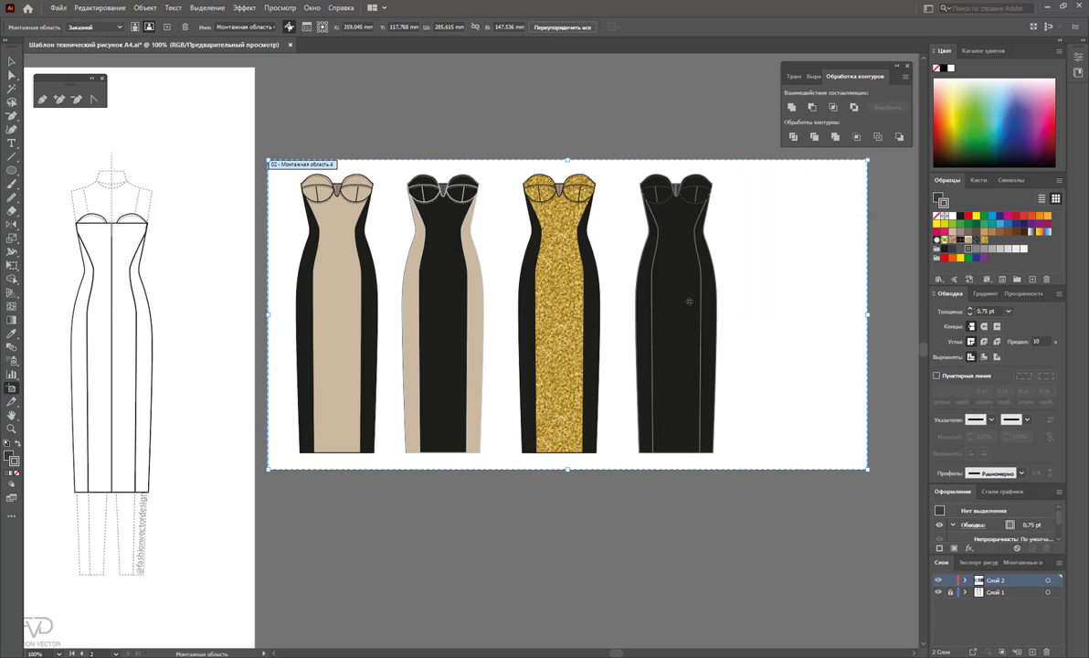
click(12, 62)
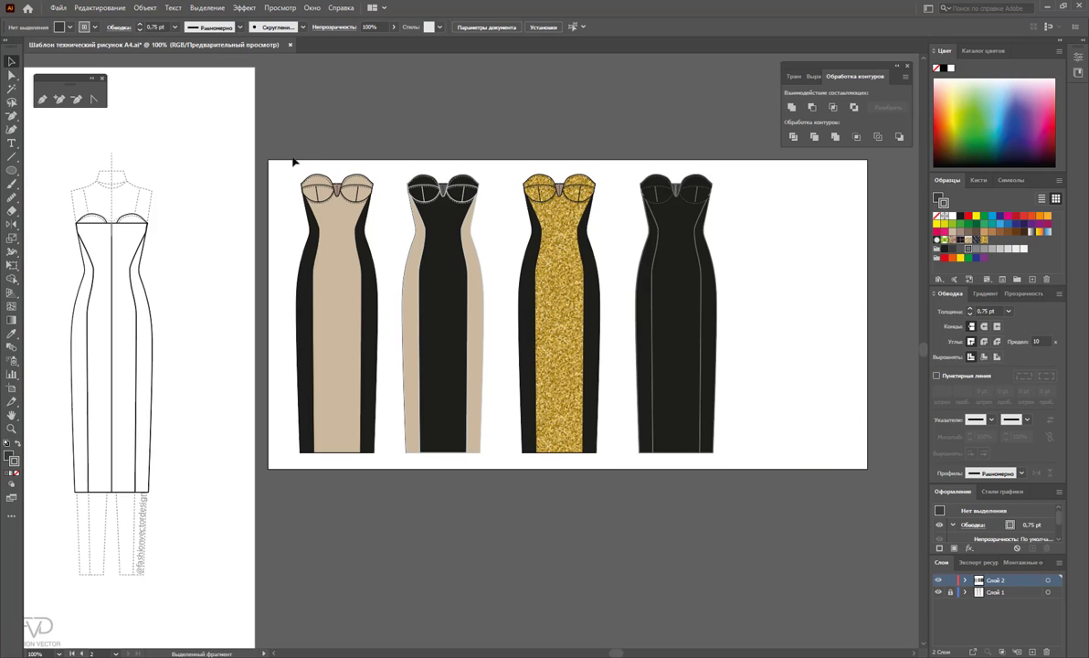
click(358, 393)
drag(334, 335, 793, 326)
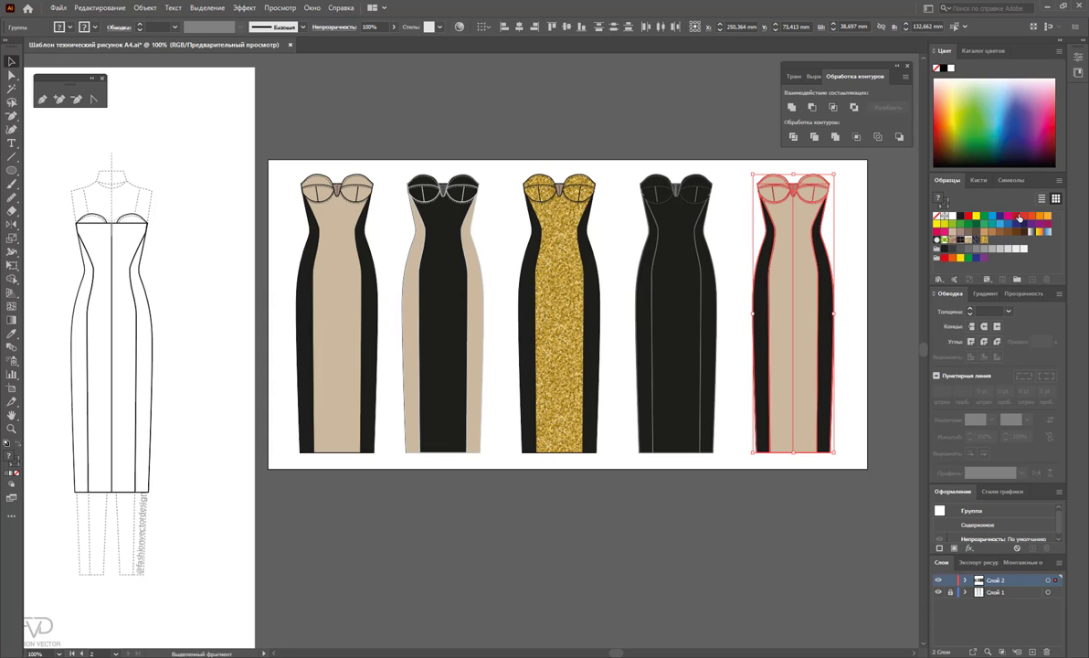
Fill the copied dress red, then darken it toward burgundy in the Color Picker.
drag(960, 215, 752, 279)
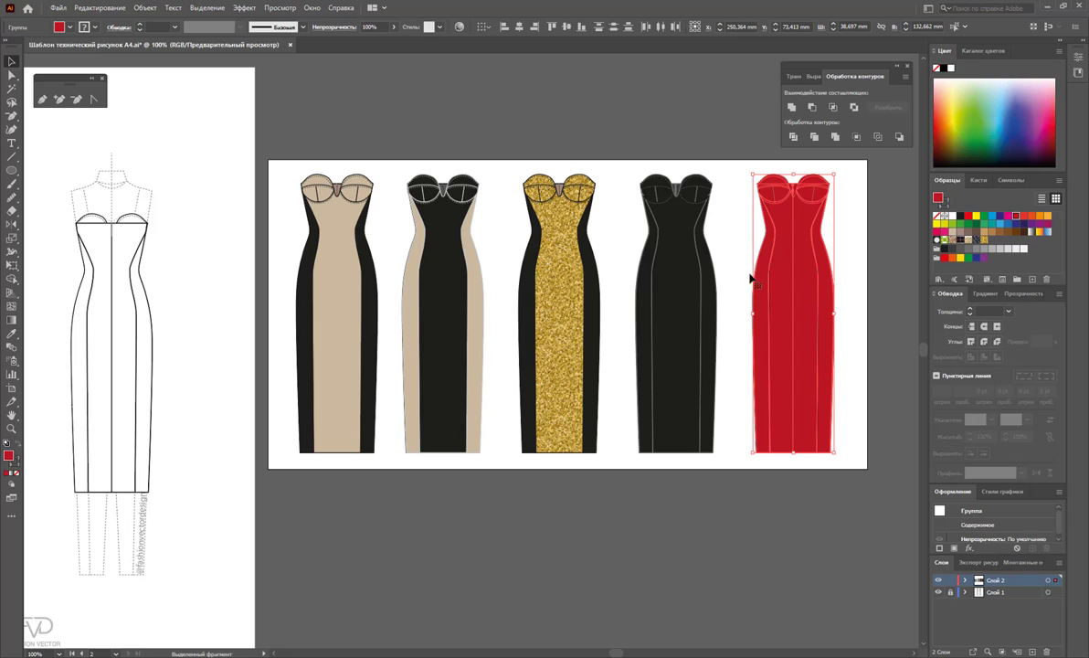
double_click(10, 454)
click(506, 336)
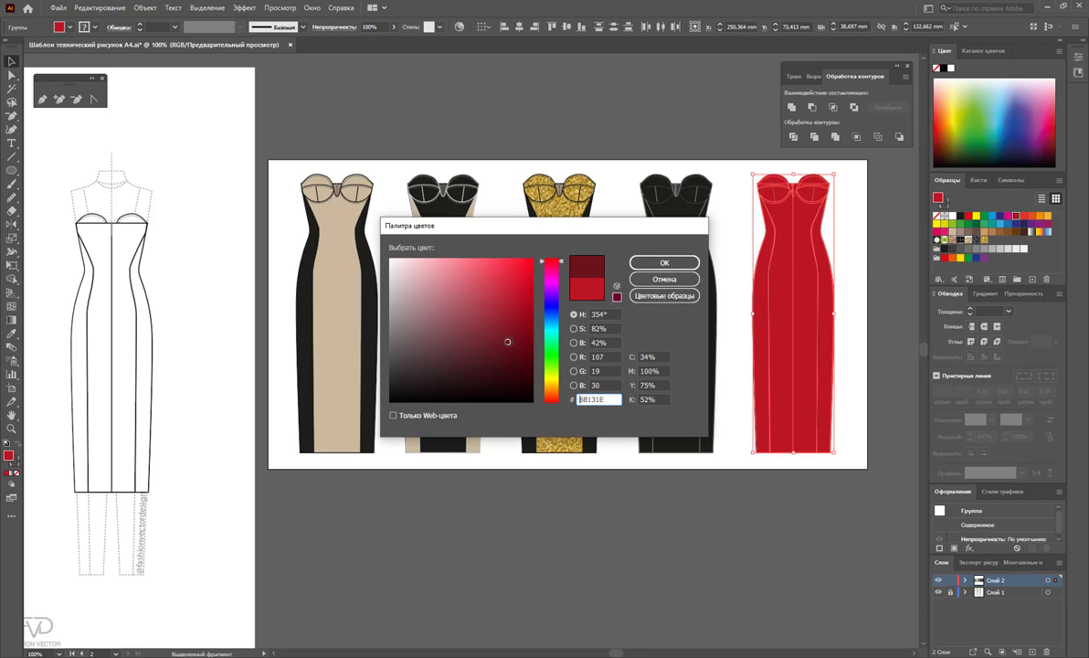
click(661, 263)
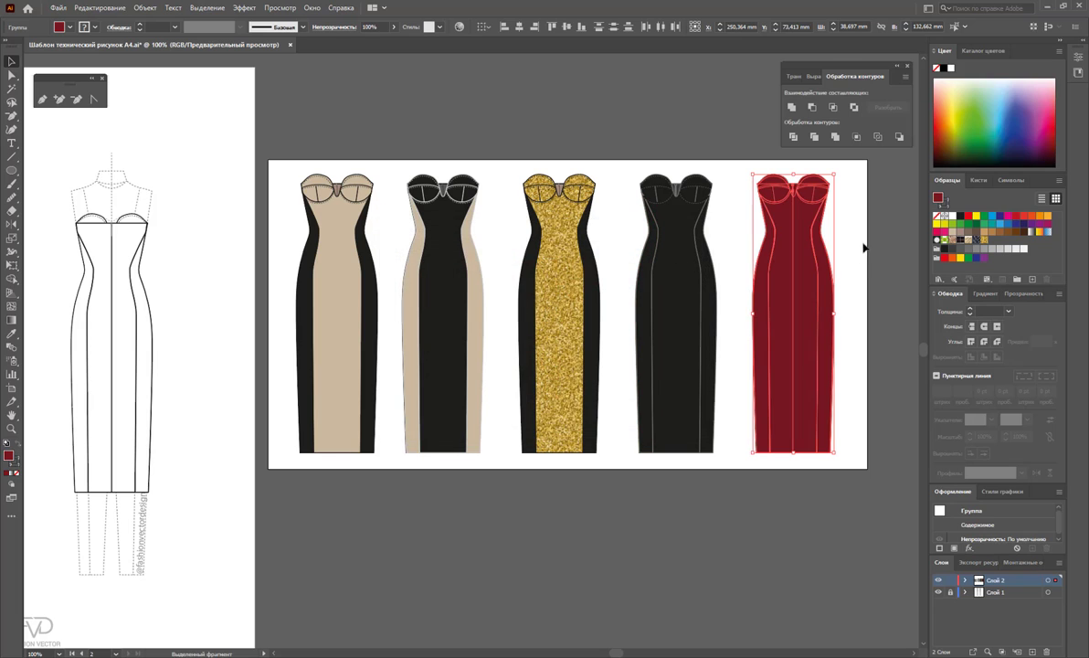
Reselect the dress and deepen its fill to a darker burgundy shade.
click(804, 544)
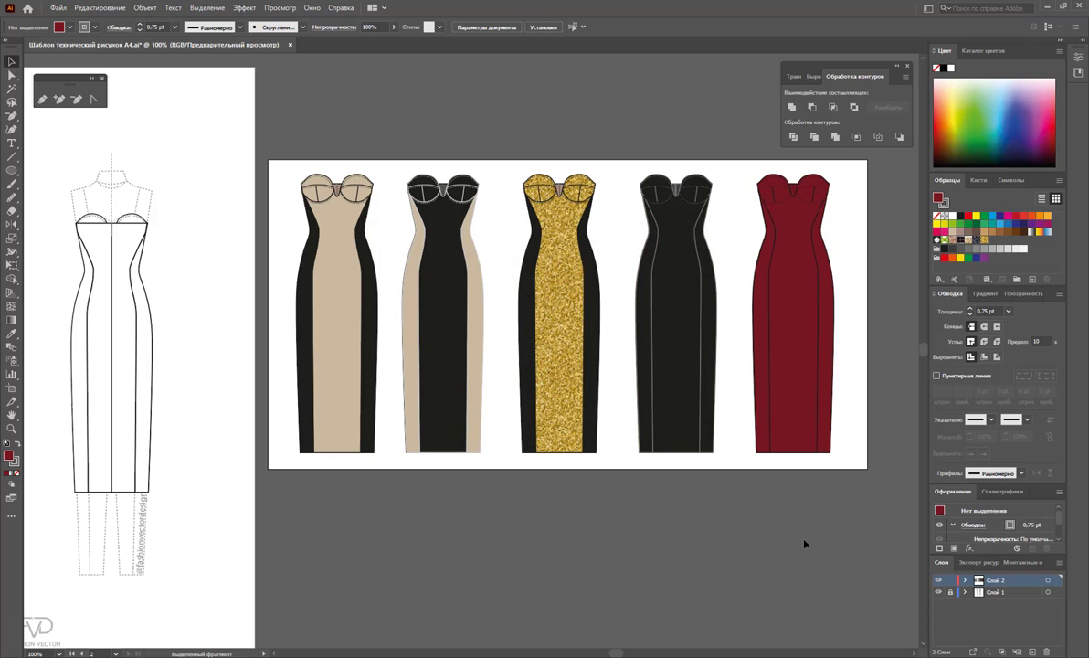
click(792, 189)
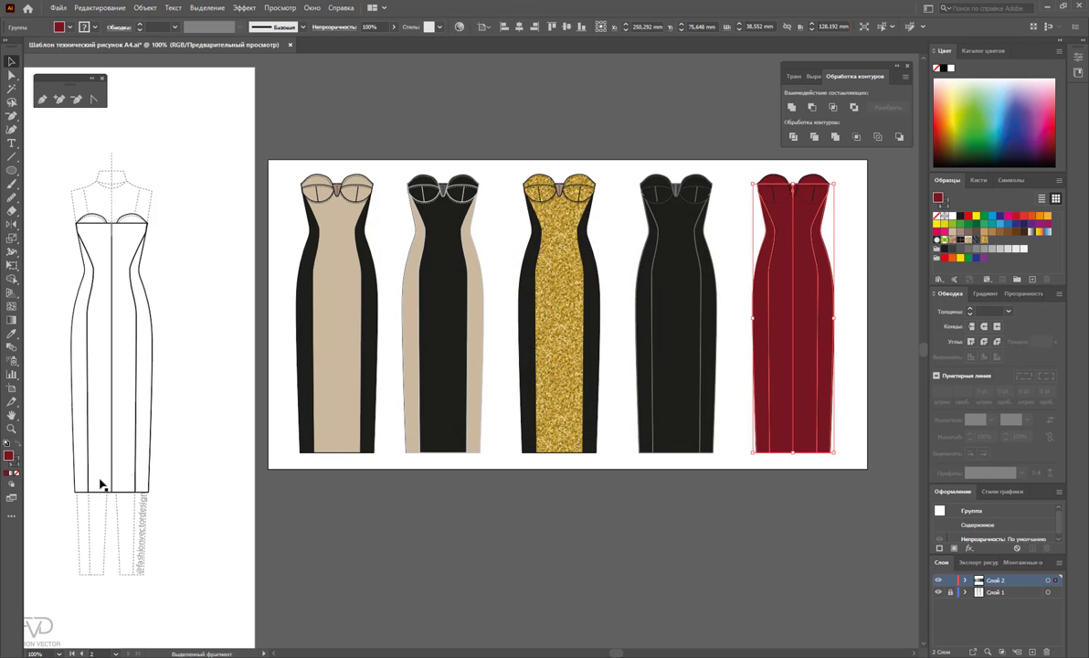
double_click(9, 455)
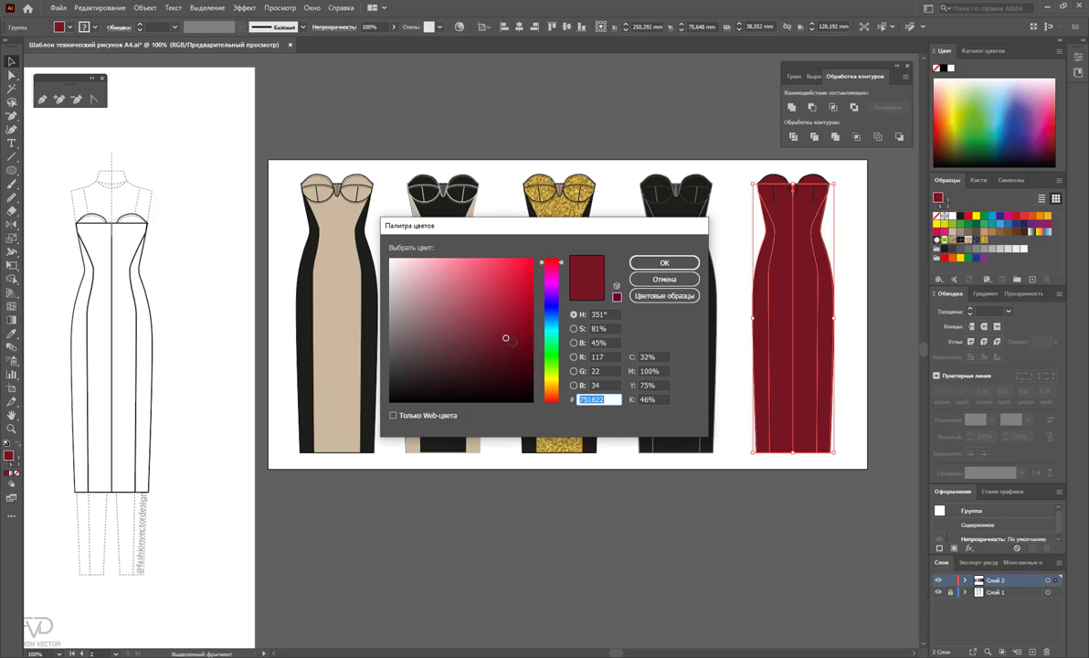
click(500, 363)
click(666, 264)
click(665, 528)
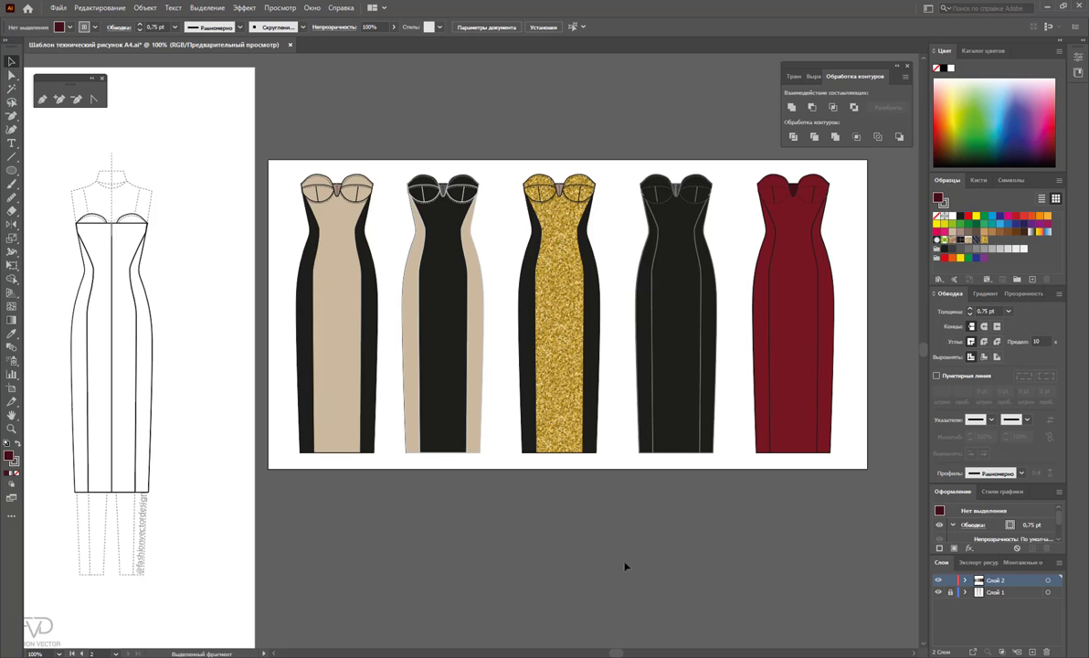
Zoom out to view all five dress colourways on the artboard.
key(z)
alt+click(378, 489)
scroll(383, 395, up, 2)
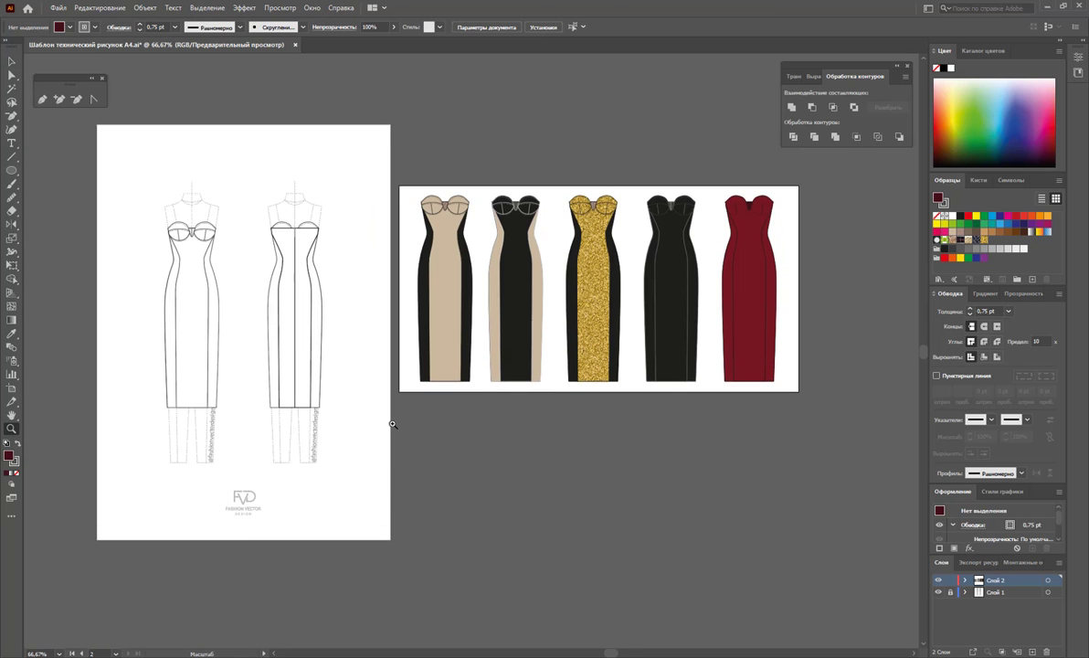
scroll(388, 393, up, 1)
drag(417, 423, 428, 445)
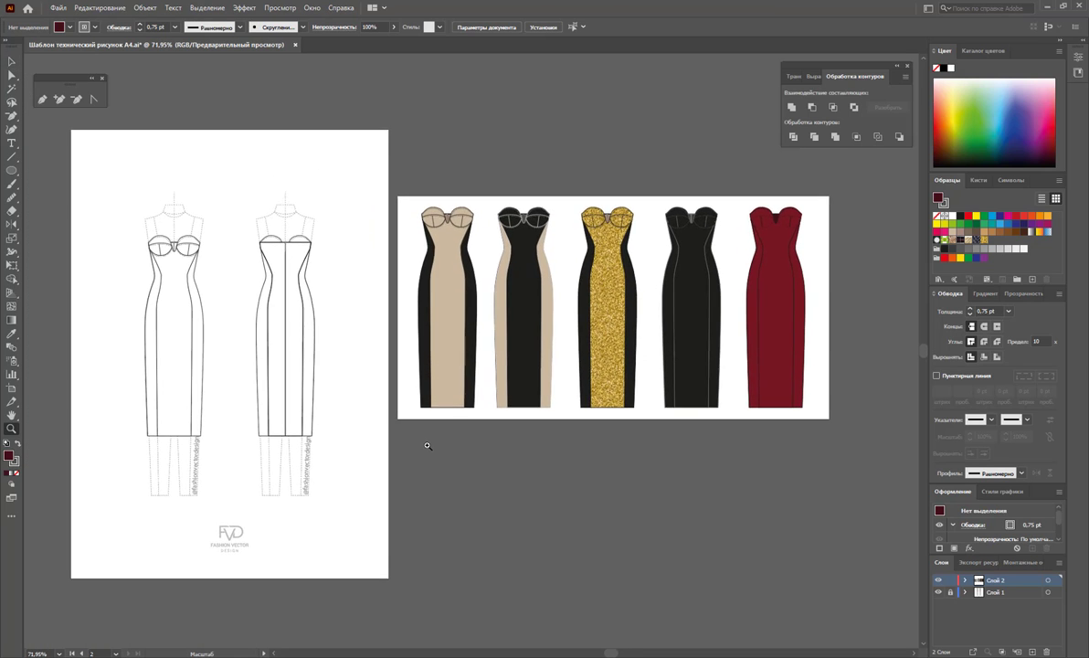